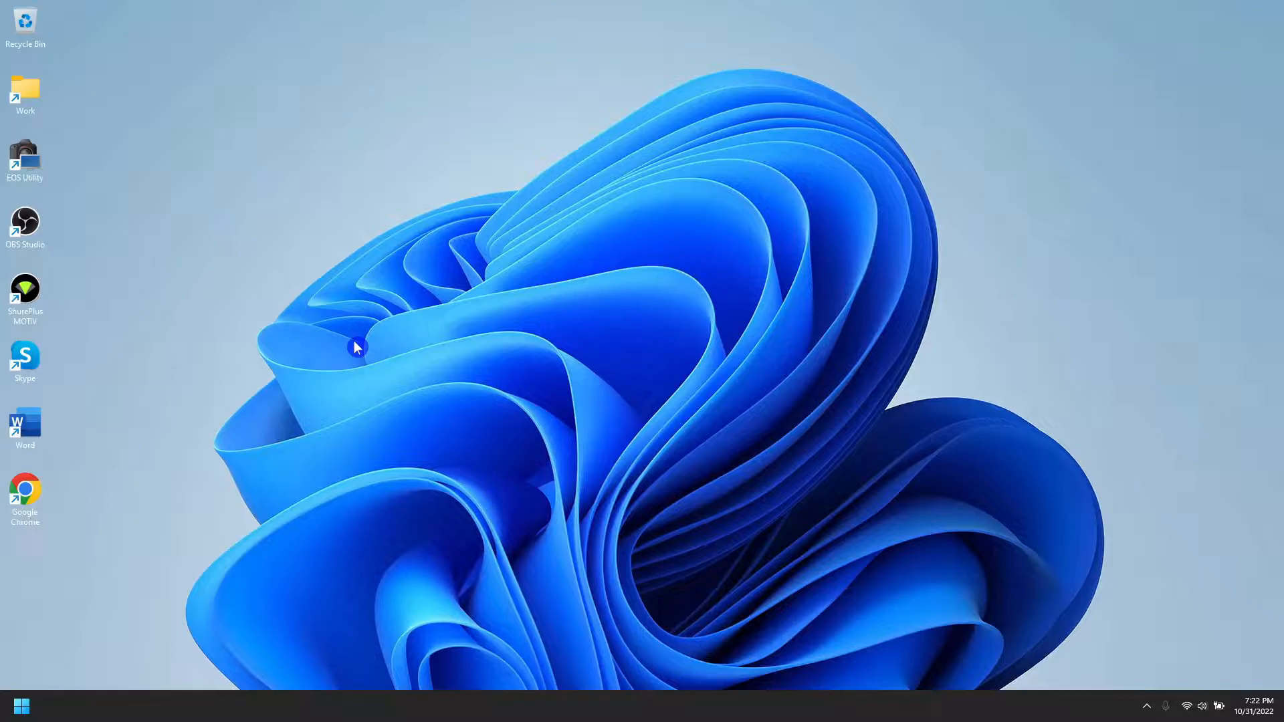
Open Word, create a blank document and minimise its window
double_click(33, 426)
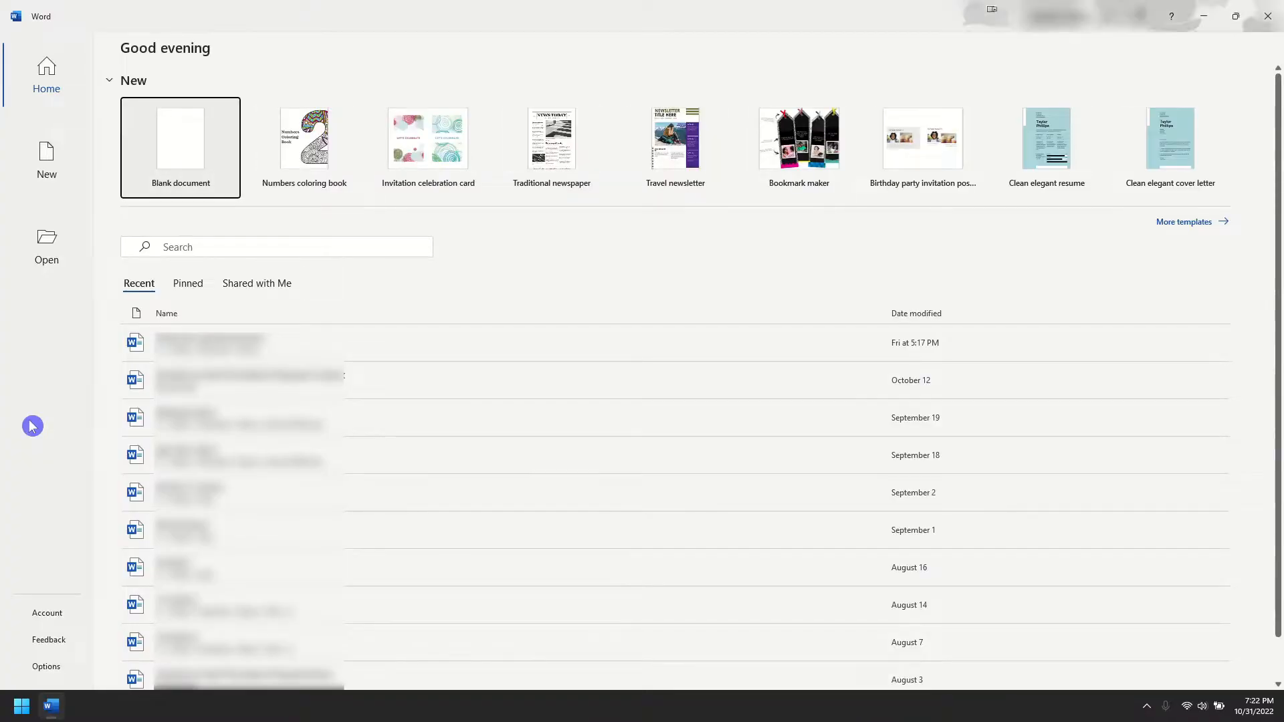
click(197, 142)
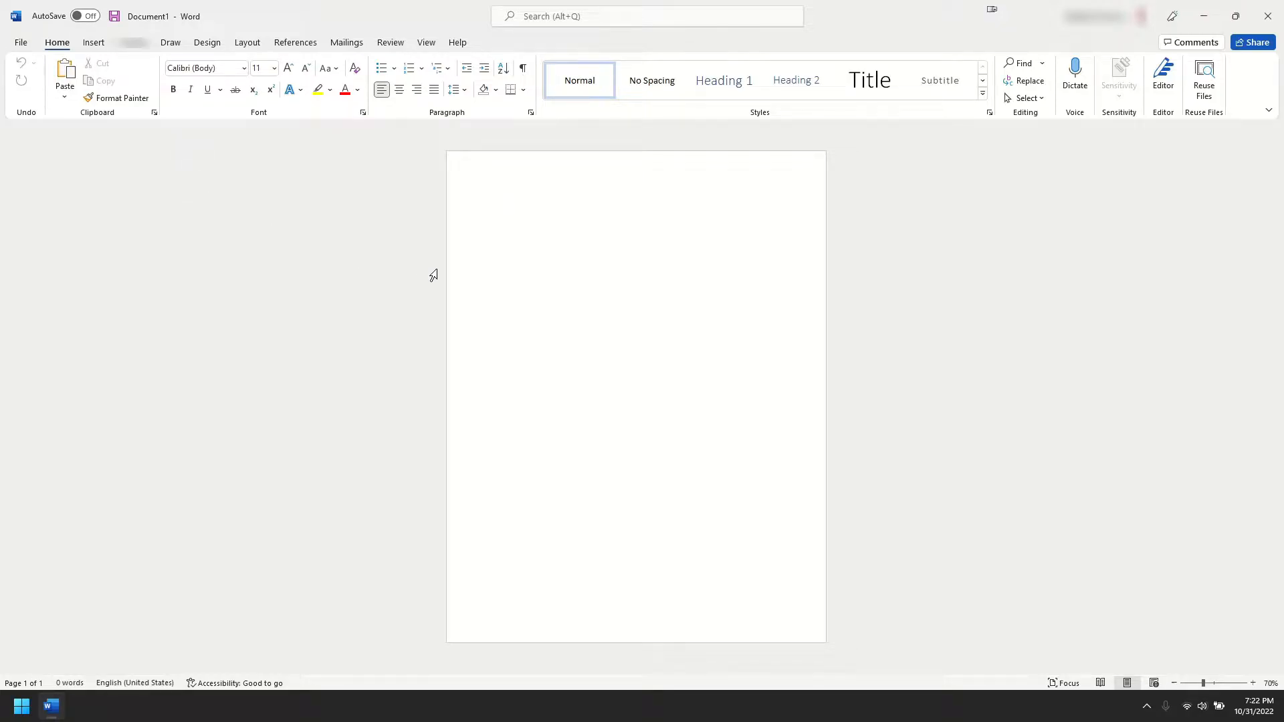
click(1208, 20)
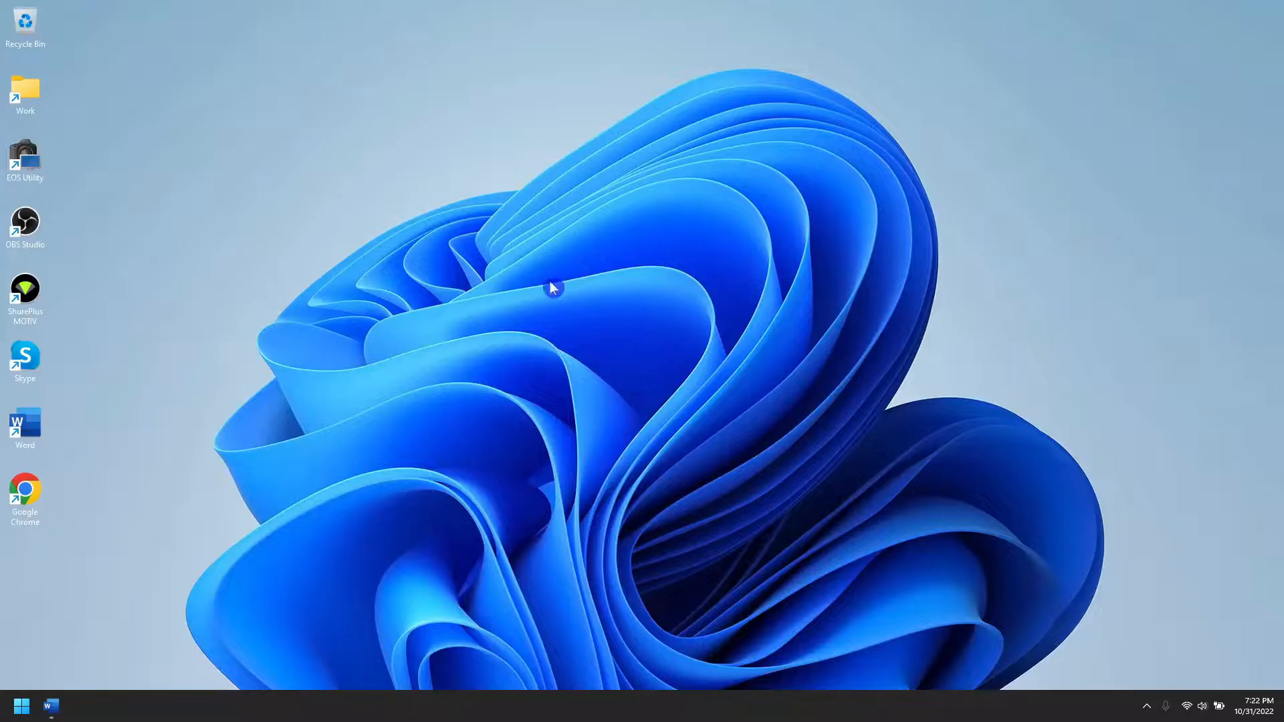
Open Google Chrome and go to lipsum.com
double_click(39, 492)
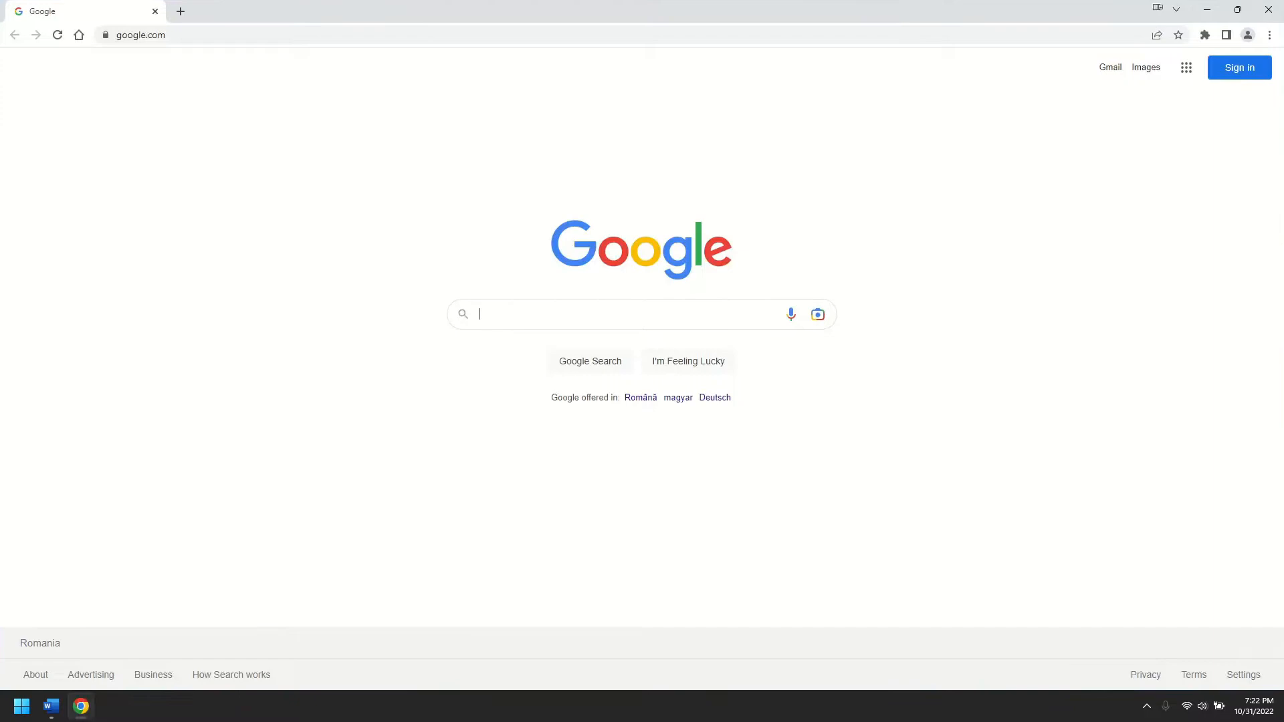
click(916, 34)
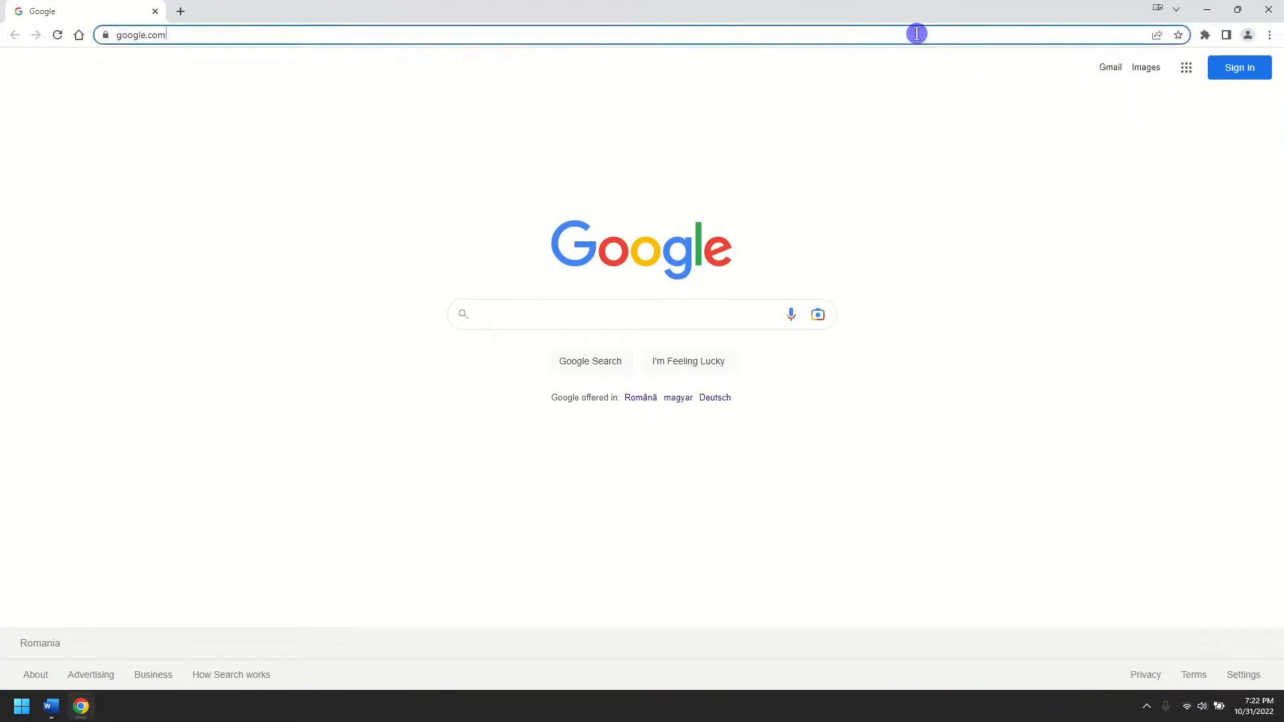
text(lipsum.com)
key(Return)
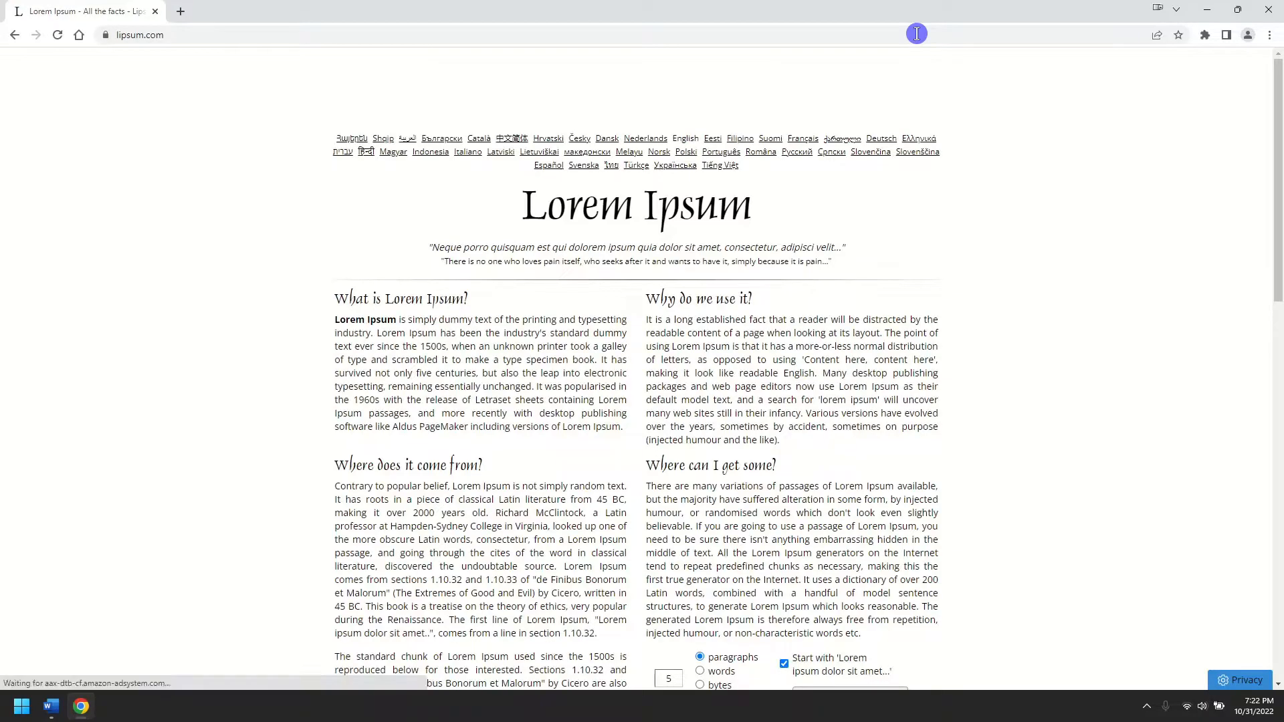
Generate 50 paragraphs of Lorem Ipsum text
scroll(805, 361, down, 4)
double_click(659, 417)
text(50)
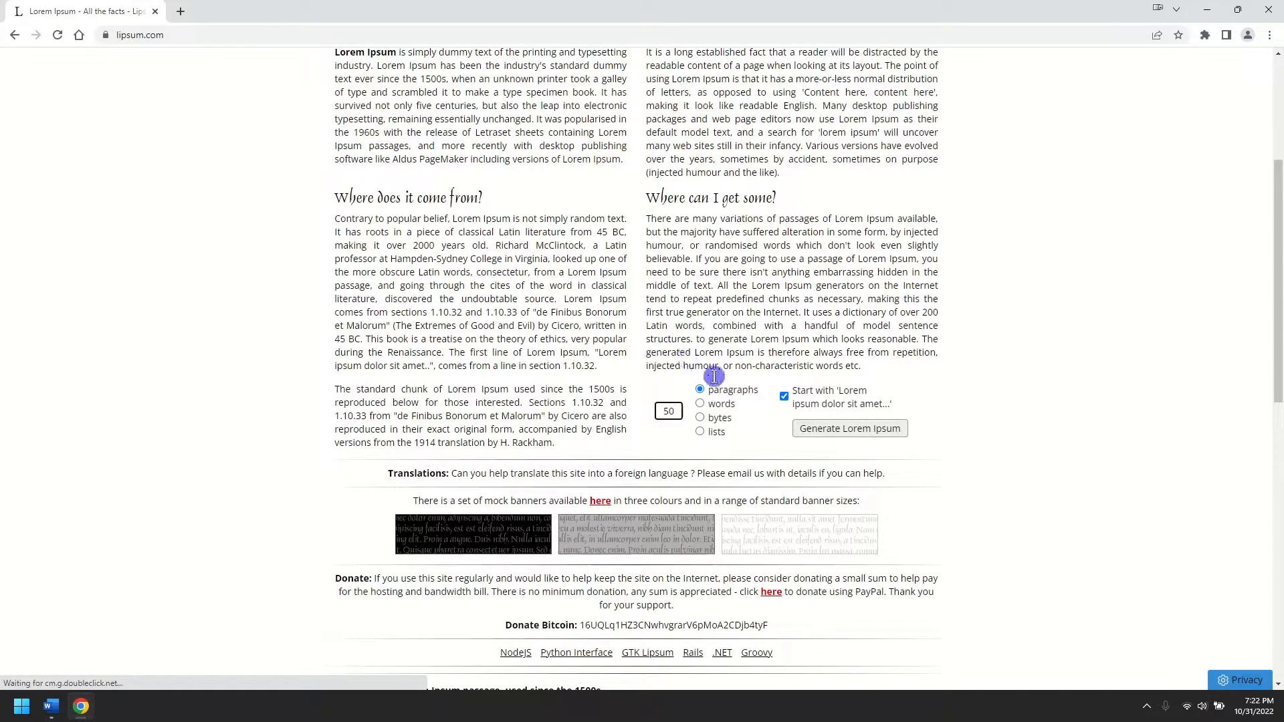
click(862, 436)
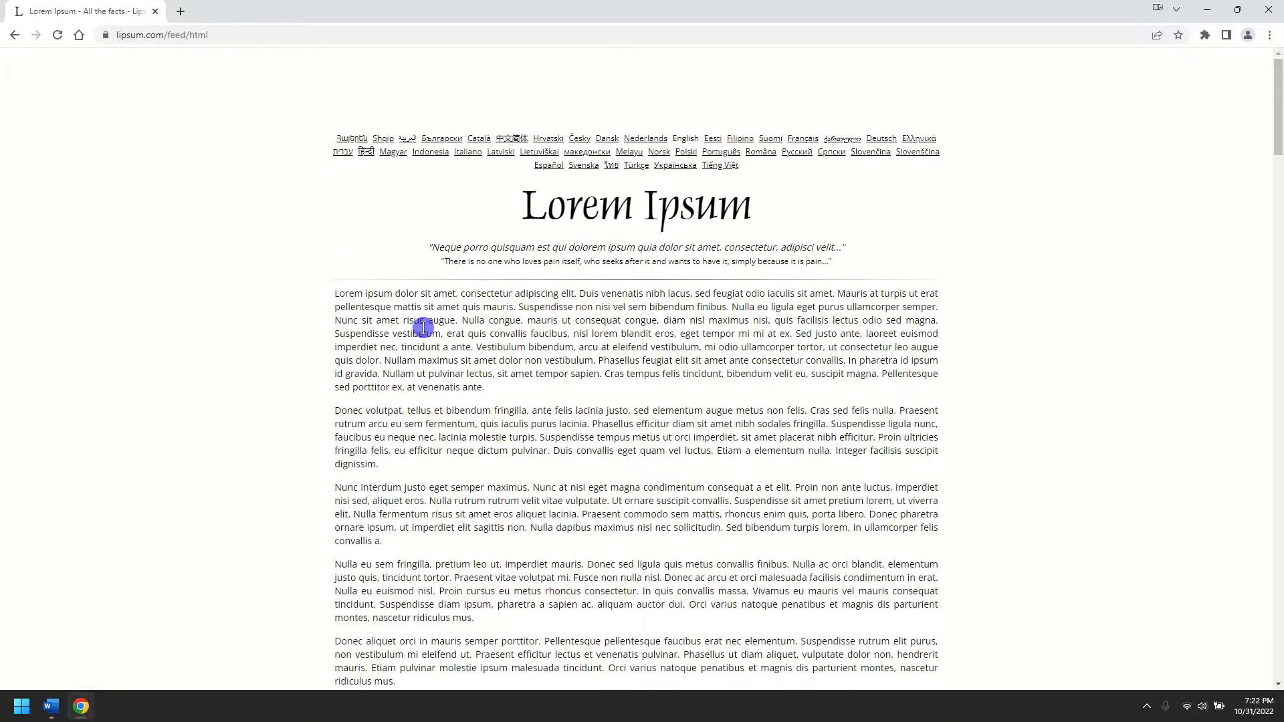
Copy all the generated Lorem Ipsum paragraphs, from the first word through the end of the last paragraph
scroll(425, 331, down, 5)
scroll(424, 332, up, 3)
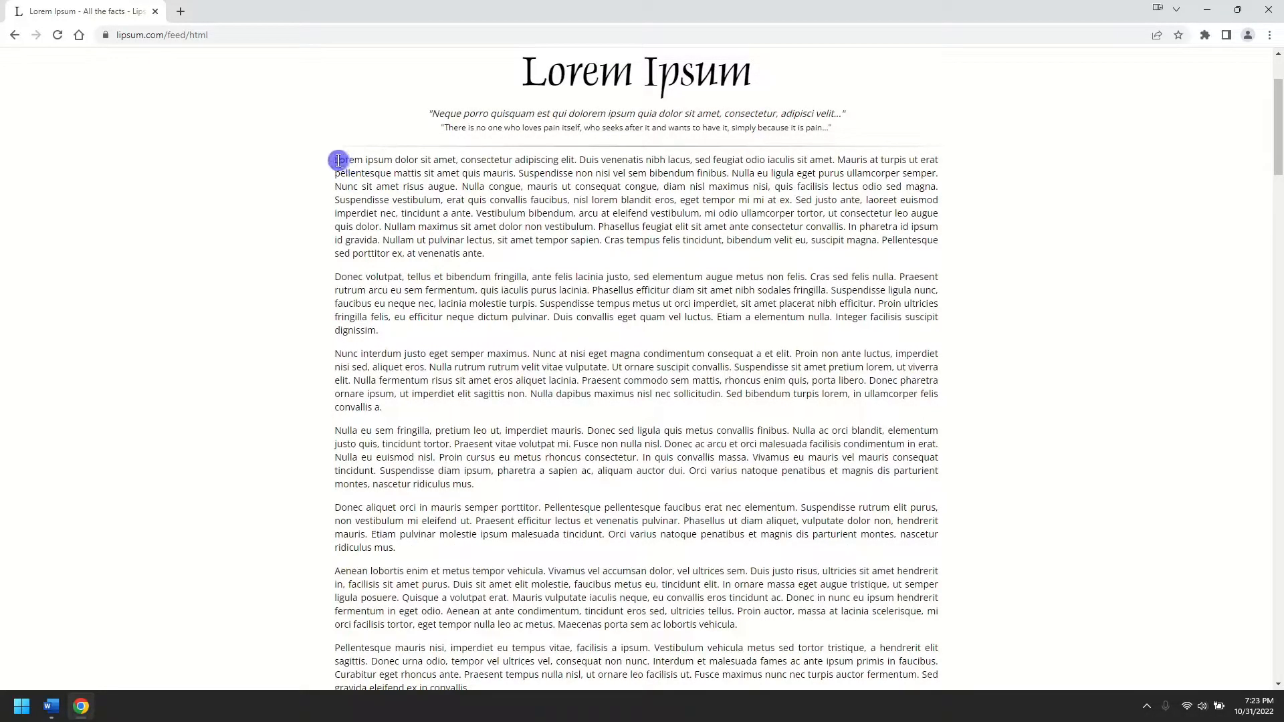
drag(335, 161, 453, 213)
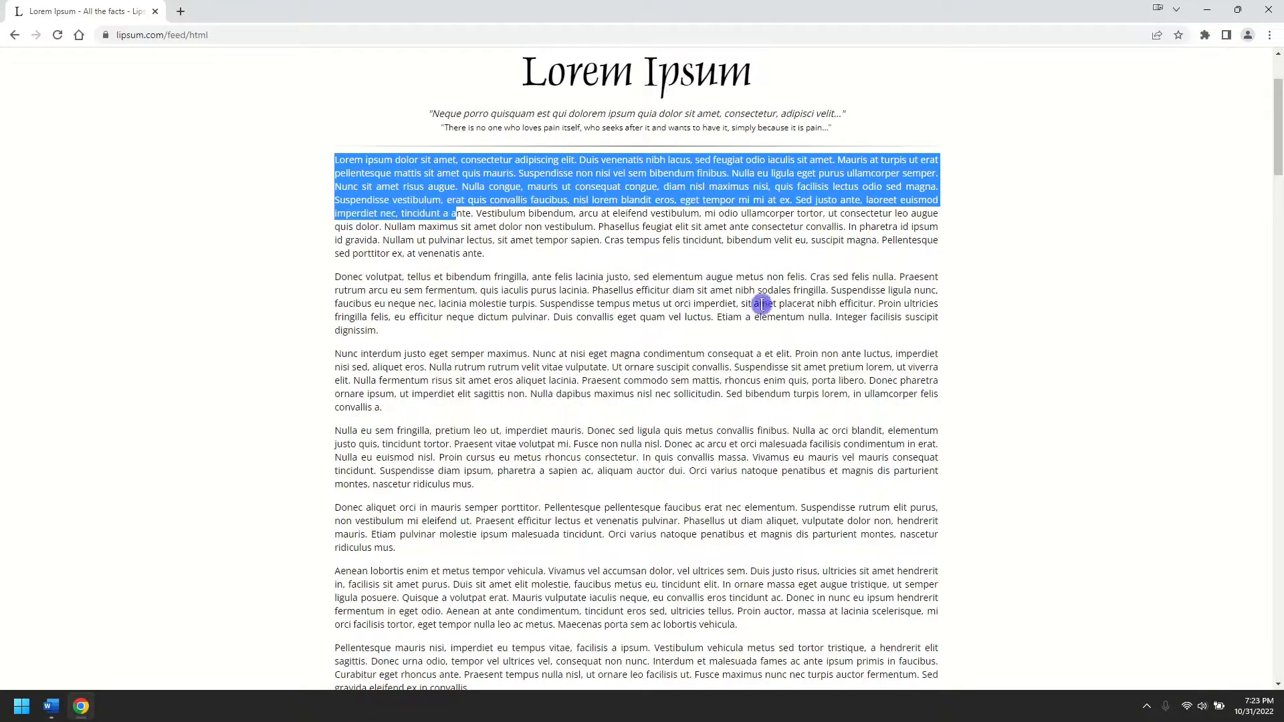
drag(1275, 103, 1240, 624)
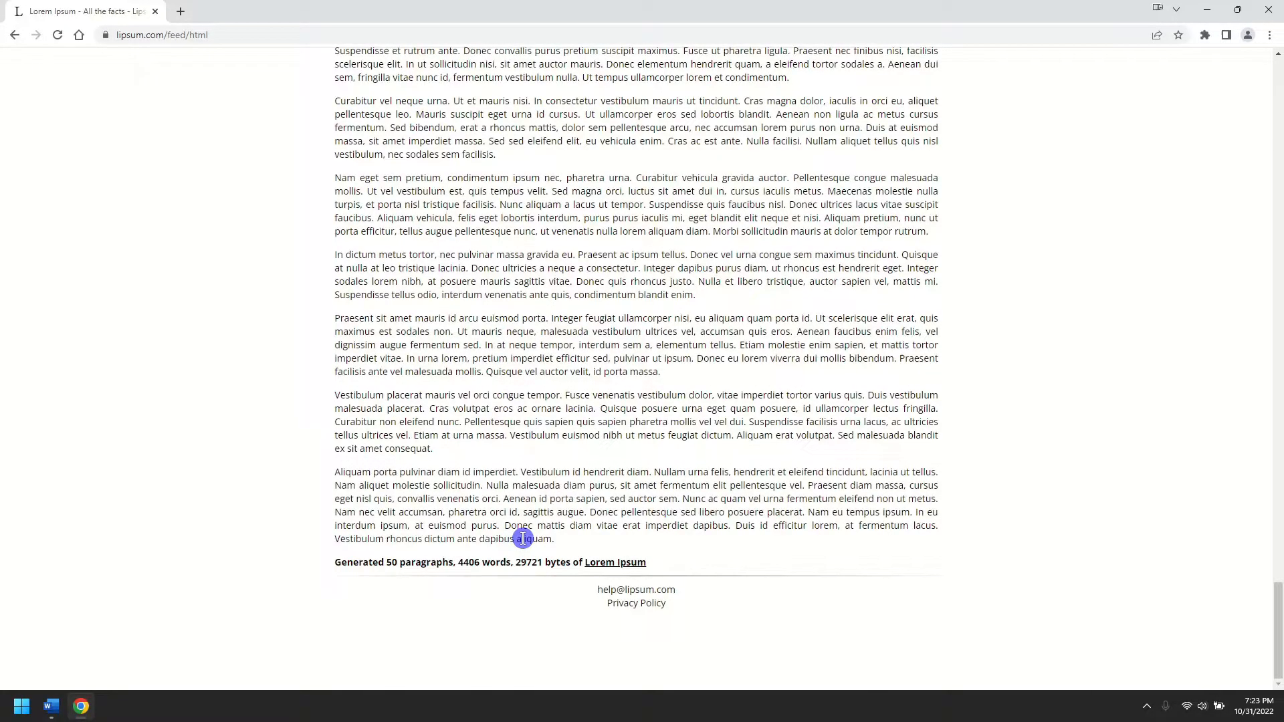
shift+click(543, 539)
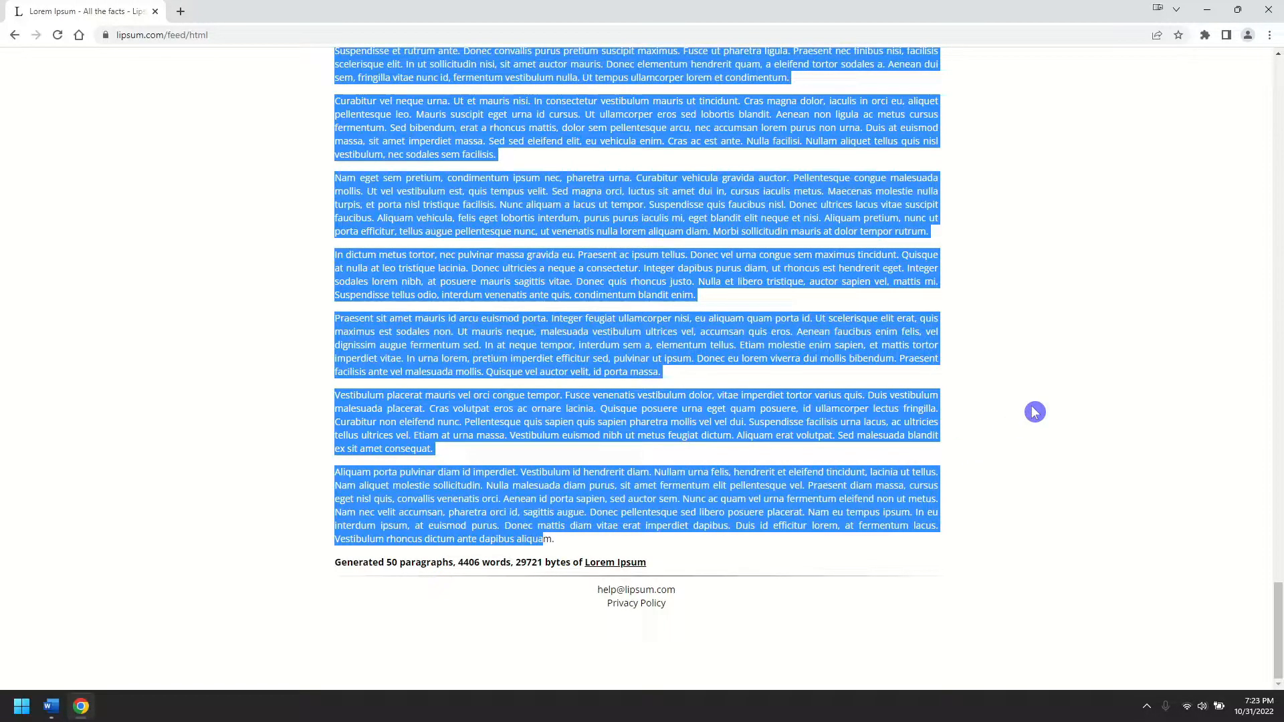
key(shift+Right)
key(shift+Right)
right_click(830, 343)
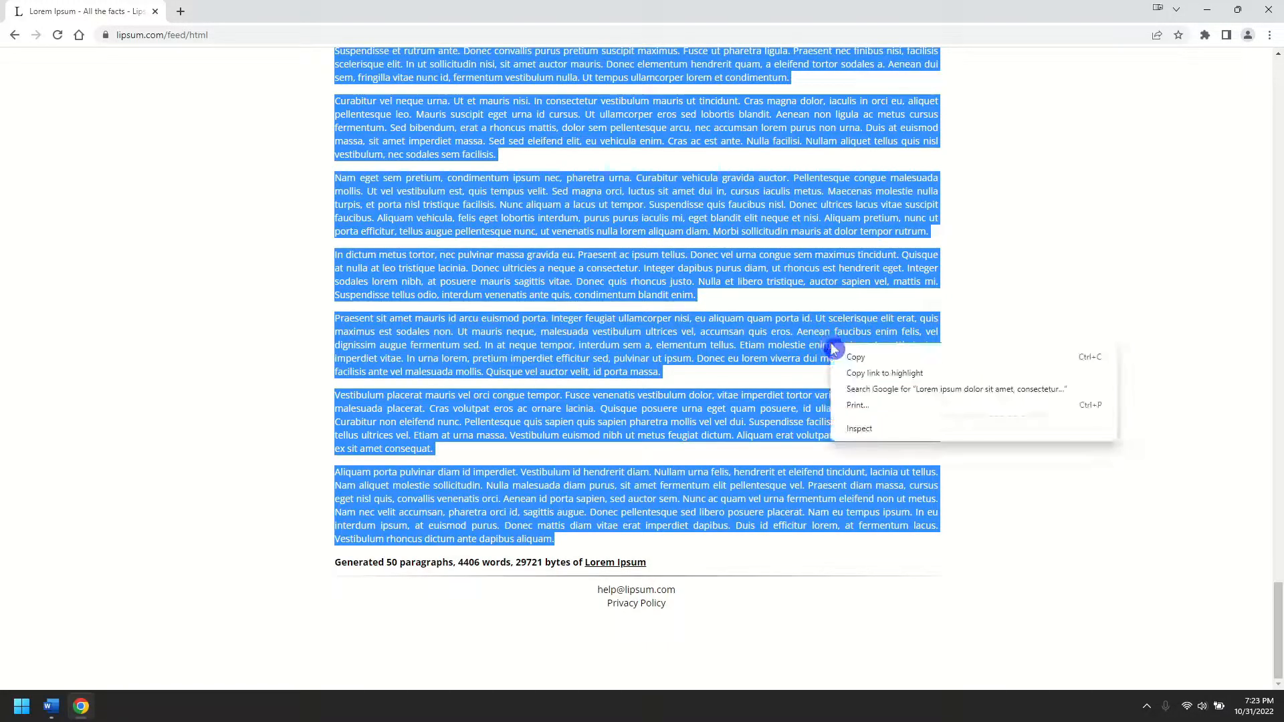
click(859, 358)
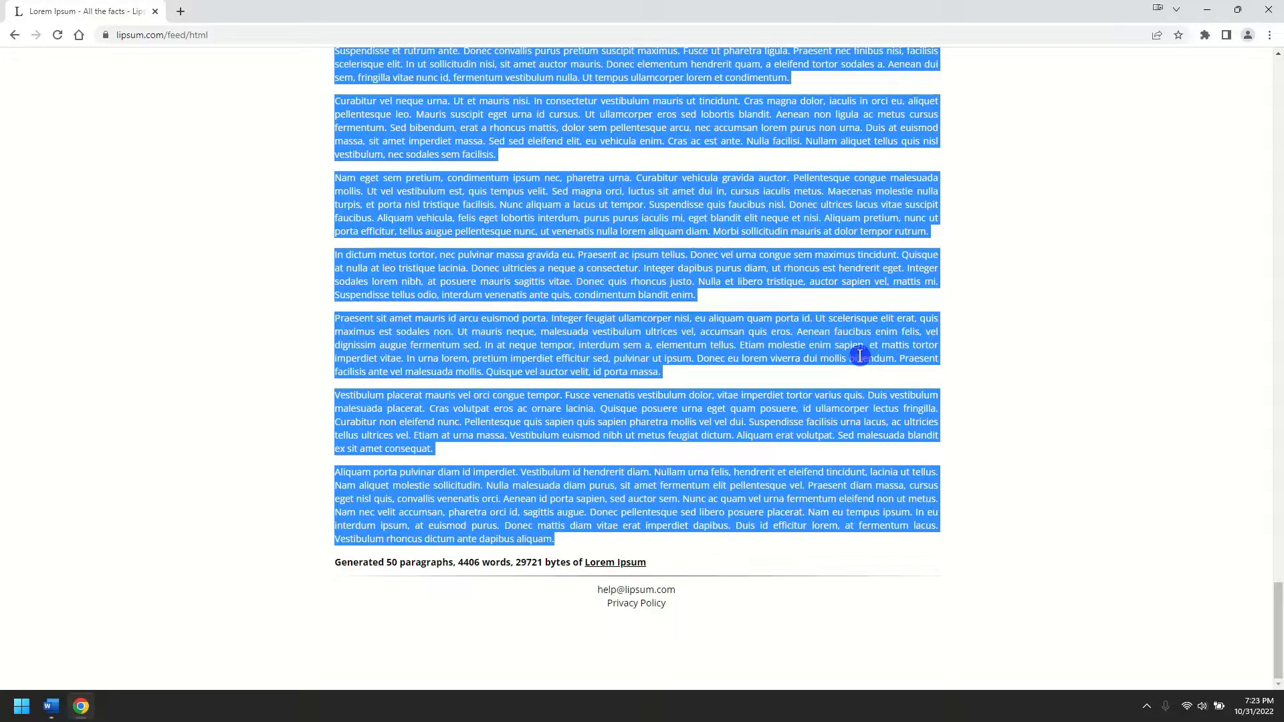
Close the browser, switch to the blank Word document and paste the copied text with Keep Text Only
click(1266, 12)
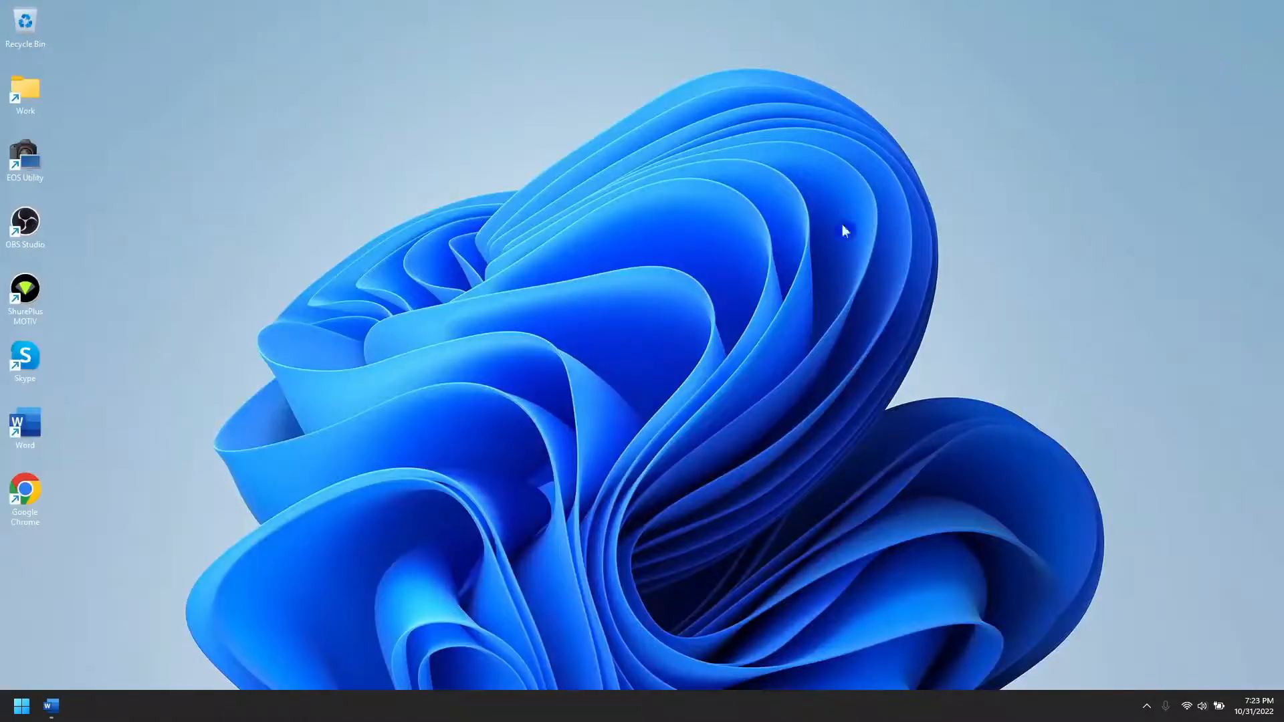
click(55, 712)
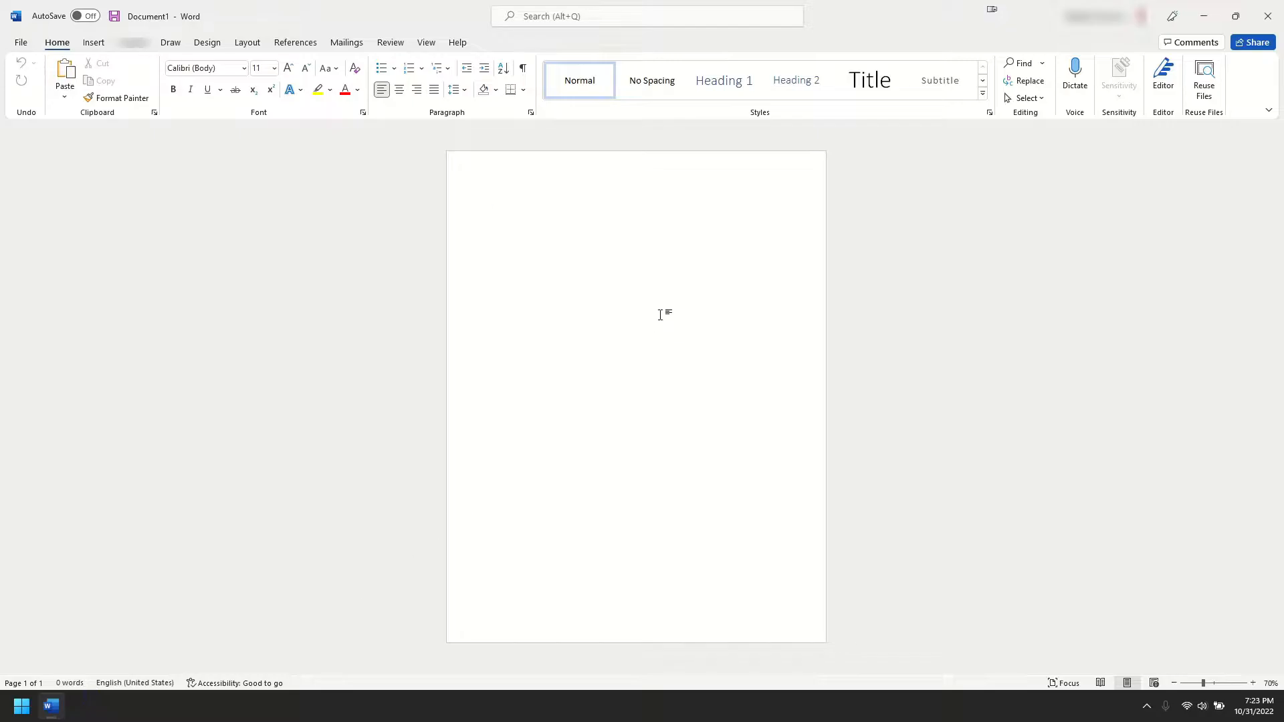
right_click(552, 214)
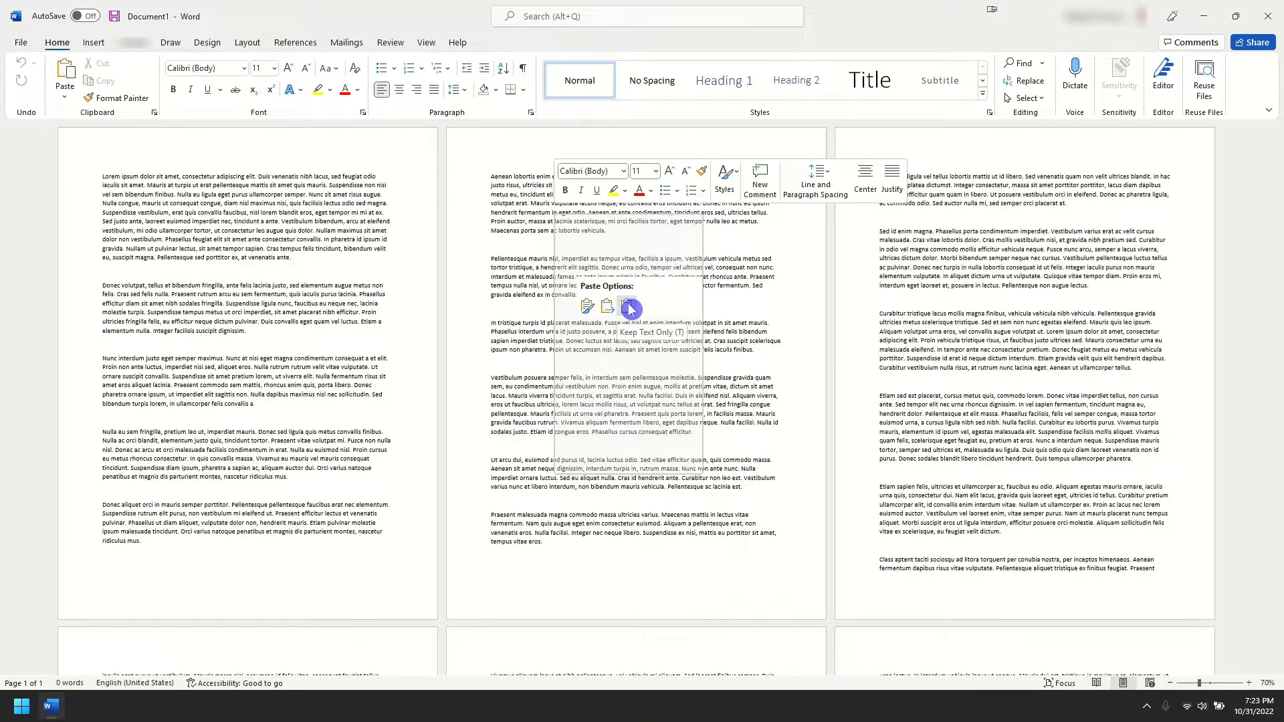
click(628, 307)
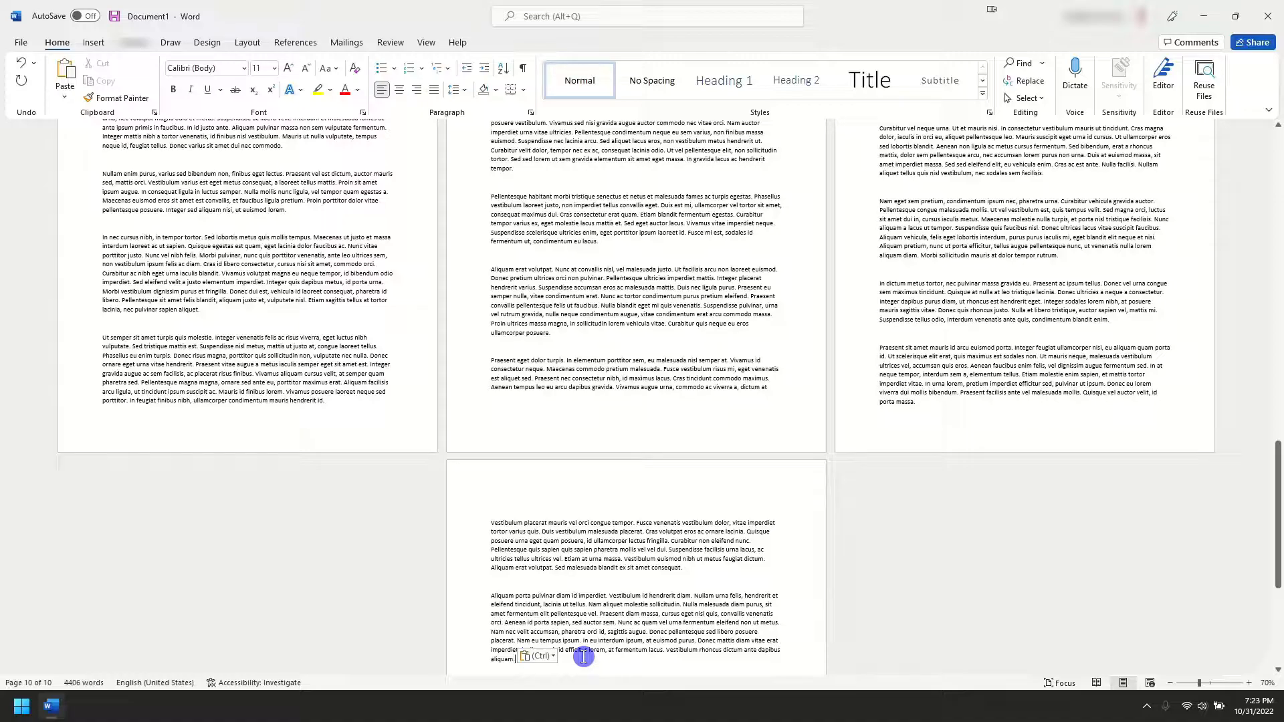
key(Escape)
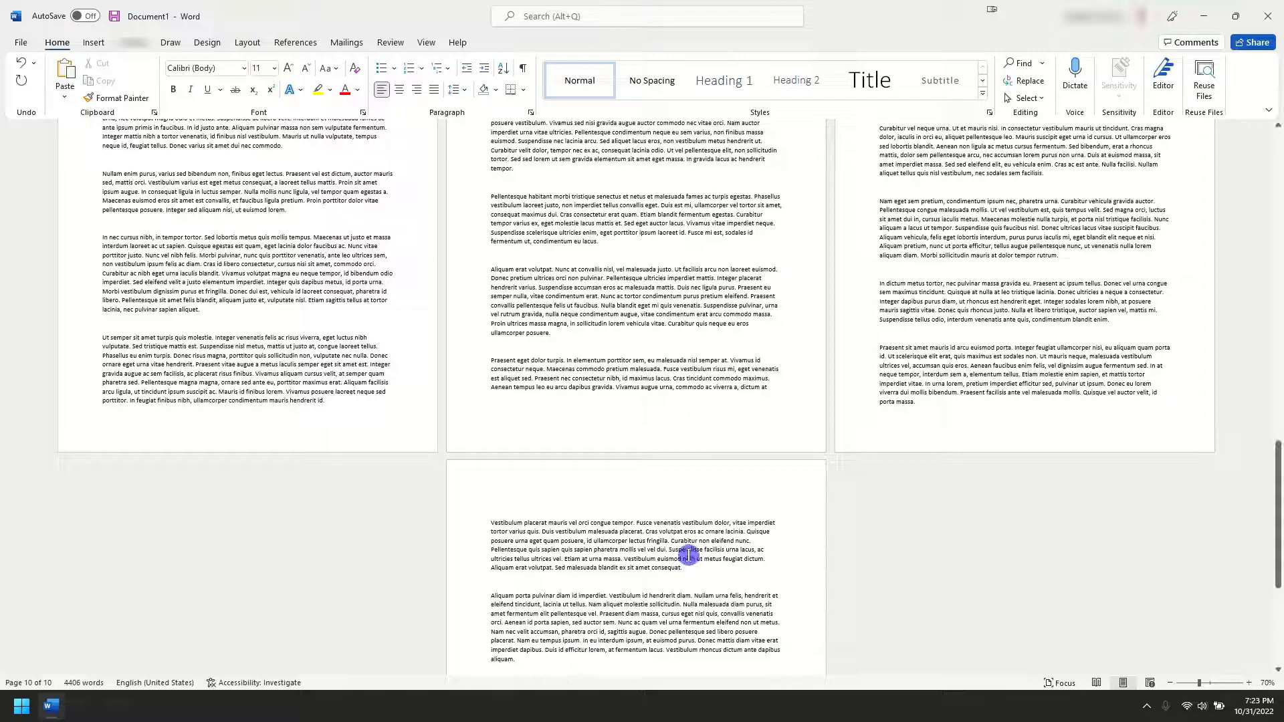
Delete the extra empty lines between the paragraphs on the document's first page
scroll(693, 552, up, 4)
scroll(693, 552, up, 6)
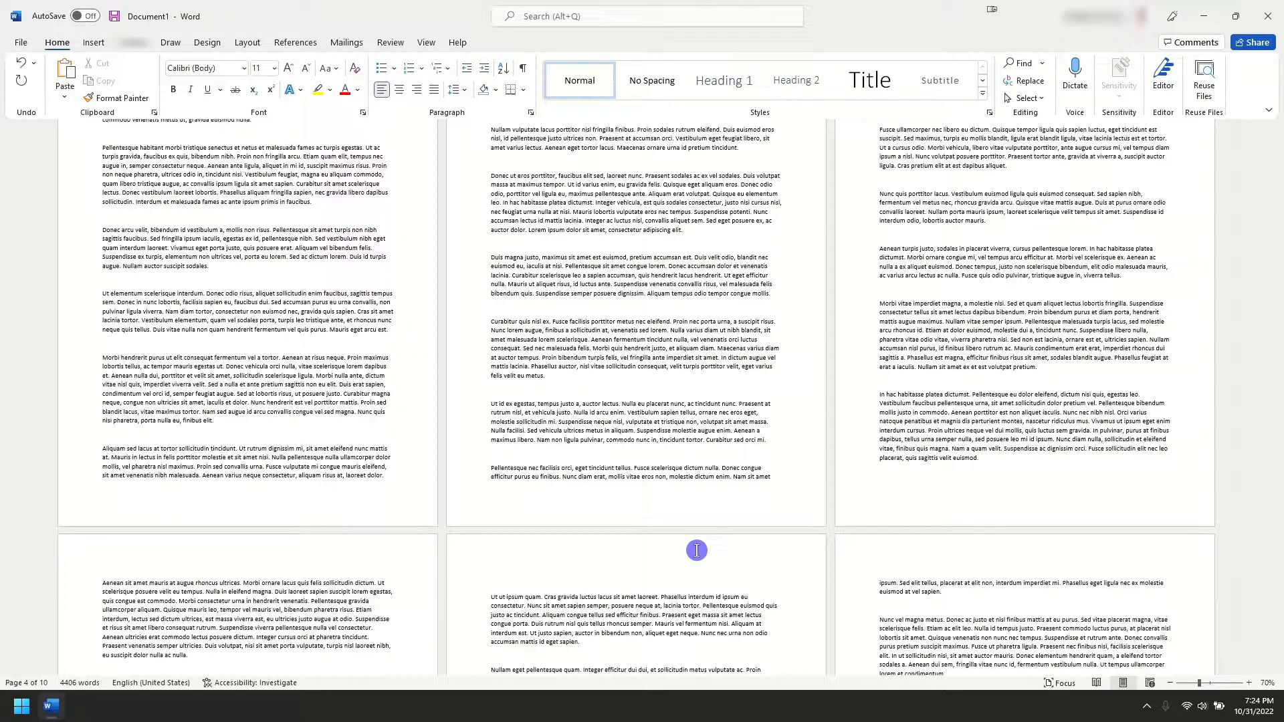
scroll(697, 550, down, 5)
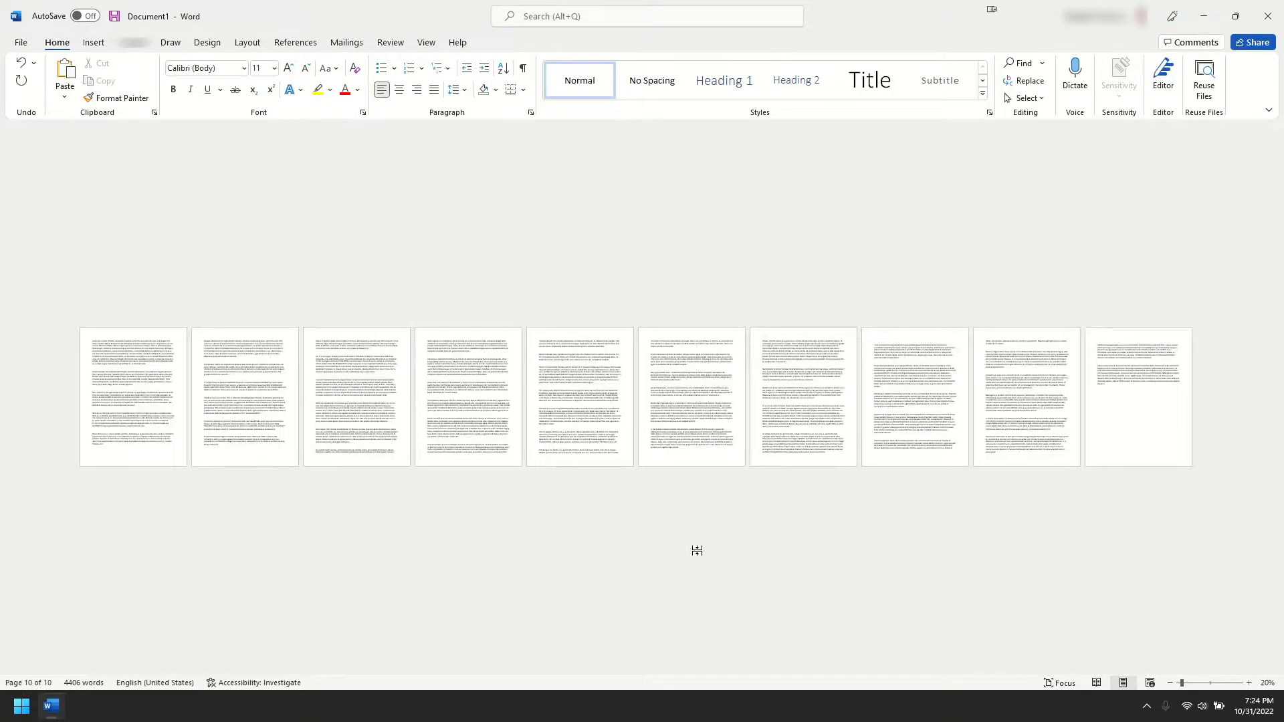
scroll(697, 551, up, 2)
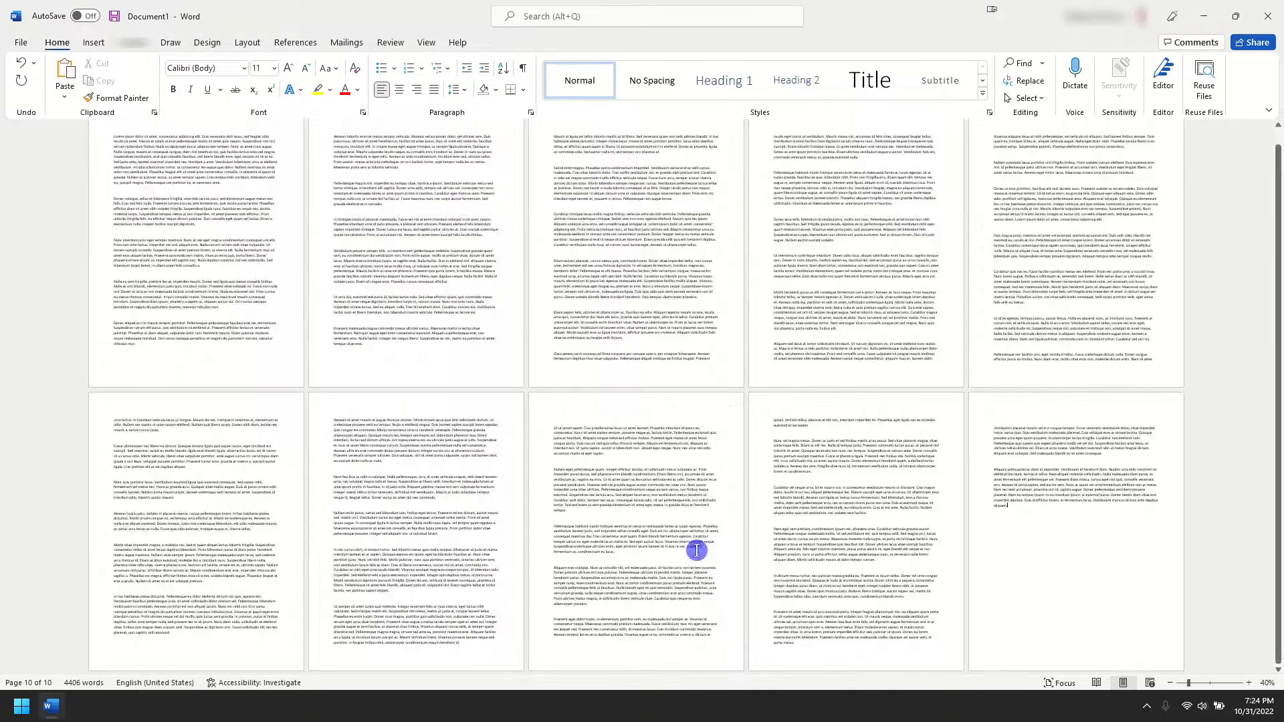
scroll(697, 550, up, 1)
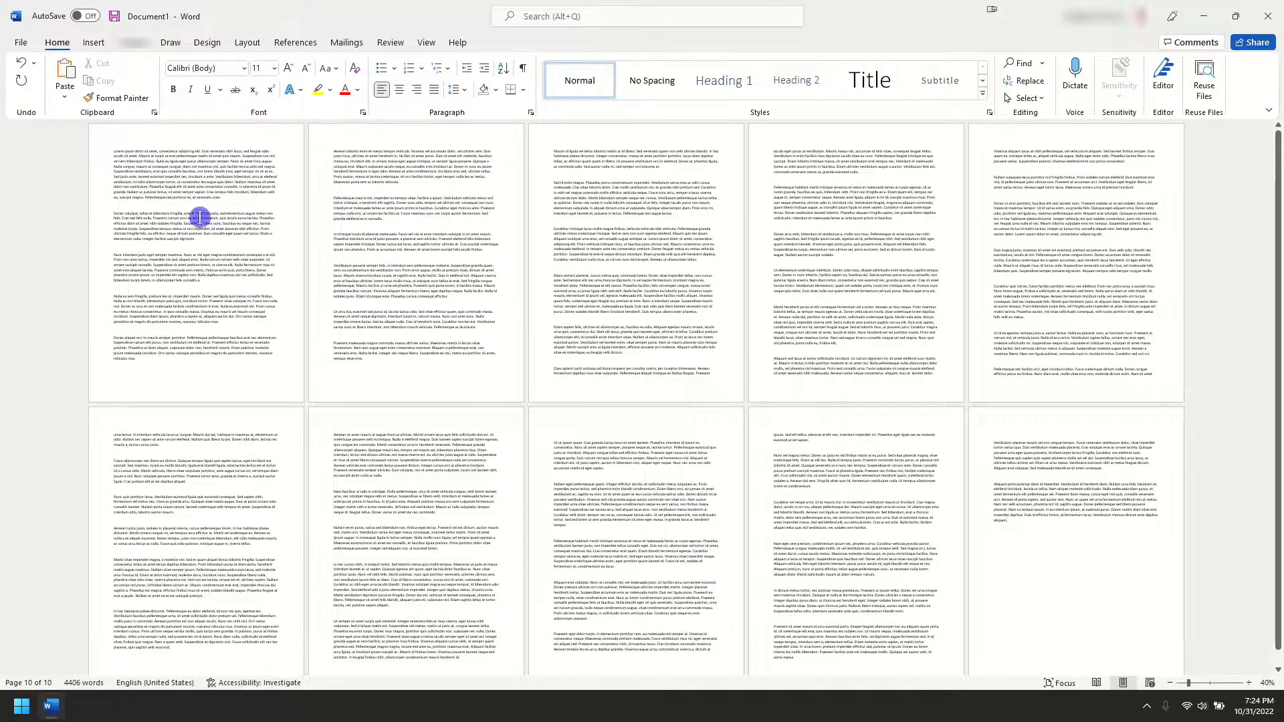
click(127, 206)
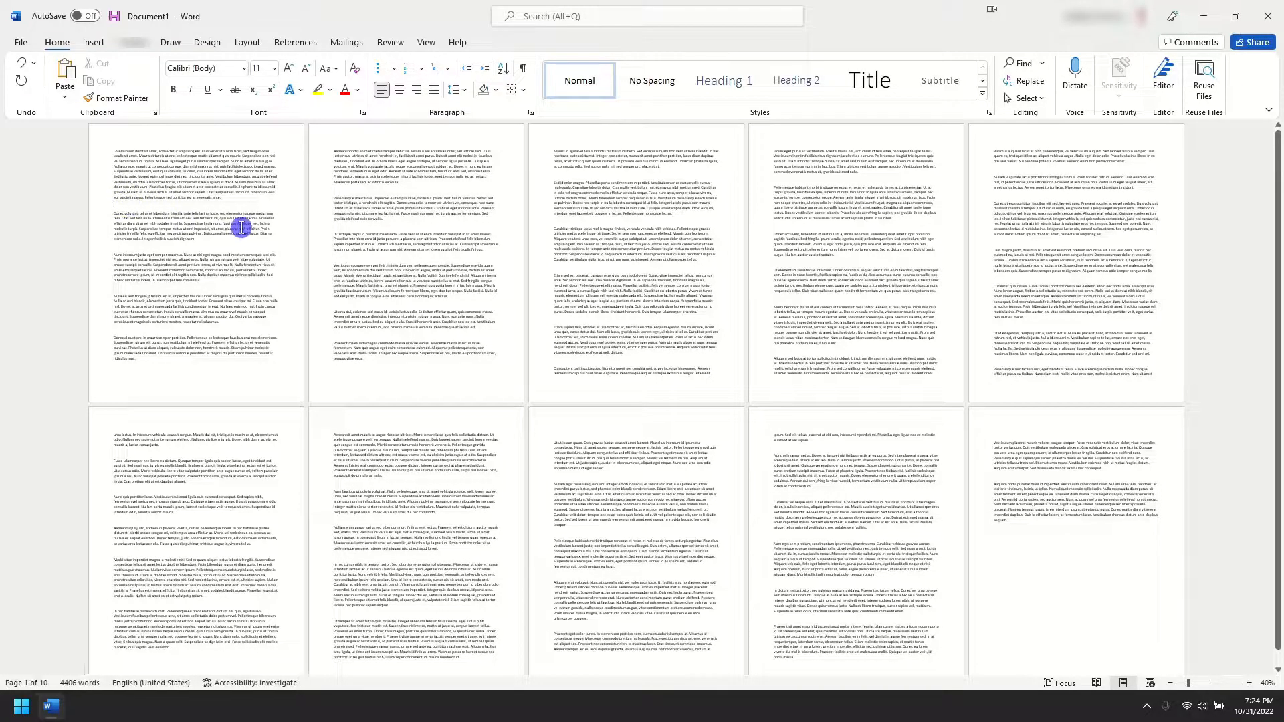
key(Delete)
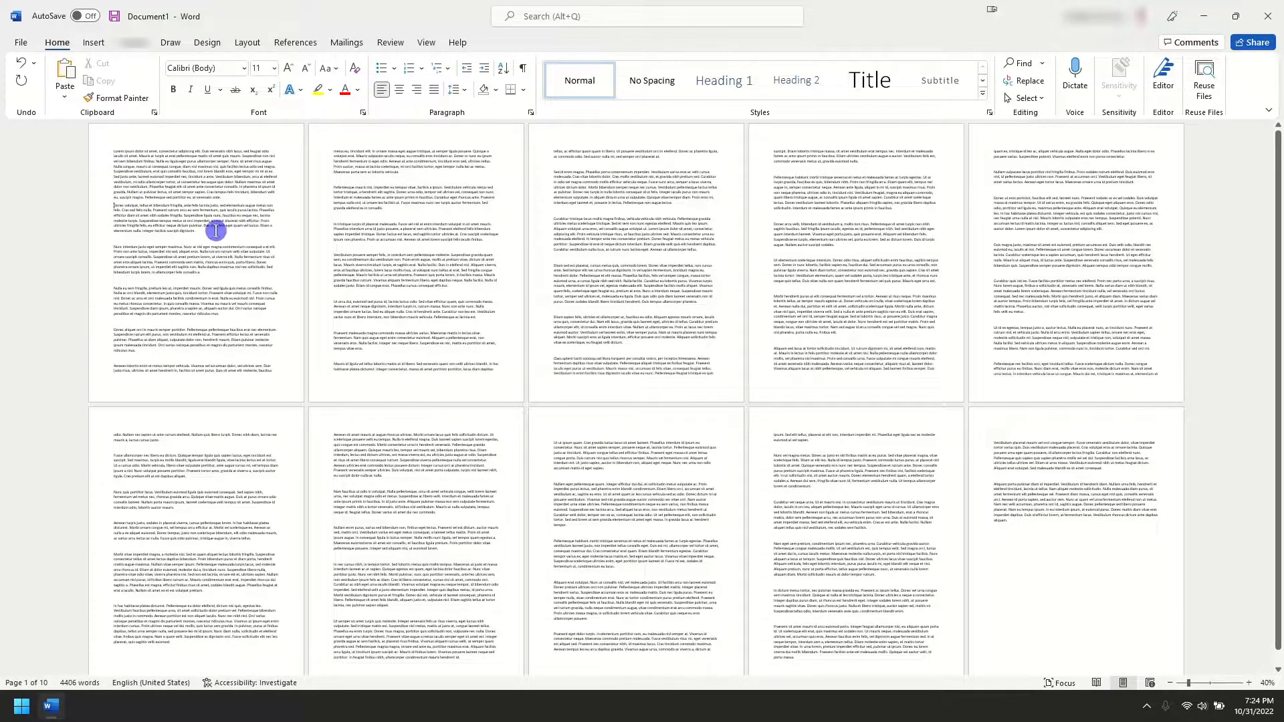
click(135, 239)
key(Delete)
click(135, 273)
key(Delete)
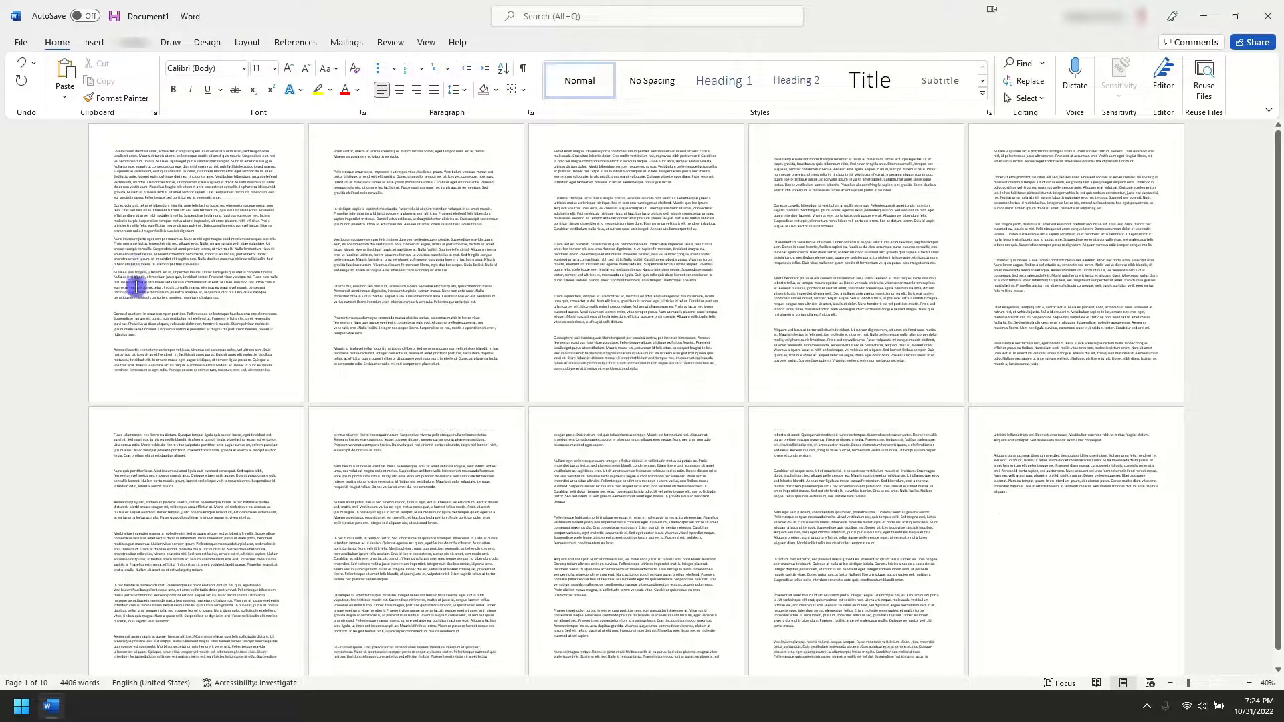
click(135, 306)
key(Delete)
click(131, 338)
key(Delete)
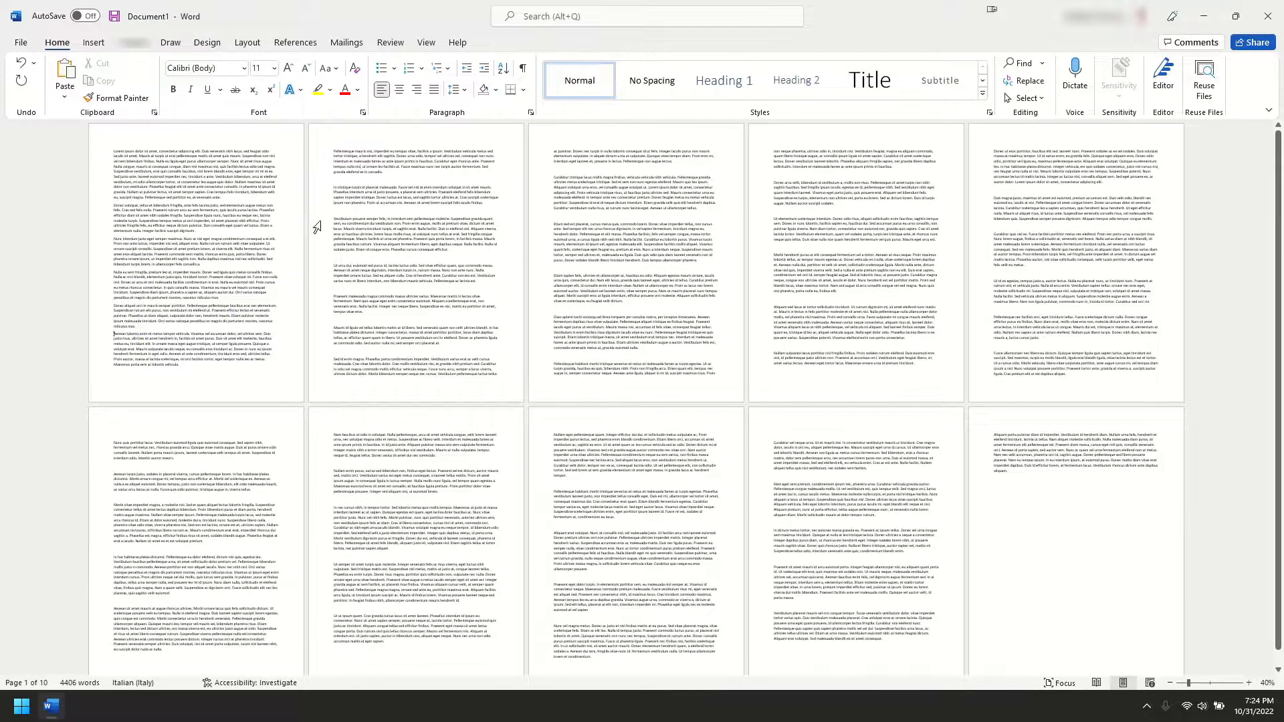
Delete the extra empty lines between the paragraphs on page 2
click(363, 176)
key(Delete)
click(363, 204)
key(Delete)
click(359, 242)
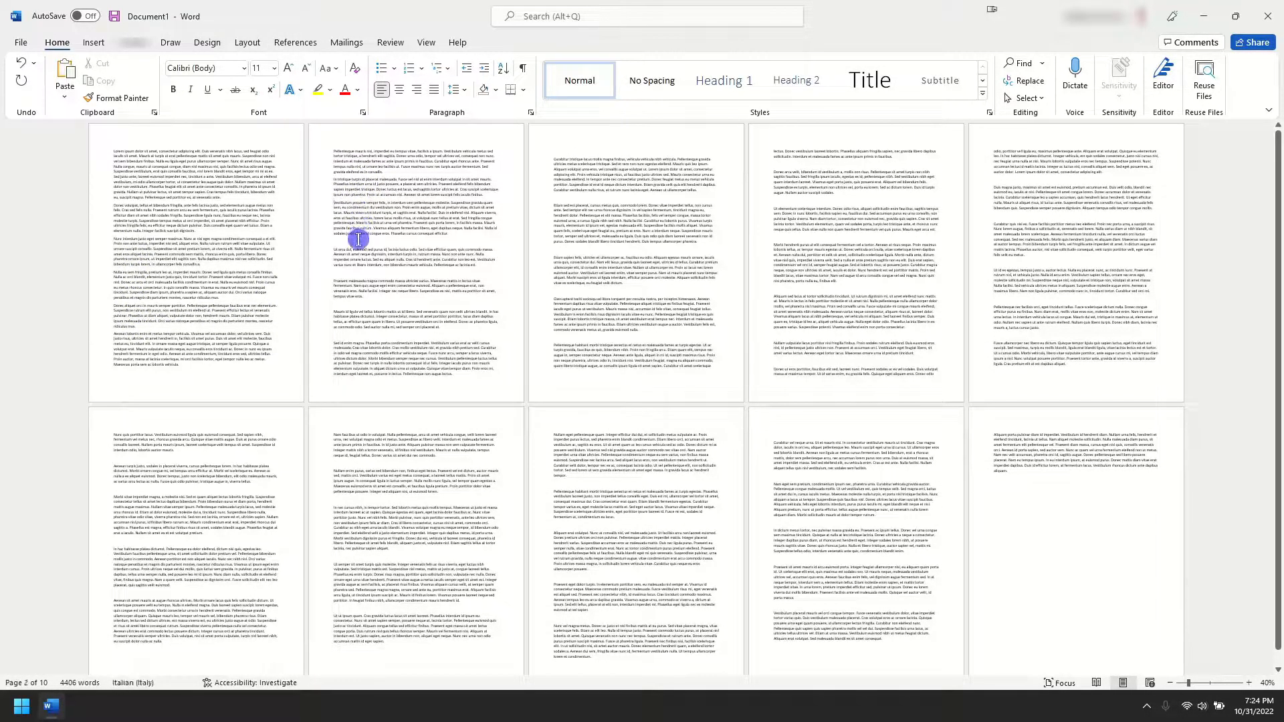
key(Delete)
click(357, 265)
key(Delete)
click(355, 289)
key(Delete)
Delete the extra empty lines between the paragraphs on page 3
click(573, 167)
key(Delete)
click(571, 208)
key(Delete)
click(570, 241)
key(Delete)
click(565, 280)
key(Delete)
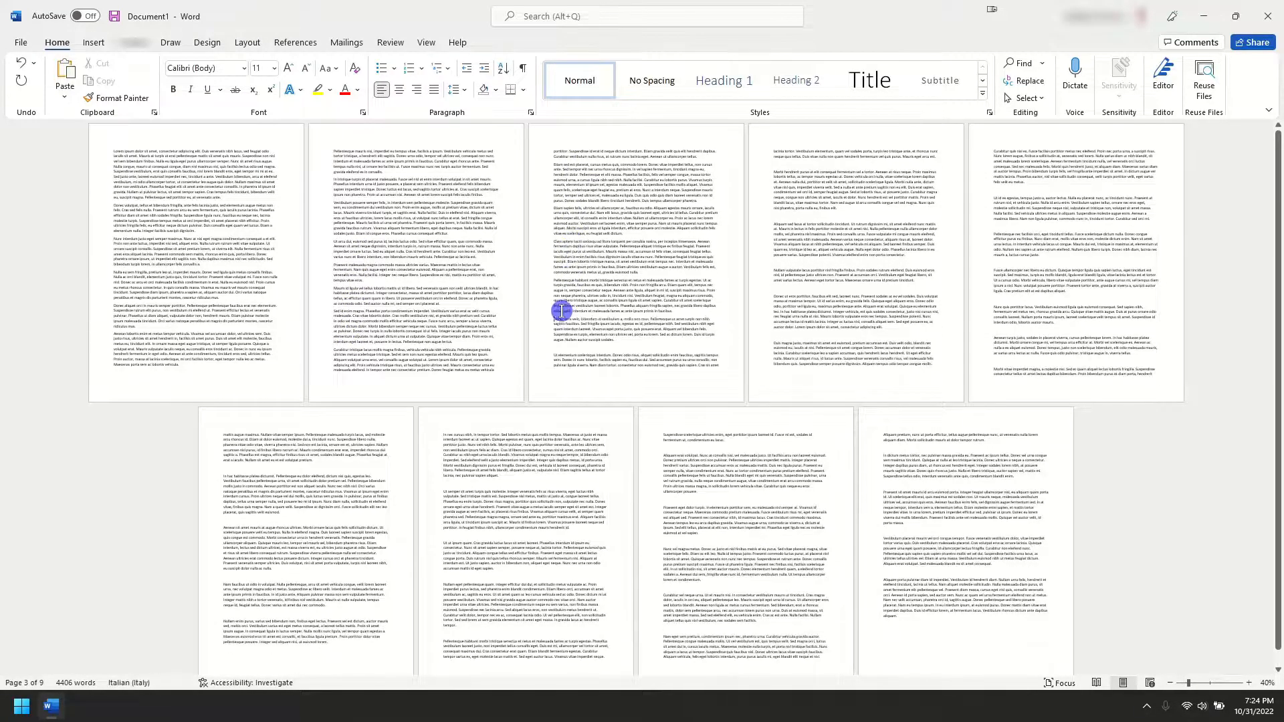
Delete the extra empty lines between the paragraphs on pages 4 and 5
click(791, 298)
key(Delete)
click(792, 327)
key(Delete)
click(1012, 180)
key(Delete)
click(1013, 209)
key(Delete)
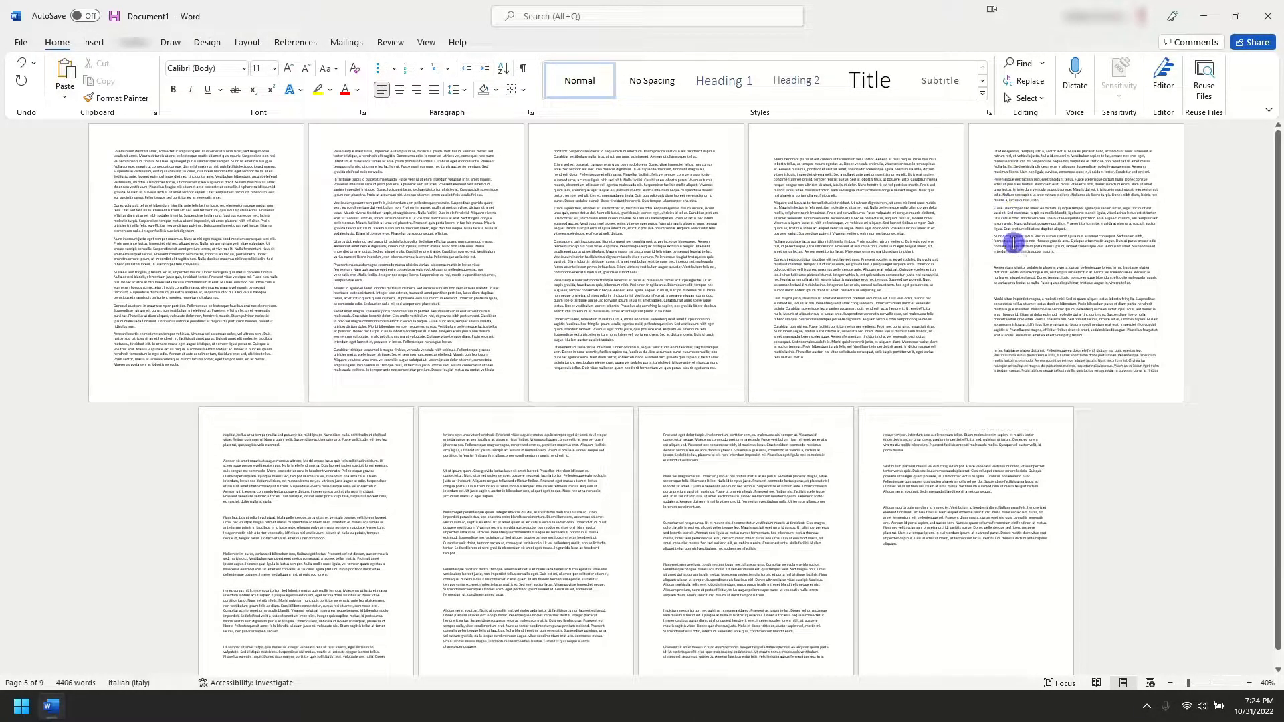
Delete the extra empty lines between the paragraphs on page 6
click(234, 468)
key(Delete)
click(244, 498)
key(Delete)
click(252, 525)
key(Delete)
click(251, 573)
key(Delete)
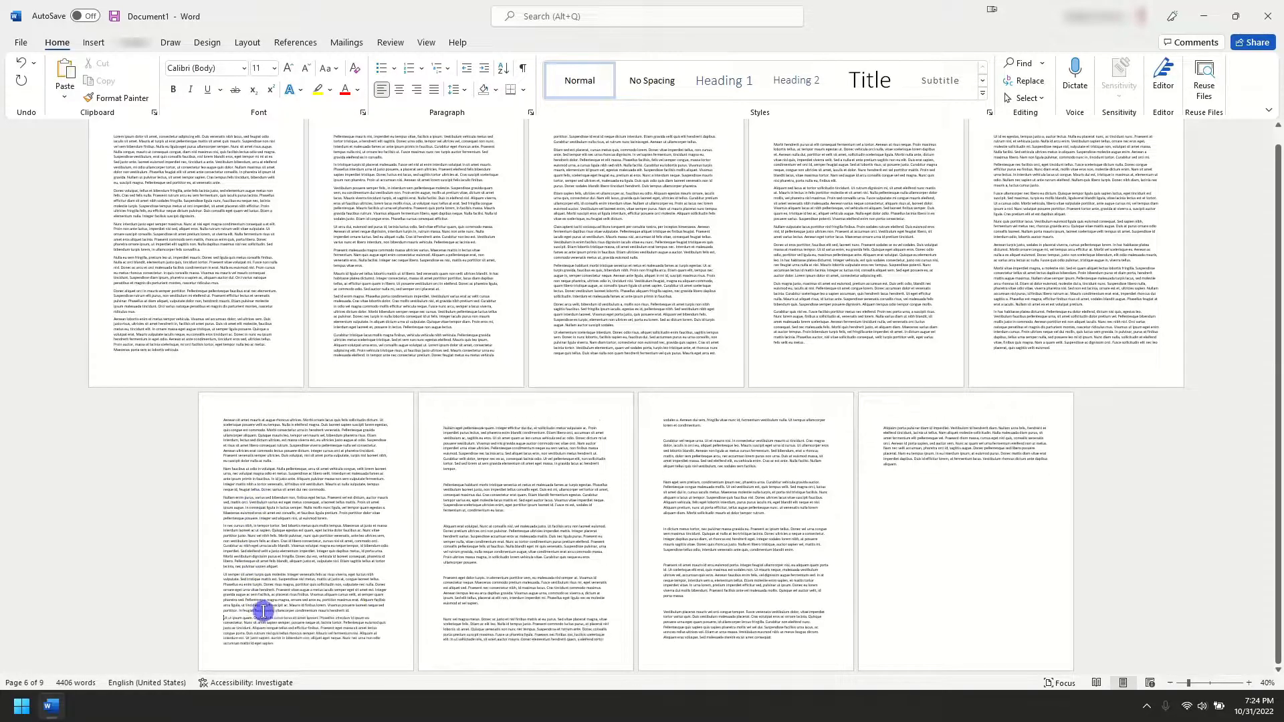
Delete the remaining extra empty lines between the paragraphs on pages 7 and 8
click(488, 589)
key(Delete)
click(511, 623)
key(Delete)
click(682, 434)
key(Delete)
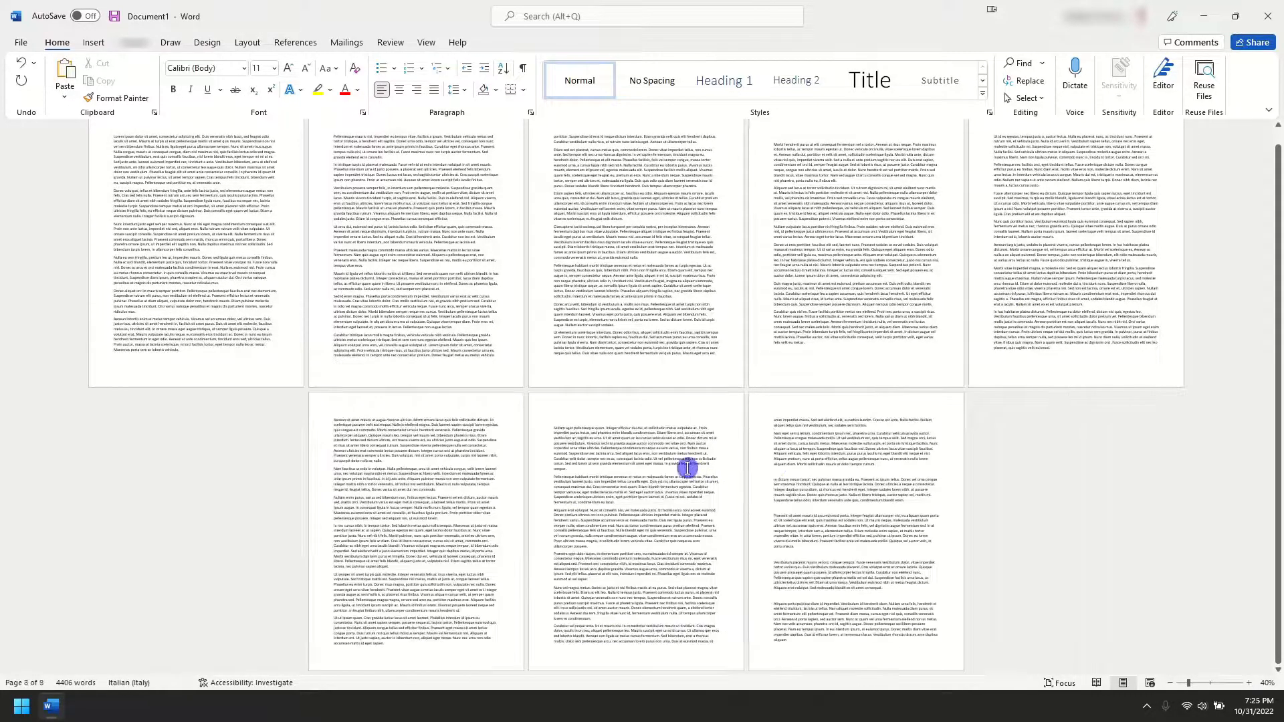
click(792, 472)
key(Delete)
click(798, 570)
key(Delete)
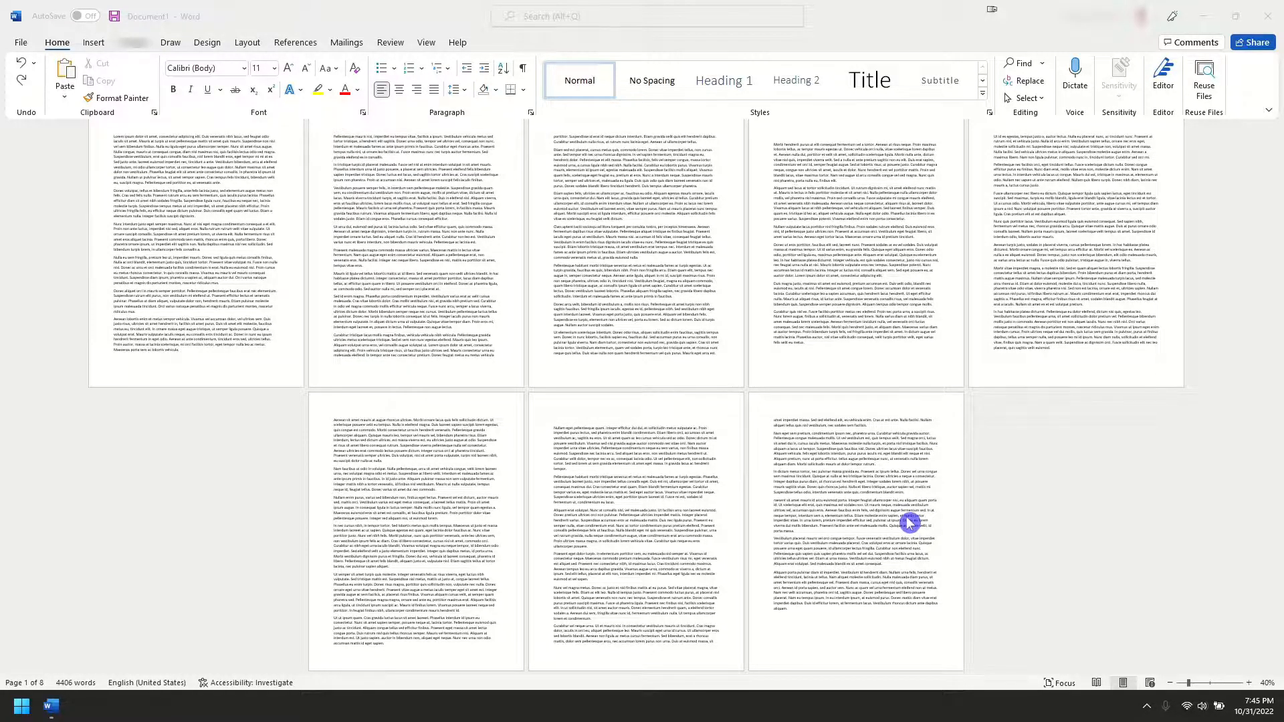
Add a title line reading "Lorem Ipsum" above the first paragraph and apply the Title style to it
scroll(907, 521, up, 1)
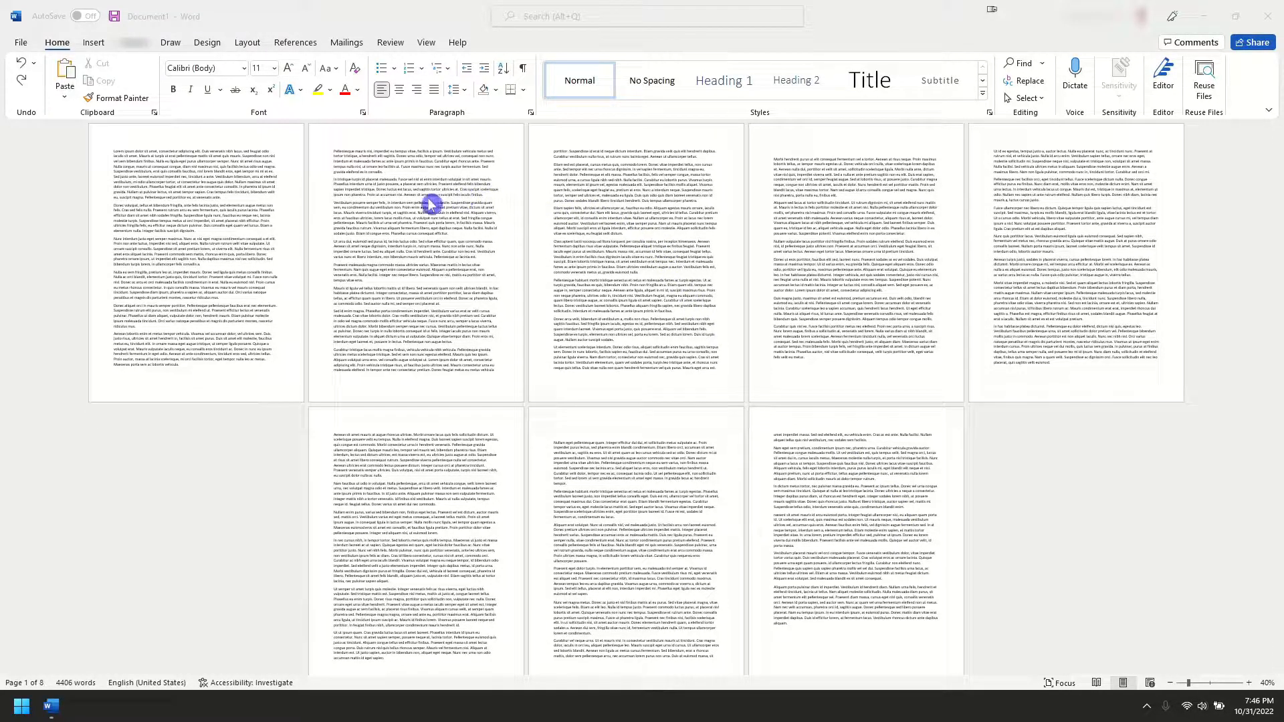
click(172, 193)
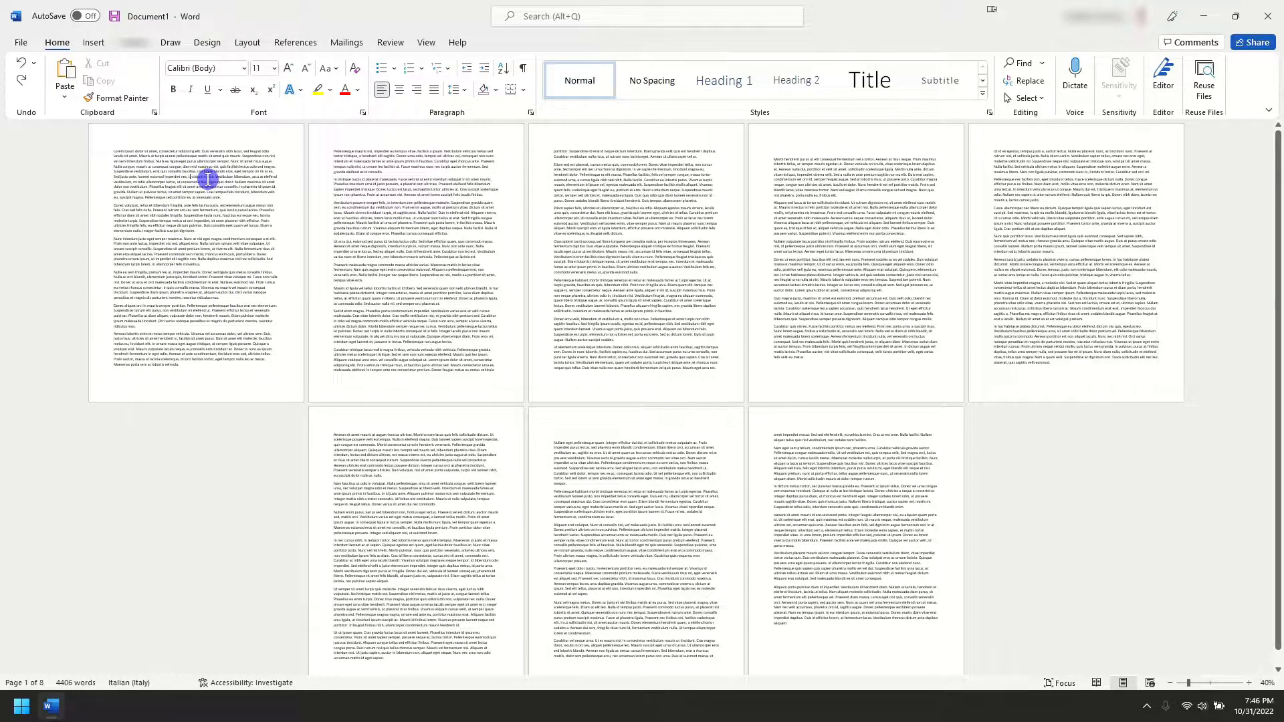
ctrl+scroll(206, 186, up, 4)
ctrl+scroll(268, 208, up, 5)
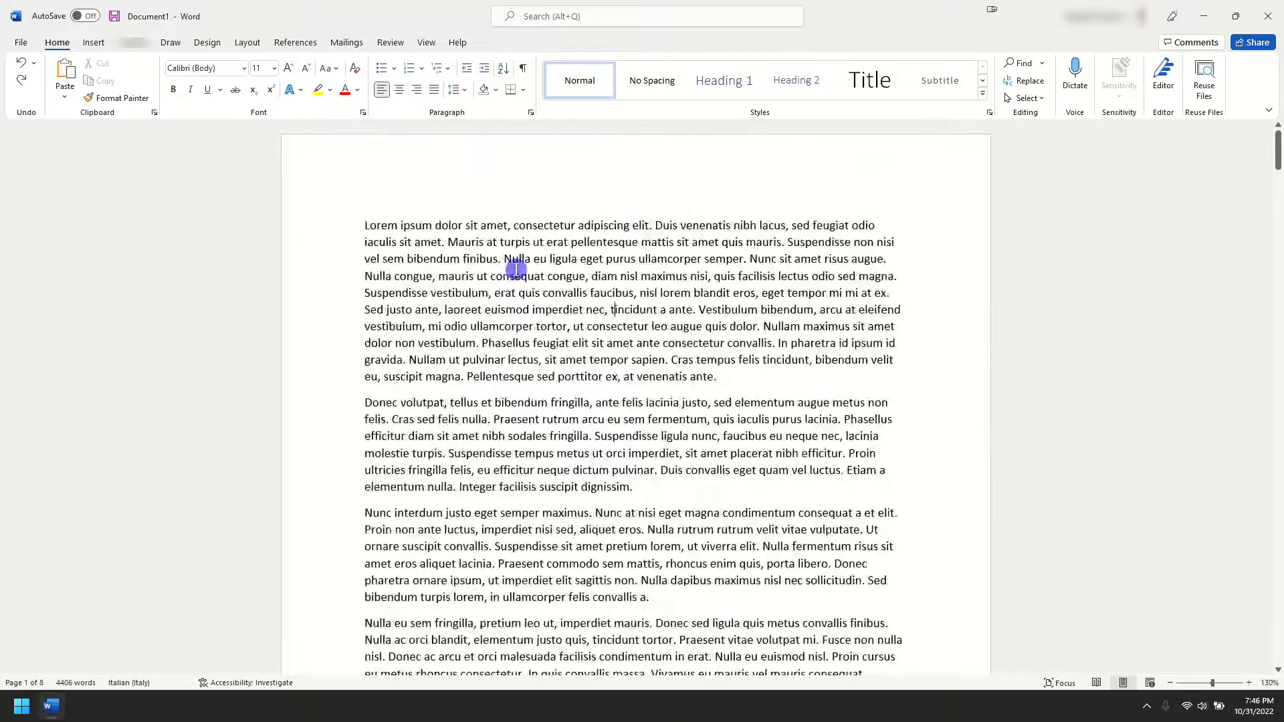
click(660, 274)
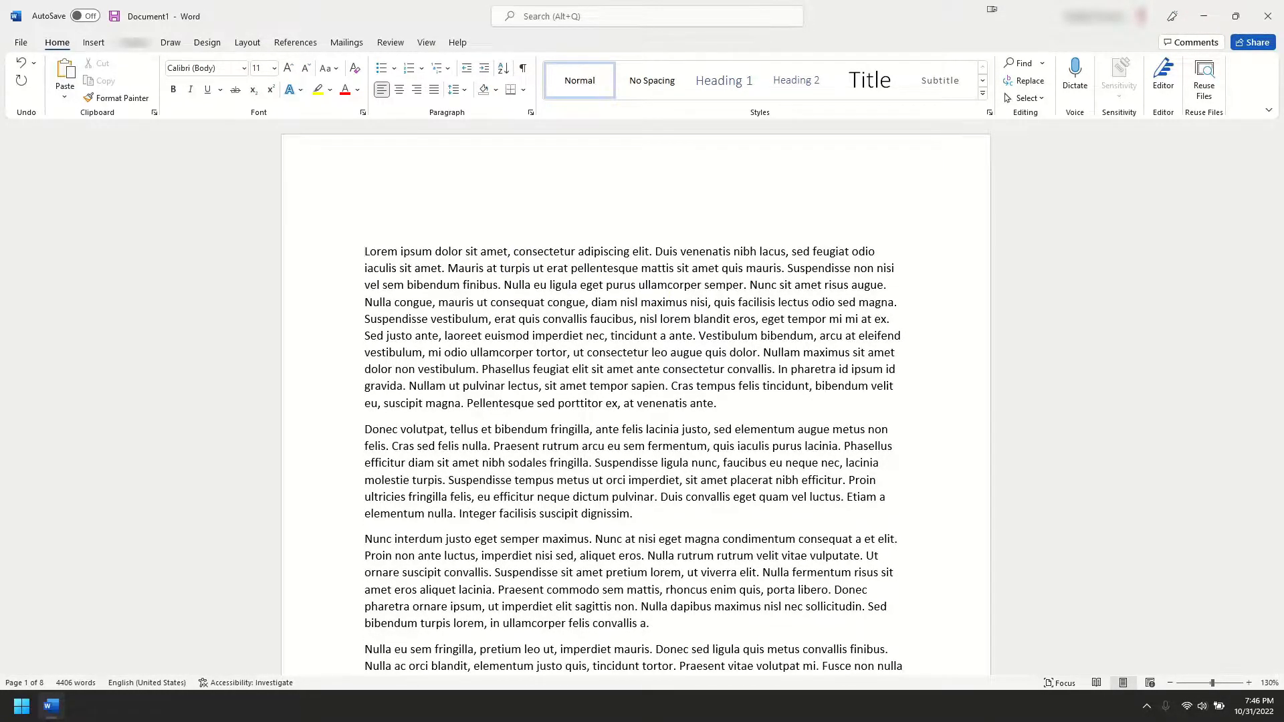
key(ctrl+shift+Right)
key(ctrl+shift+Right)
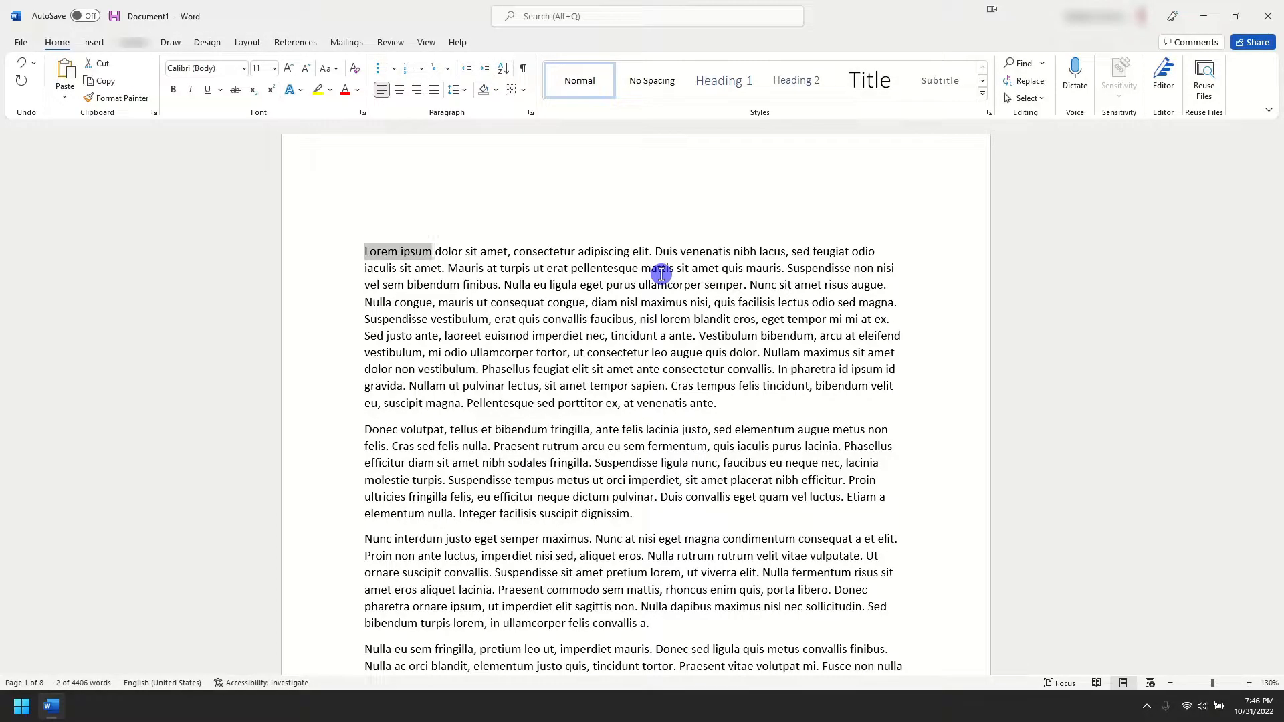
key(ctrl+c)
key(Up)
key(ctrl+v)
key(Delete)
text(I)
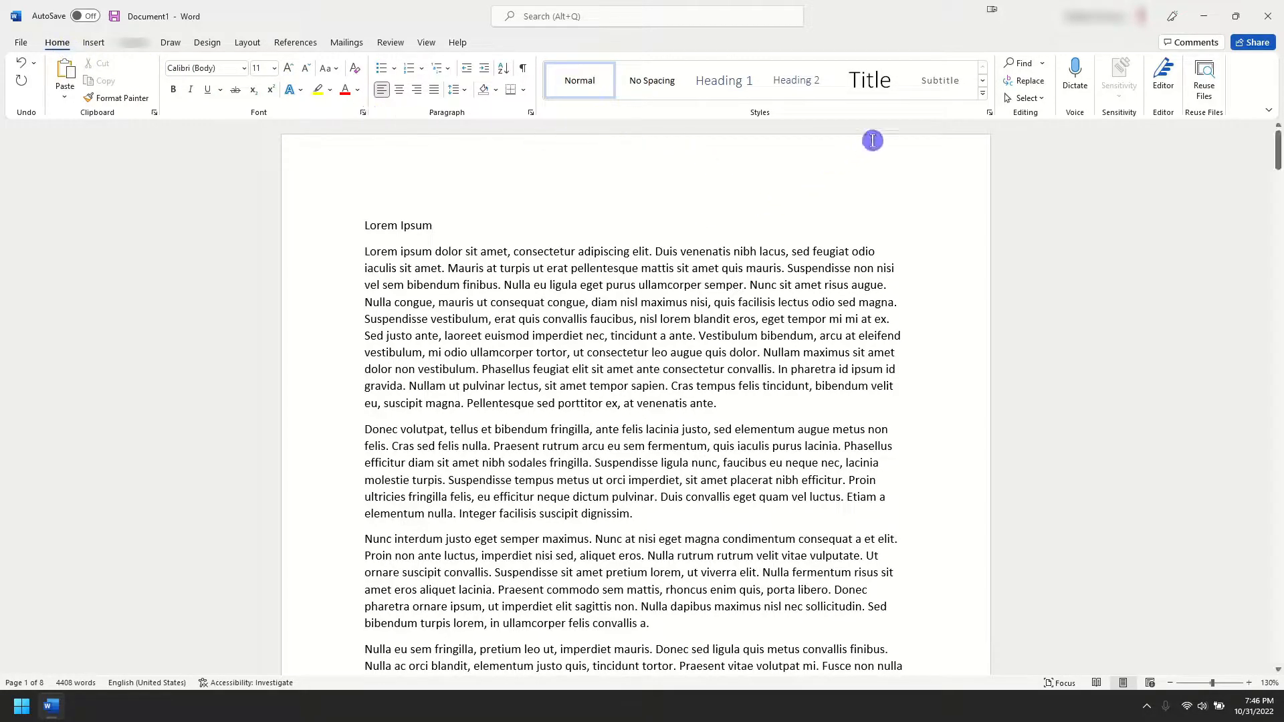
click(883, 85)
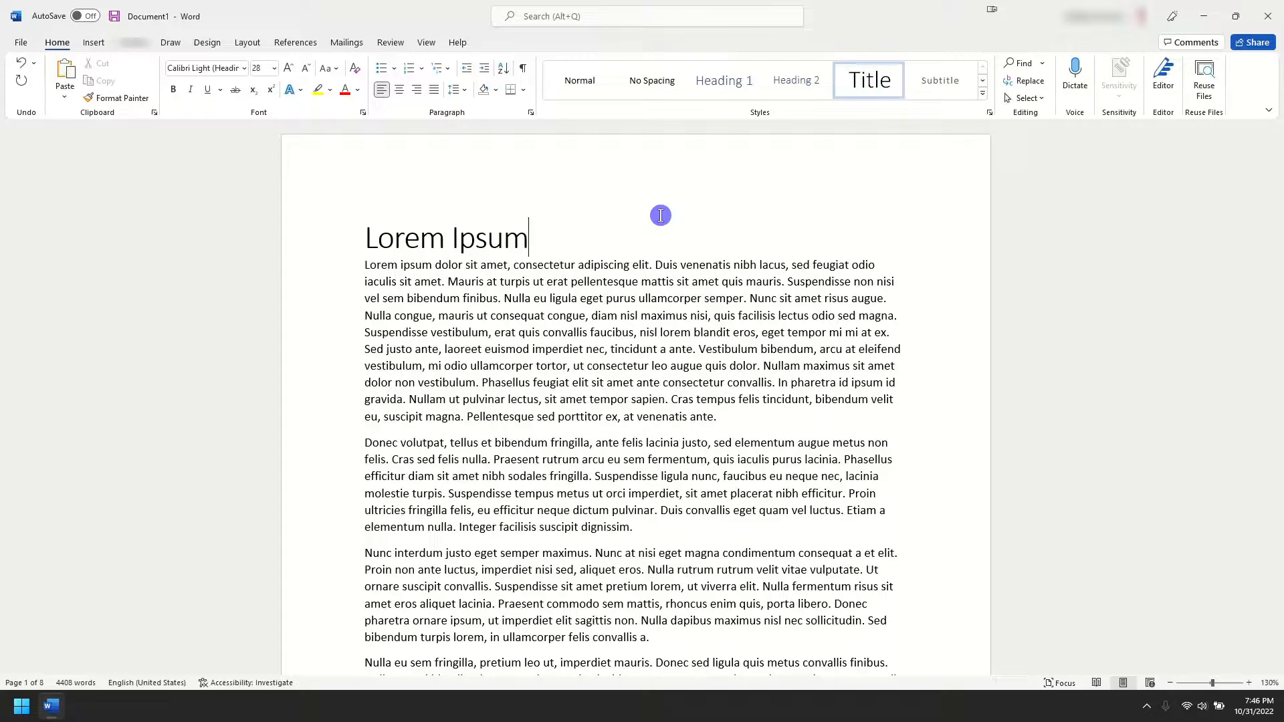
Copy "dolor sit amet, consectetur adipiscing elit" from the first paragraph onto a new line below the title
key(Down)
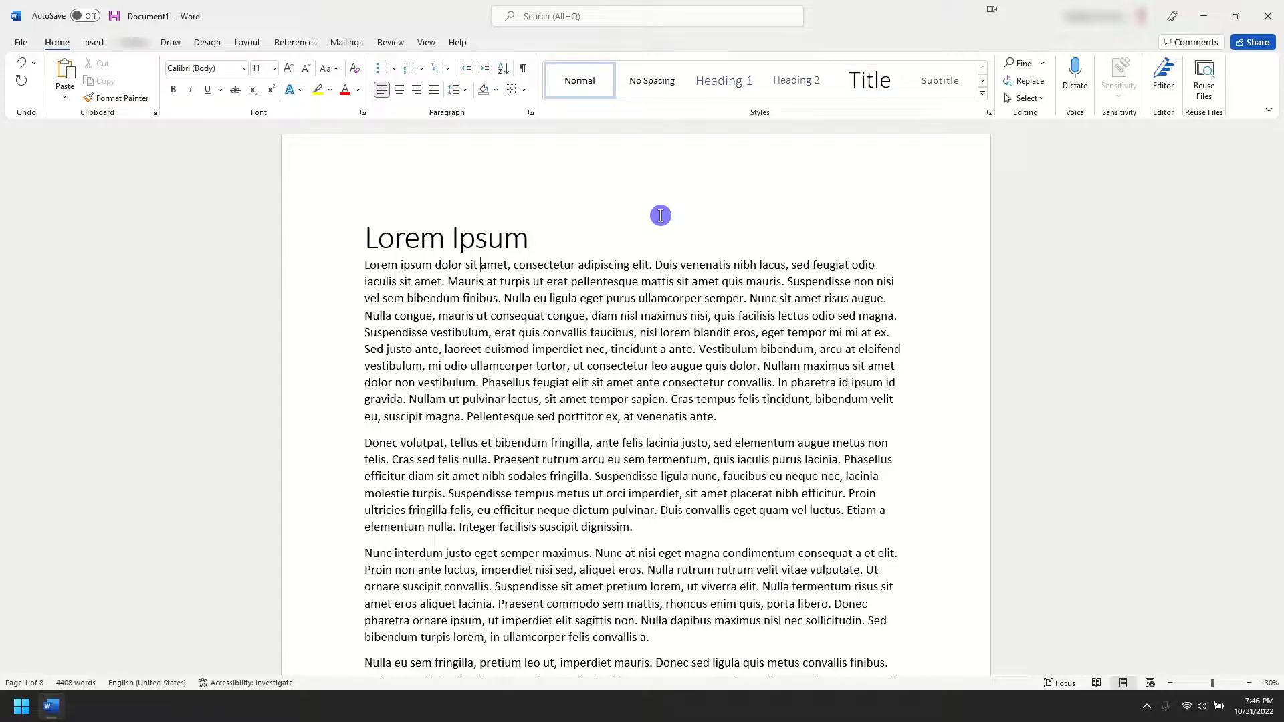
key(ctrl+shift+Right)
key(ctrl+shift+Right)
key(ctrl+shift+Right)
key(ctrl+shift+Right)
key(ctrl+shift+Right)
key(ctrl+shift+Right)
key(ctrl+shift+Right)
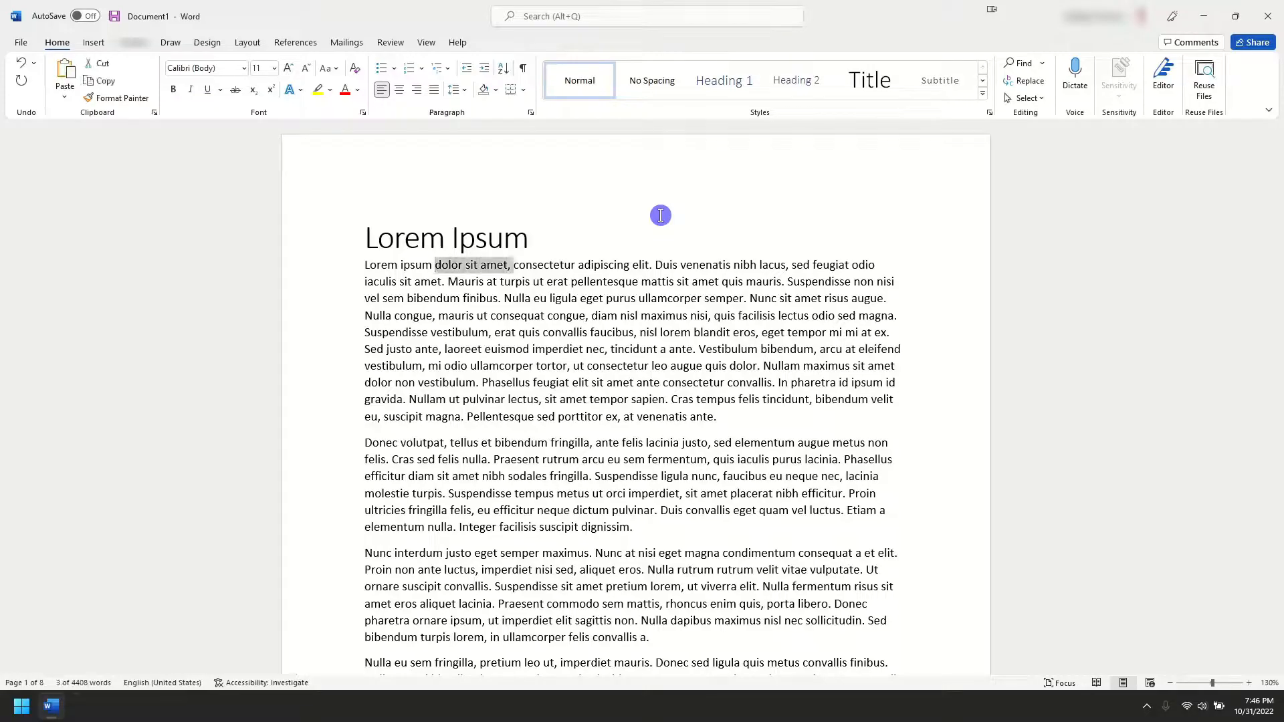
key(Up)
key(End)
key(Return)
key(ctrl+v)
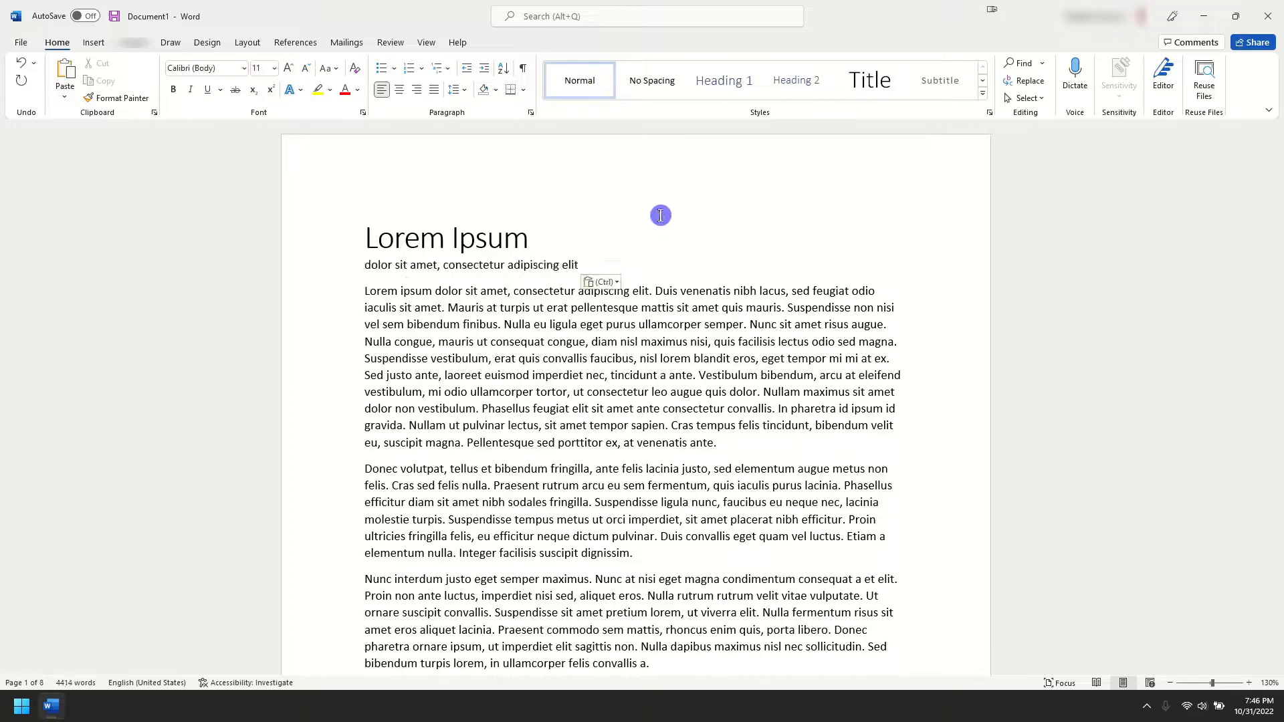
Capitalize the first letter of the line below the title and apply the Subtitle style to the line
key(Escape)
key(Home)
key(Delete)
text(D)
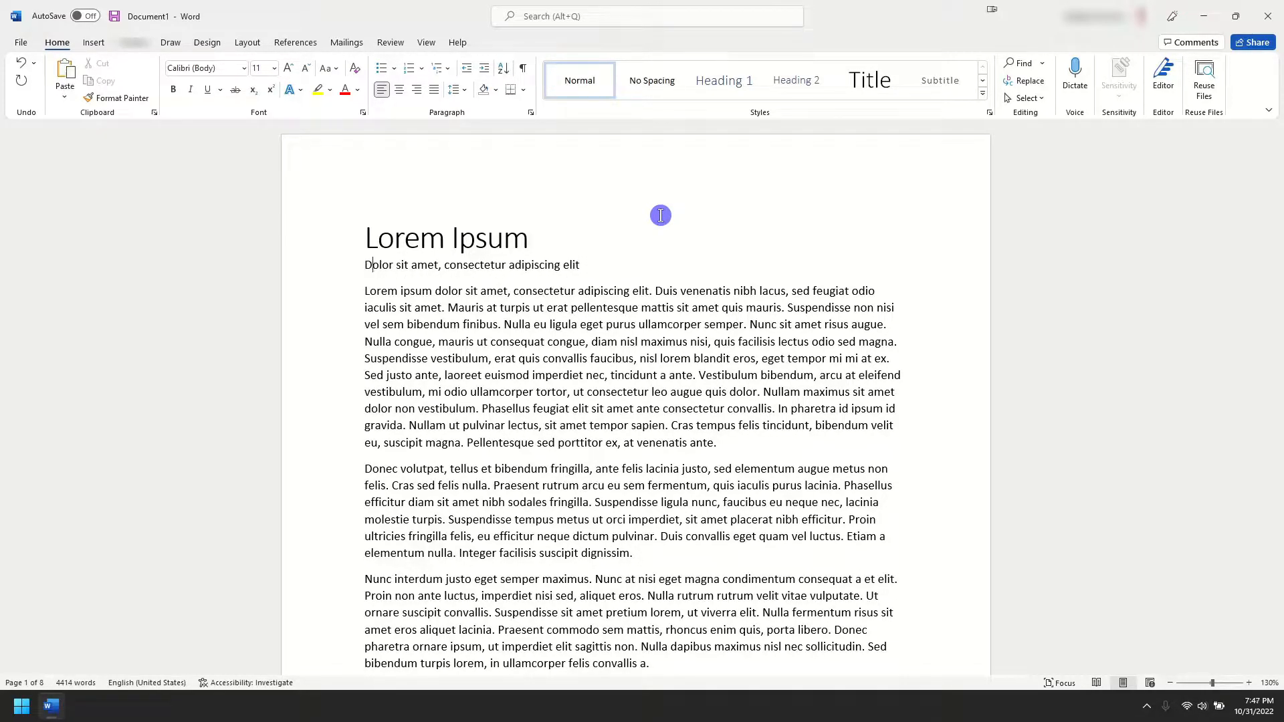
click(944, 90)
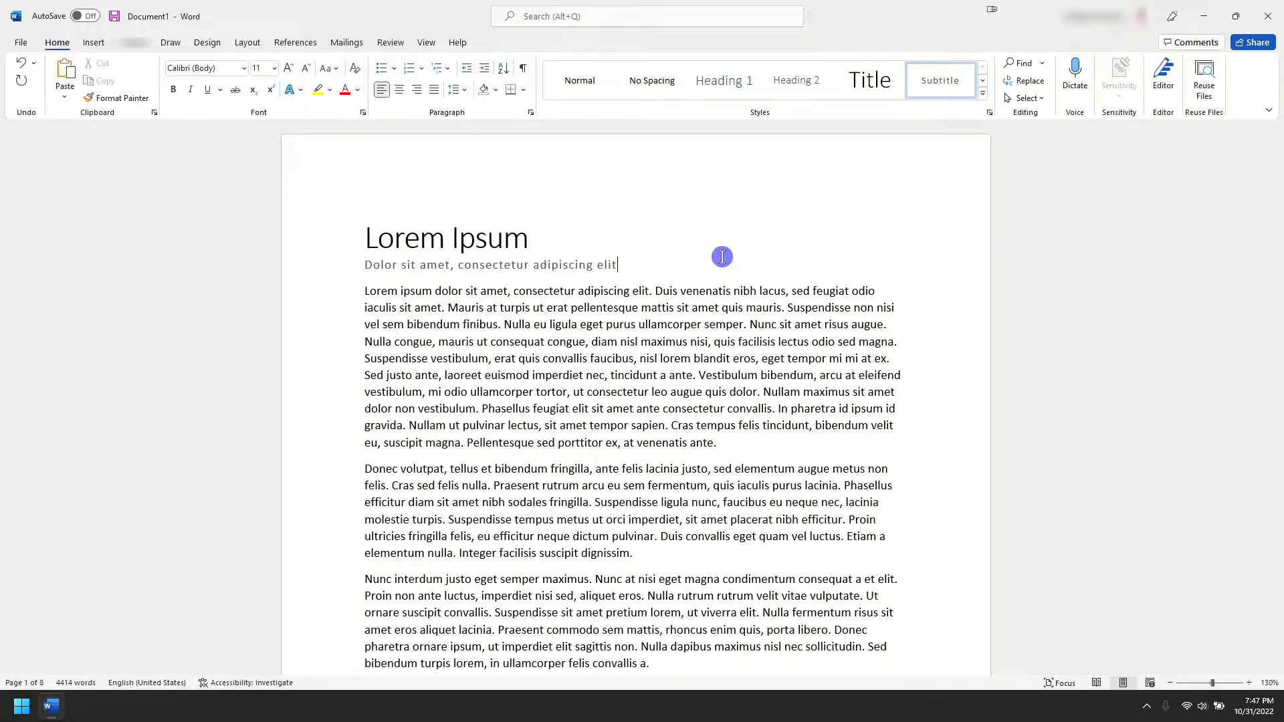
Add a "Chapter 1" line below the subtitle and format it as Heading 1
key(Return)
text(Chap)
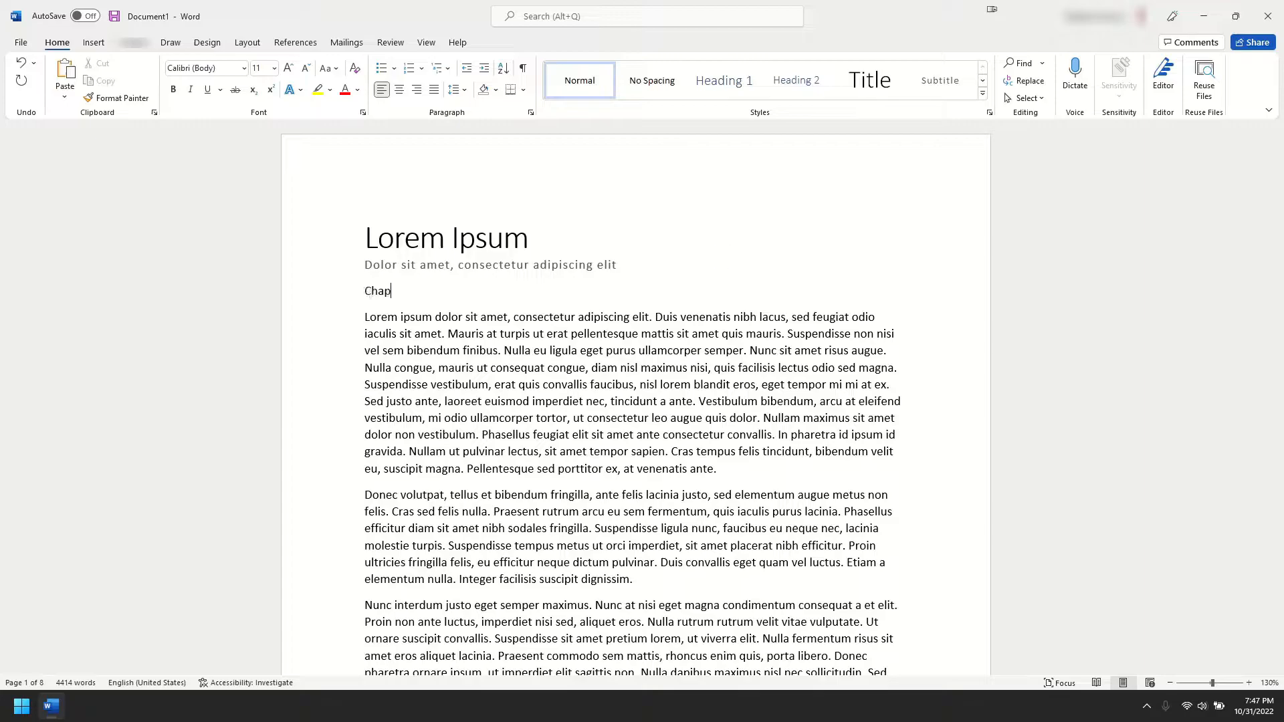
text(ter 1)
click(725, 80)
Insert a "Chapter 2" line above the paragraph starting with "Etiam" on page 3 and format it as Heading 1
ctrl+scroll(691, 286, down, 6)
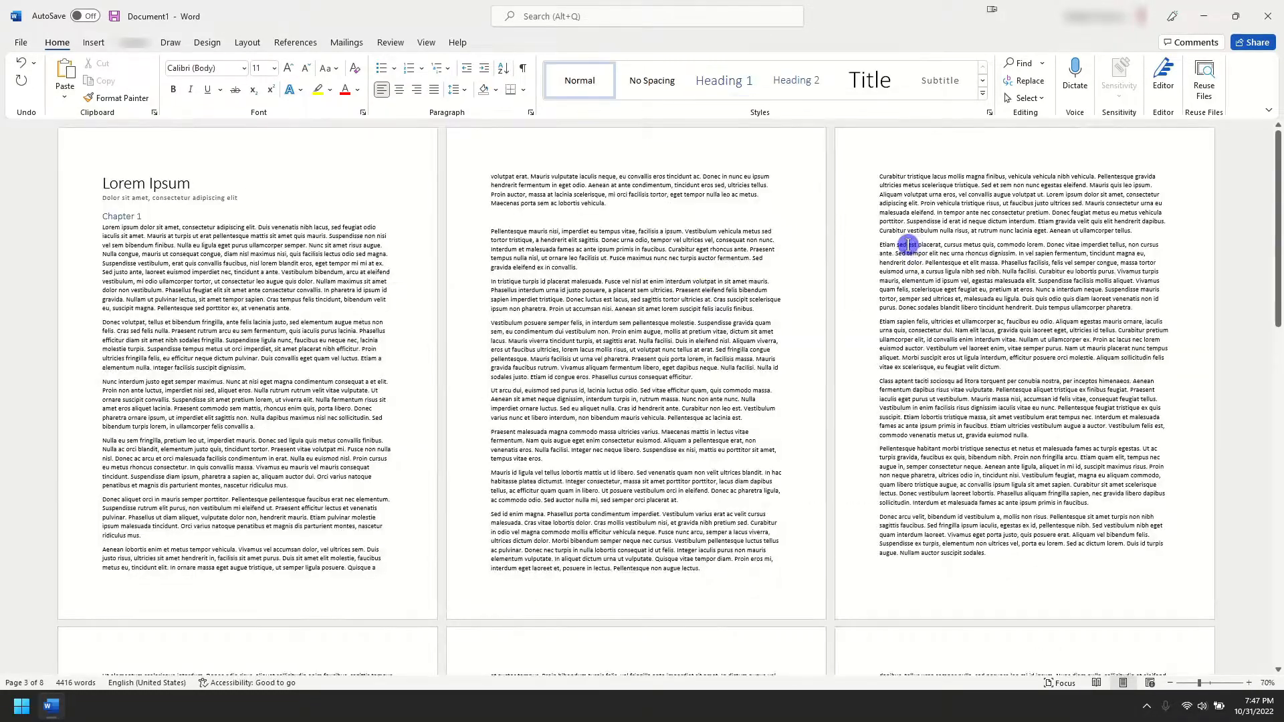
ctrl+scroll(907, 244, up, 6)
click(835, 225)
key(Return)
text(Chapter 2)
click(724, 84)
Insert a "Chapter 3" line above the "Fusce ullamcorper nec libero" paragraph on page 5 and format it as Heading 1
ctrl+scroll(630, 349, down, 7)
scroll(631, 349, down, 6)
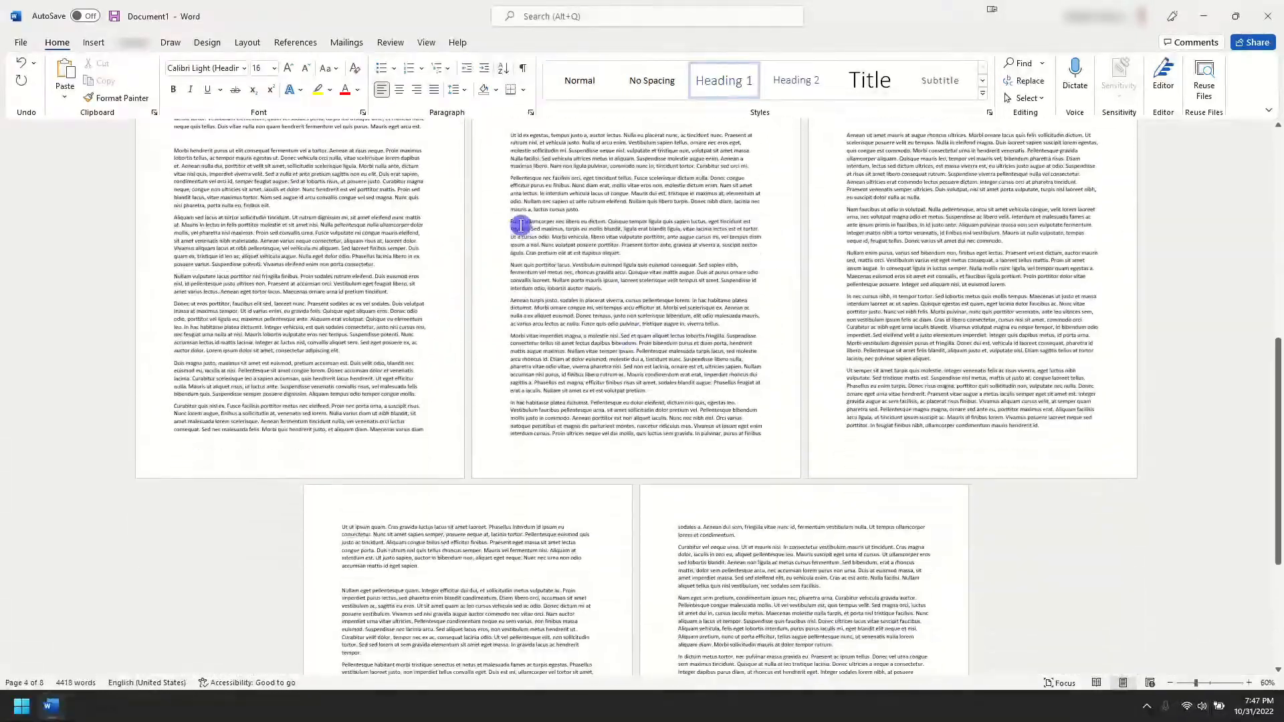
click(521, 228)
ctrl+scroll(535, 226, up, 10)
click(494, 200)
key(Return)
text(Chapter 3)
click(738, 88)
Add the subheading "Lorem ipsum dolor sit amet" below the Chapter 1 heading and format it as Heading 2
ctrl+scroll(627, 244, down, 6)
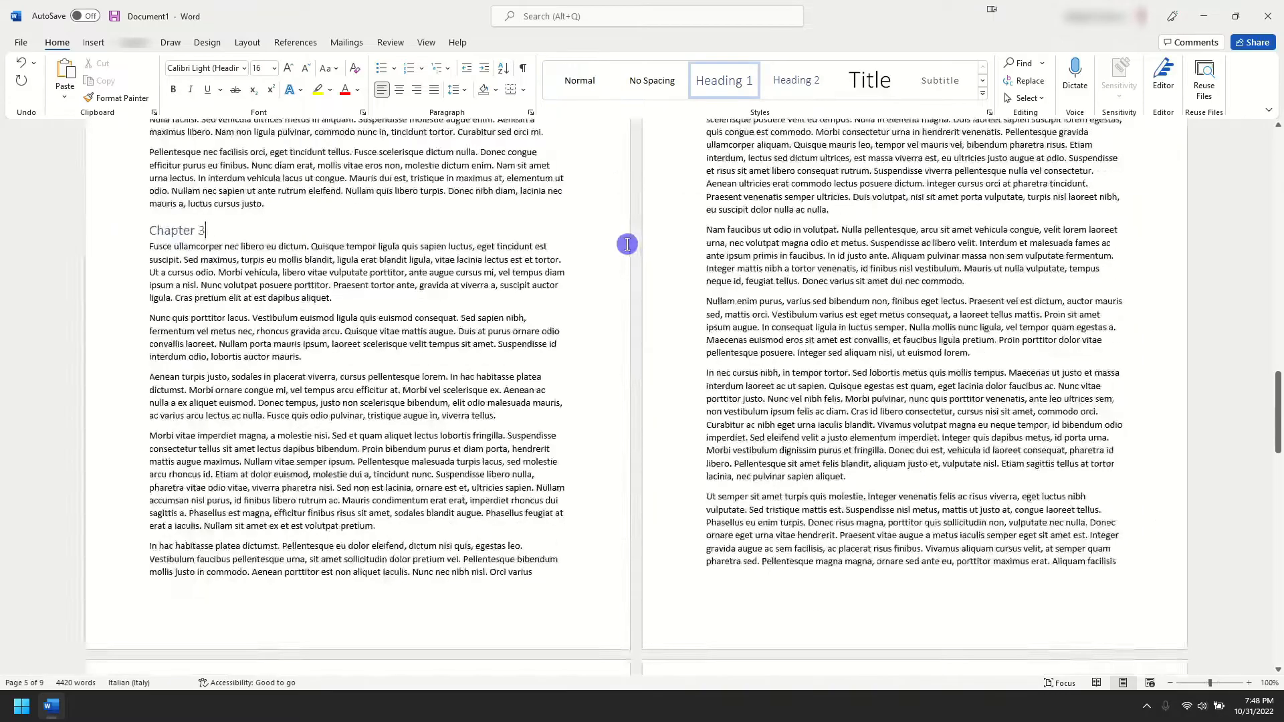
ctrl+scroll(627, 244, down, 6)
click(128, 194)
ctrl+scroll(134, 175, up, 9)
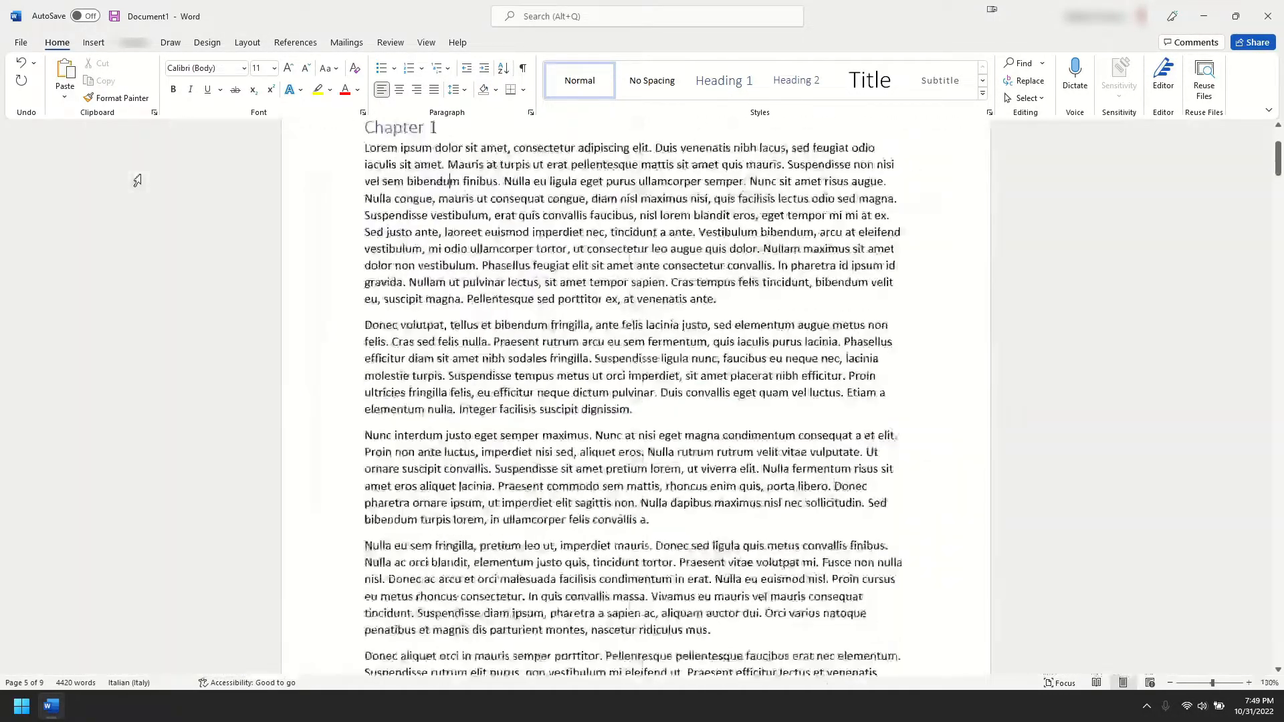
scroll(137, 181, up, 3)
click(569, 289)
key(Return)
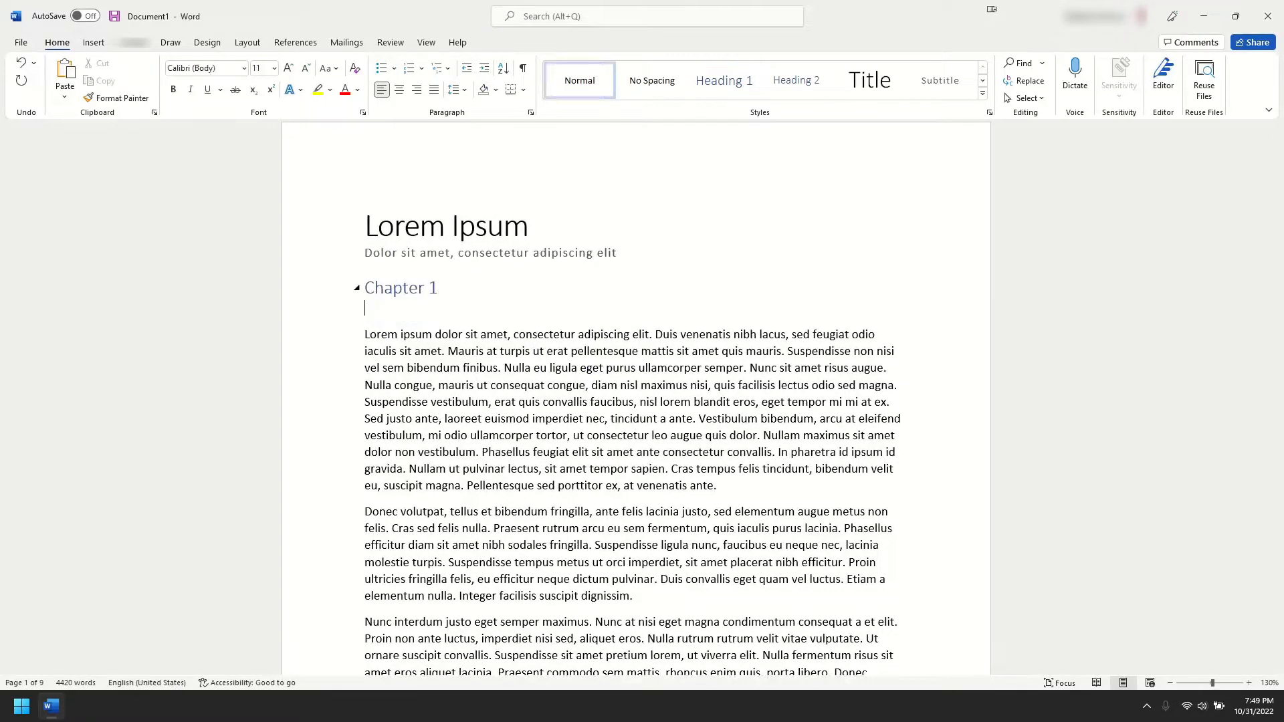
text(Lorem ipsum dolor sit amet)
click(795, 81)
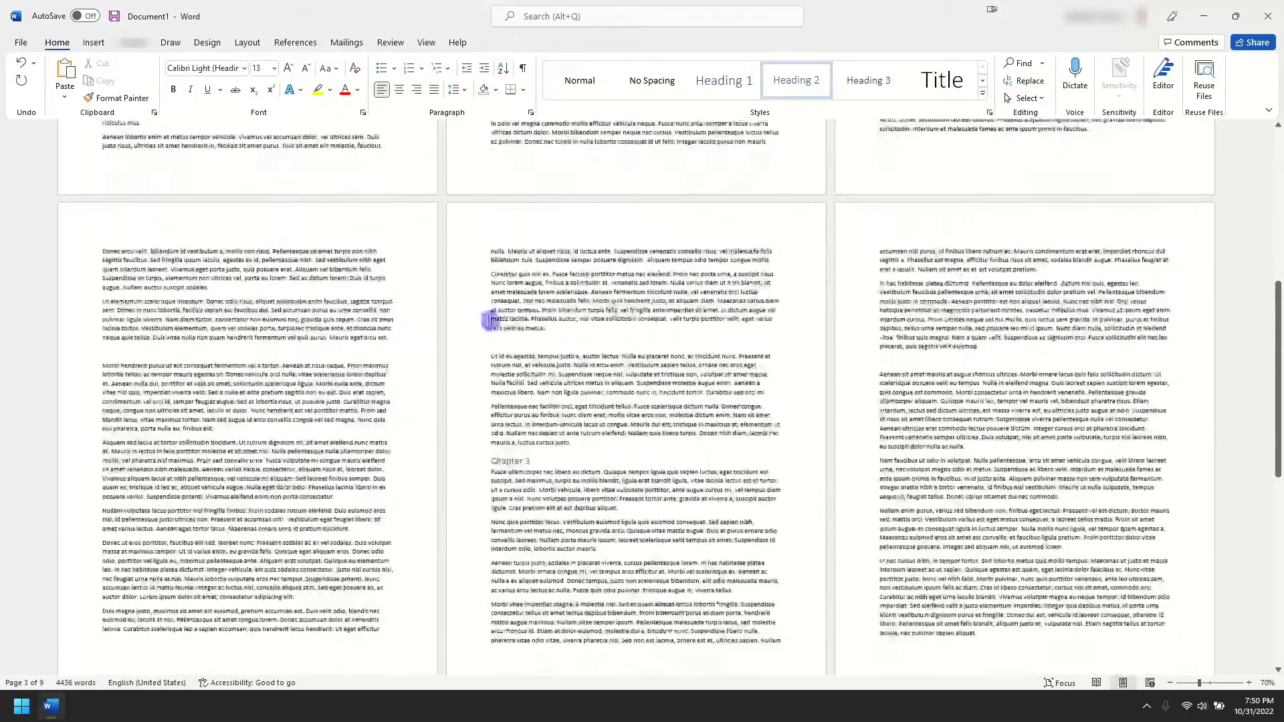
Add further Heading 2 subheadings throughout the chapters, using the opening words of the paragraphs below them
click(811, 80)
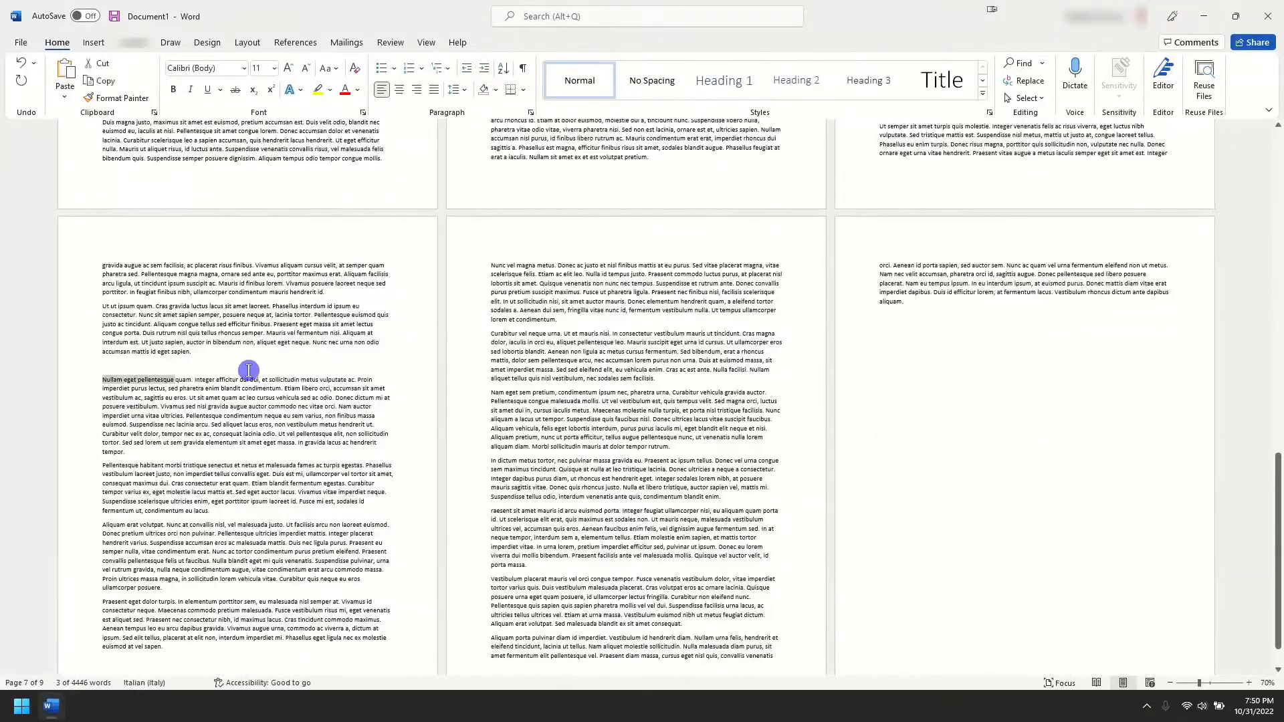
scroll(591, 487, down, 1)
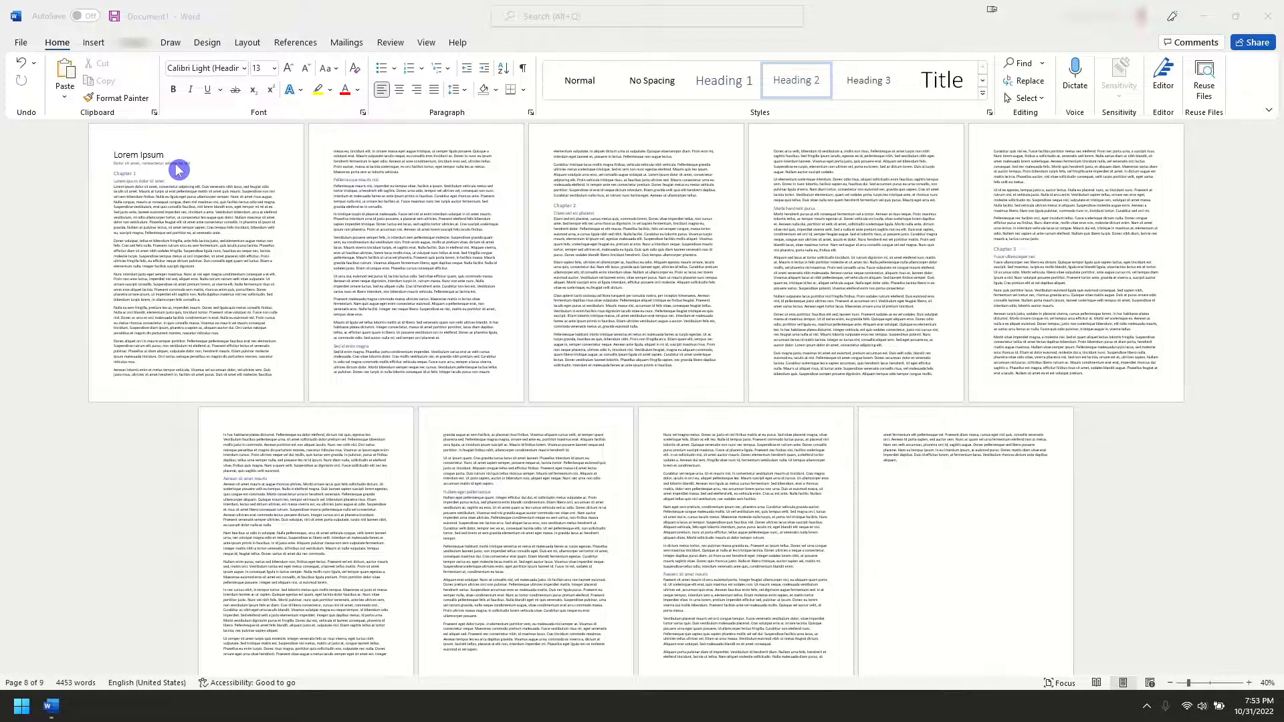
Insert a Next Page section break before the "Lorem Ipsum" title on page 1
click(215, 185)
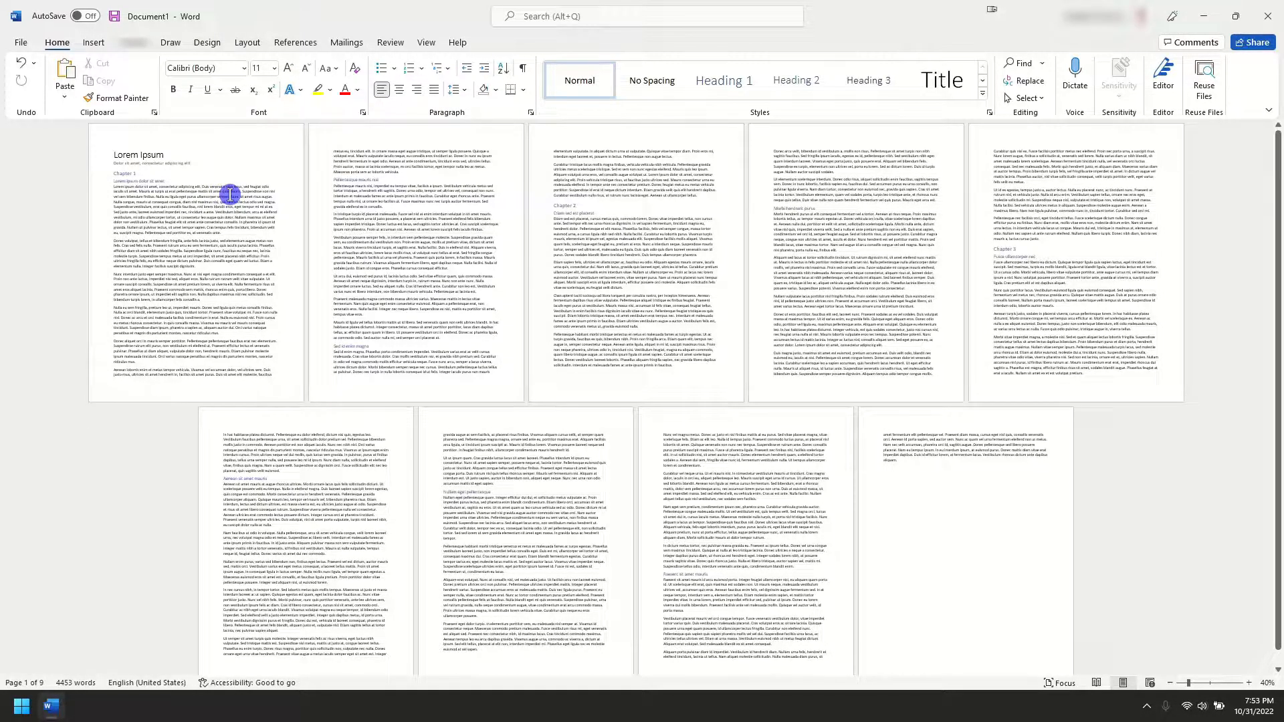
click(142, 153)
key(Home)
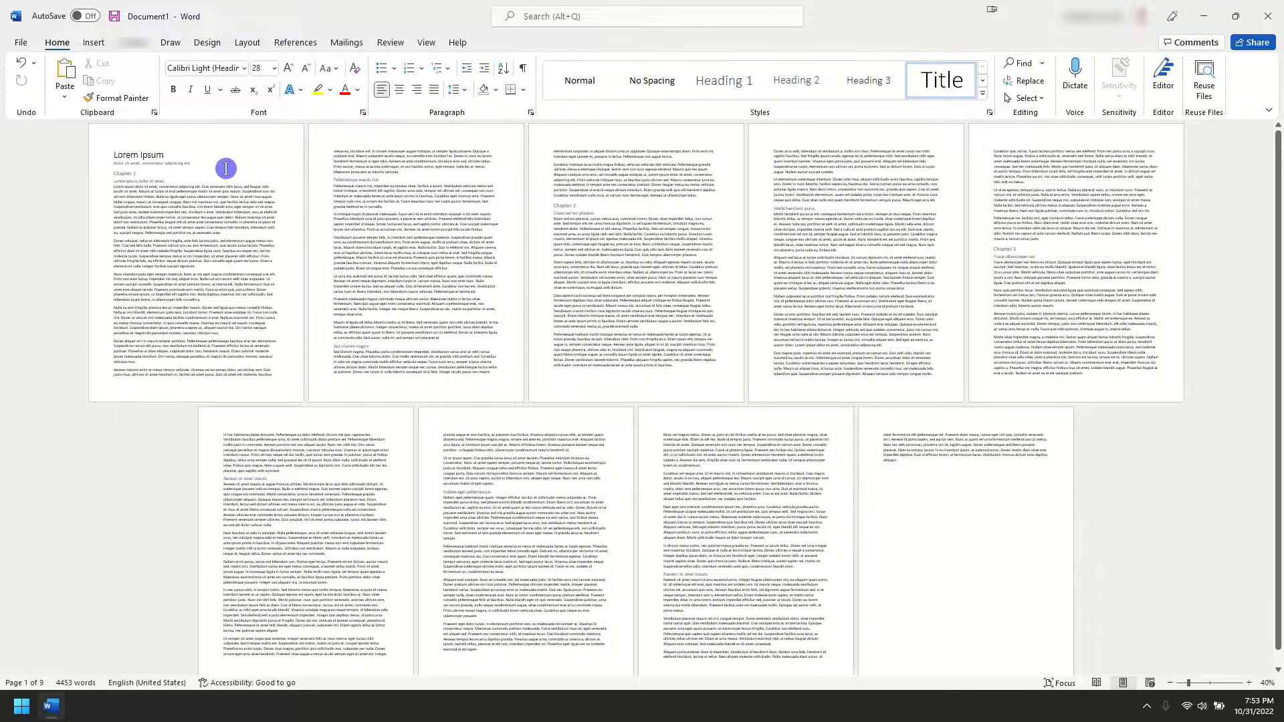
scroll(226, 169, up, 8)
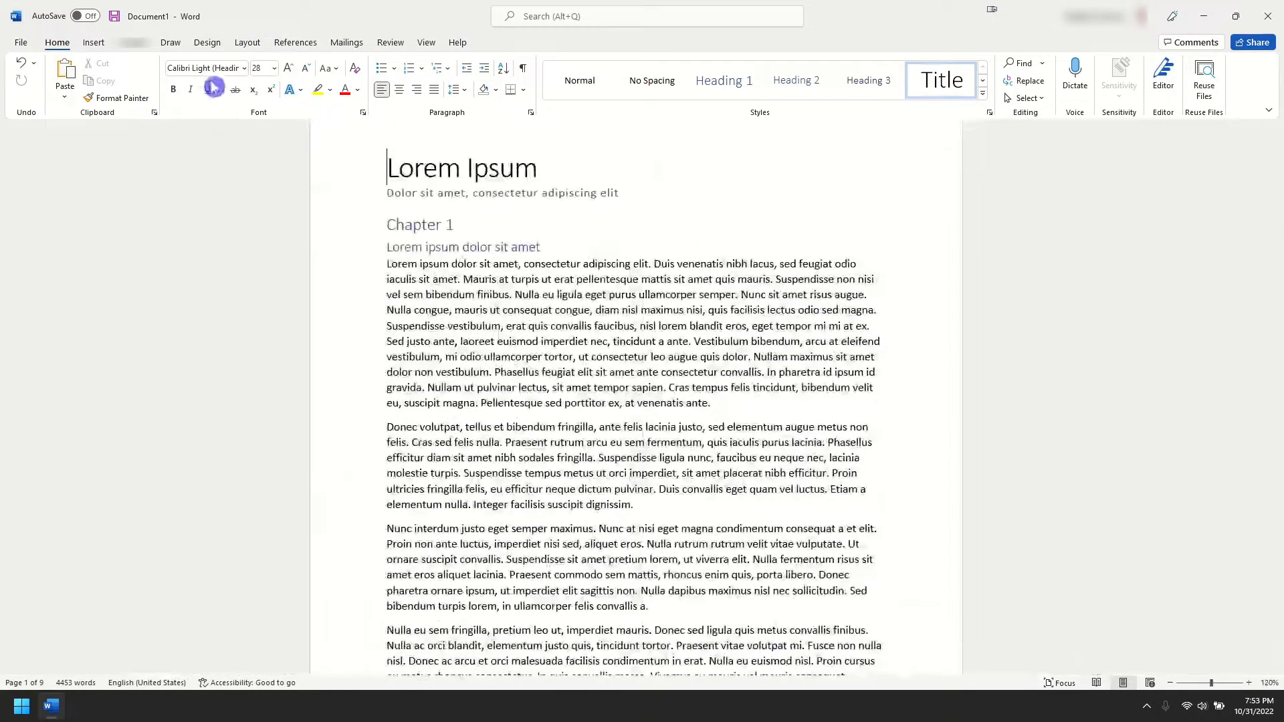
click(253, 45)
click(182, 63)
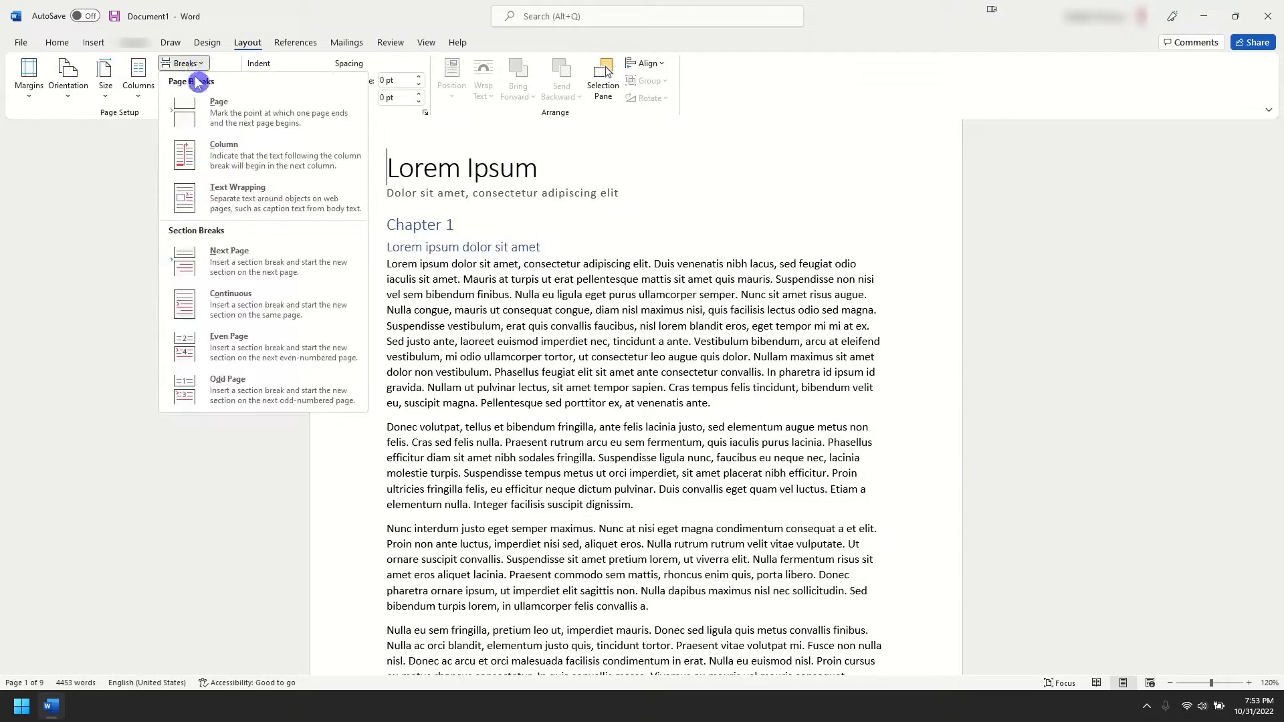
click(301, 264)
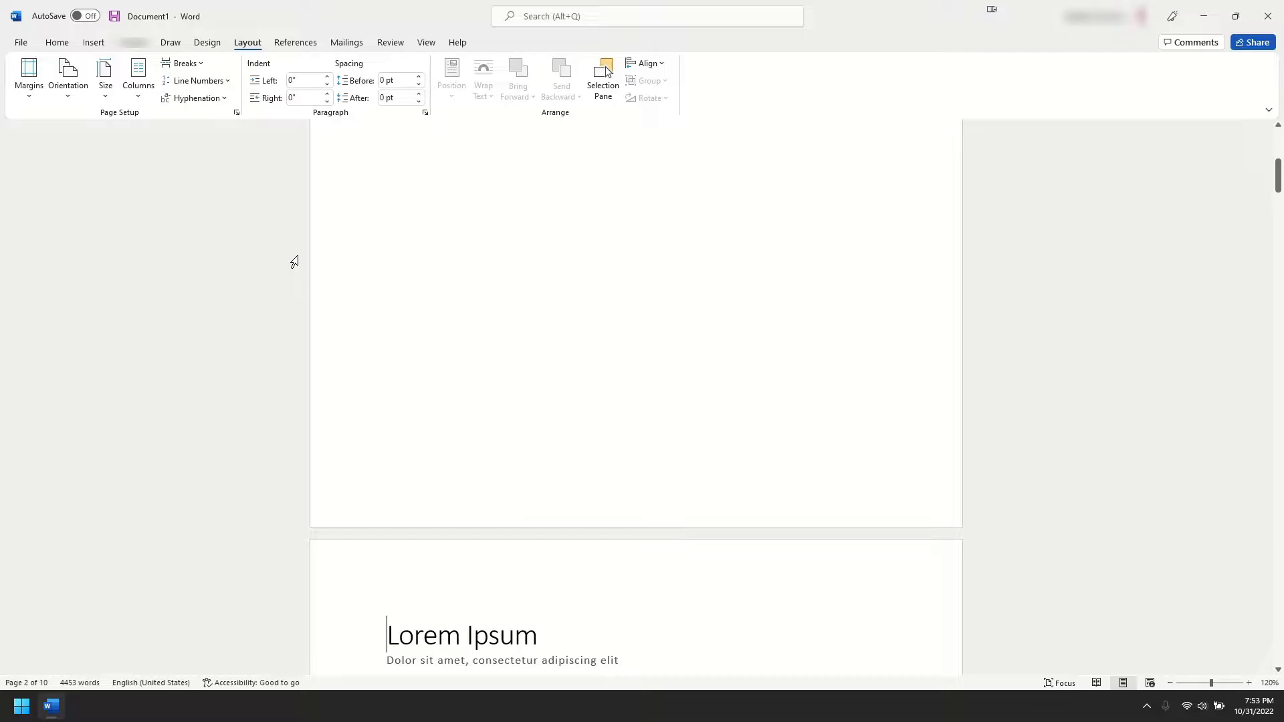
Turn on the display of paragraph marks and other hidden formatting symbols
scroll(297, 256, down, 1)
scroll(297, 257, down, 3)
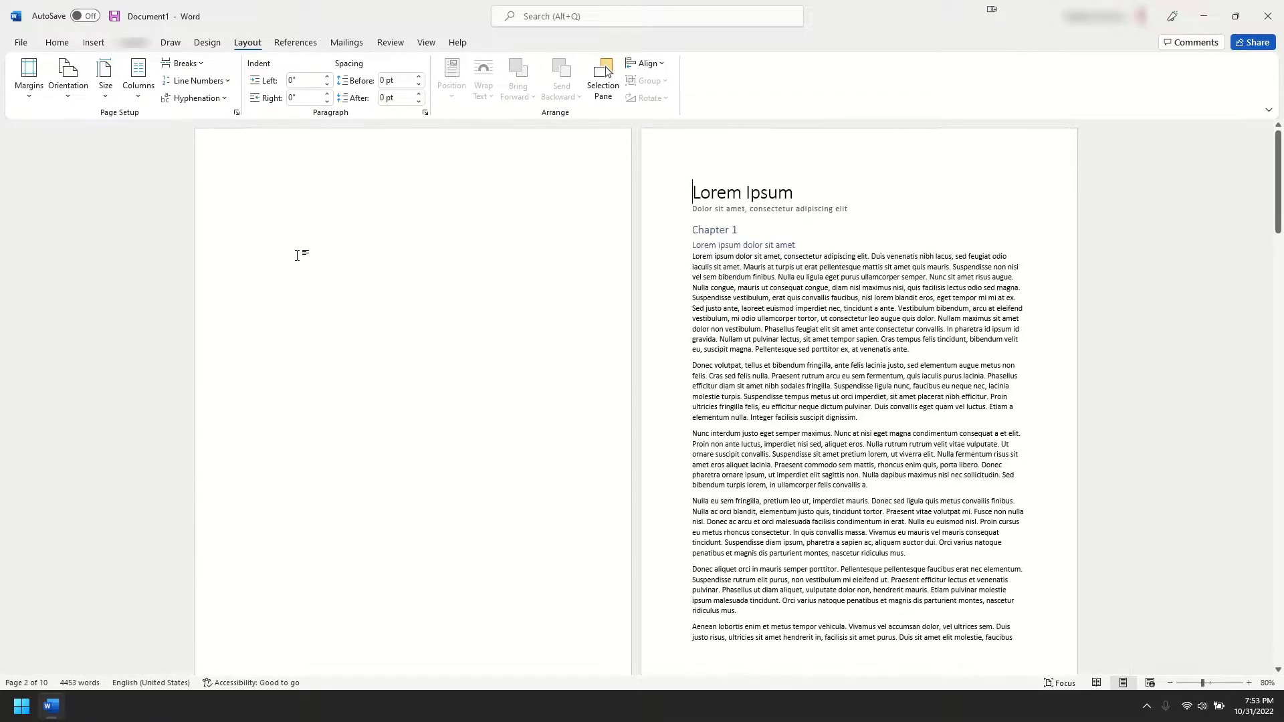
scroll(297, 256, down, 1)
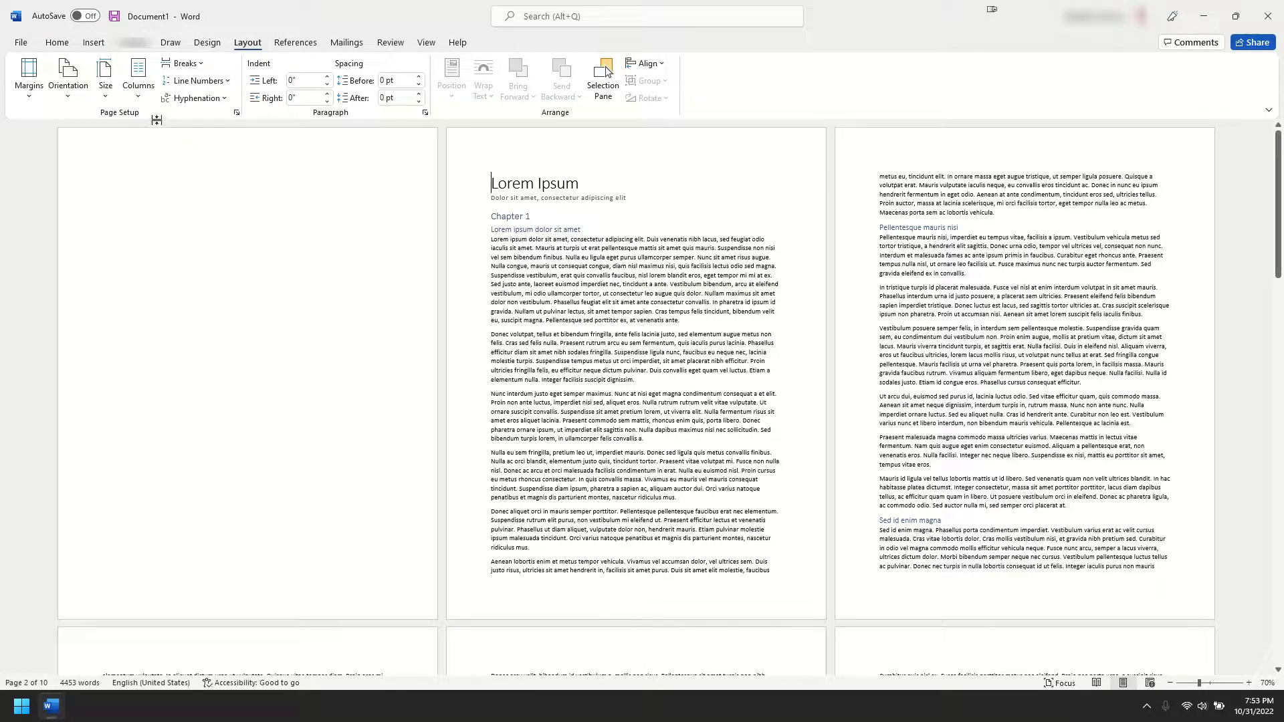
click(58, 43)
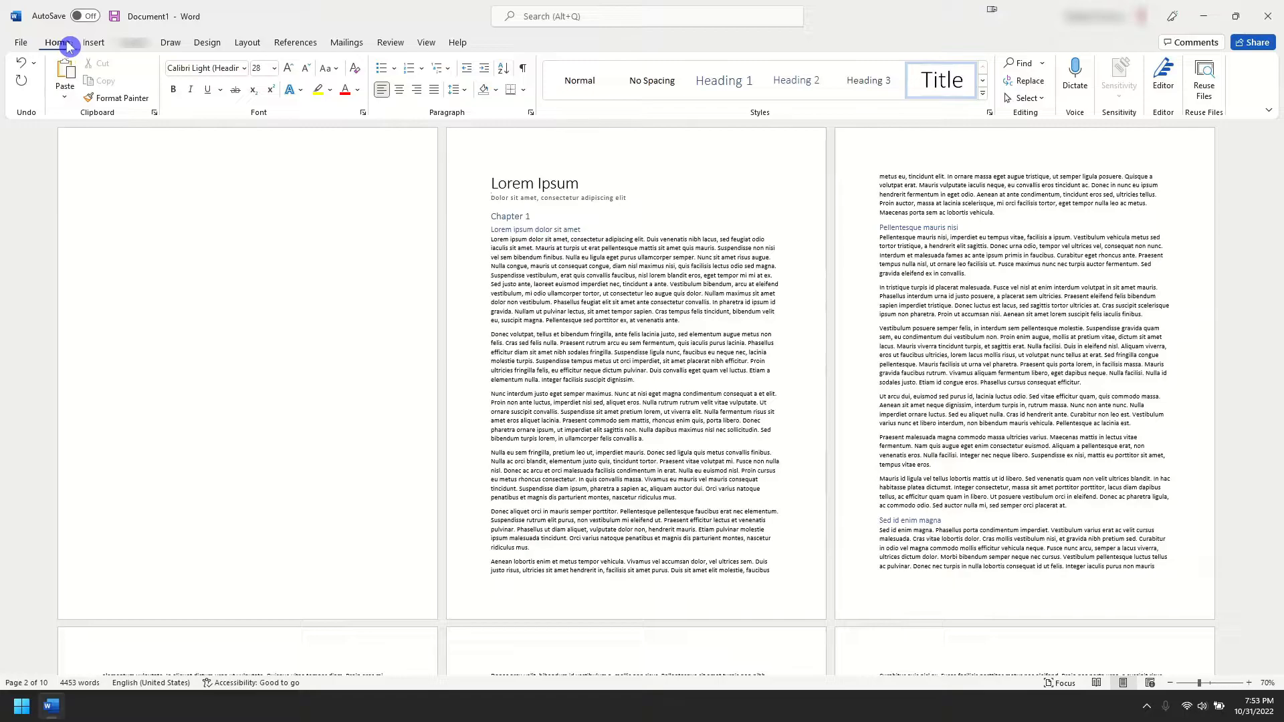
click(526, 69)
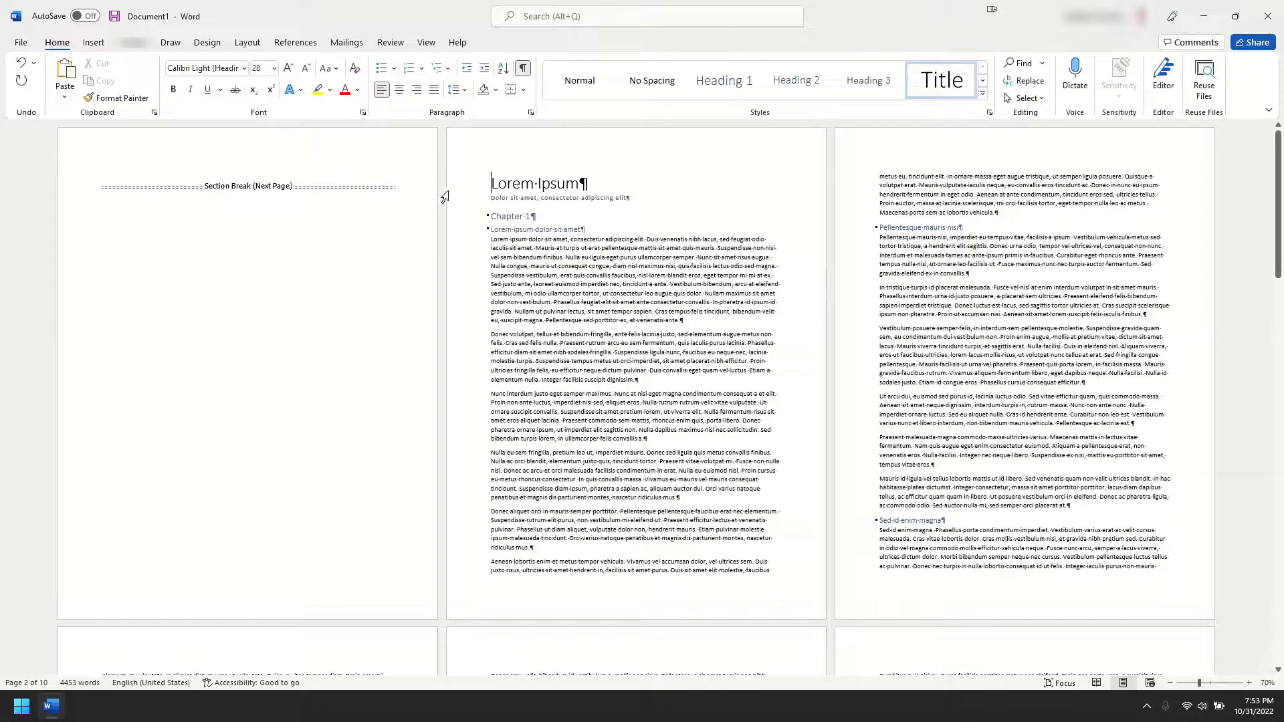
Insert a Next Page section break before the Chapter 1 heading
click(510, 216)
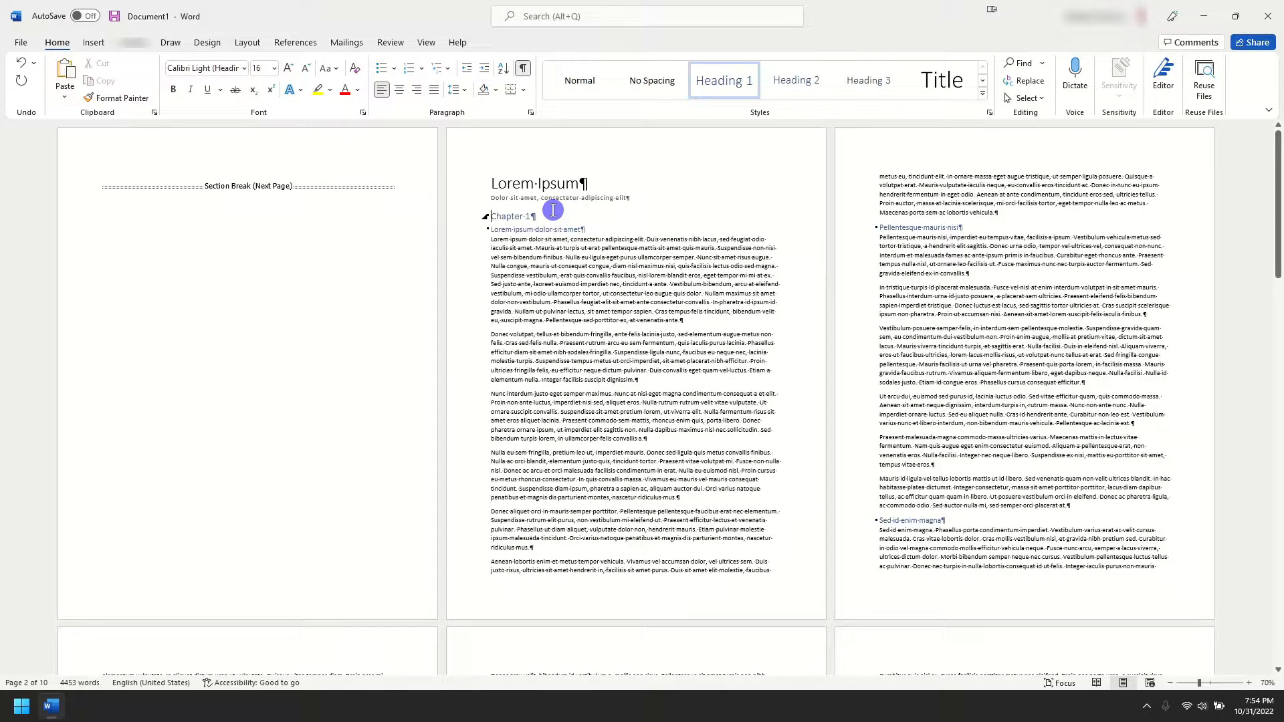
click(250, 42)
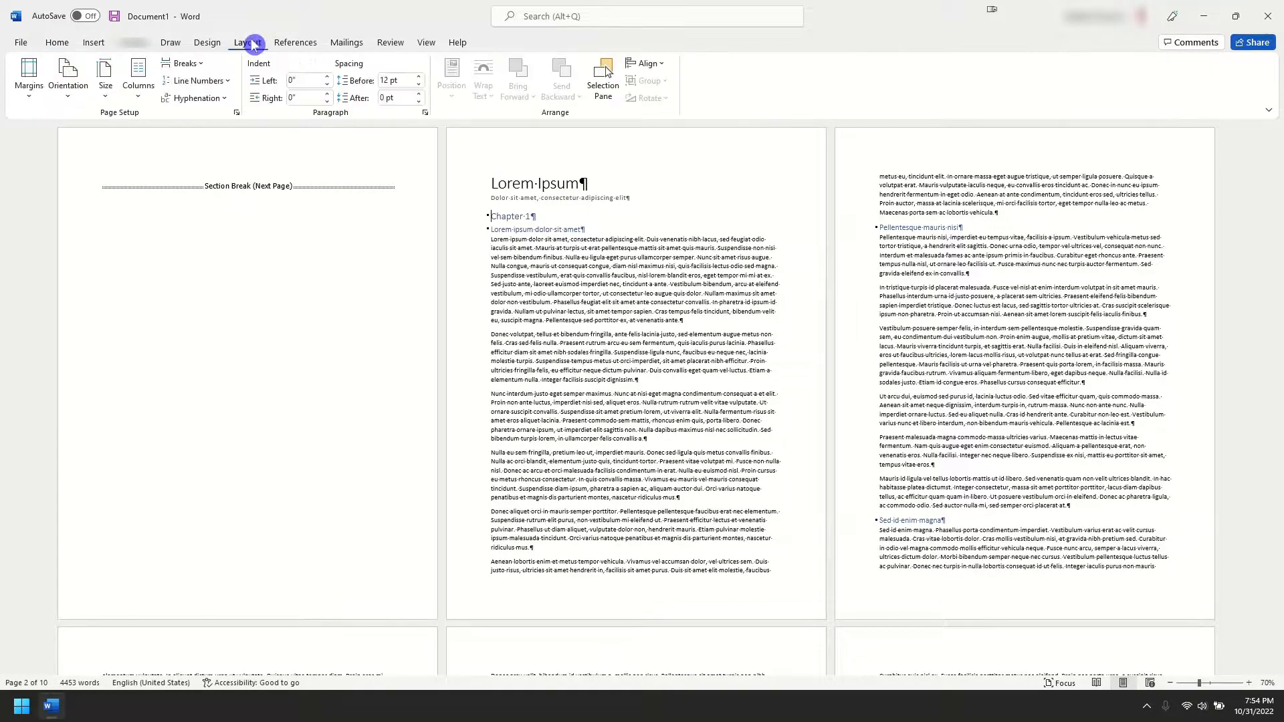
click(185, 63)
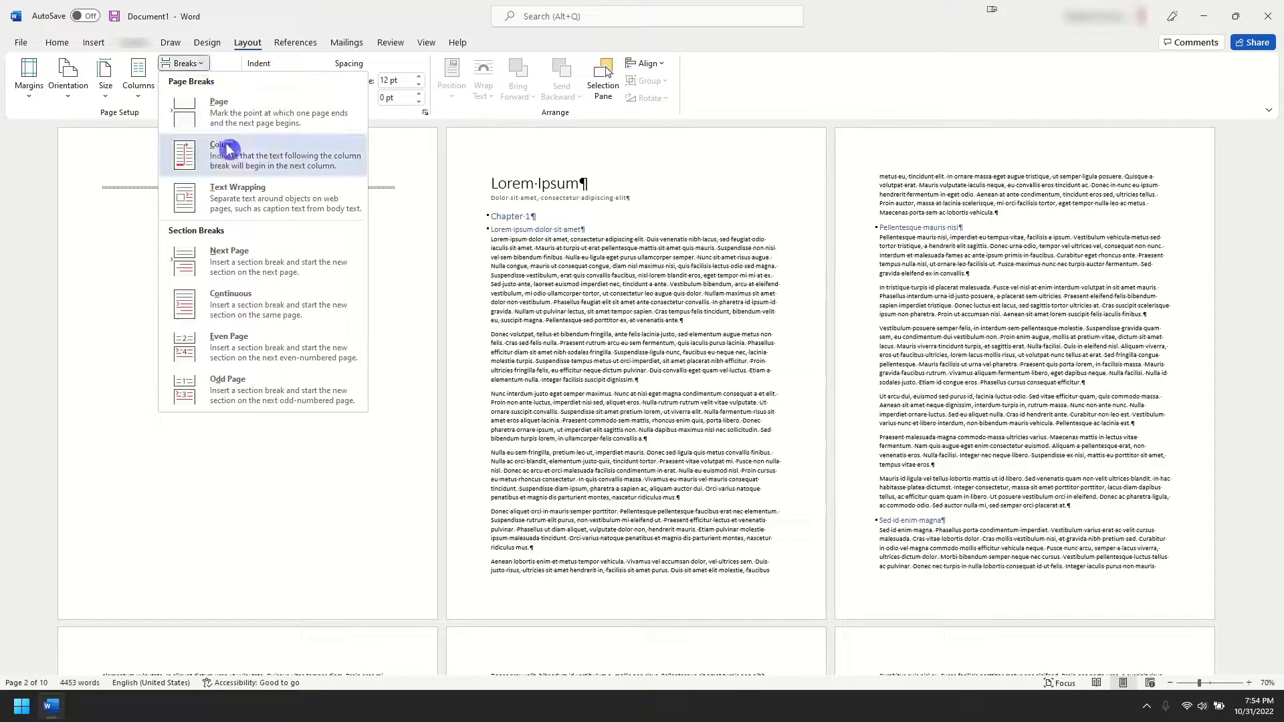
click(271, 256)
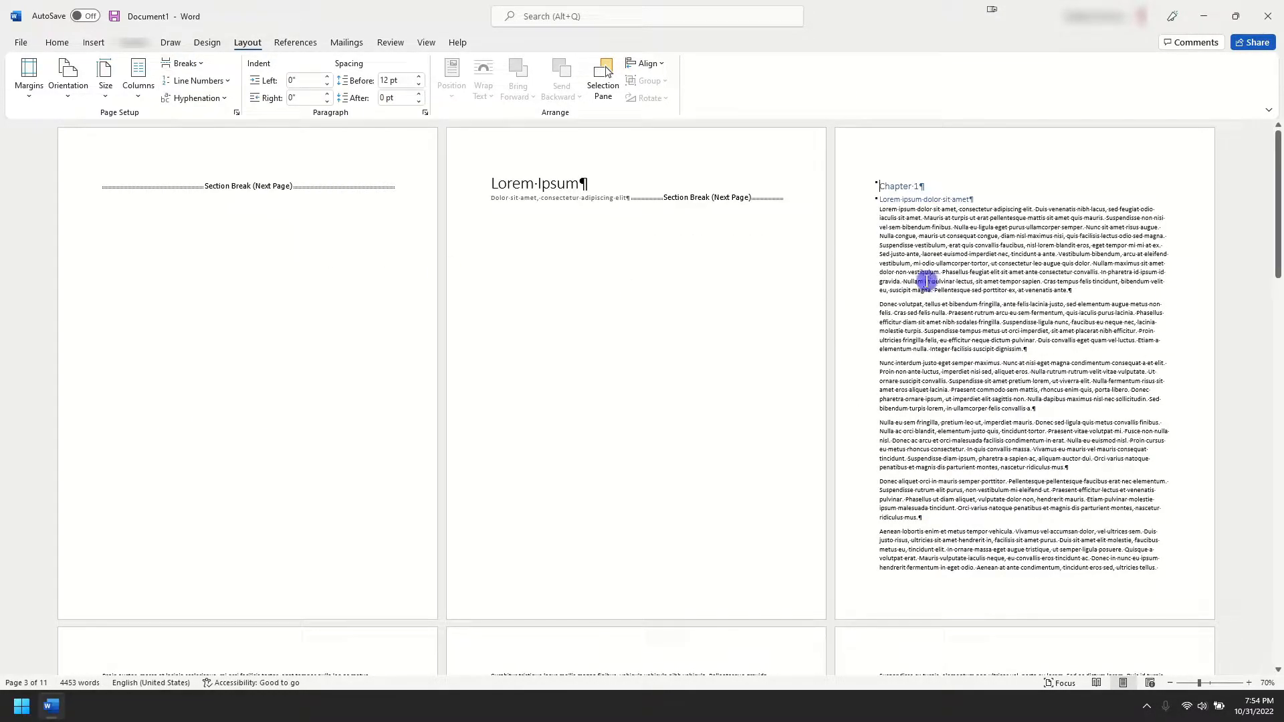
scroll(936, 270, down, 5)
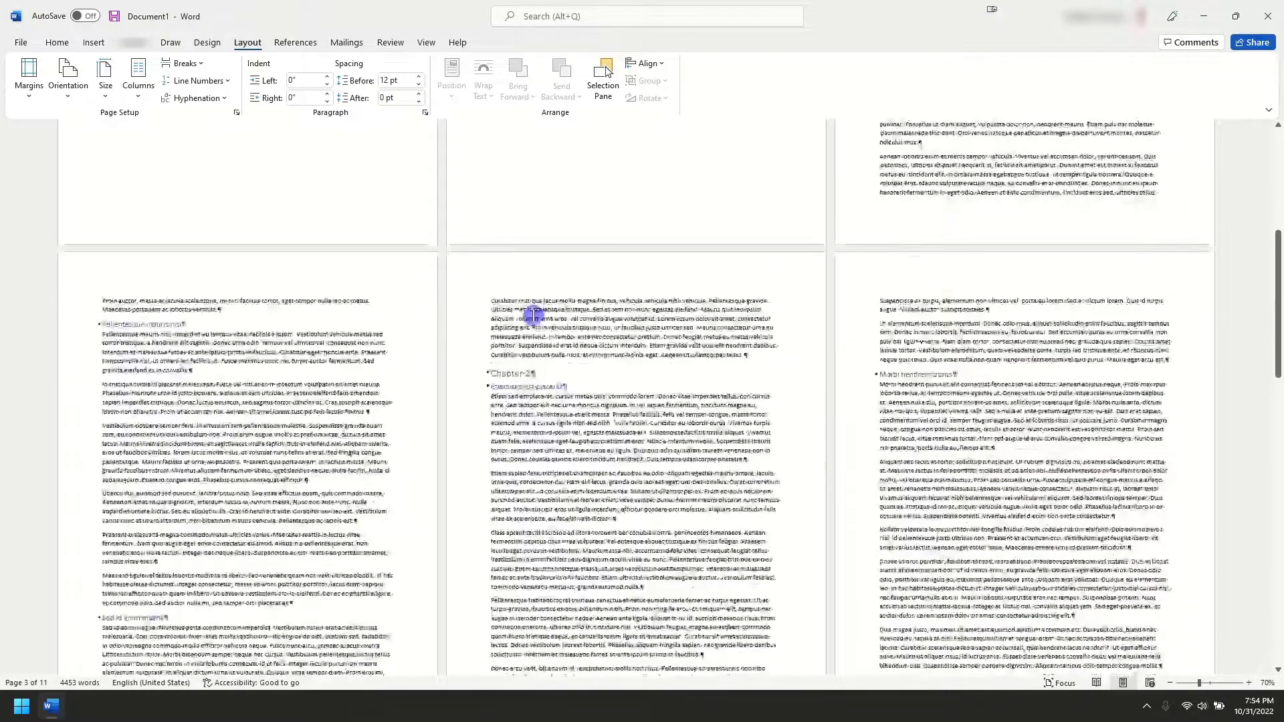
Insert a Next Page section break before the Chapter 2 heading
click(496, 373)
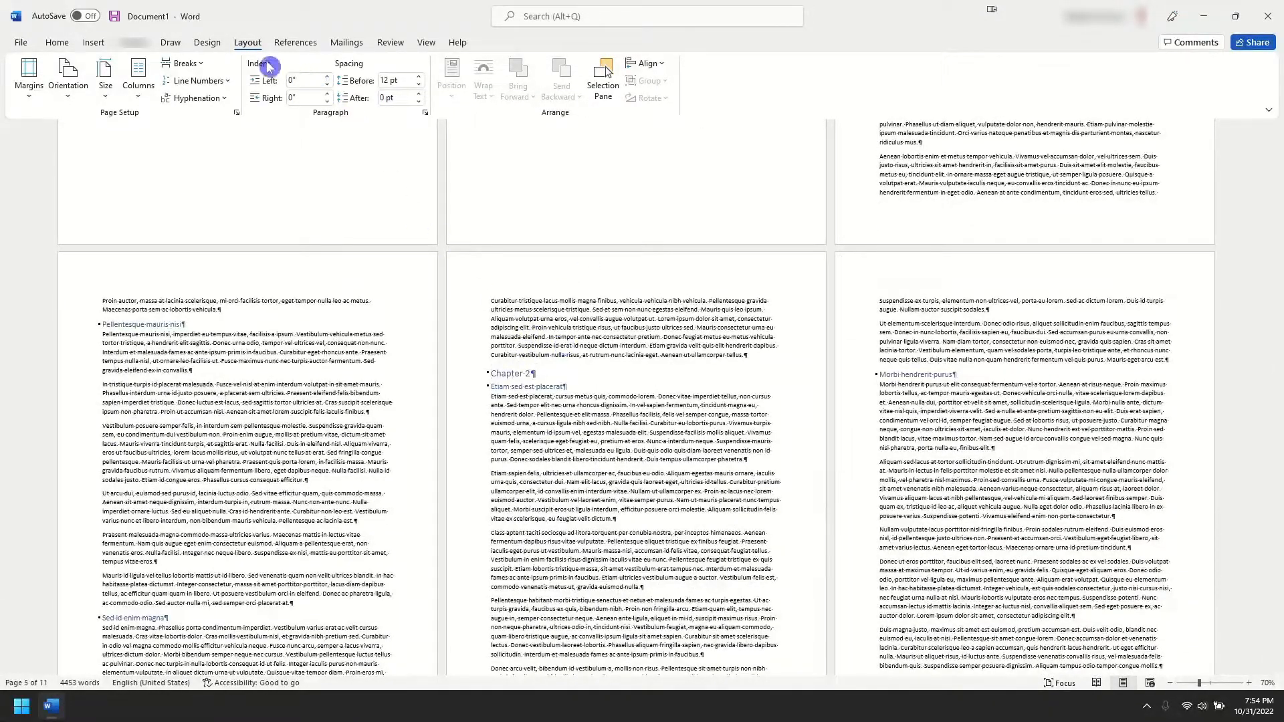
click(200, 65)
click(218, 265)
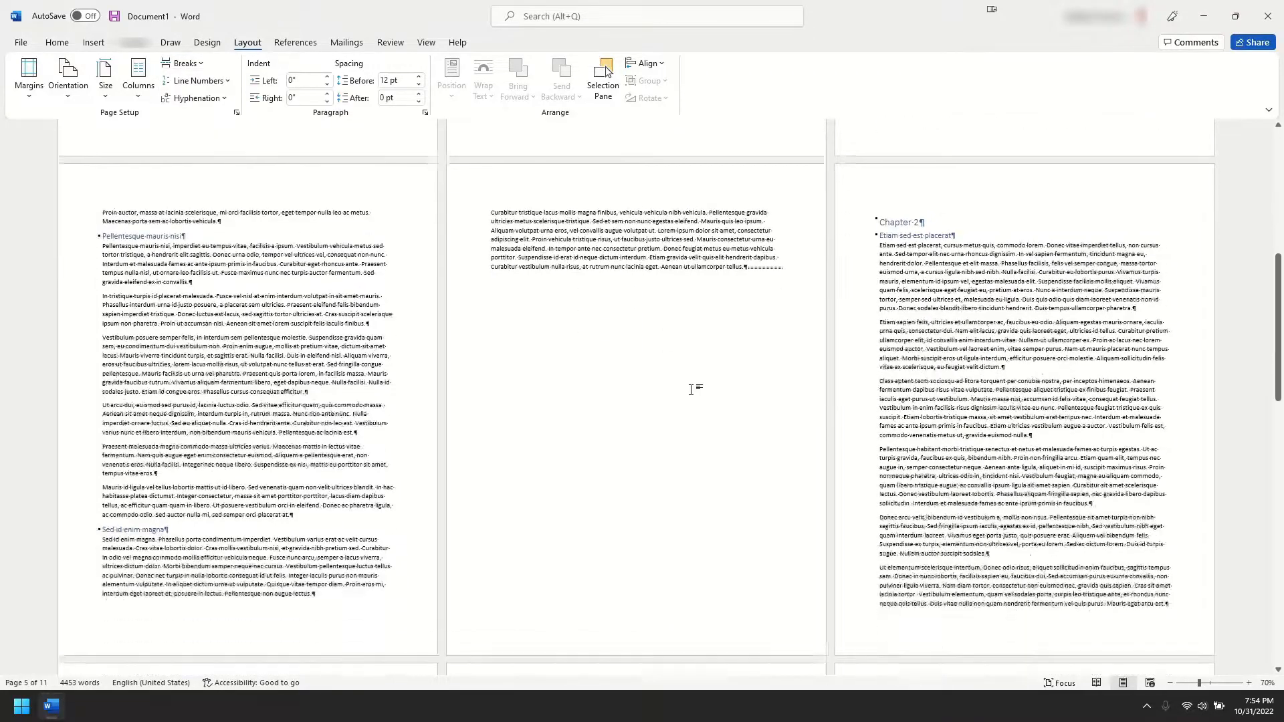
Insert a Next Page section break before the Chapter 3 heading
scroll(696, 390, down, 10)
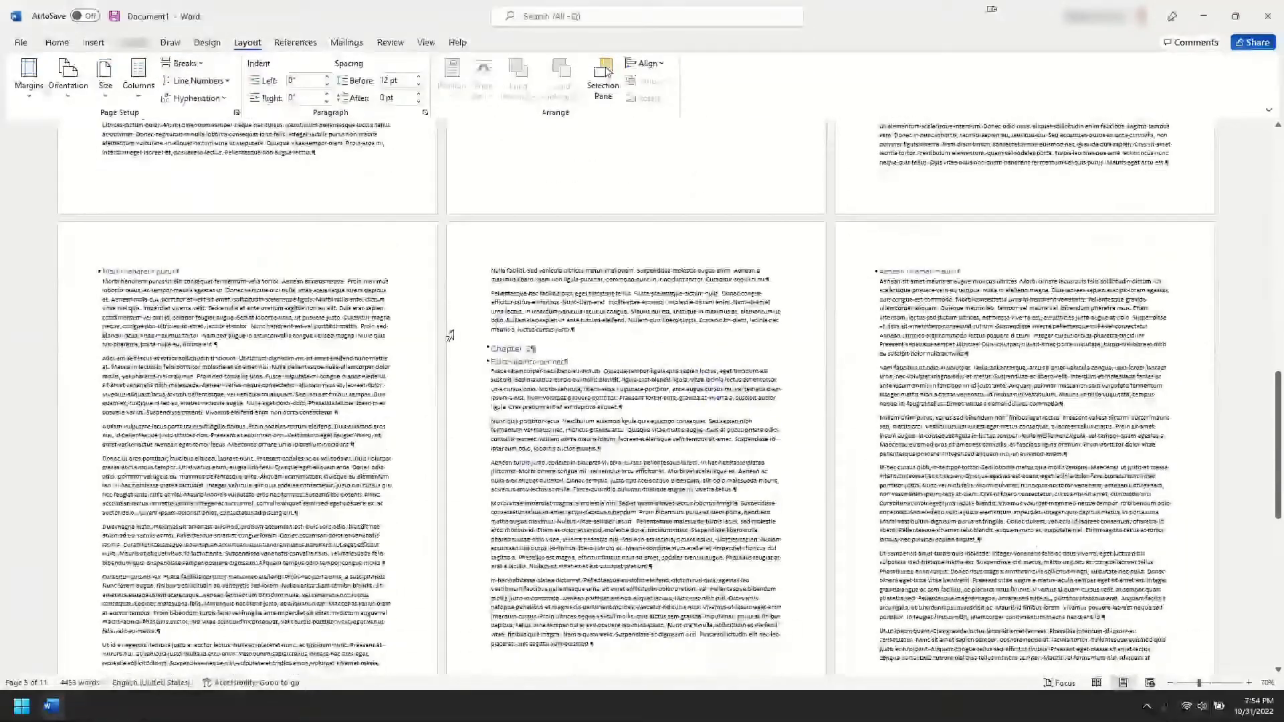
click(501, 349)
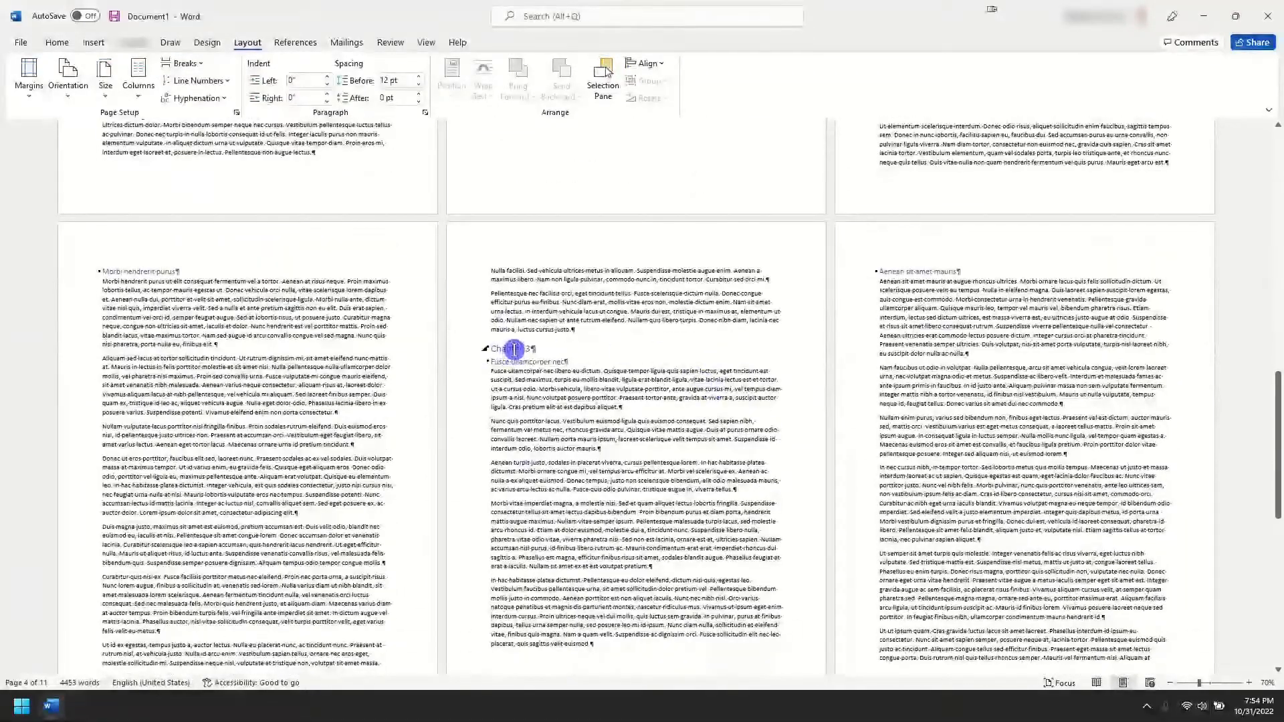
click(199, 70)
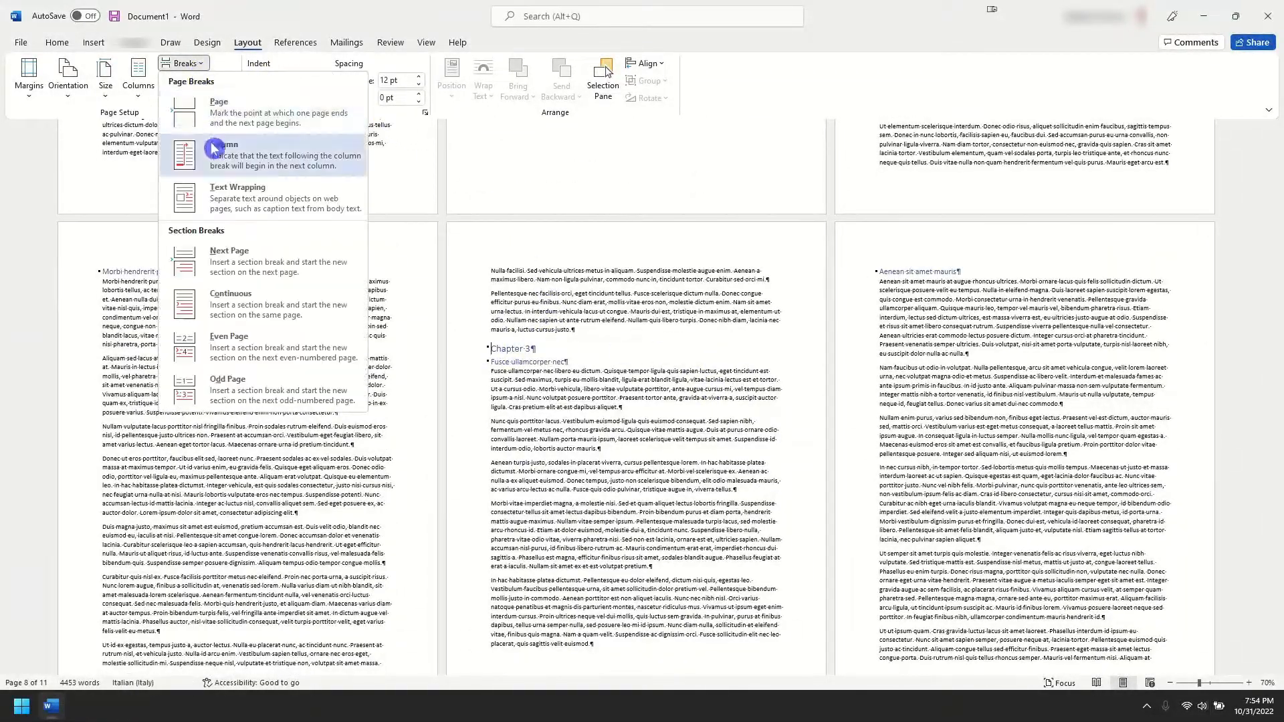
click(241, 253)
Insert a table of contents in the Automatic Table 2 style directly before the Chapter 1 heading
scroll(673, 350, up, 3)
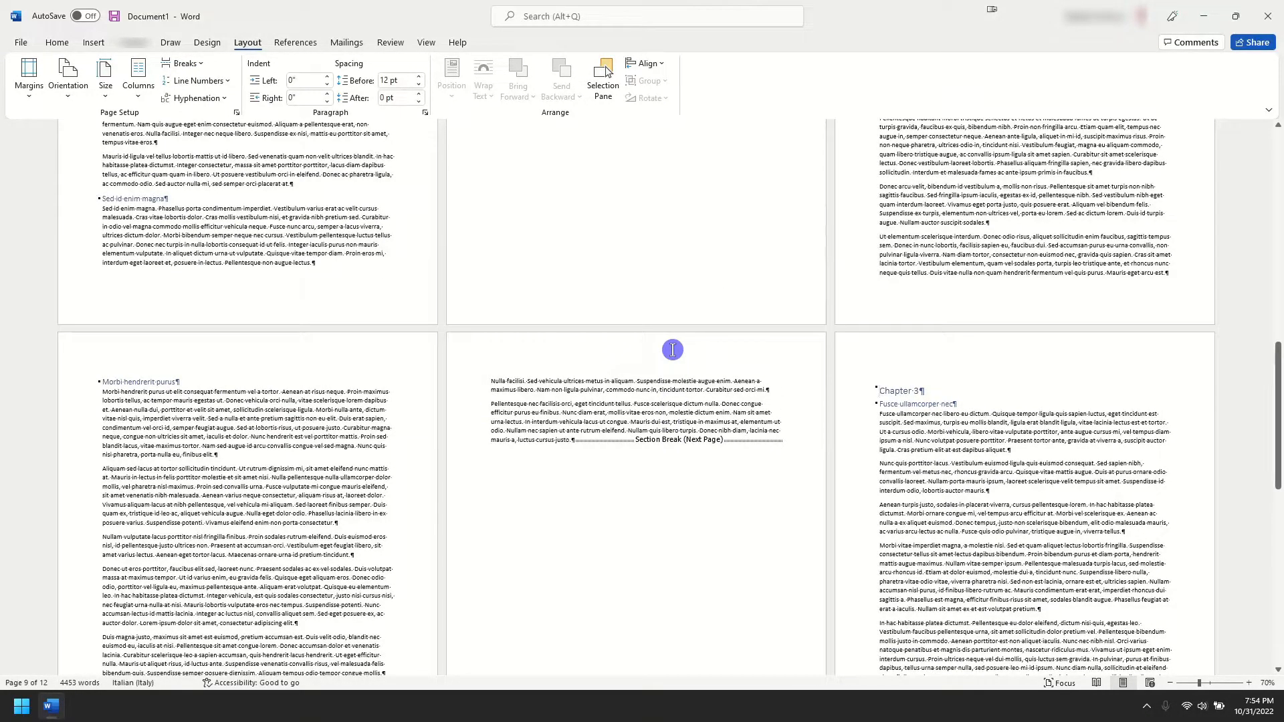
scroll(672, 350, up, 14)
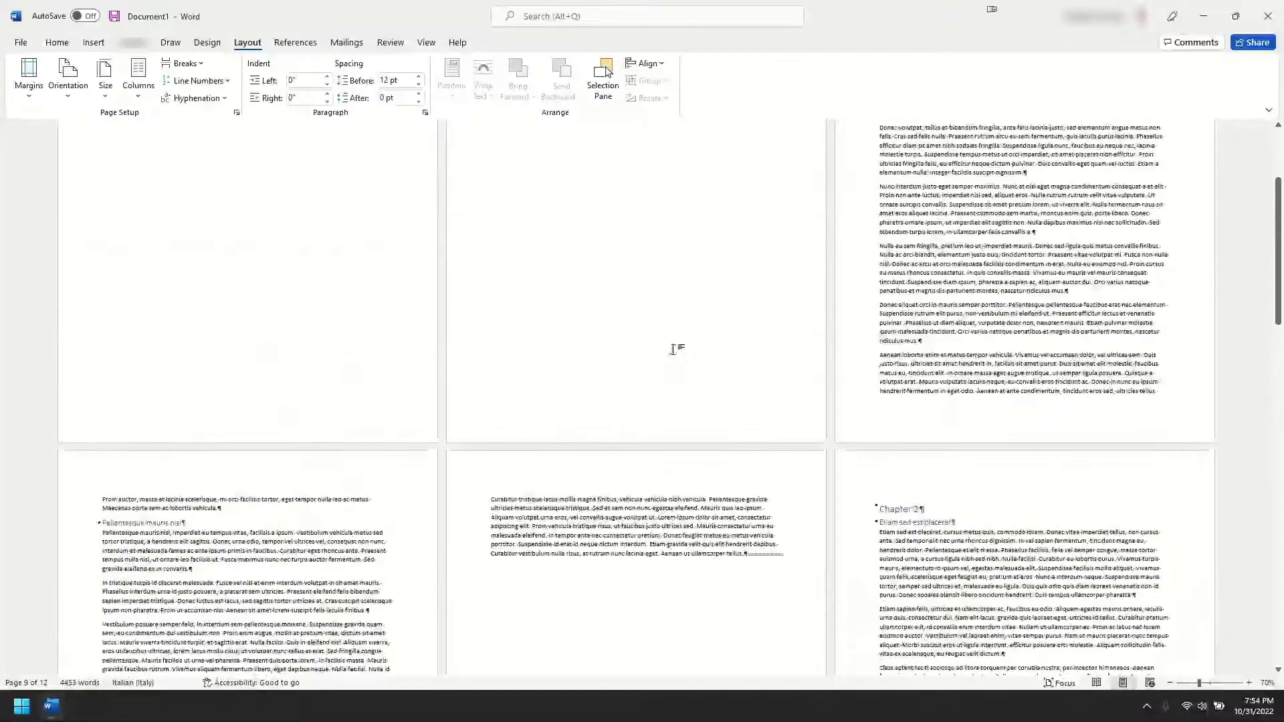
scroll(672, 349, up, 5)
click(896, 187)
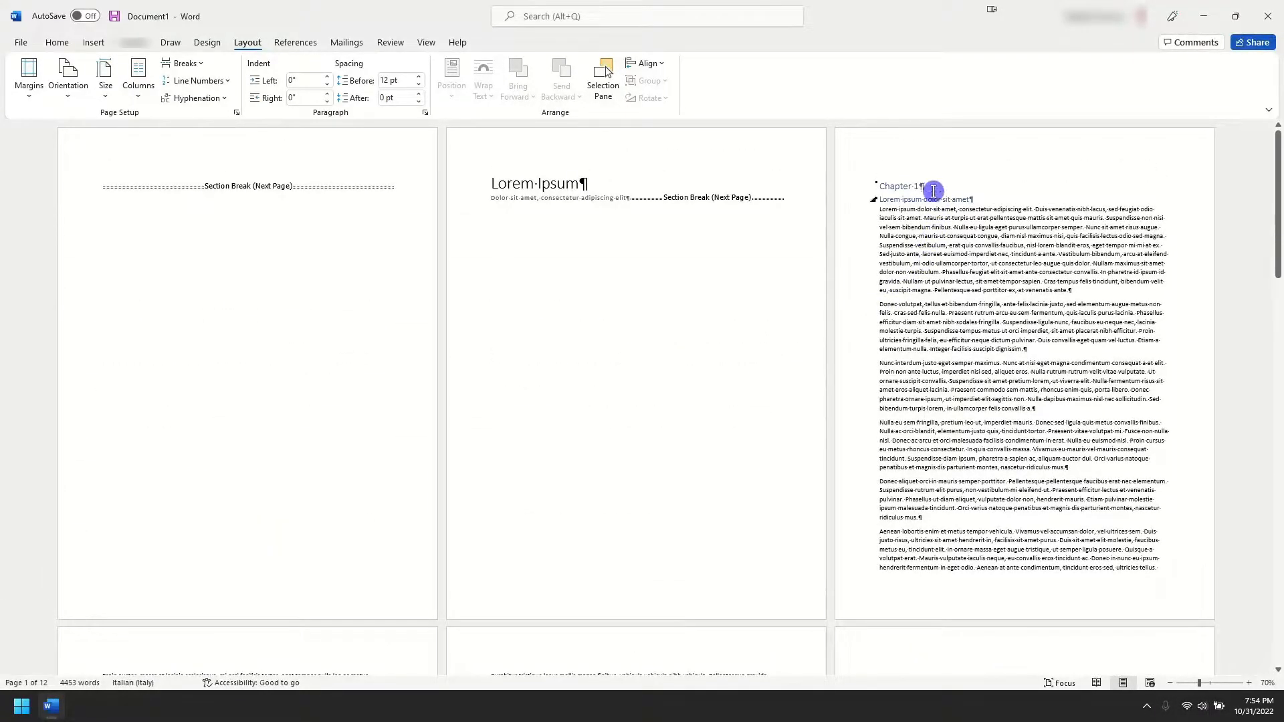
click(947, 190)
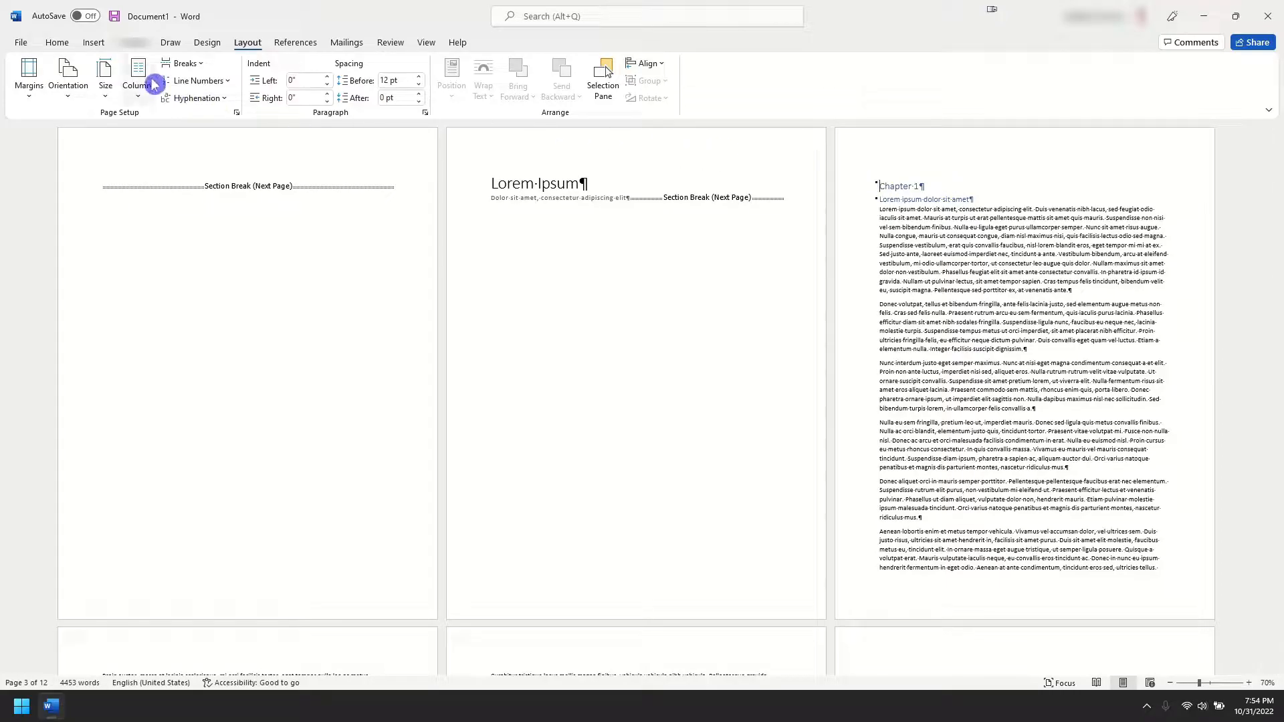
click(304, 45)
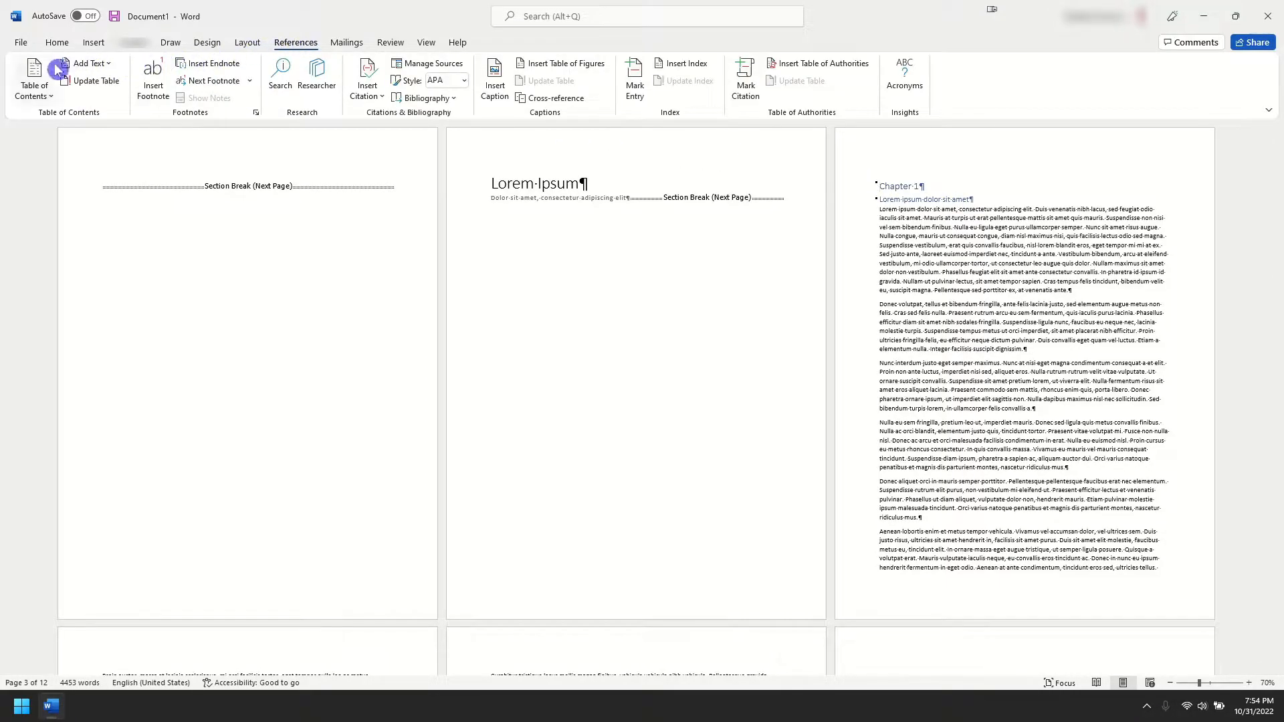
click(51, 101)
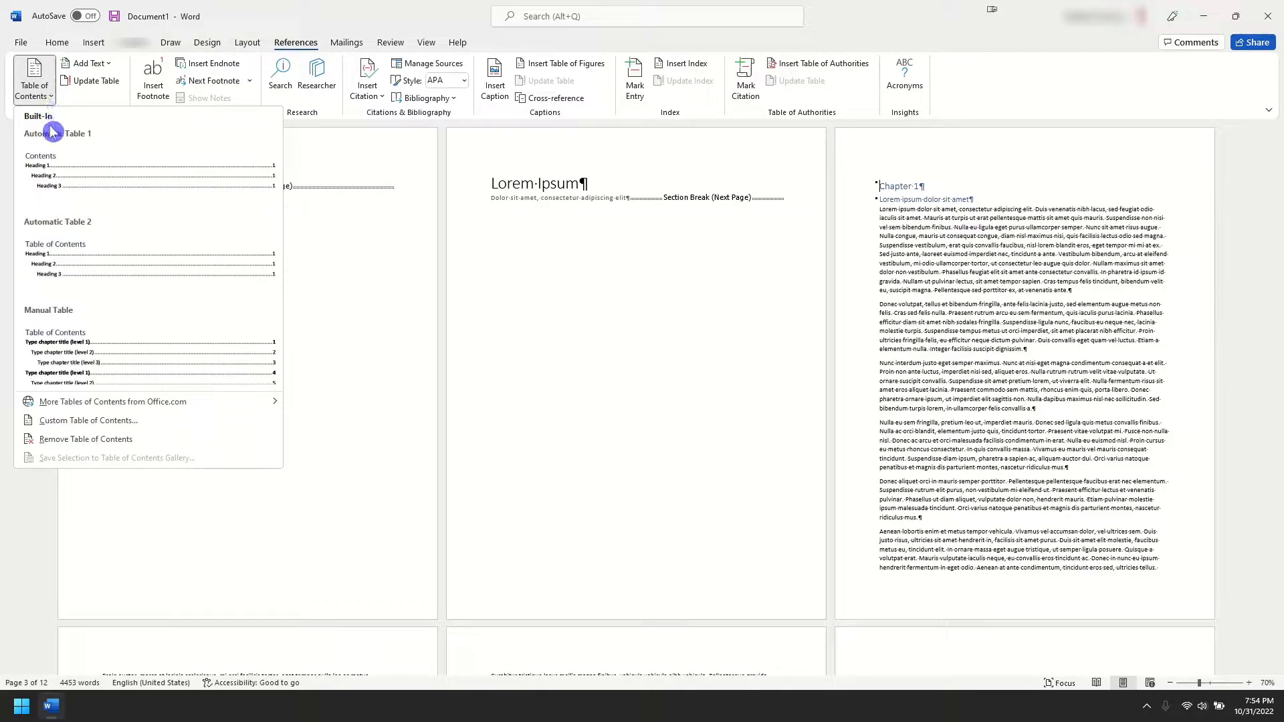
click(233, 265)
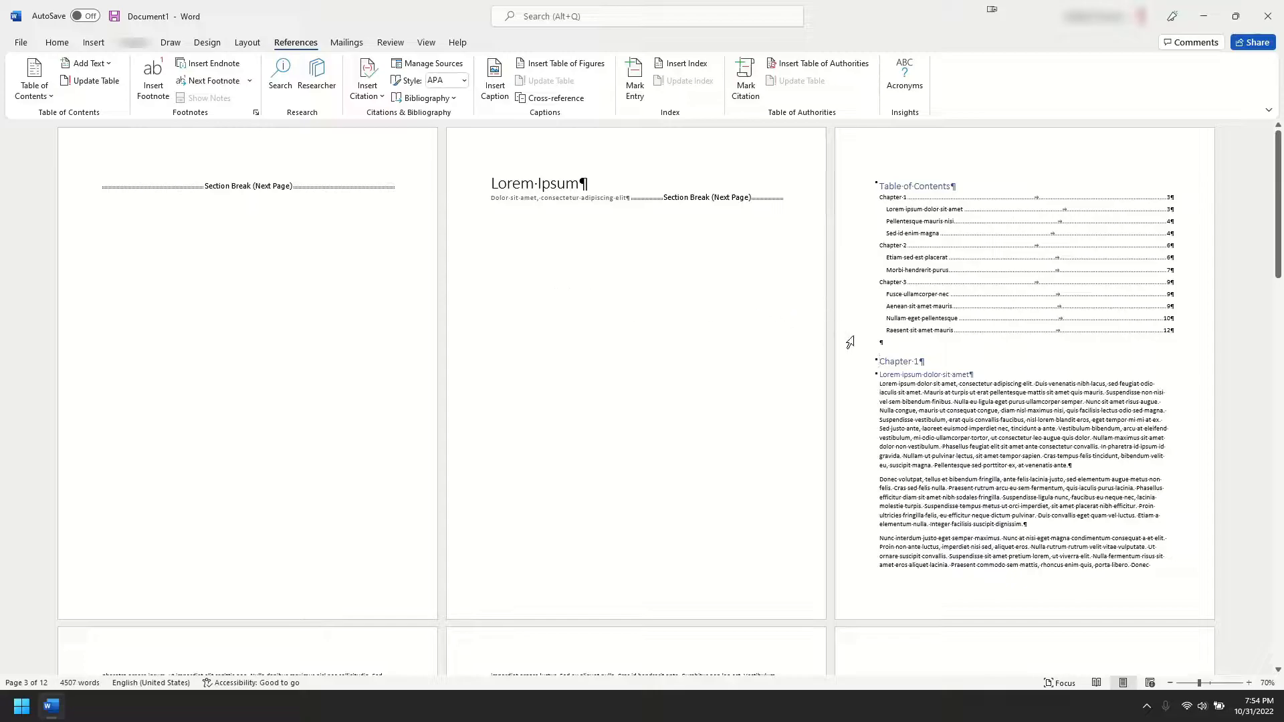
Insert a Next Page section break between the table of contents and the Chapter 1 heading
click(923, 334)
click(901, 361)
click(247, 42)
click(198, 66)
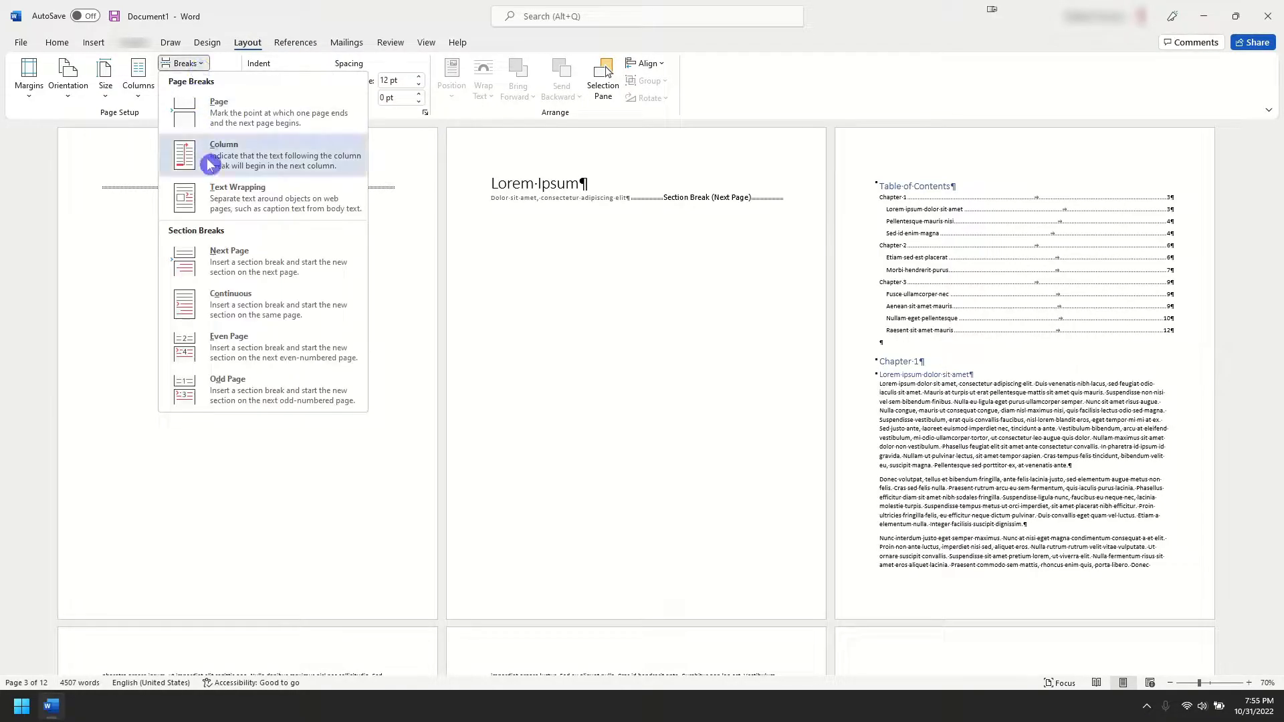
click(292, 267)
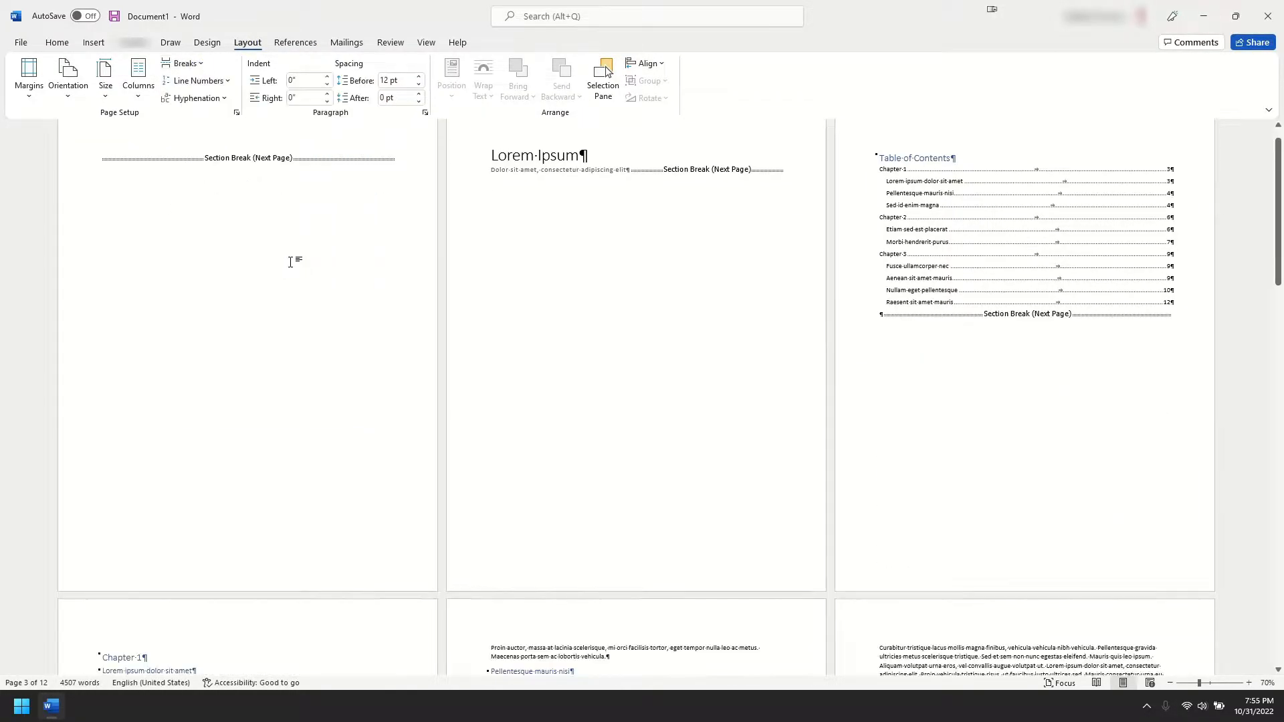
Enter "Copyright" on the blank first page and apply the Normal style to it
scroll(622, 342, down, 1)
scroll(621, 341, down, 1)
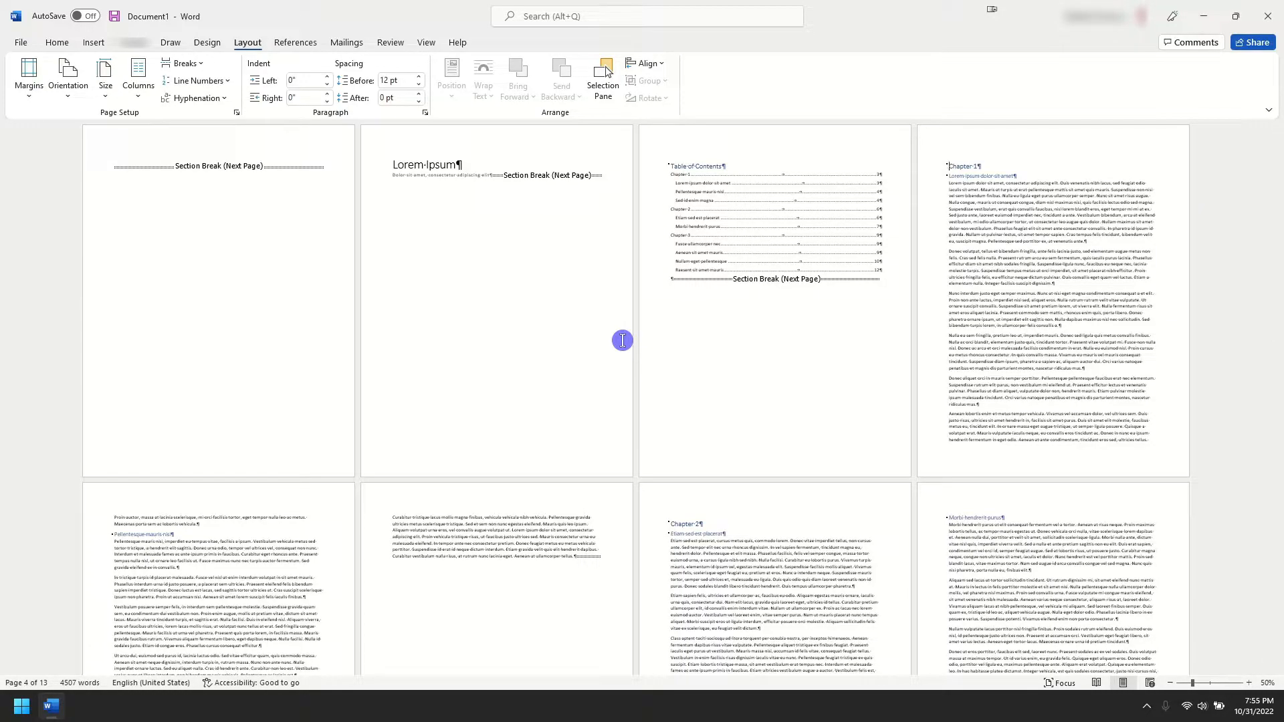
click(139, 165)
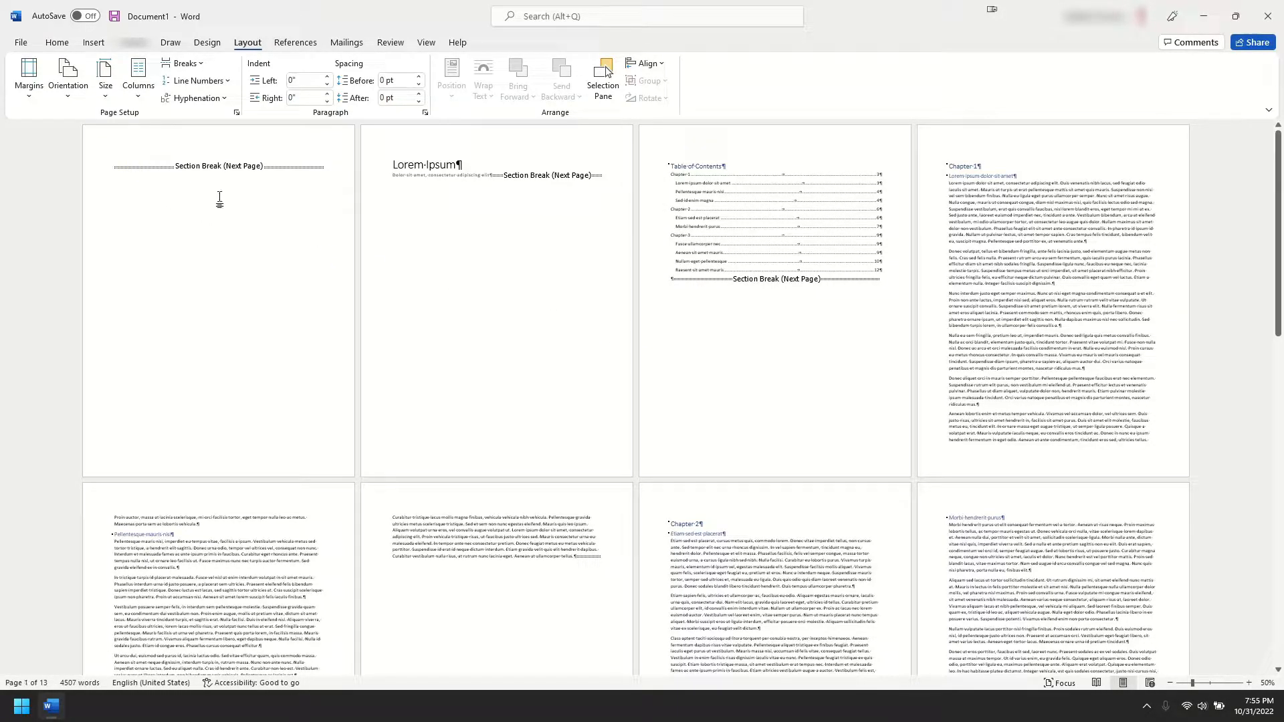
text(Copyright)
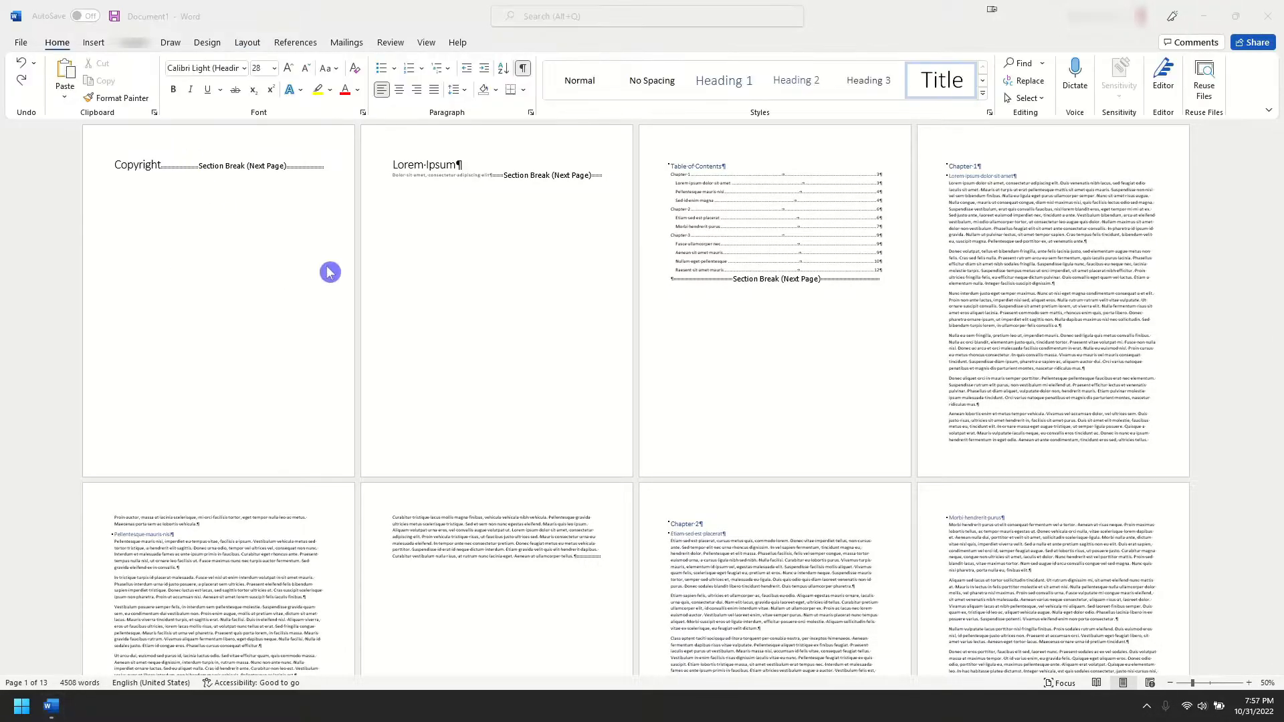
click(587, 87)
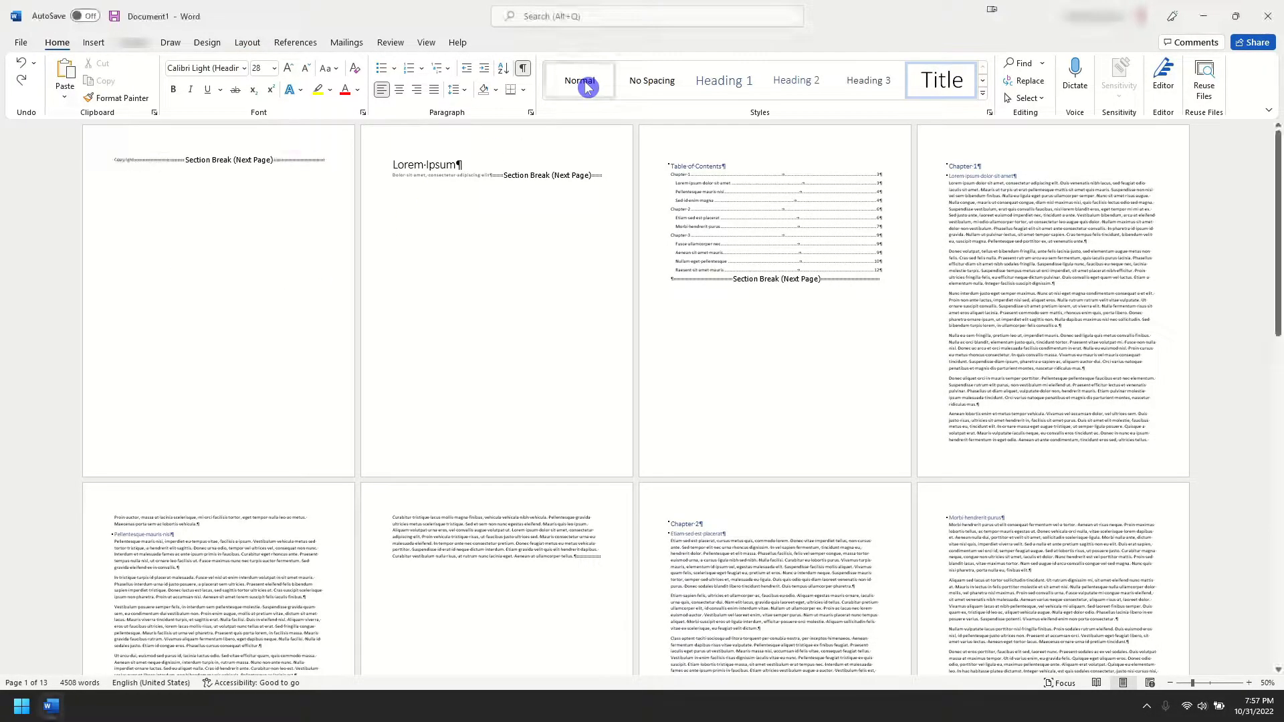
key(ctrl+z)
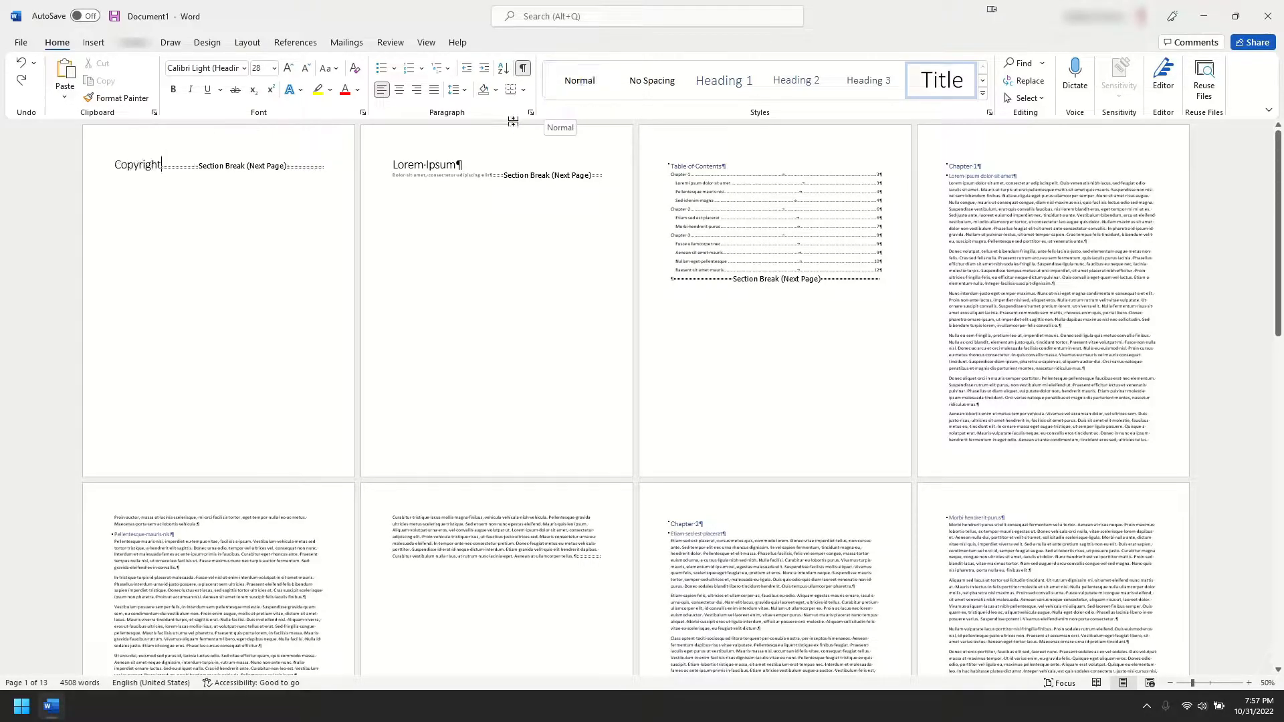
click(582, 80)
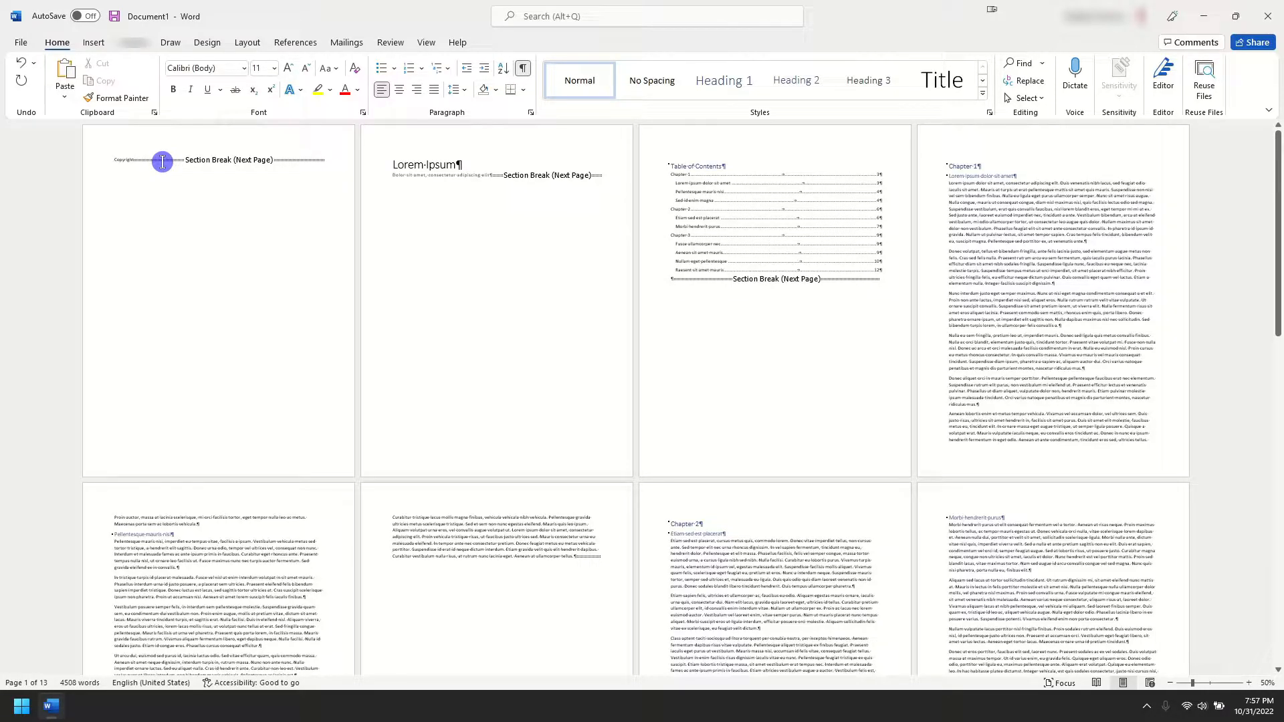
Insert a Next Page section break before the "Copyright" text to create a new blank first page
click(246, 42)
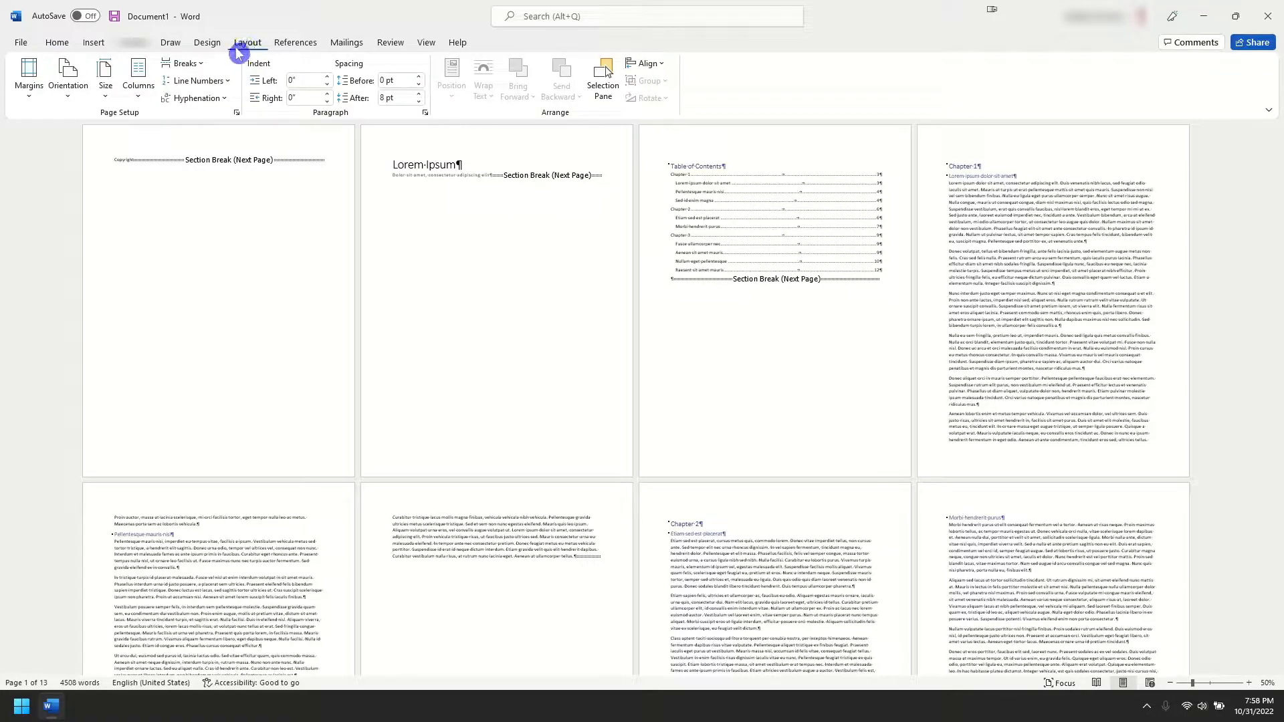
click(187, 63)
click(228, 255)
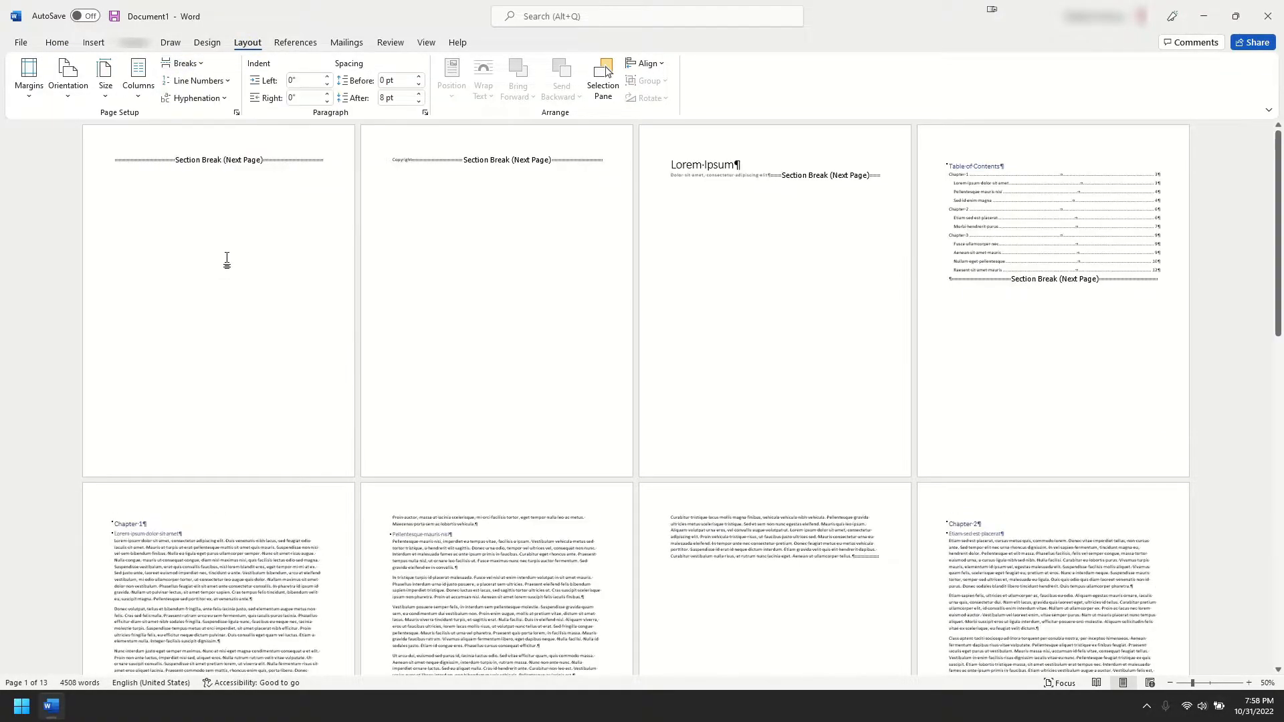
Enter "Lorem Ipsum" on the blank first page and apply the Title style to it
click(164, 153)
click(197, 164)
text(Lorem Ipsum)
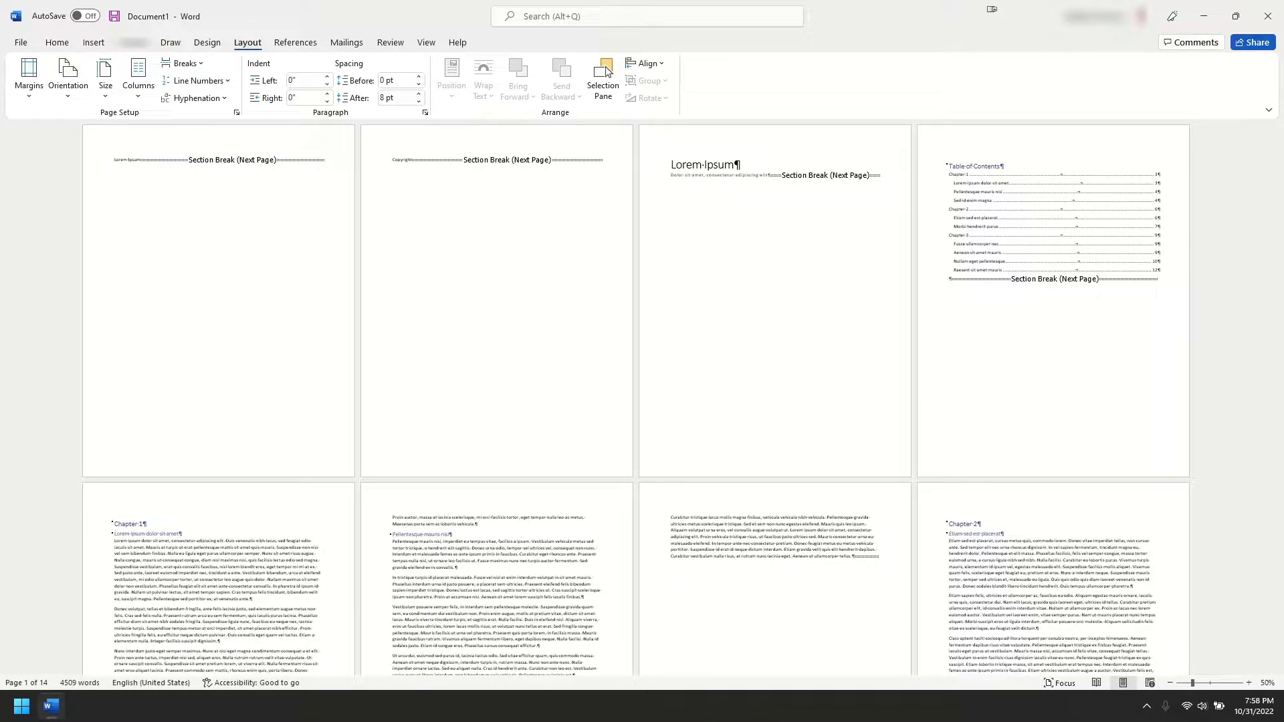
click(57, 42)
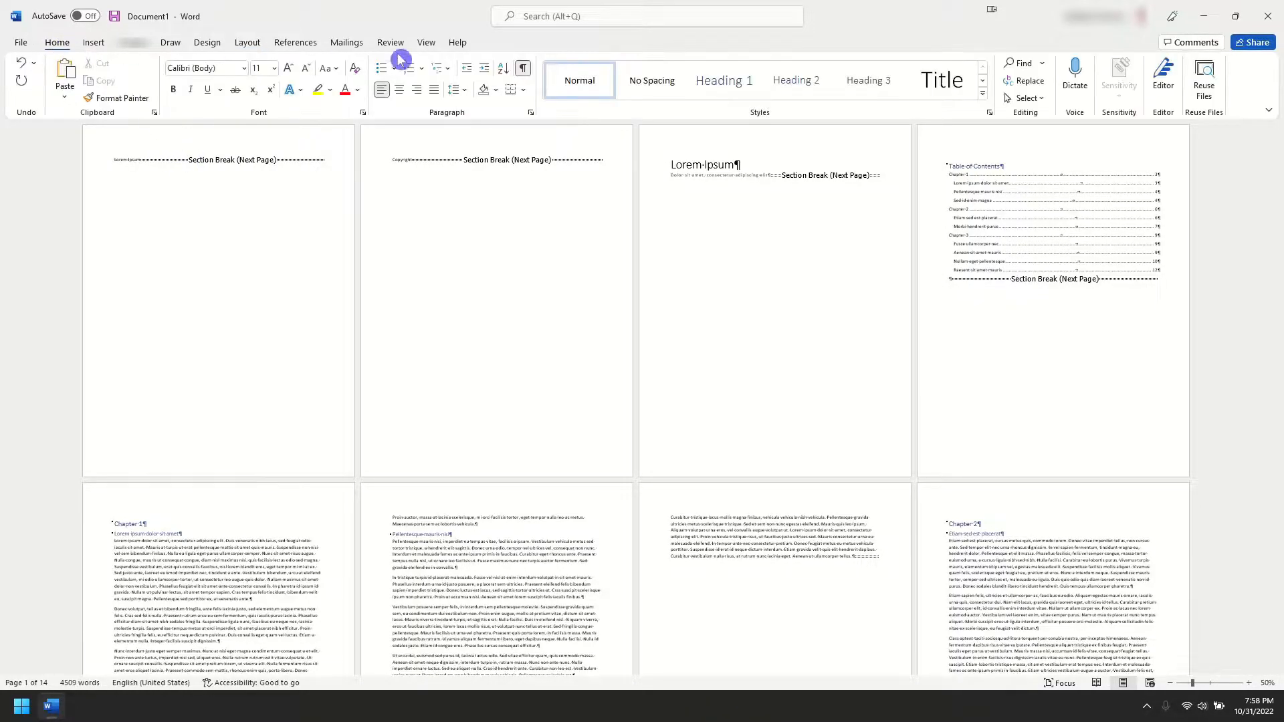
click(737, 81)
click(942, 81)
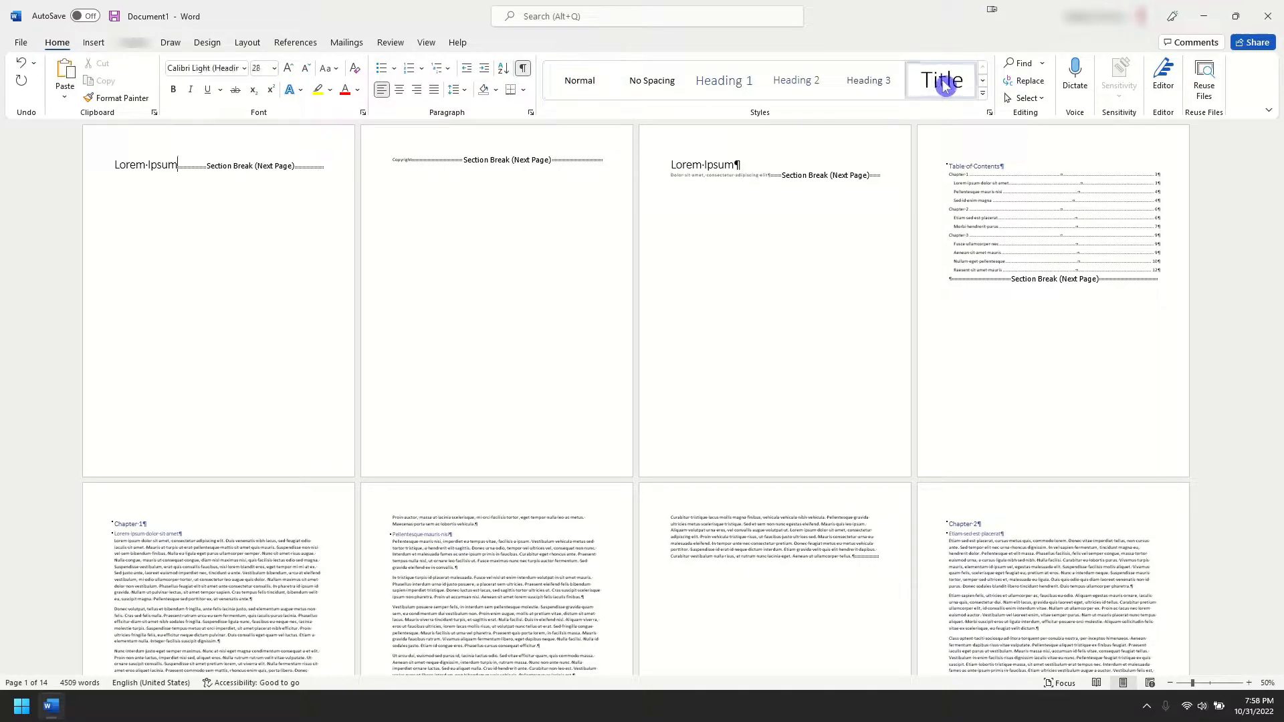
Insert a Next Page section break before the "Table of Contents" heading to create a blank page ahead of it
click(974, 171)
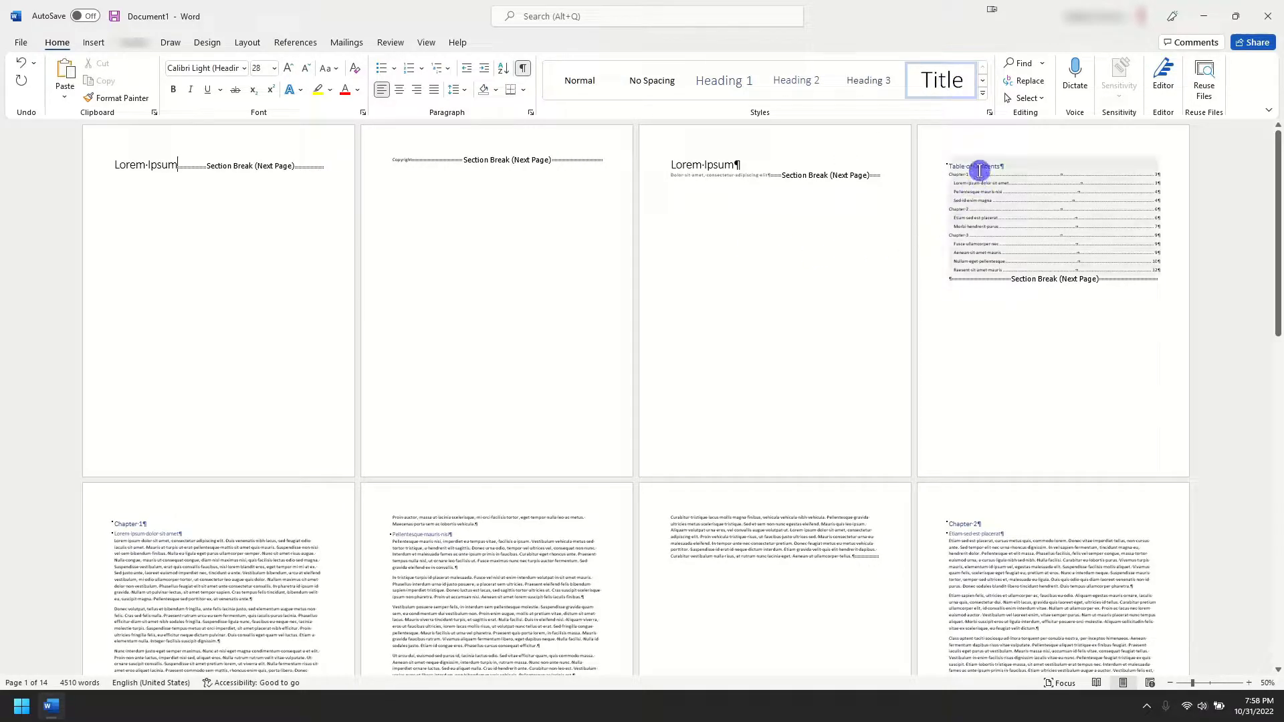
click(971, 167)
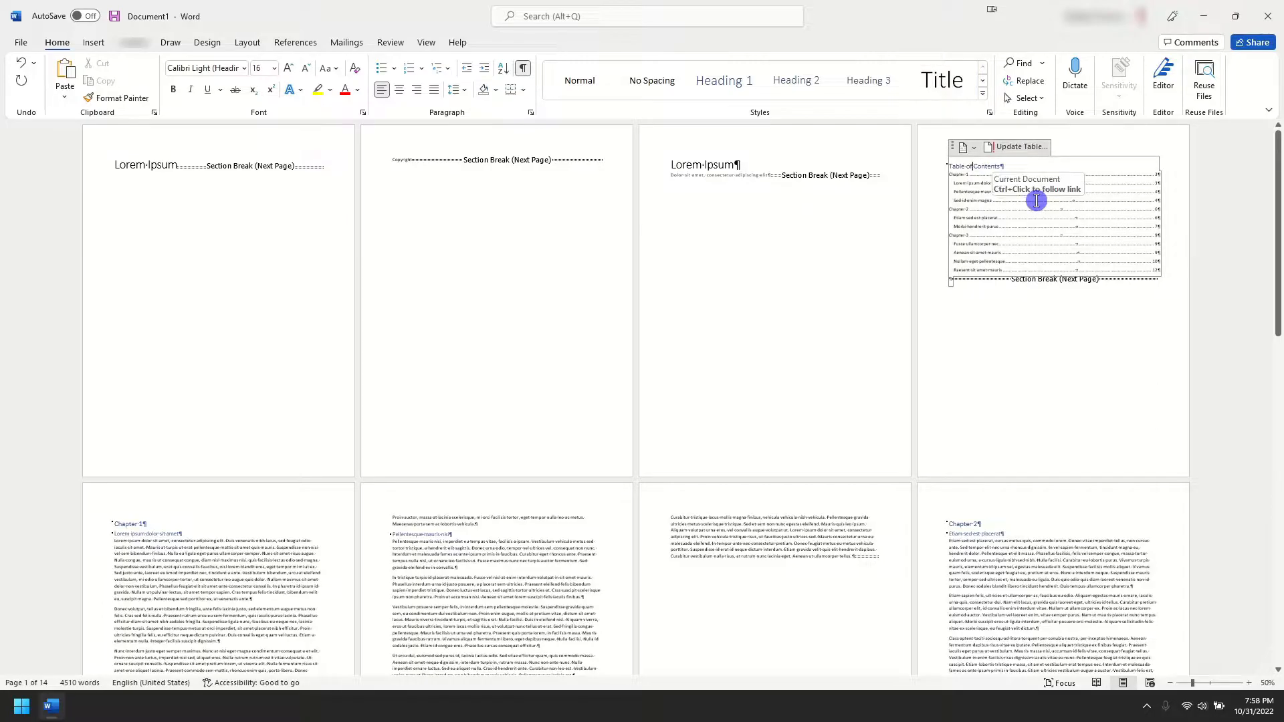
click(936, 155)
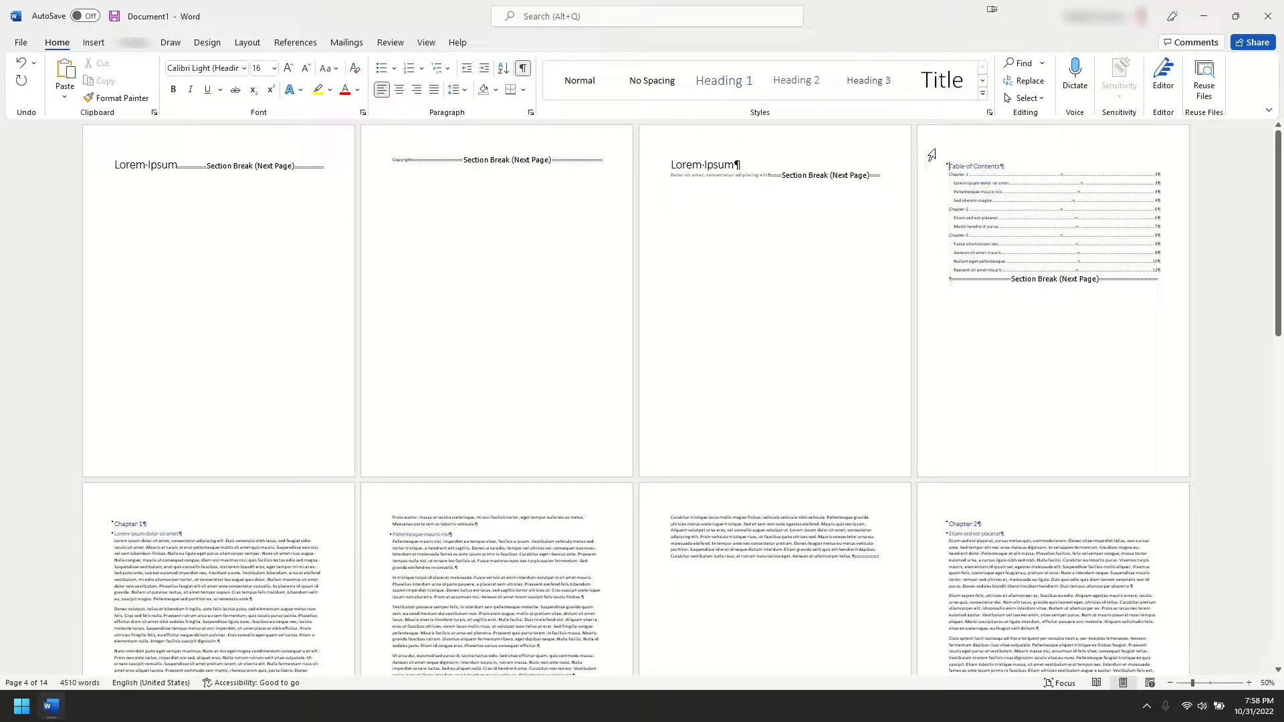
click(248, 42)
click(194, 64)
click(234, 267)
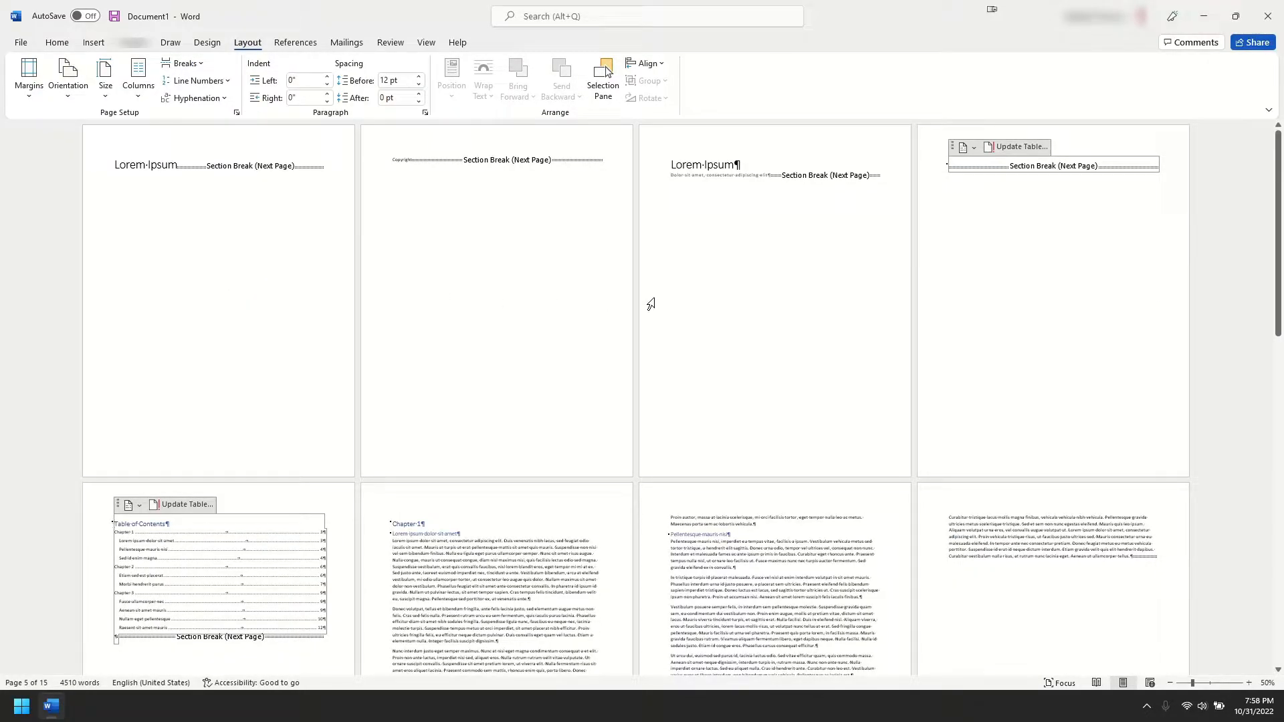
scroll(649, 304, down, 1)
scroll(650, 305, up, 1)
Add the line "The Author" below the subtitle on page 3, leaving an empty paragraph above it
click(702, 151)
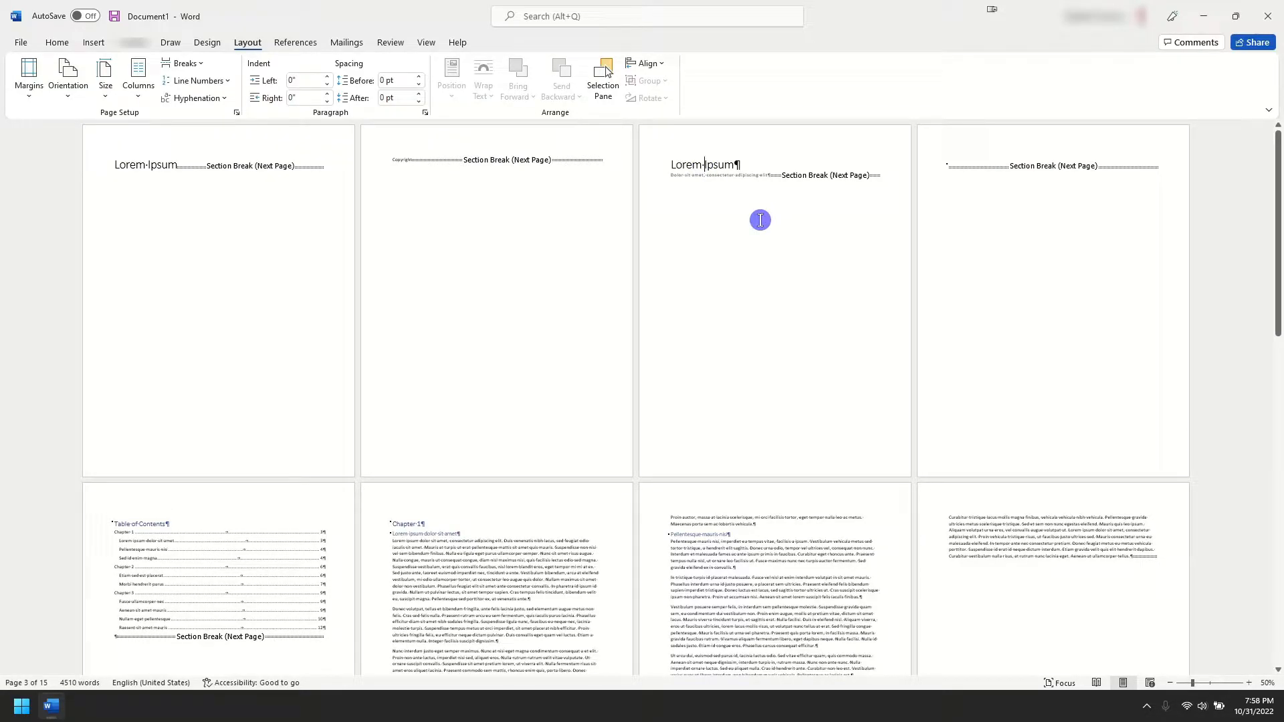
key(Return)
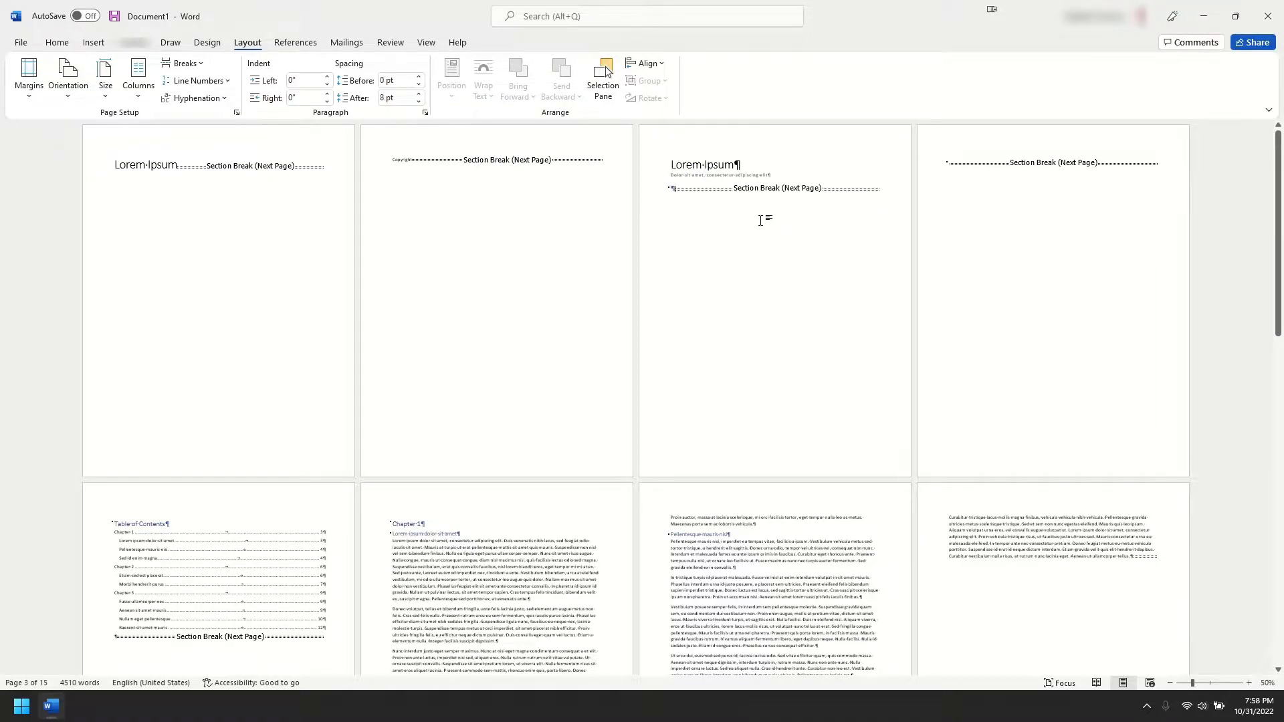
key(Return)
text(The Author)
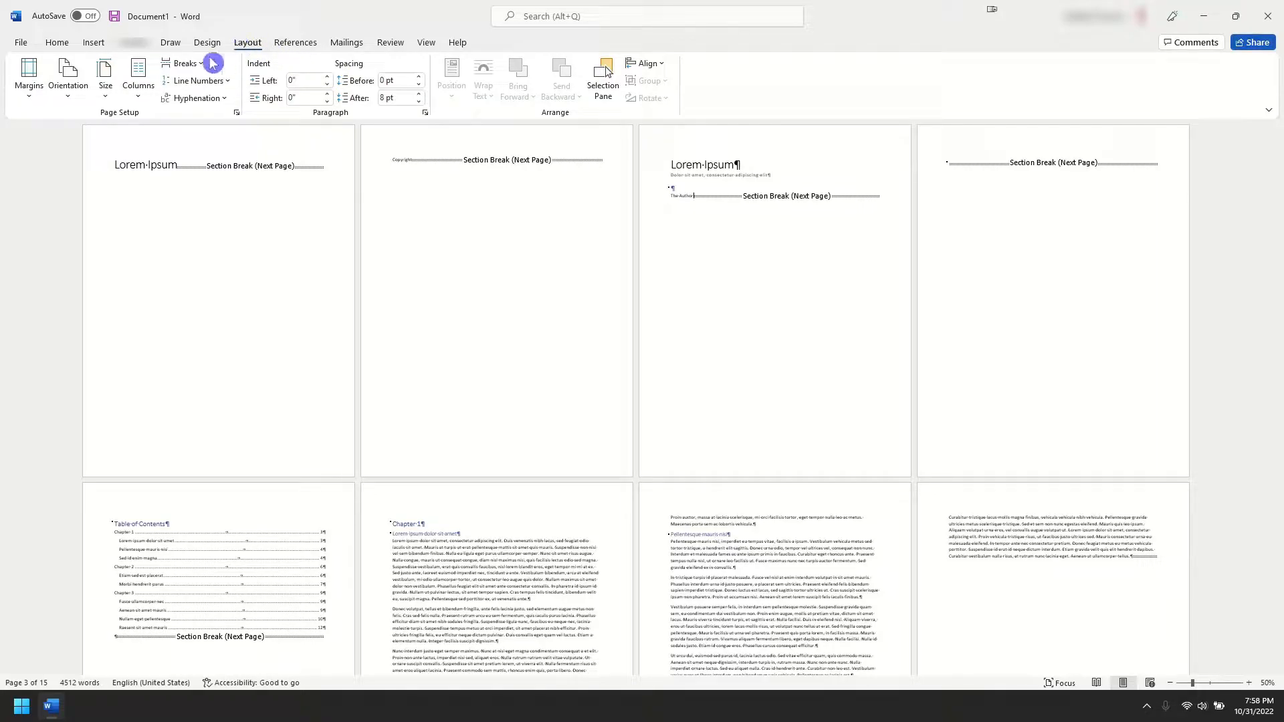
Set a custom paper size 6" wide and 9" high, applied to the whole document
click(107, 77)
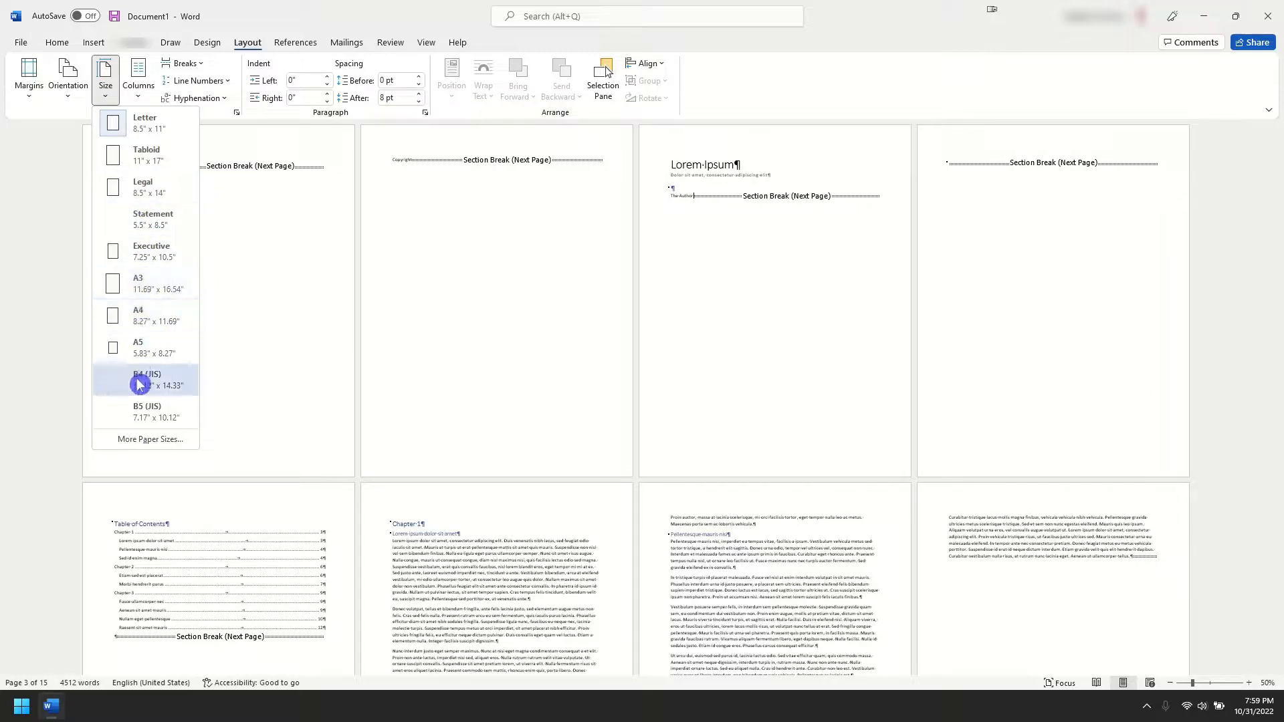
click(148, 439)
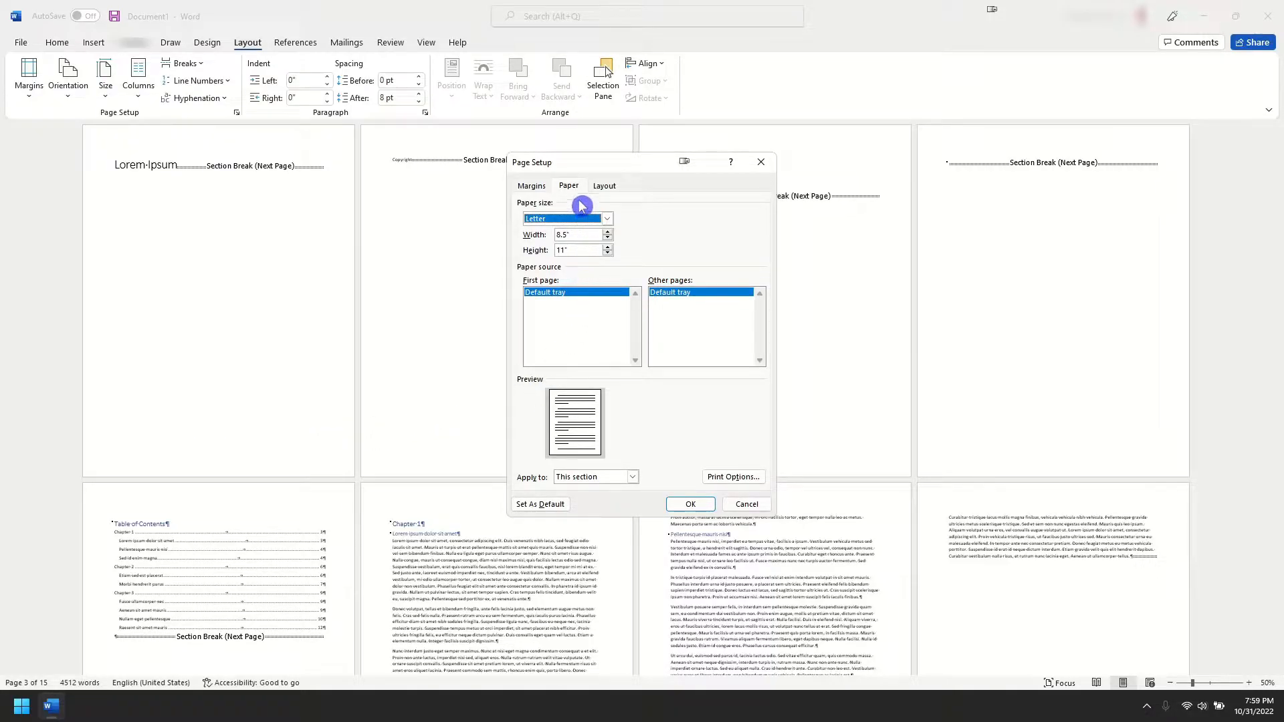
double_click(578, 234)
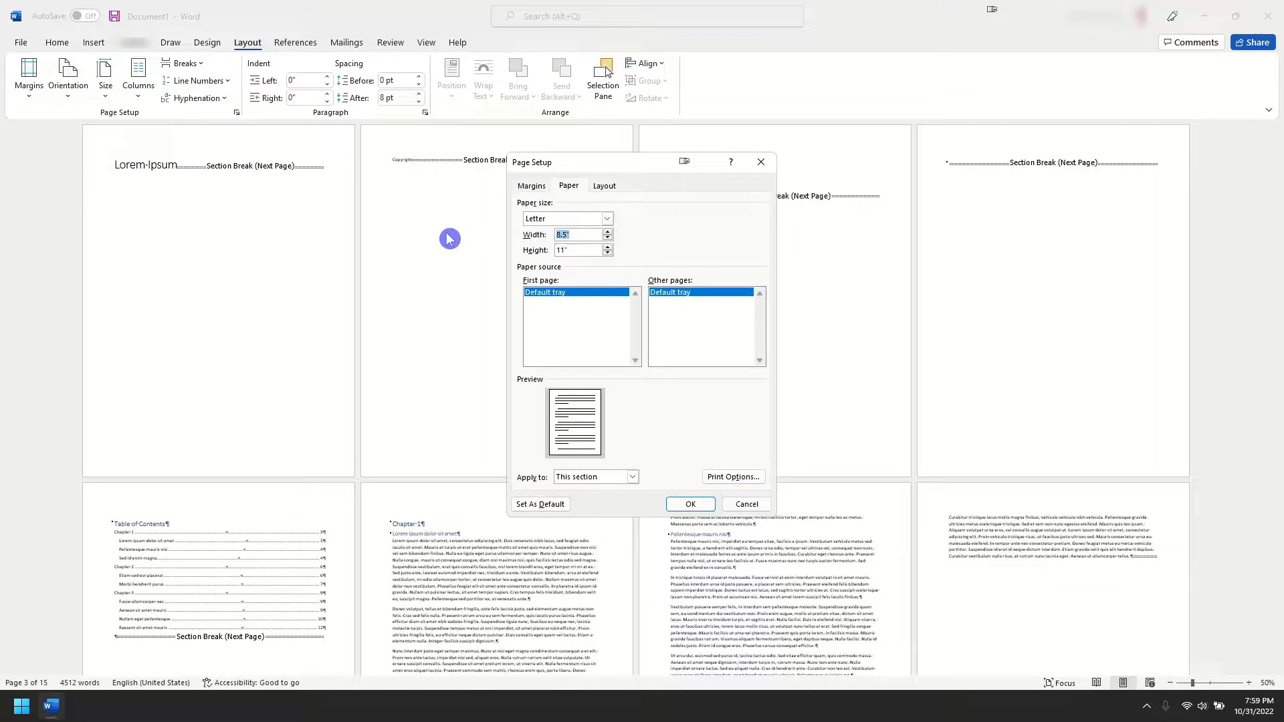
text(6)
key(Tab)
text(9)
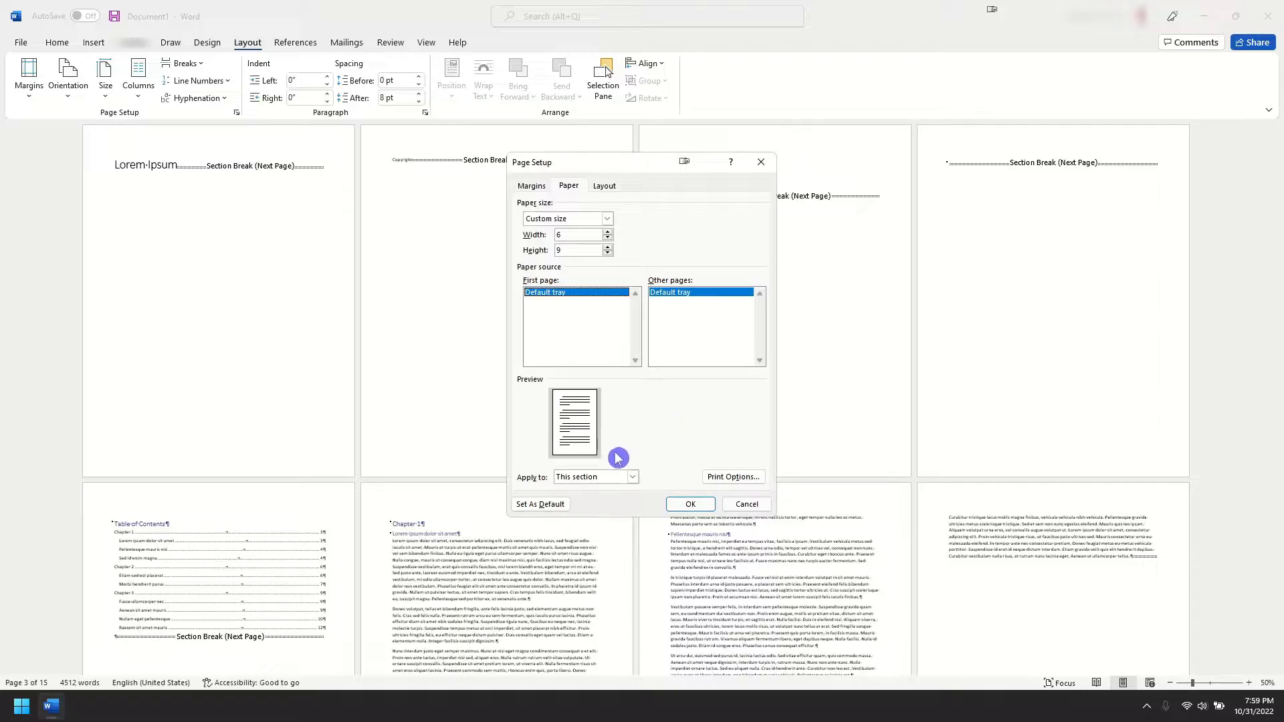
click(632, 477)
click(605, 506)
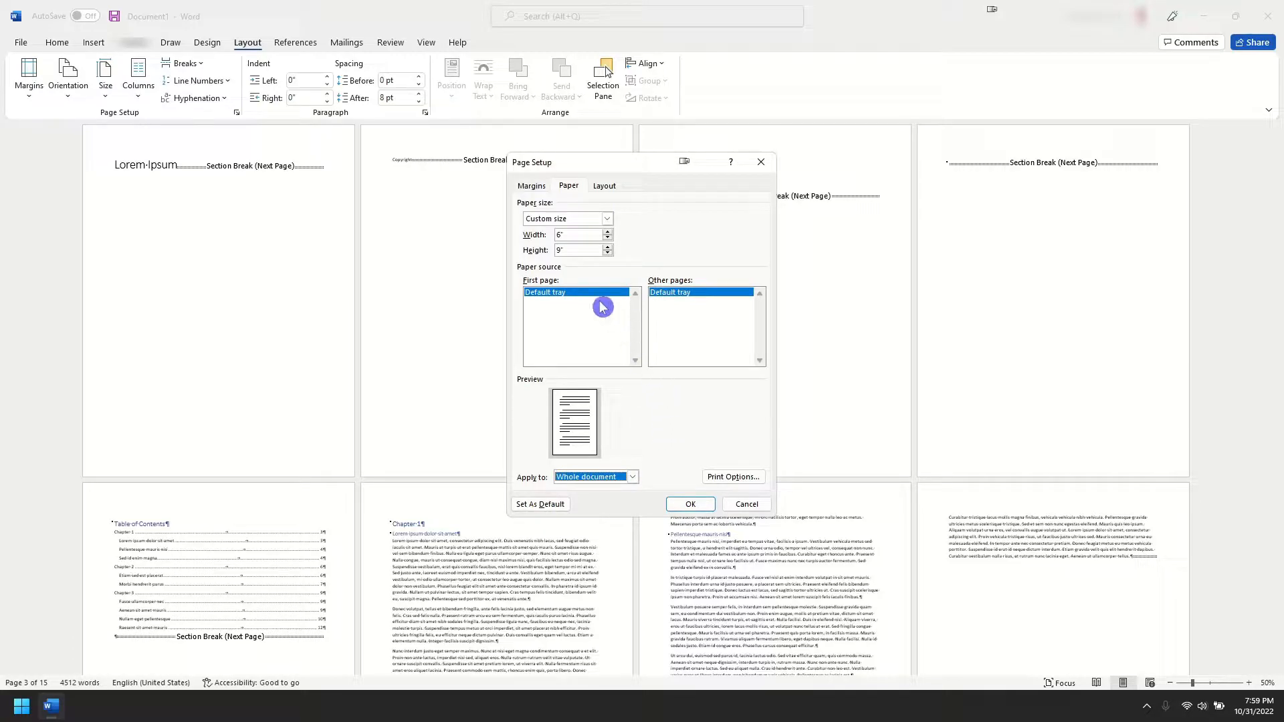
Set the top and bottom page margins to 0.5"
click(530, 188)
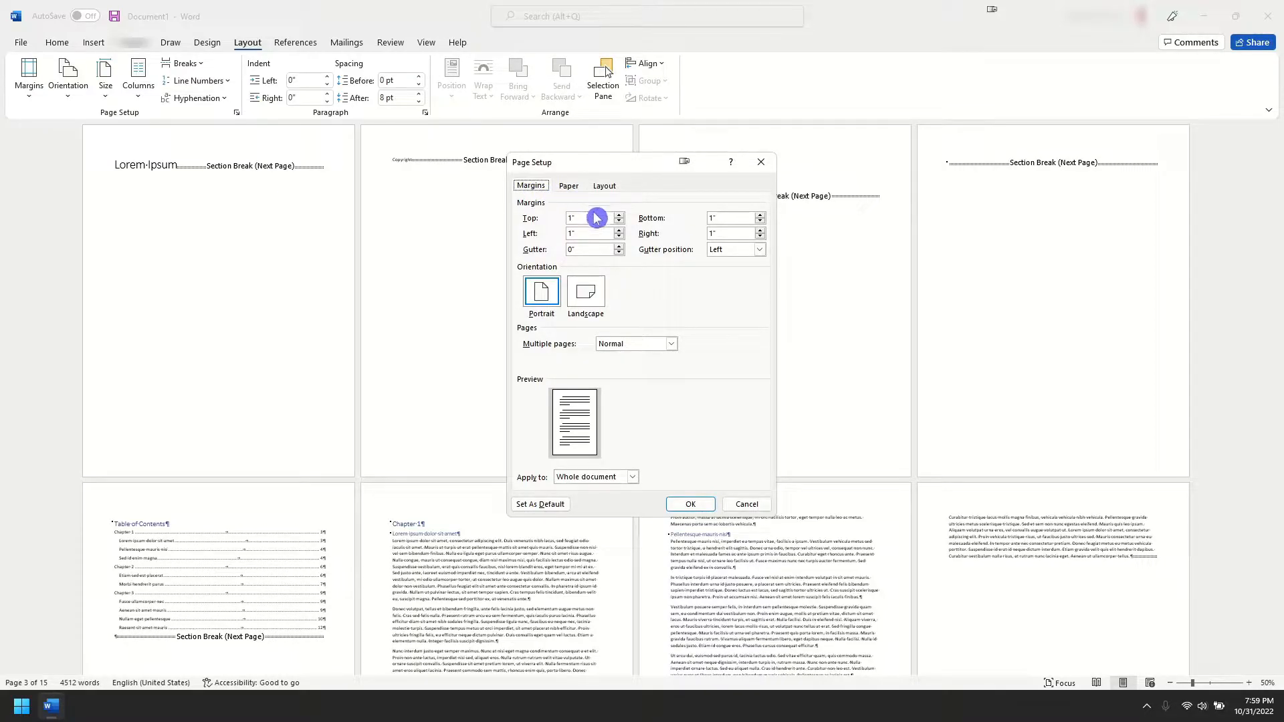
double_click(565, 217)
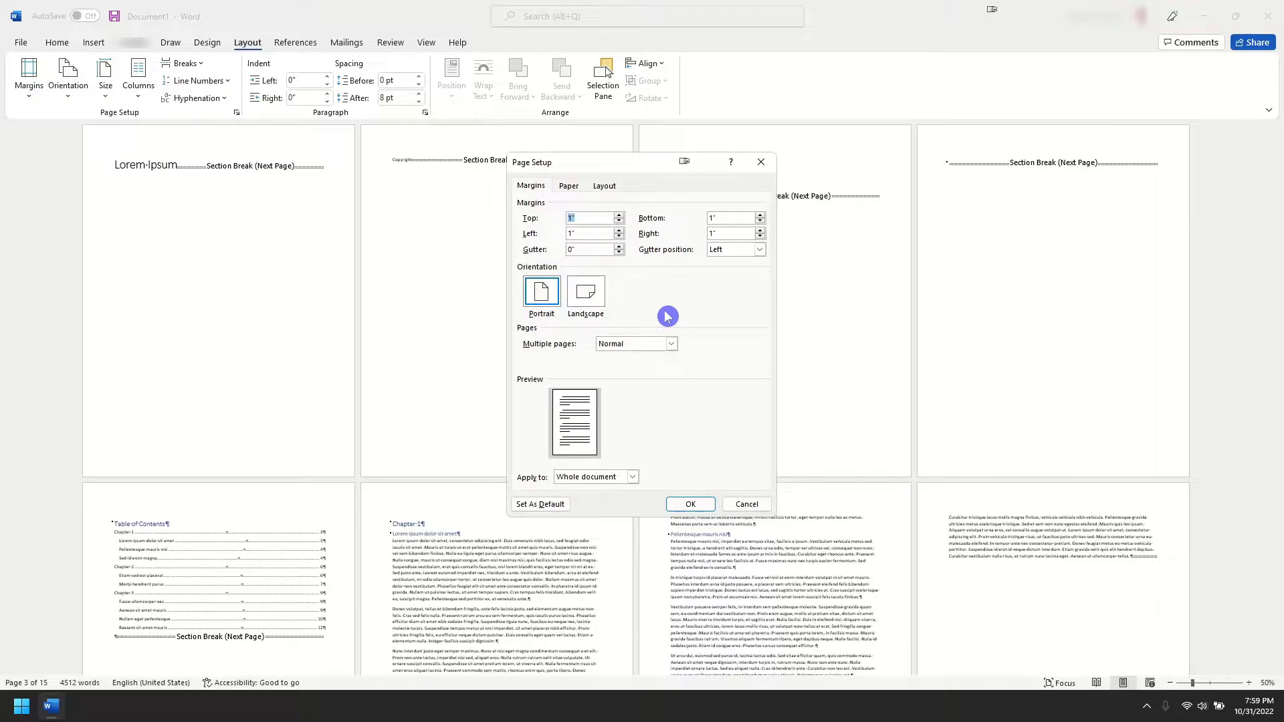
text(0.5)
key(ctrl+a)
key(ctrl+c)
key(Tab)
key(ctrl+v)
Set the left and right page margins to 0.75"
key(Tab)
key(ctrl+v)
key(Left)
text(7)
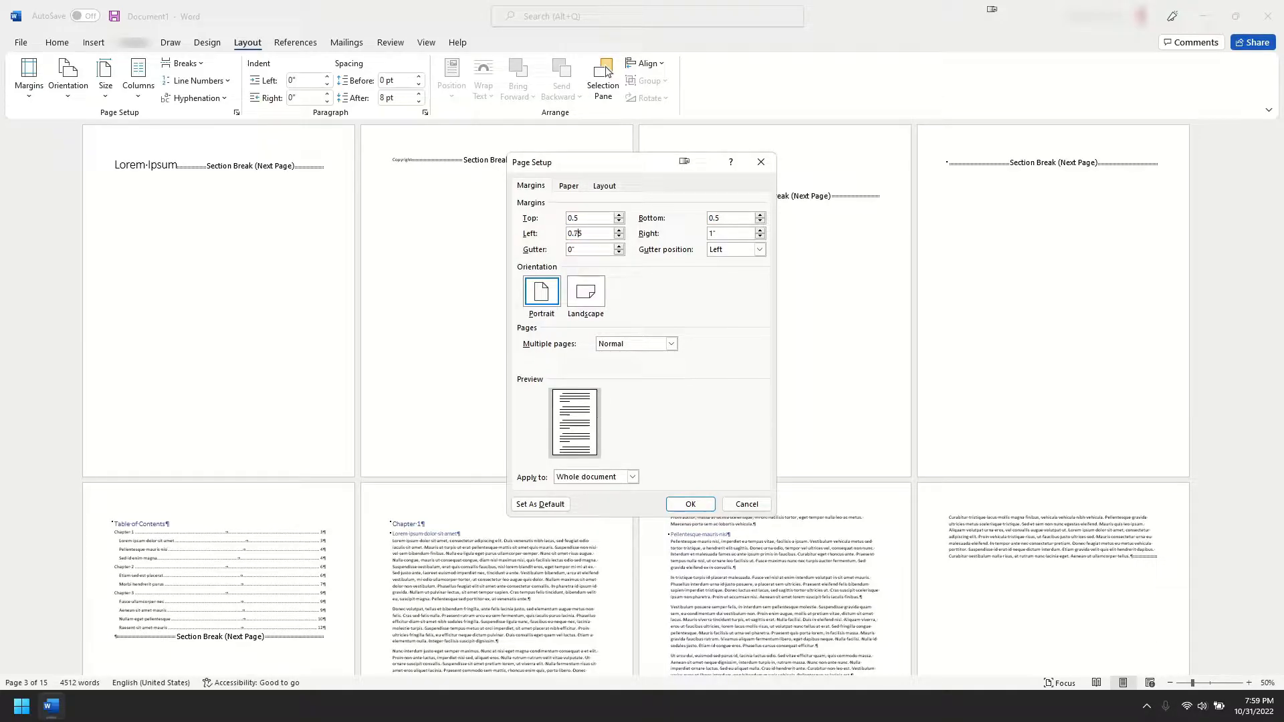
key(Tab)
key(ctrl+v)
text(7)
key(Tab)
Enable different odd and even headers and footers, plus a different first page, in the page setup
click(613, 189)
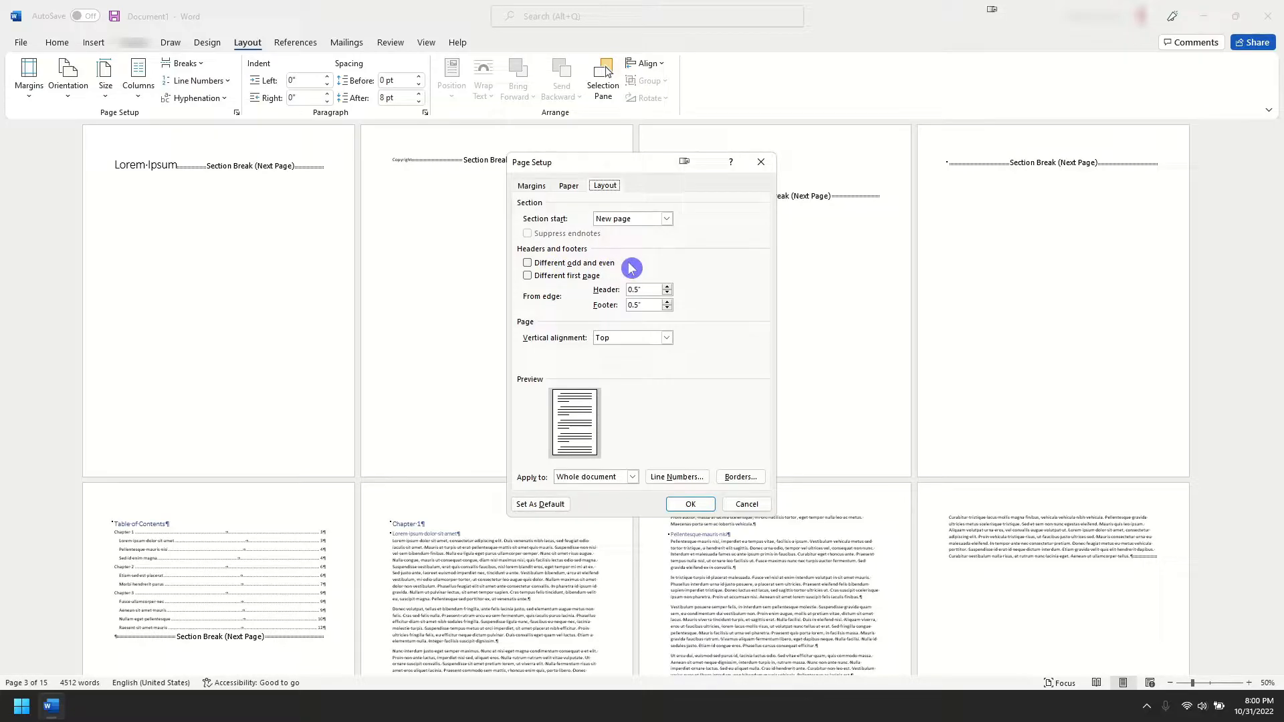
click(528, 263)
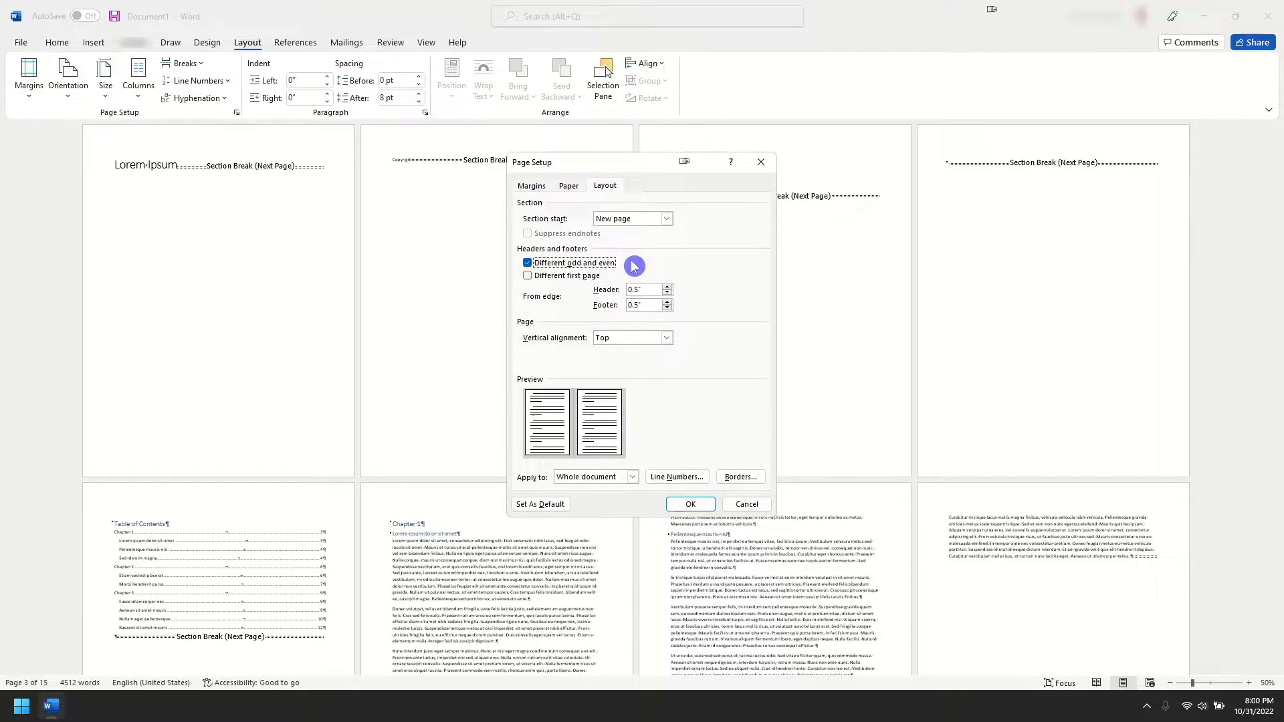
click(529, 276)
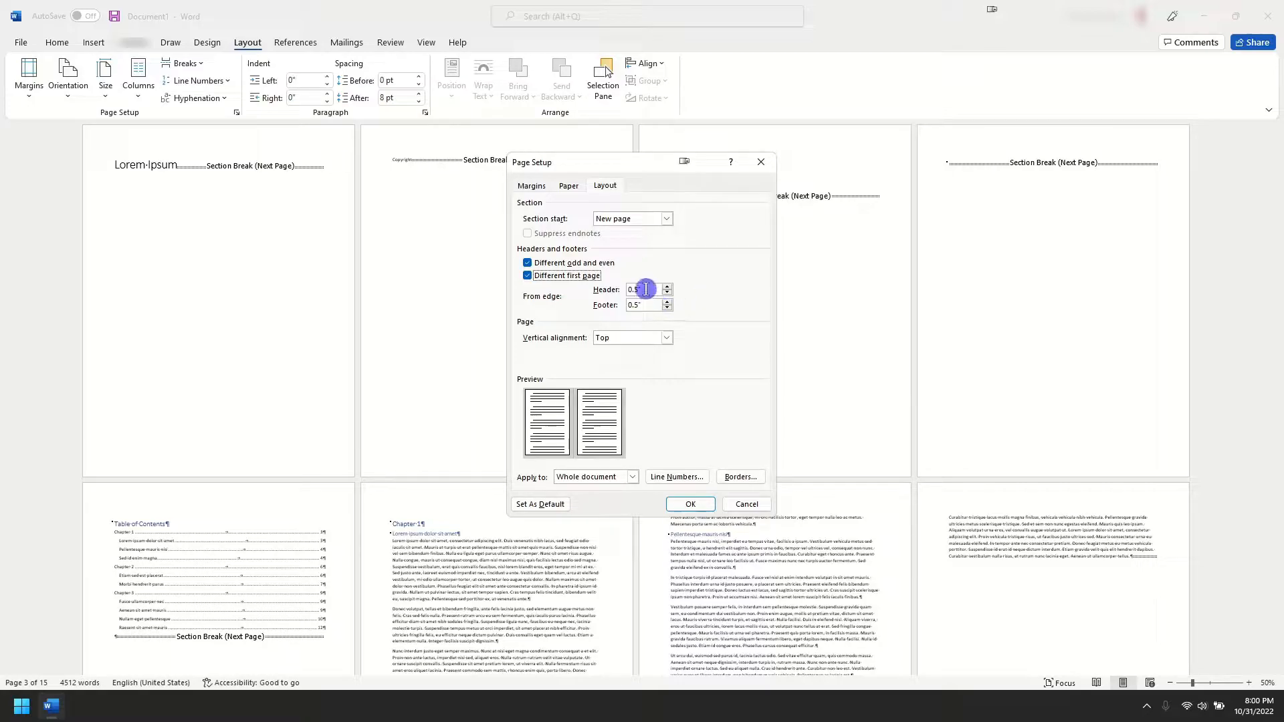
Set the header and footer distances from the edge to 0.25" and apply the page setup
drag(650, 289, 627, 289)
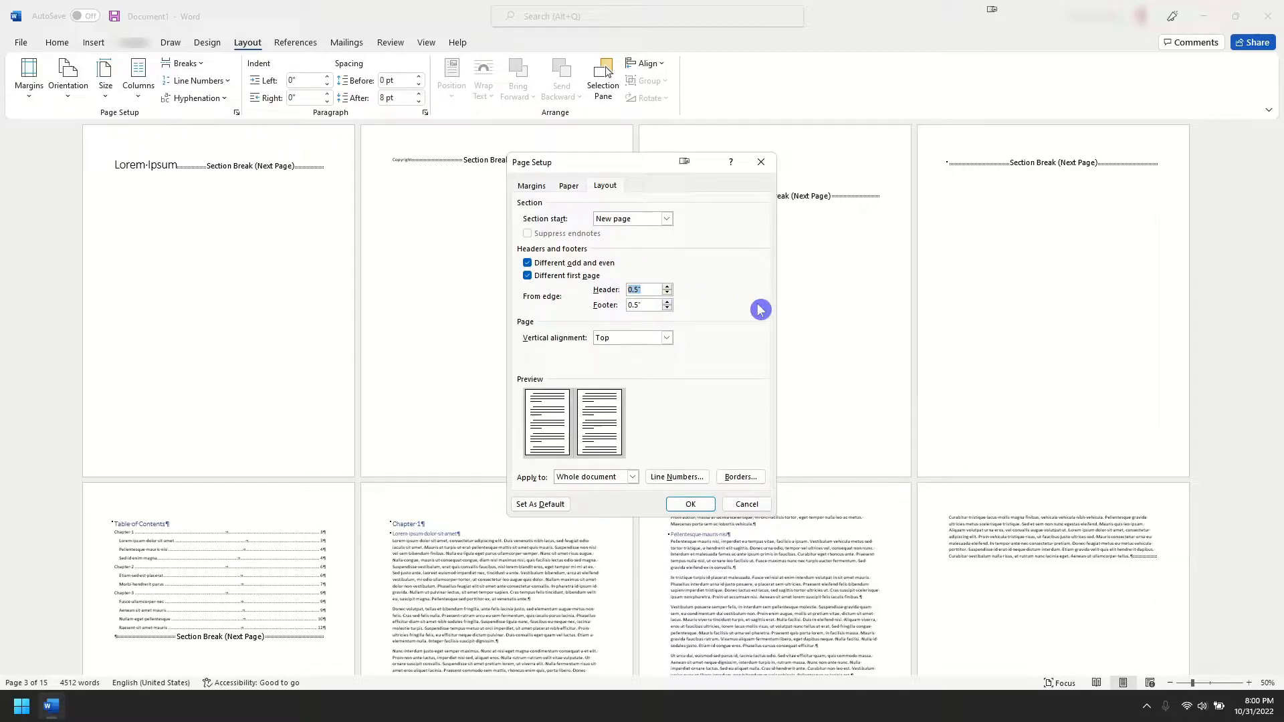
key(Right)
text(2)
key(Tab)
text(2)
key(Tab)
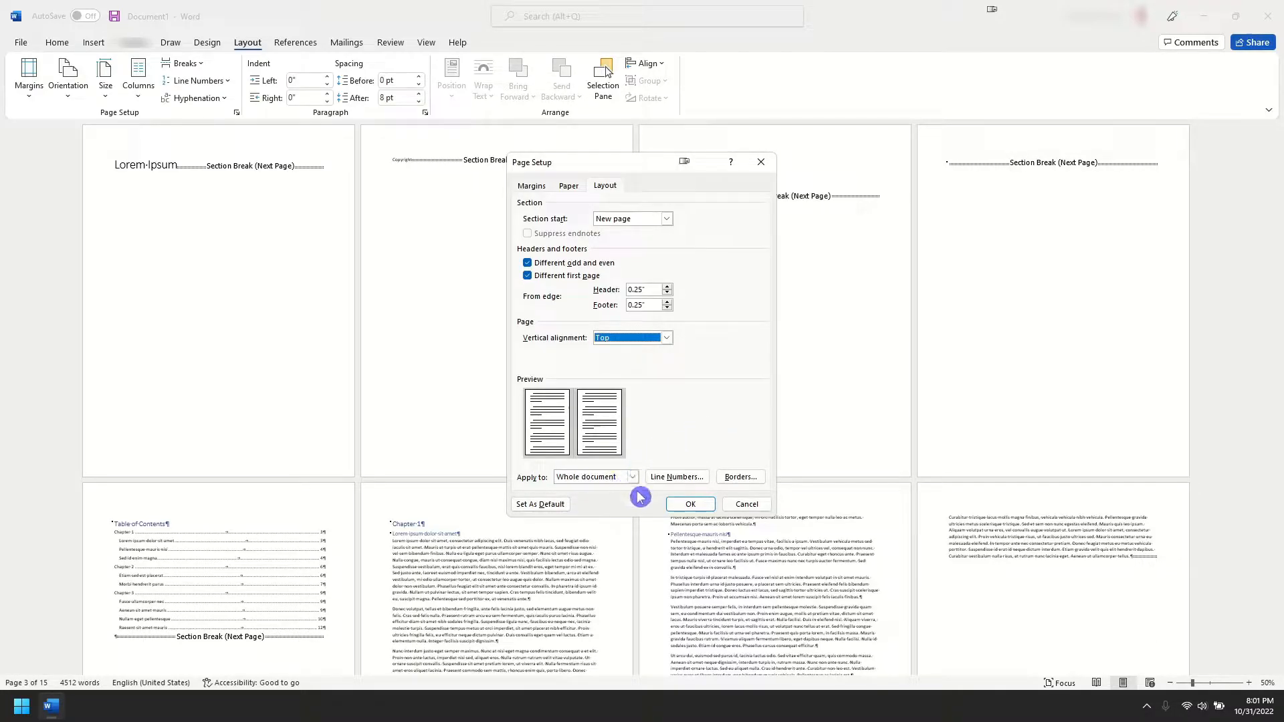
click(691, 504)
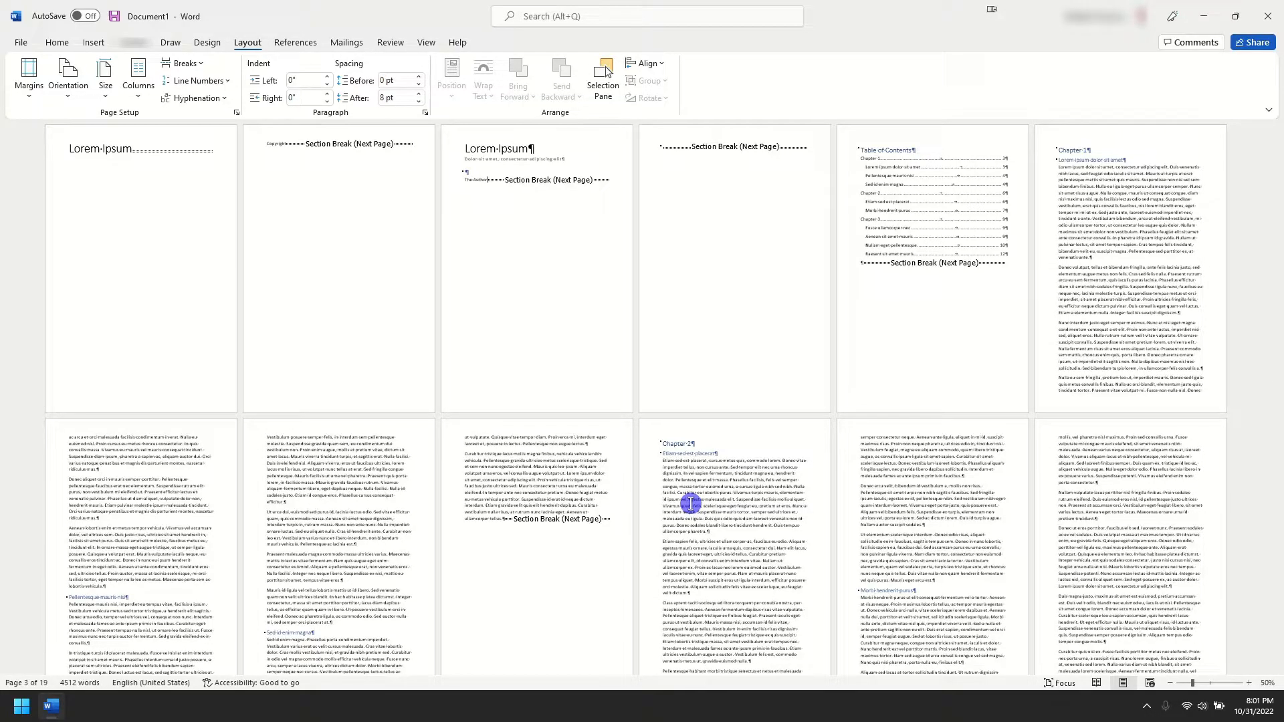
Open the header on the Chapter 1 opening page and enter "First page" as its first-page header text
click(1129, 226)
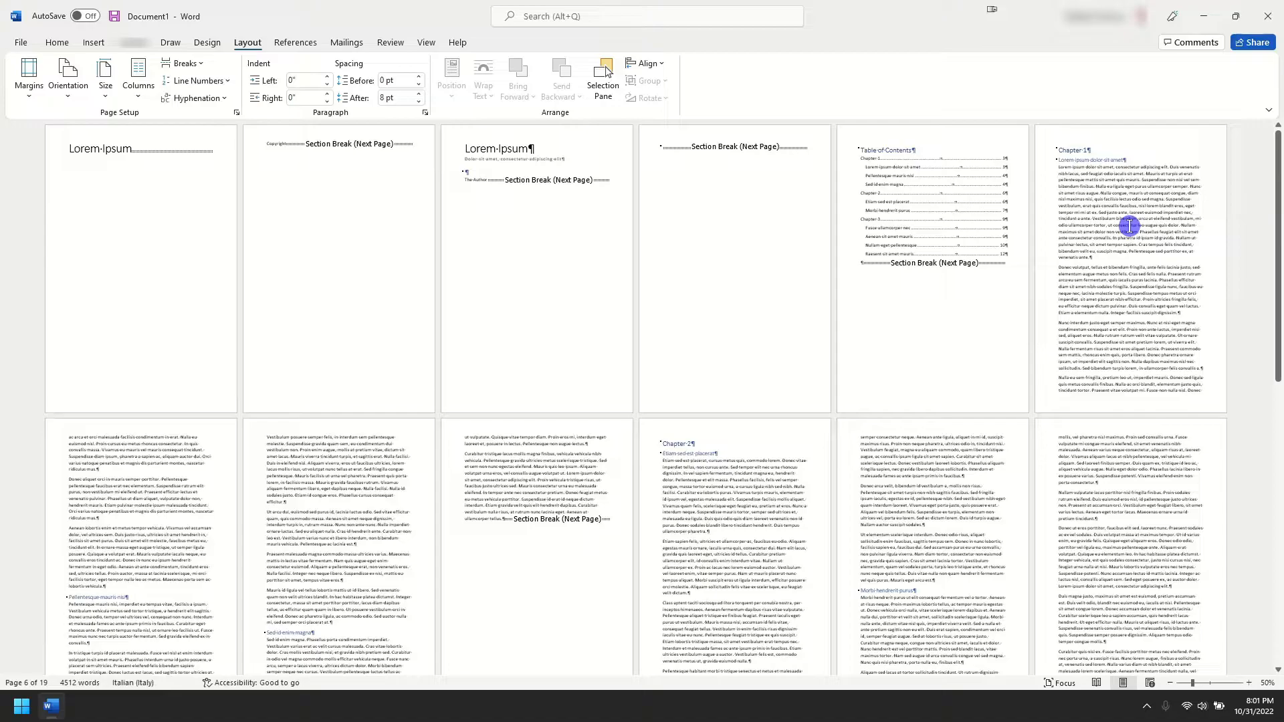
ctrl+scroll(1128, 226, up, 2)
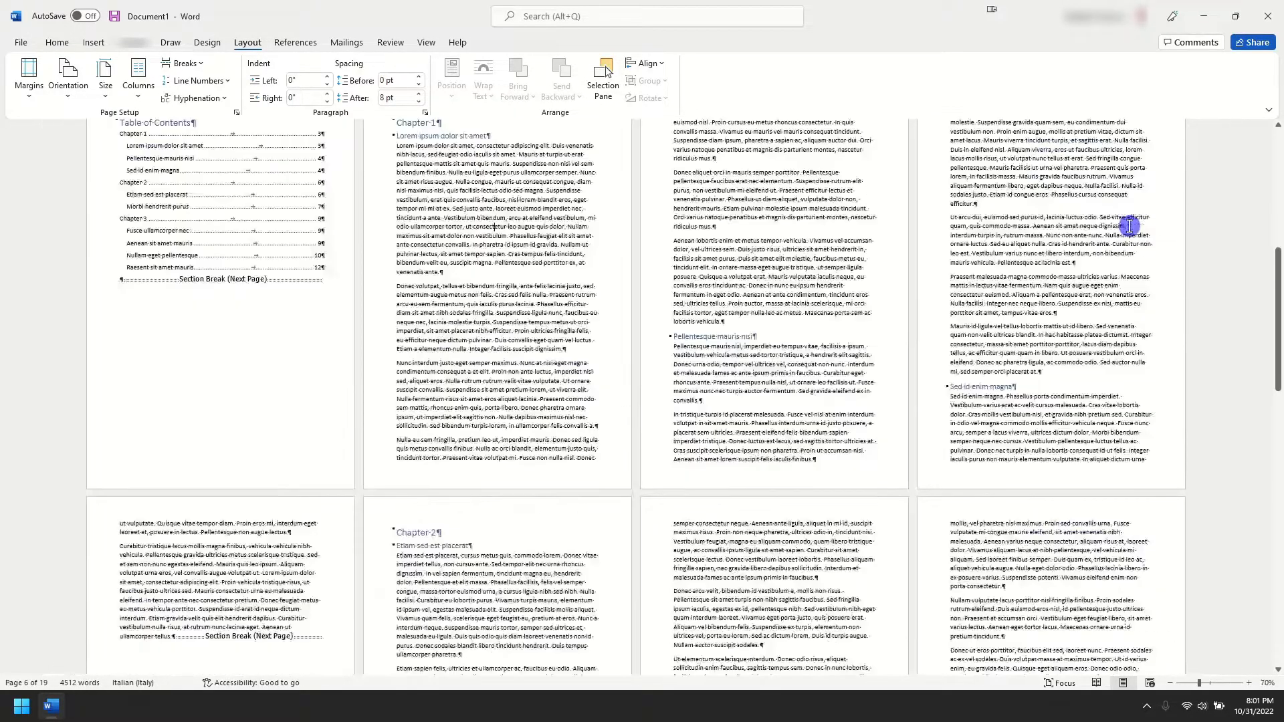
ctrl+scroll(1051, 274, up, 1)
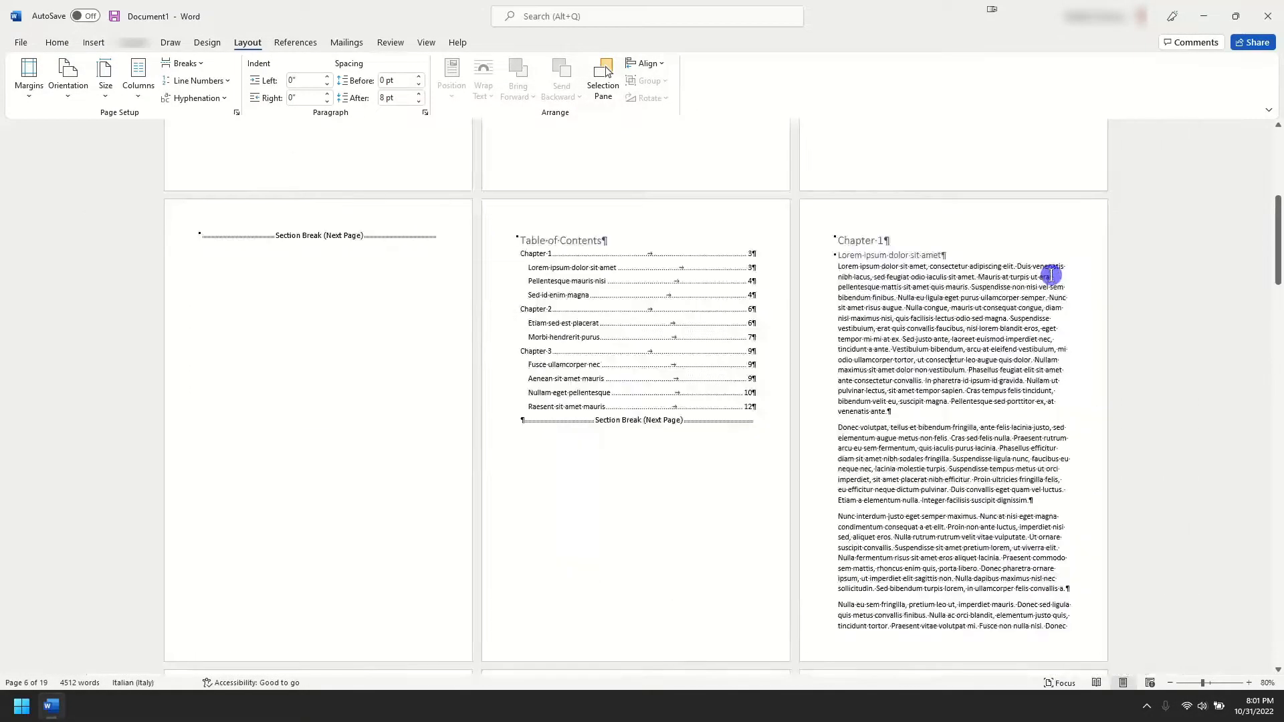
ctrl+scroll(1051, 274, up, 1)
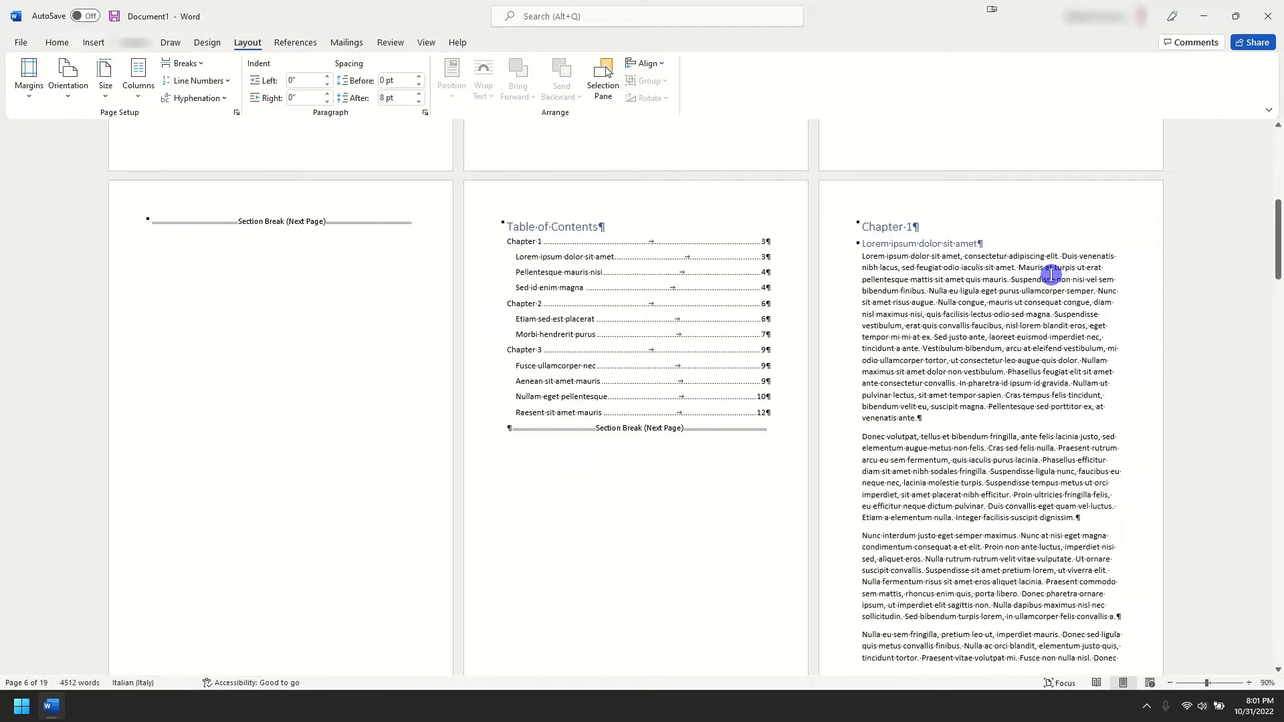
double_click(959, 201)
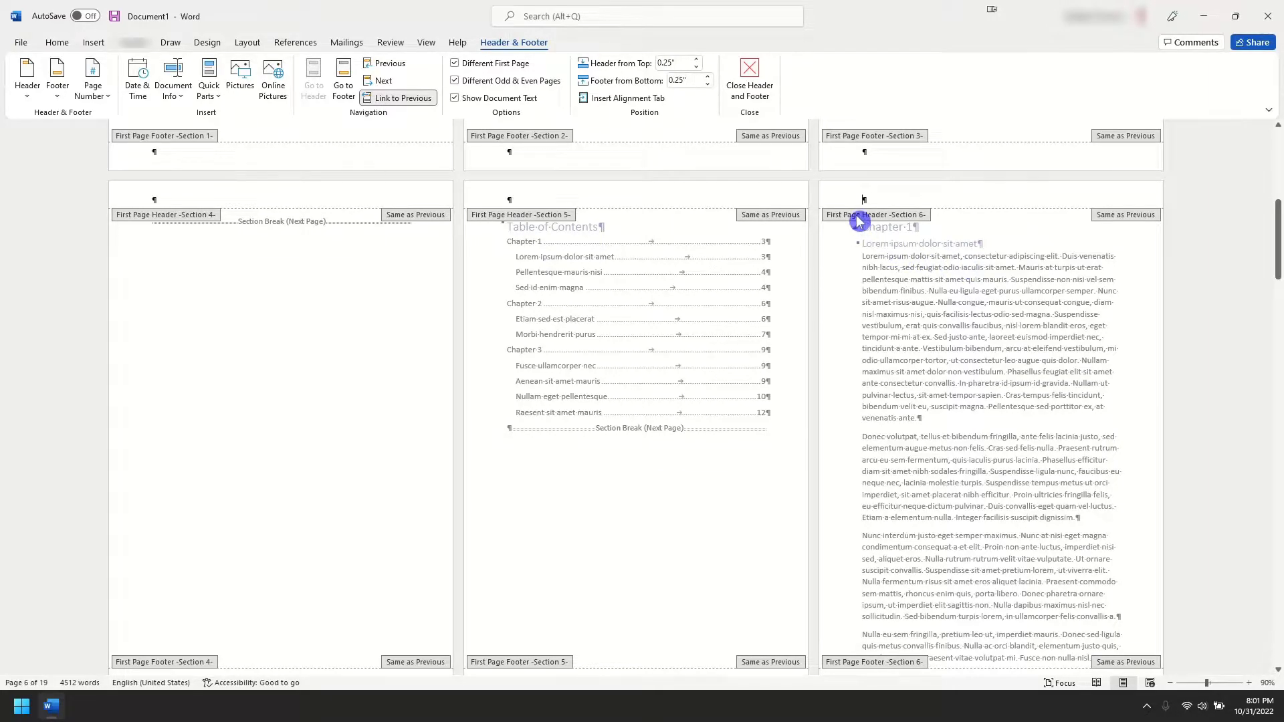
scroll(952, 303, down, 1)
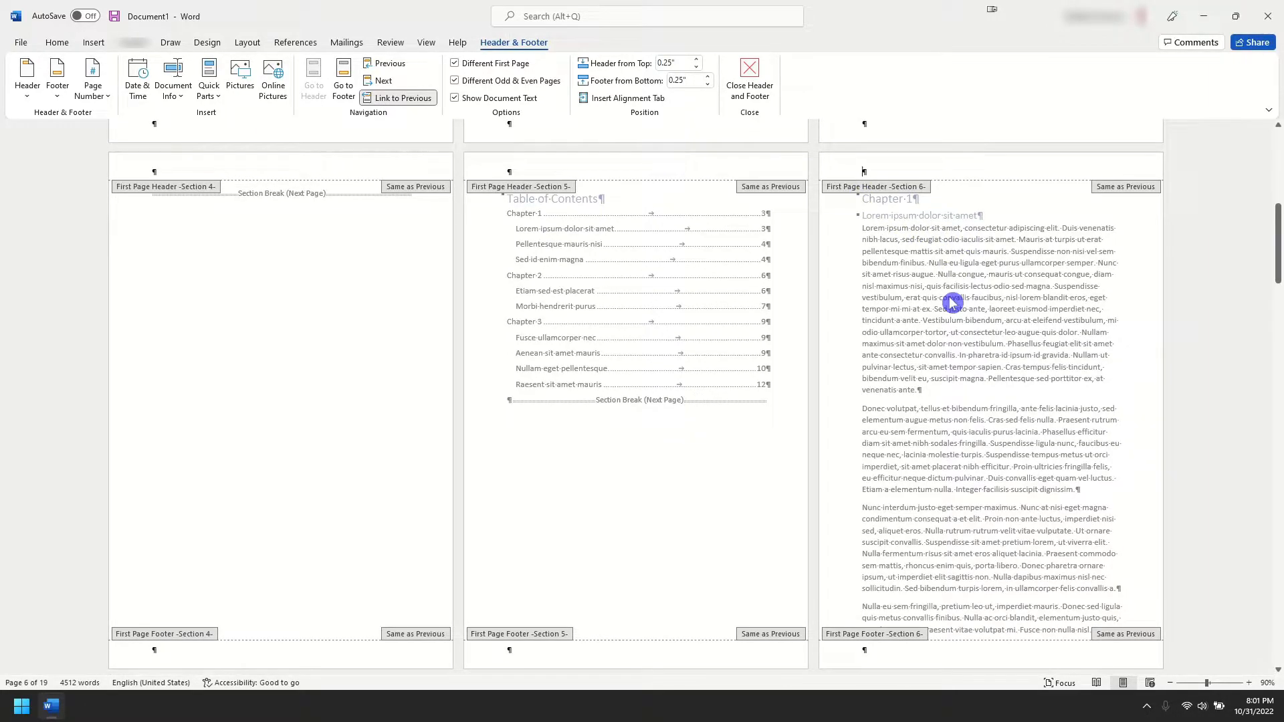
scroll(952, 303, down, 2)
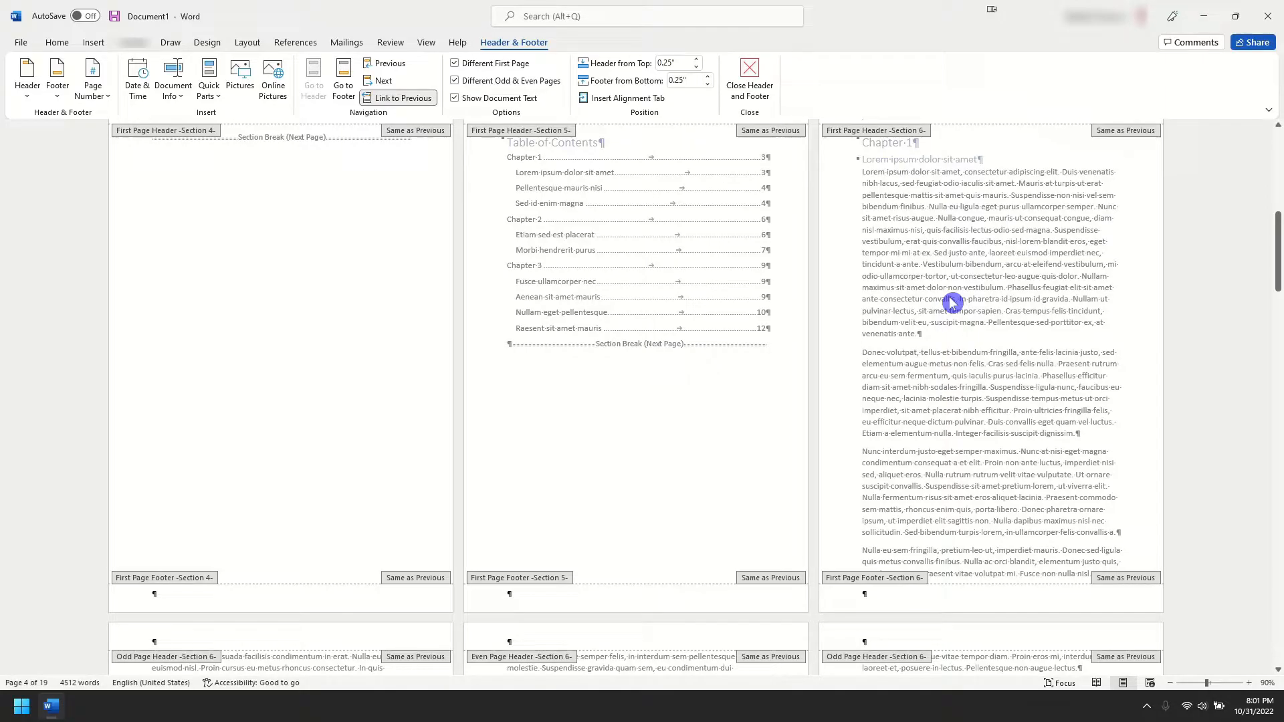
scroll(952, 303, up, 2)
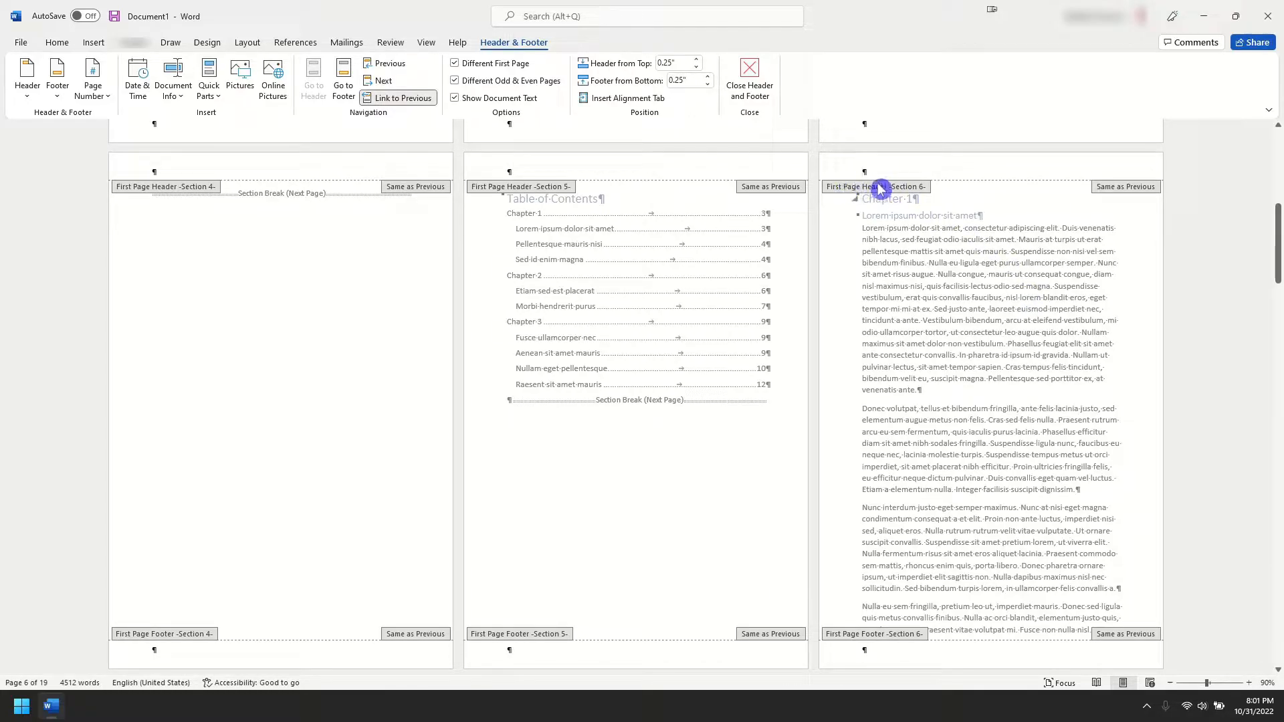
text(First page)
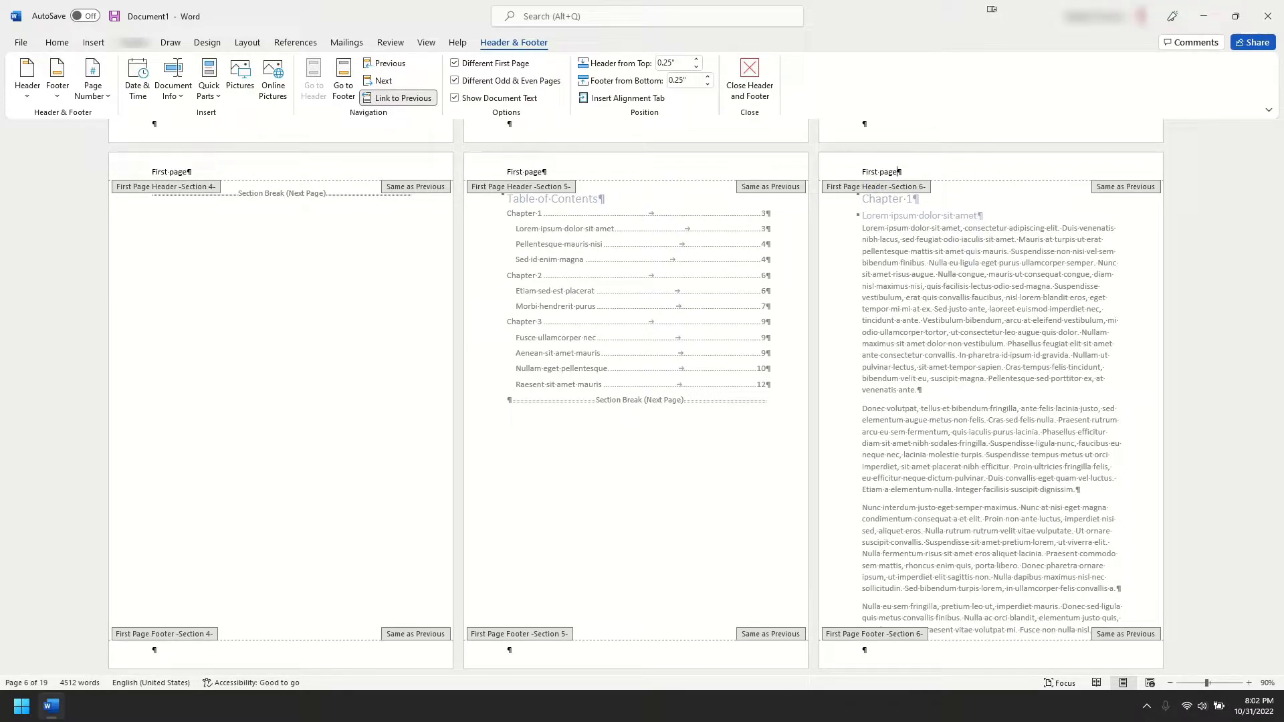
Enter "Odd page" in the odd-page header and "Even page" in the even-page header of Chapter 1, then exit header editing
scroll(958, 253, down, 5)
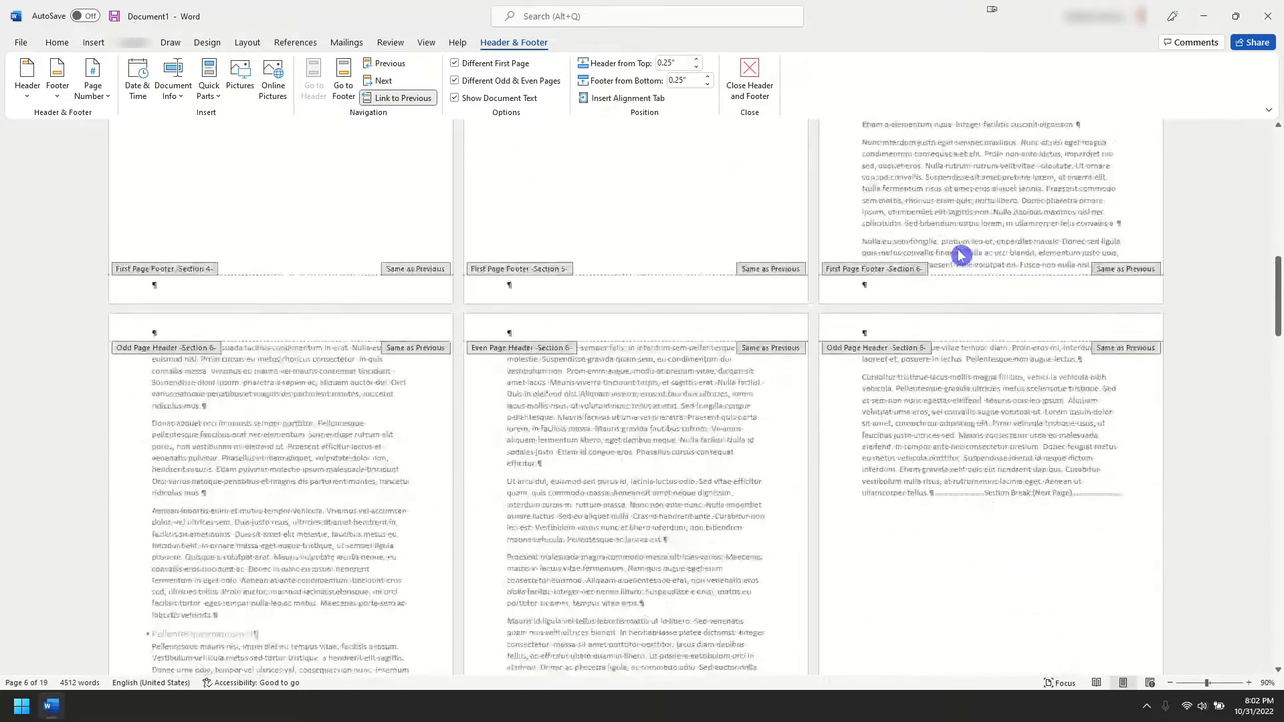
click(864, 334)
text(Odd)
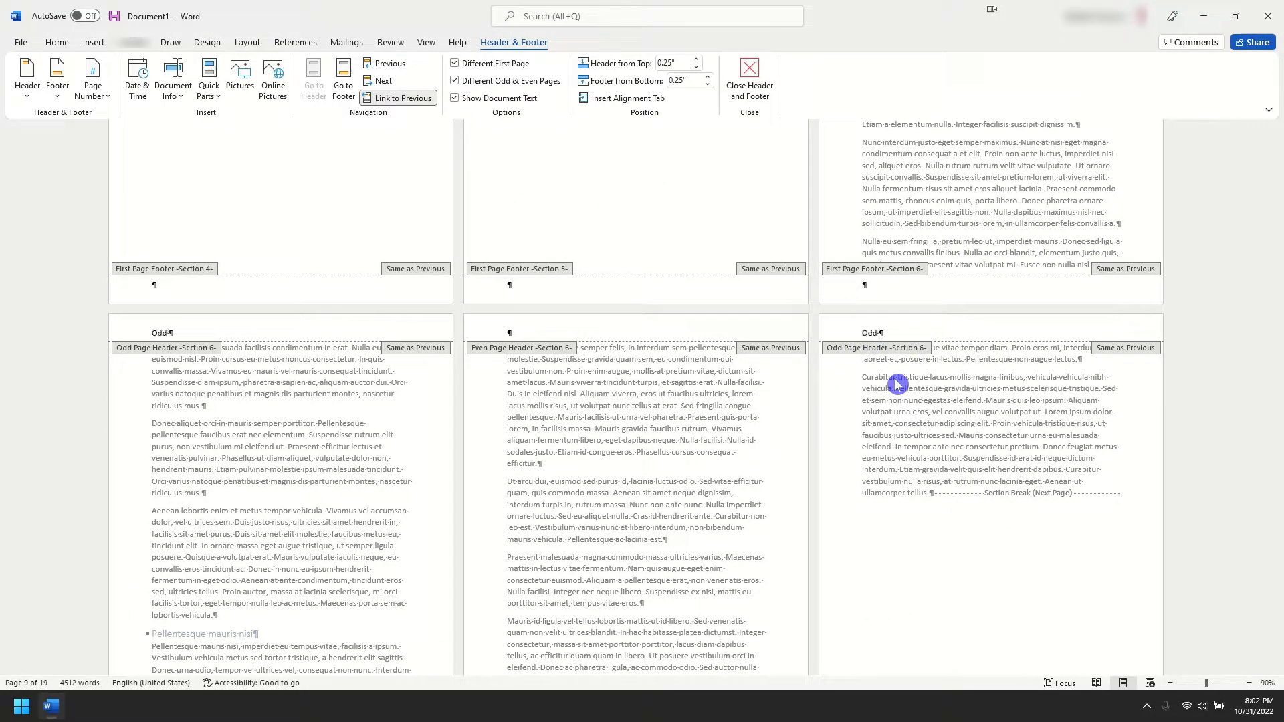
text( page)
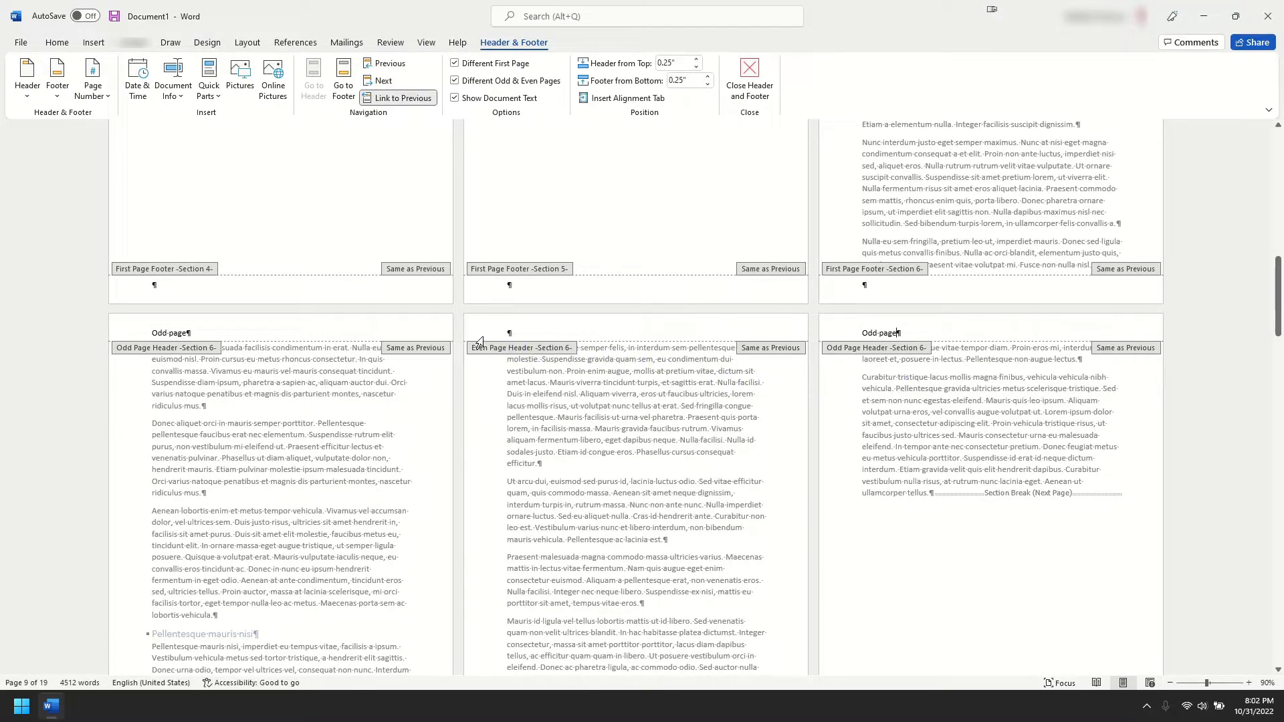
click(519, 333)
text(Even page)
click(749, 79)
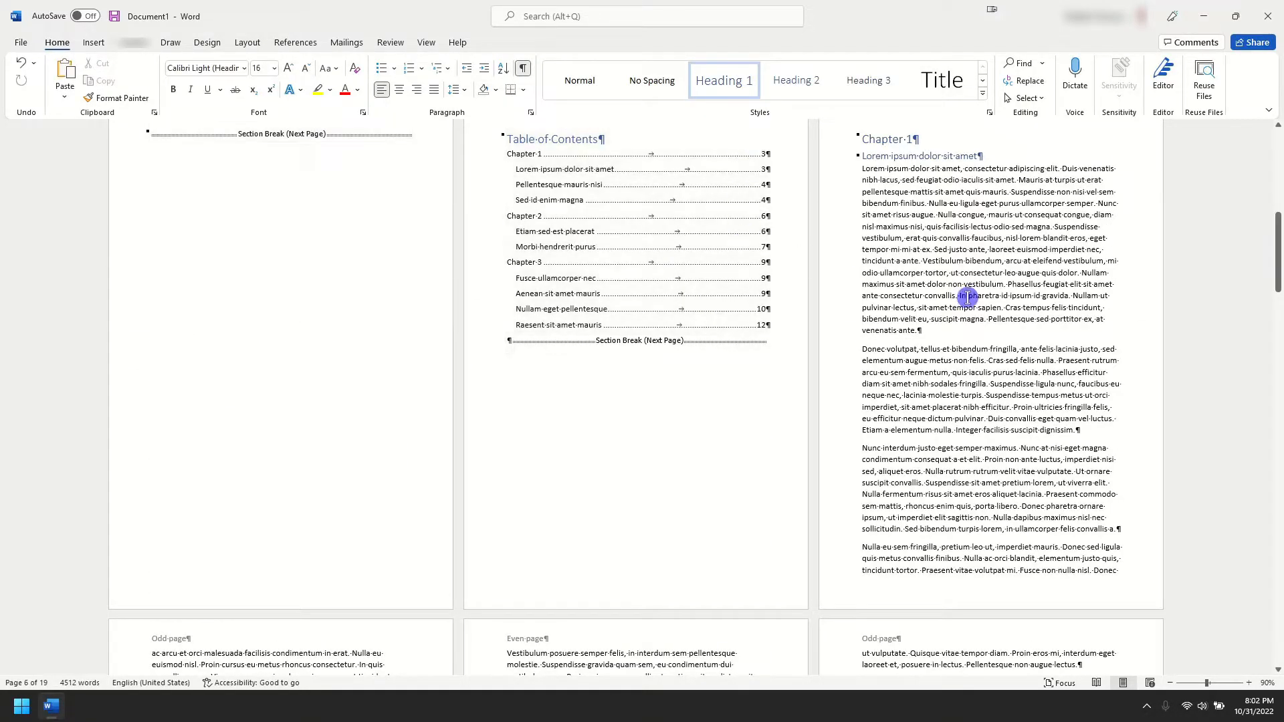
Review how the first, odd and even page headers are distributed from the opening title page through Chapter 2
scroll(970, 295, up, 2)
scroll(969, 297, up, 12)
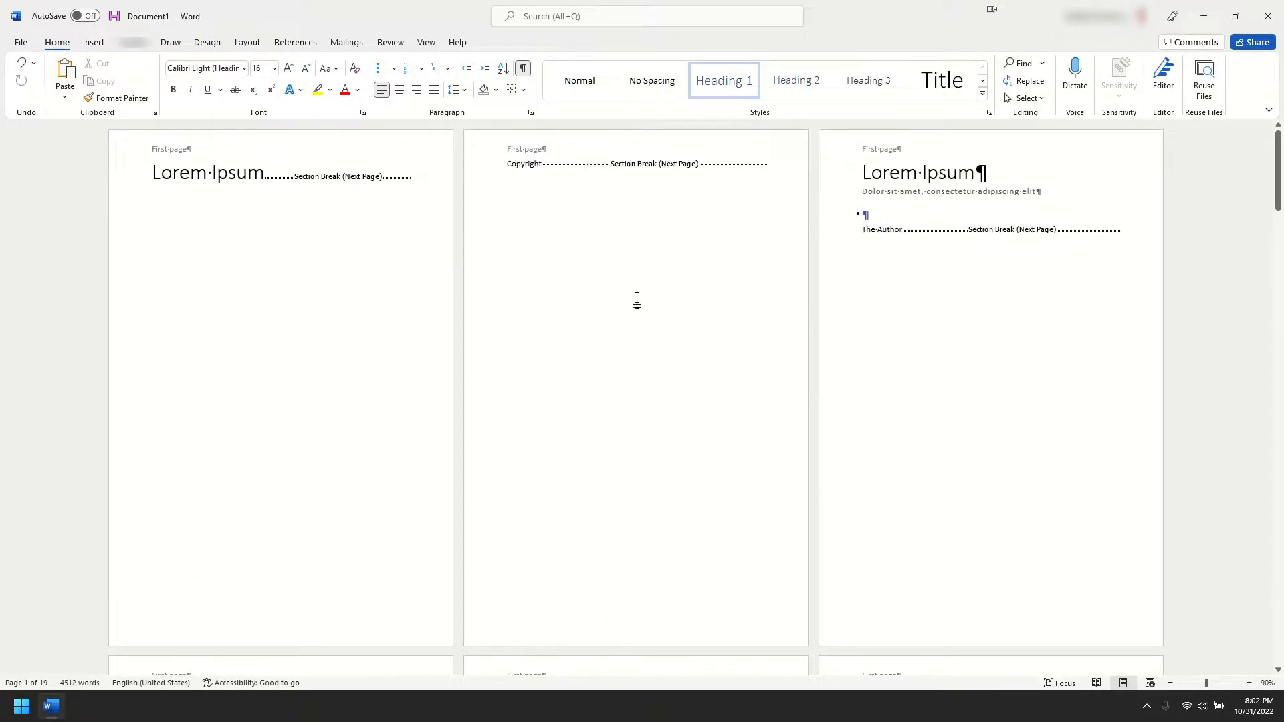
scroll(714, 322, down, 9)
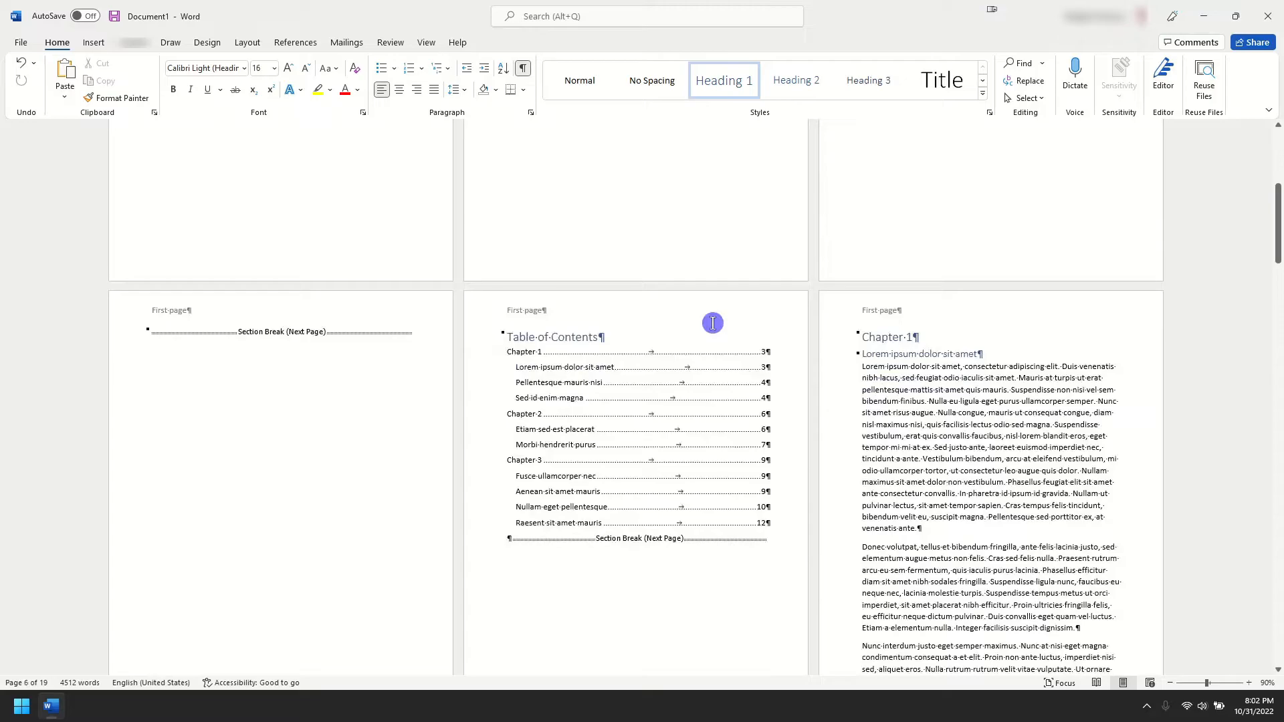
scroll(713, 323, down, 7)
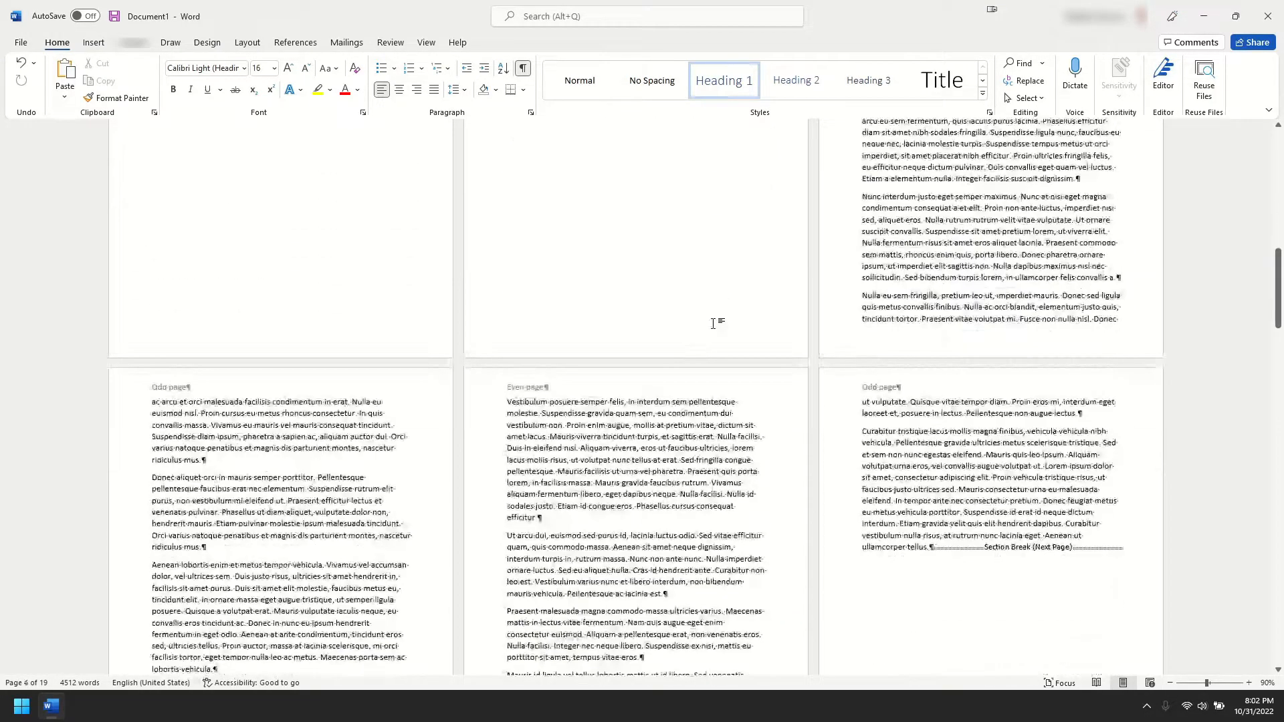
scroll(713, 323, down, 1)
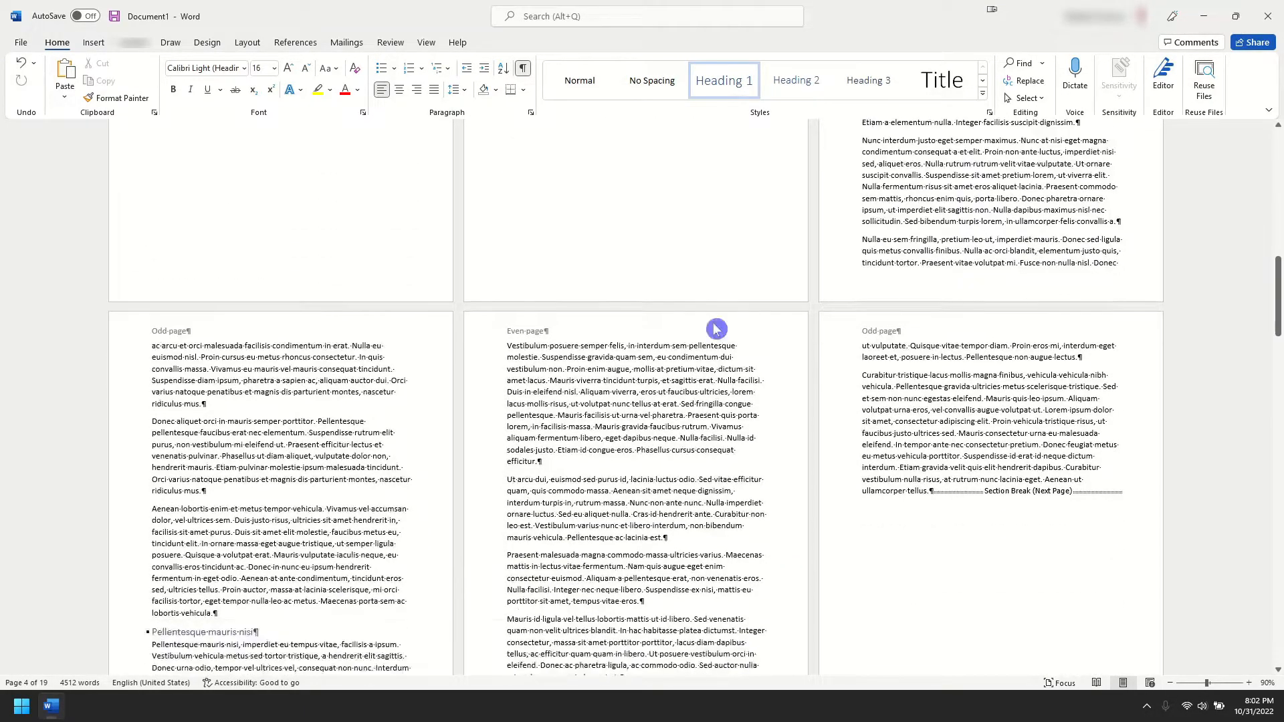
scroll(715, 328, down, 1)
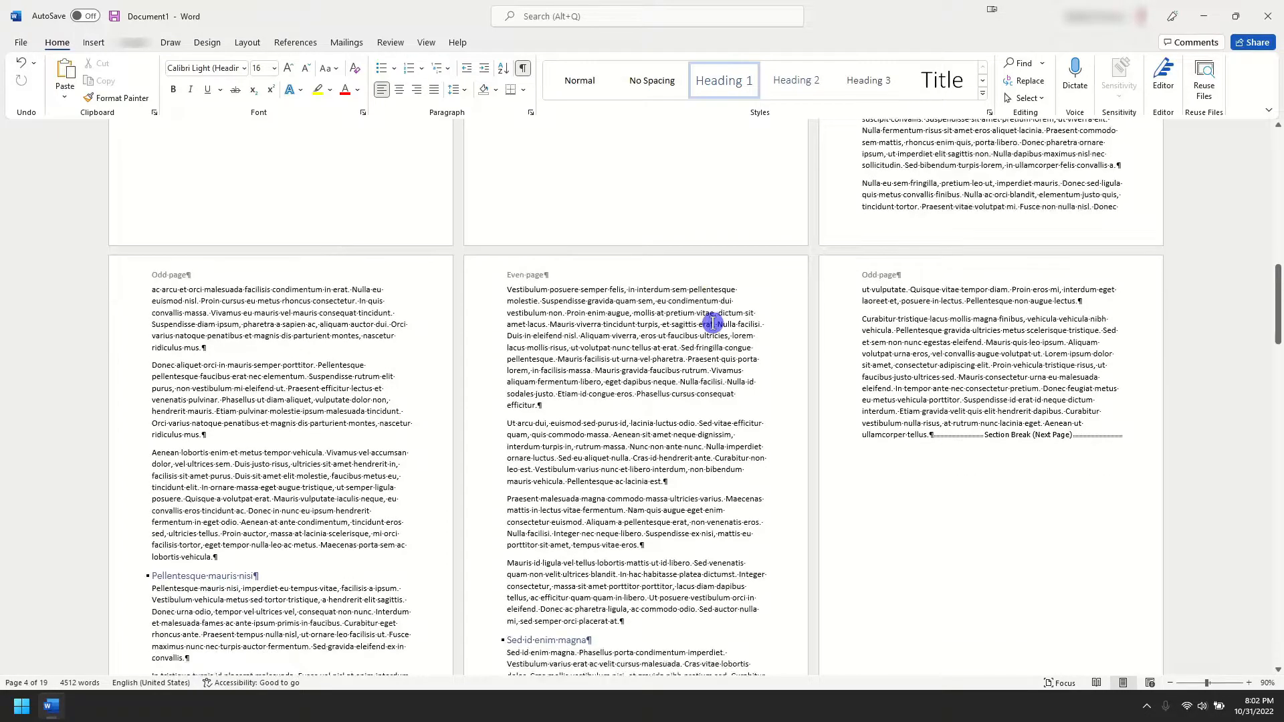
scroll(712, 323, down, 2)
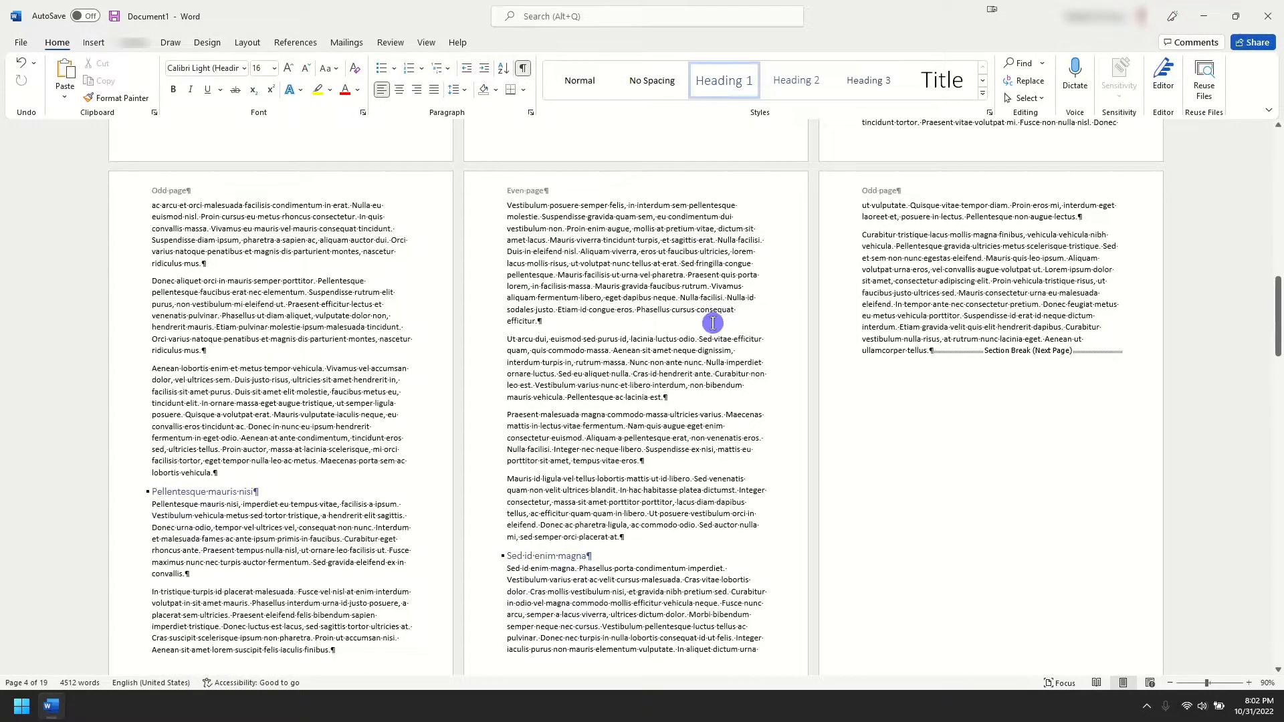
scroll(713, 323, down, 4)
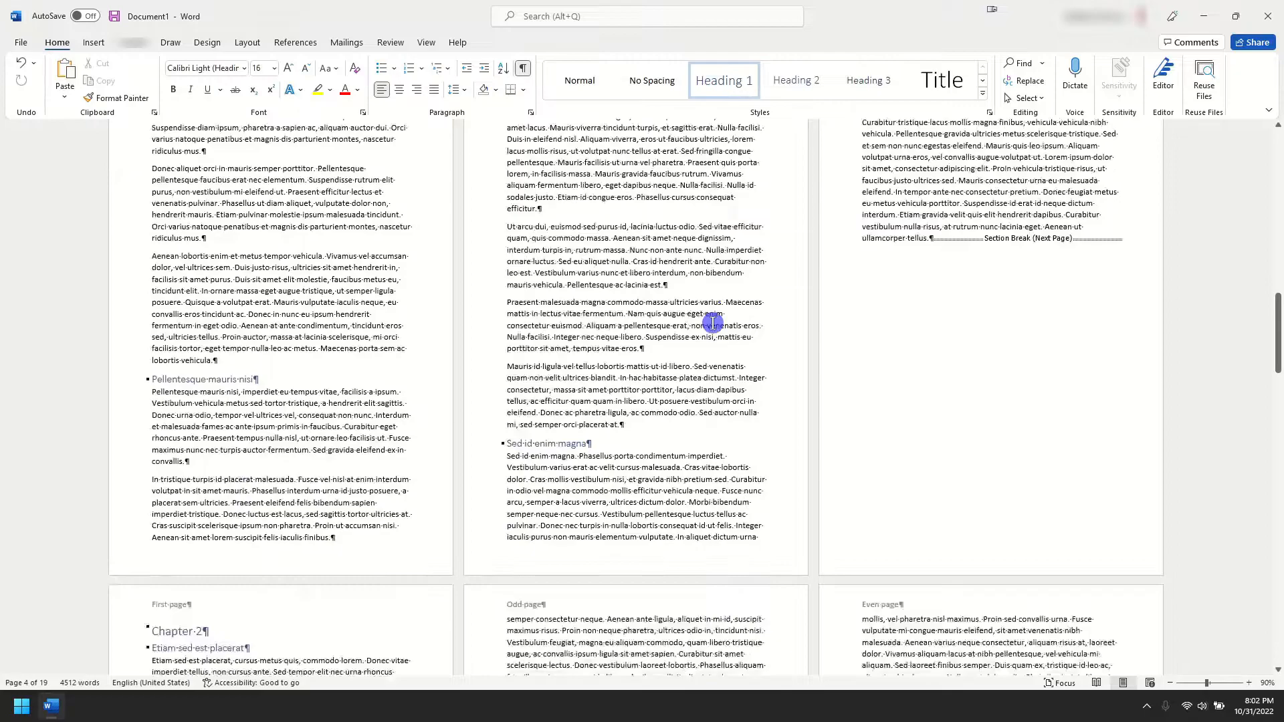
scroll(713, 323, down, 3)
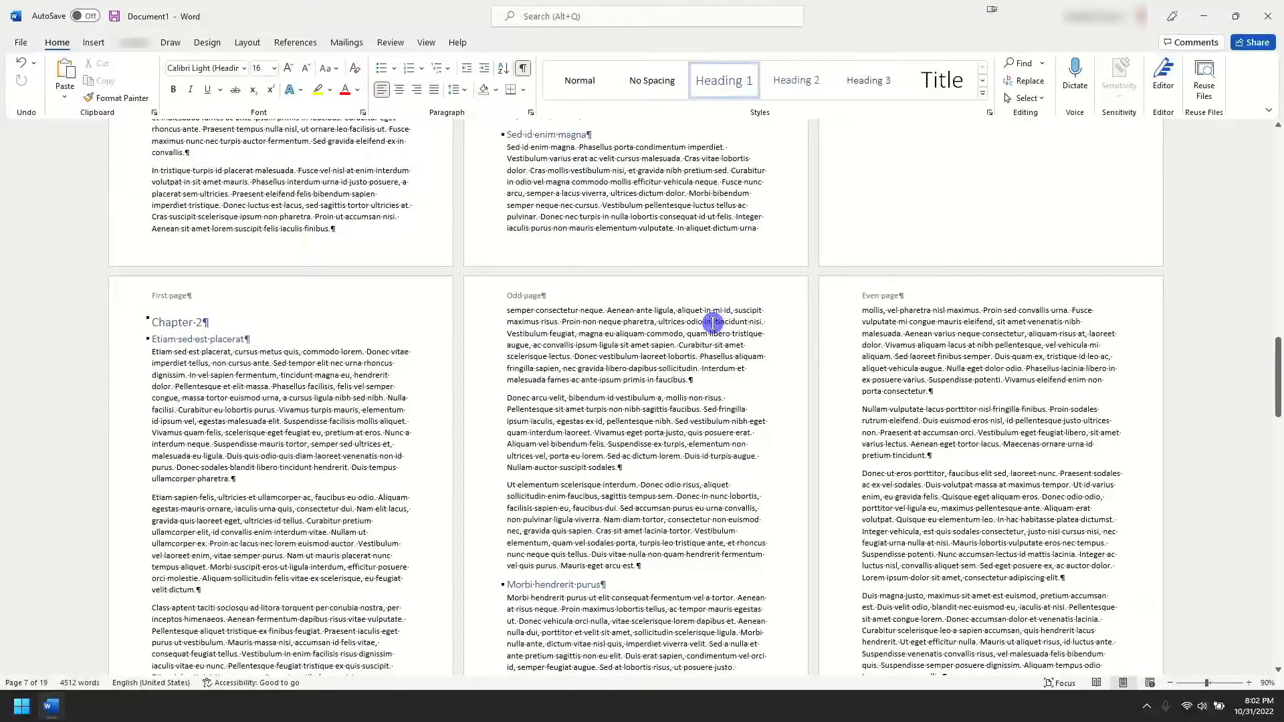
Delete the "First page" text from the first-page header on the Chapter 1 opening page and exit header editing
scroll(712, 323, down, 2)
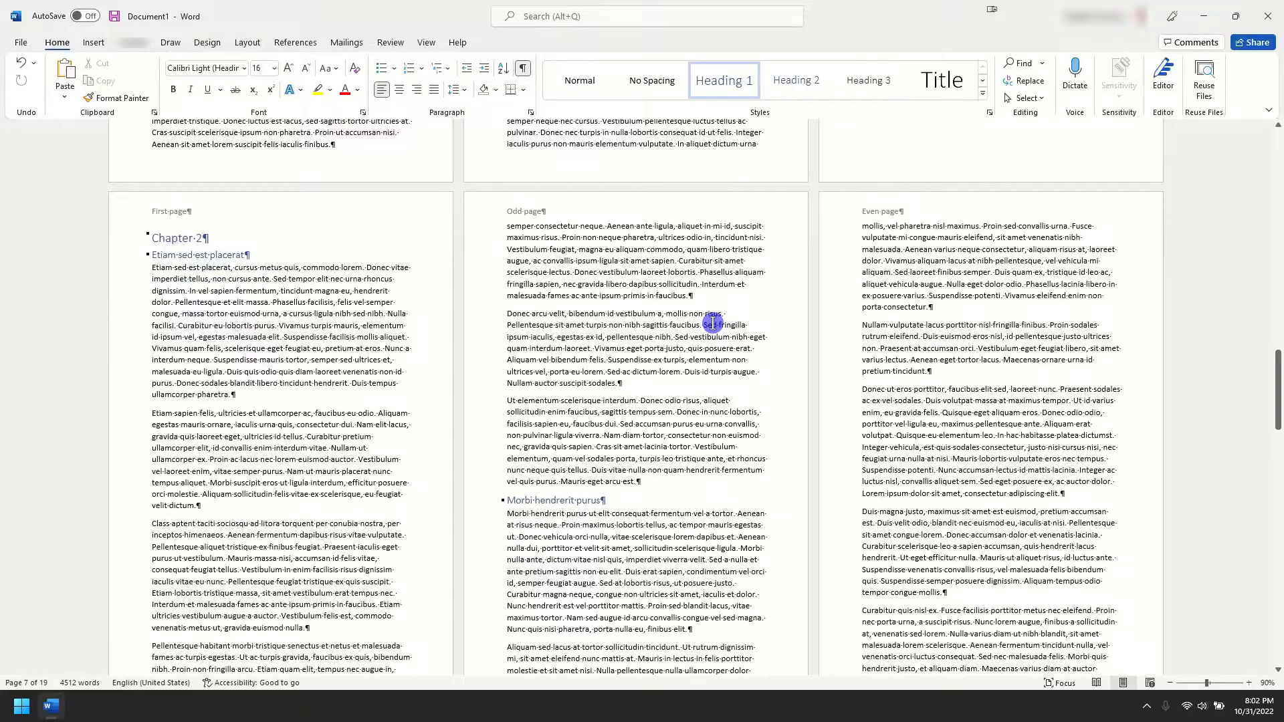
scroll(713, 323, down, 1)
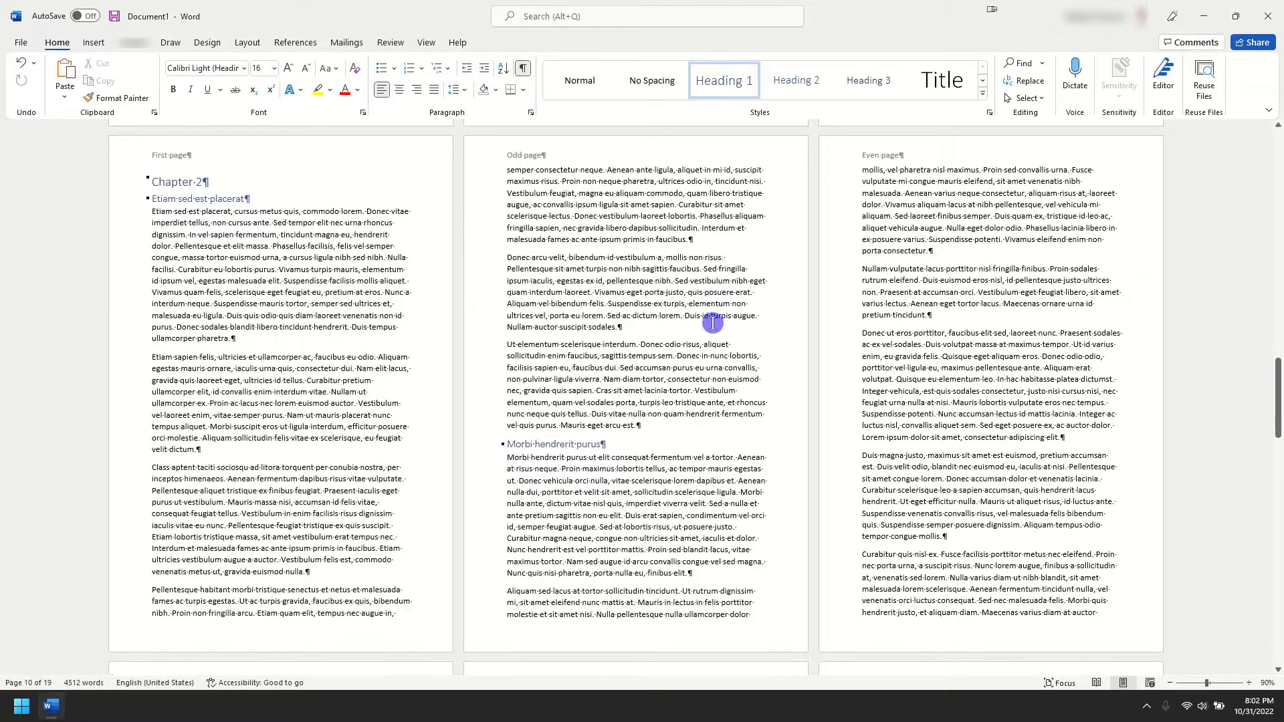
scroll(713, 323, down, 3)
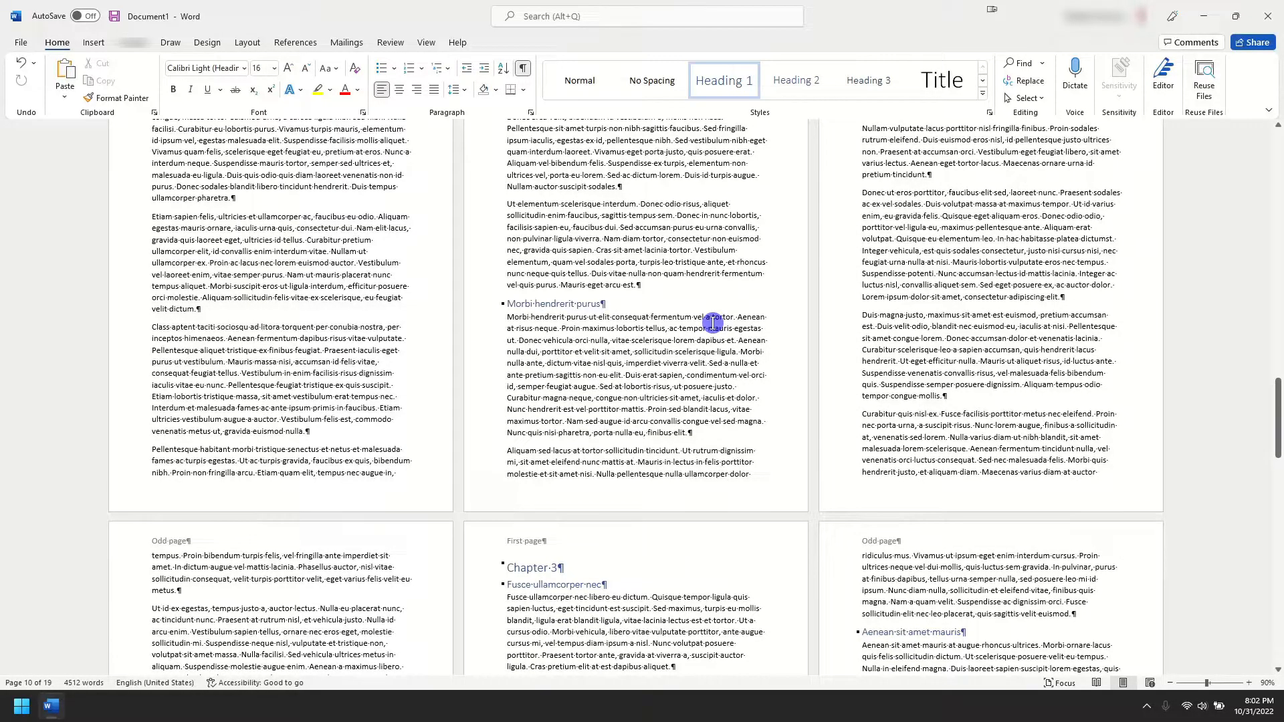
scroll(712, 323, up, 10)
scroll(712, 323, up, 20)
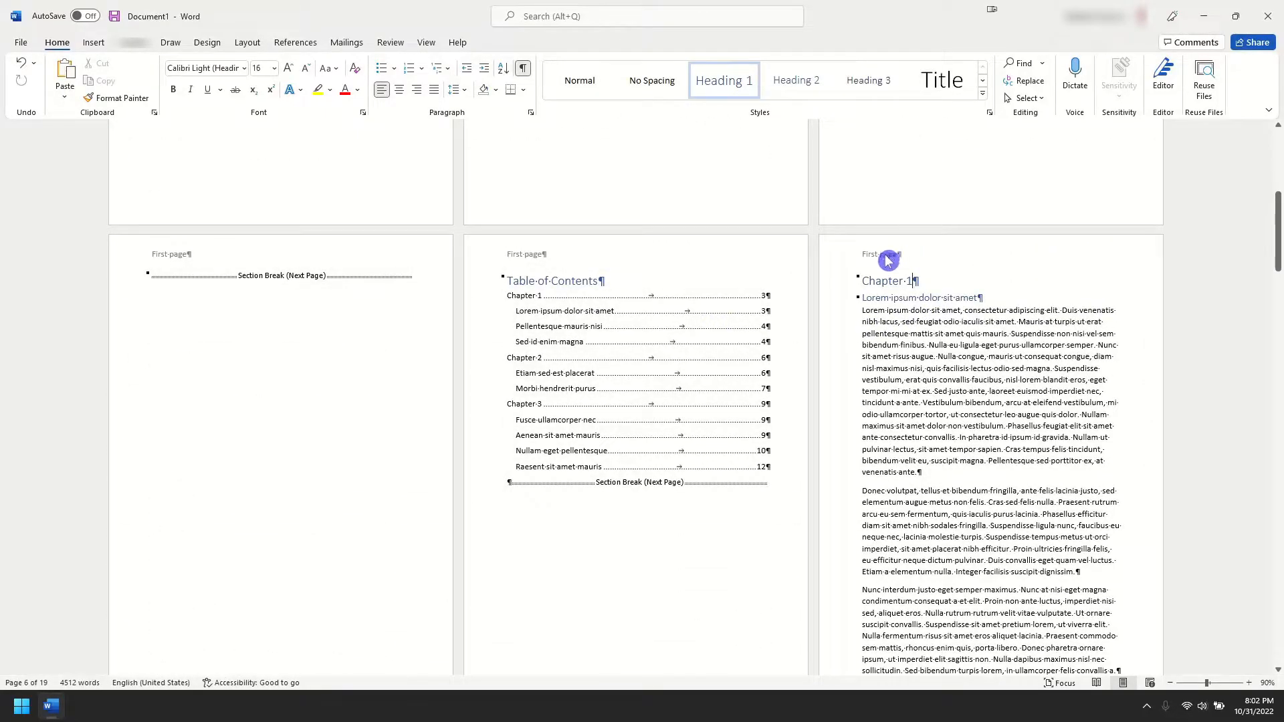
double_click(887, 259)
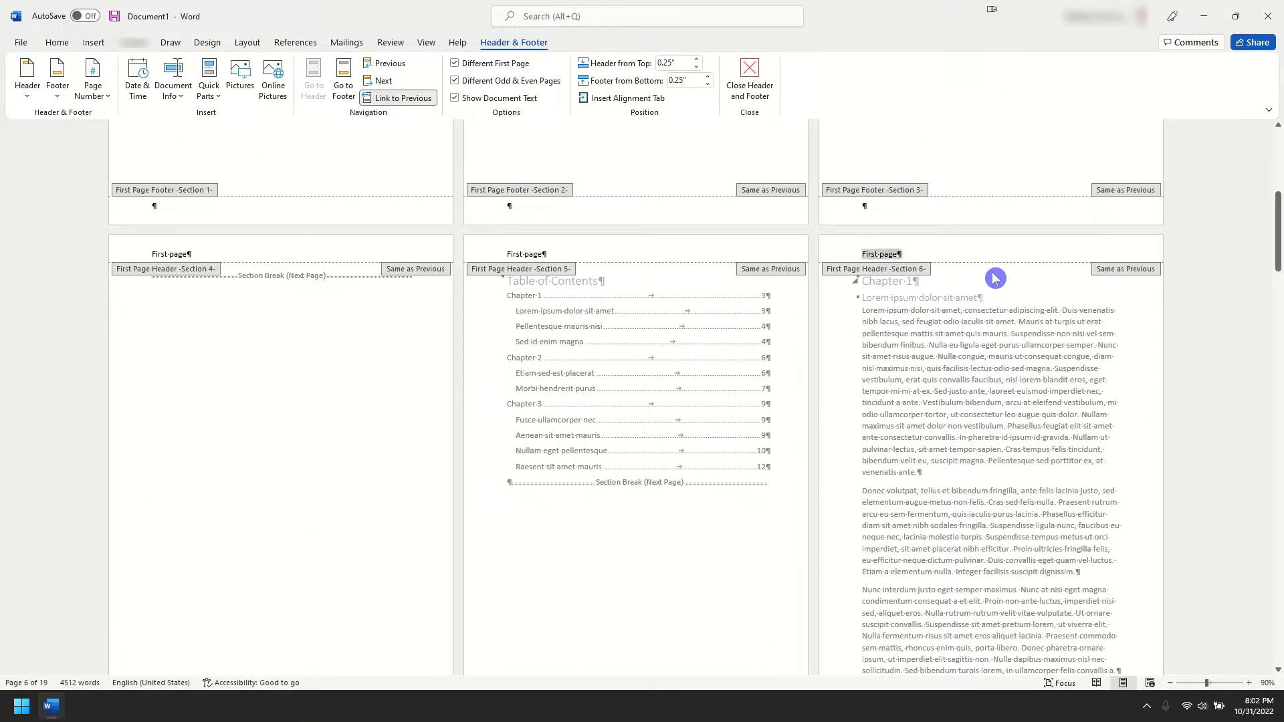
key(Delete)
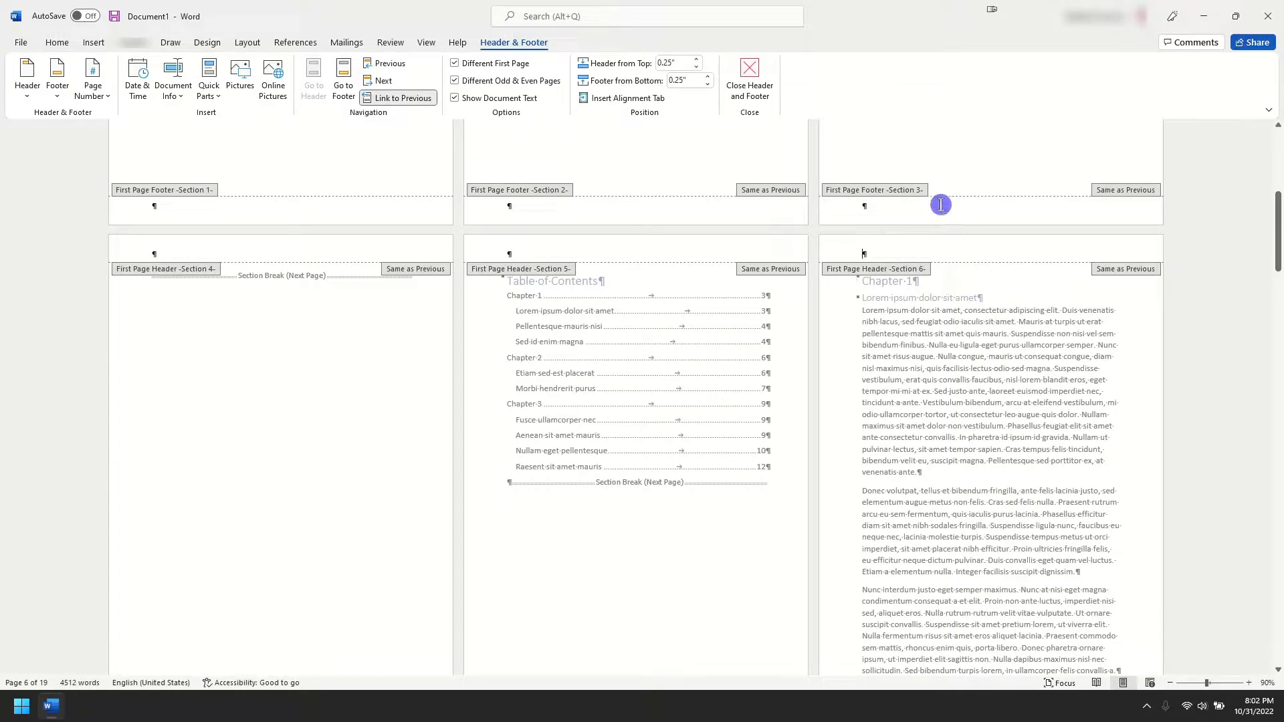
click(750, 79)
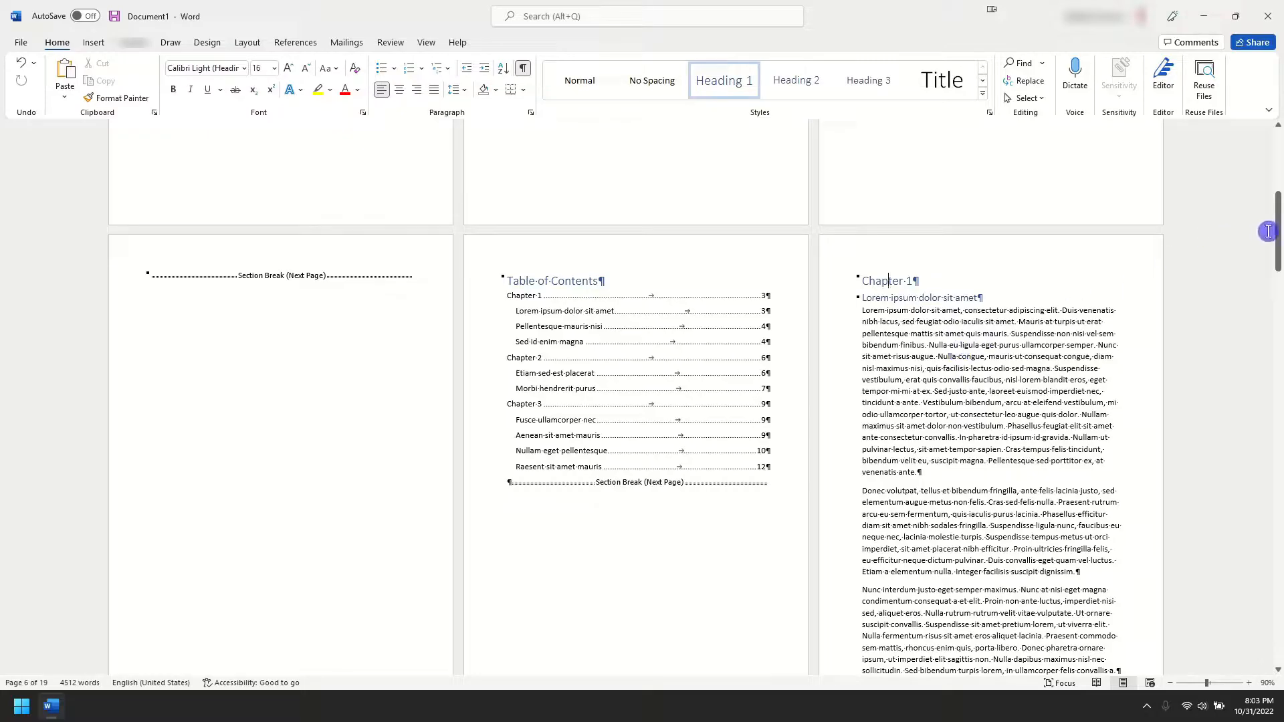
Unlink the first-page header of Section 6, on the Chapter 1 opening page, from the previous section and exit header editing
drag(1274, 231, 1259, 314)
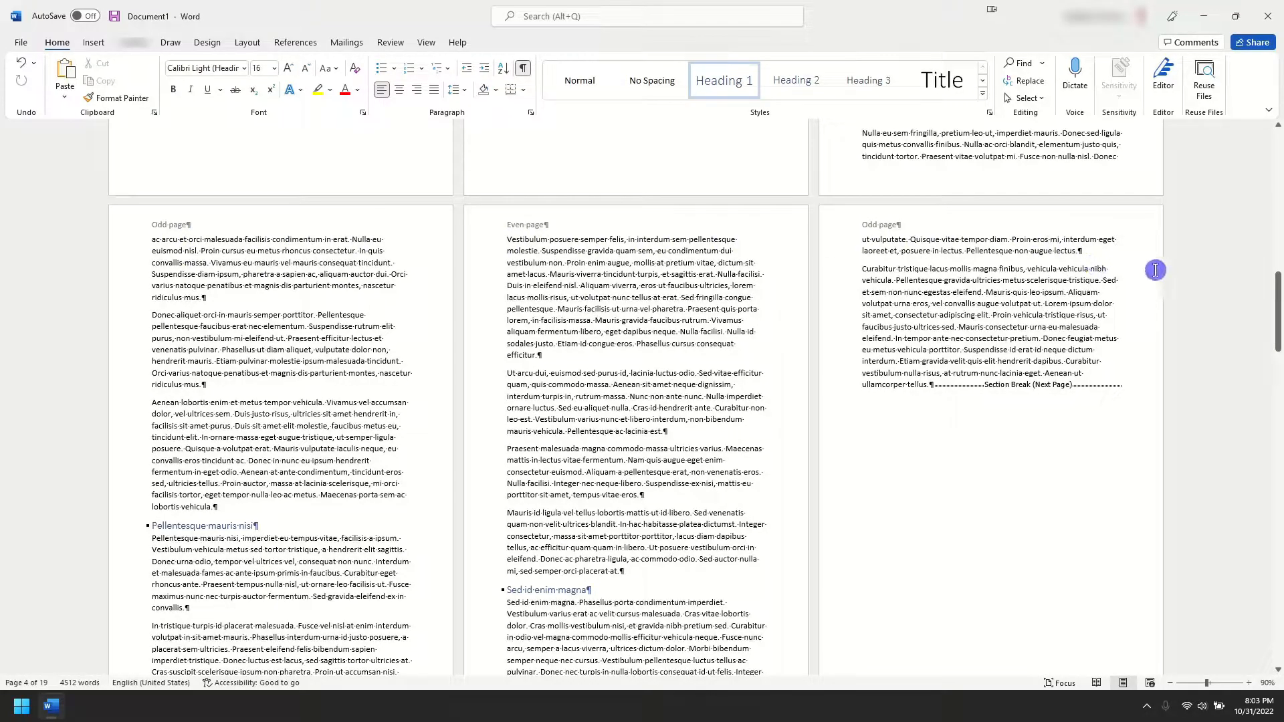
drag(1277, 301, 1276, 224)
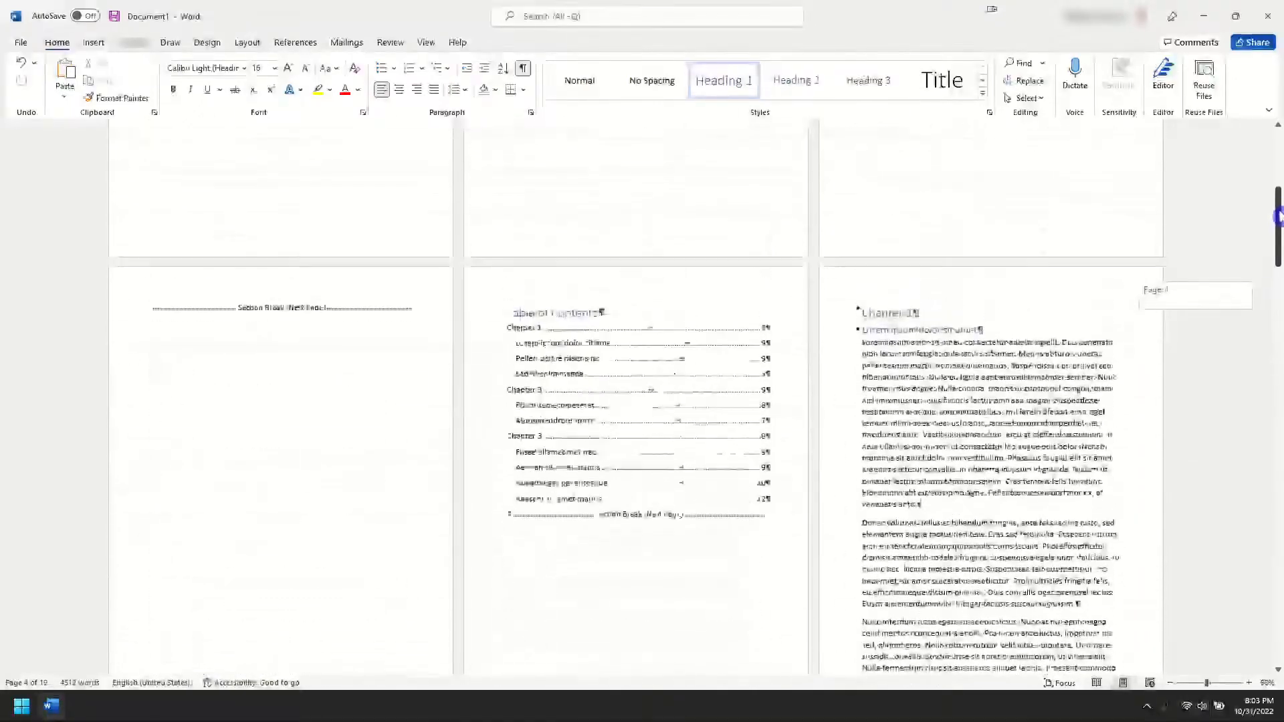
click(899, 308)
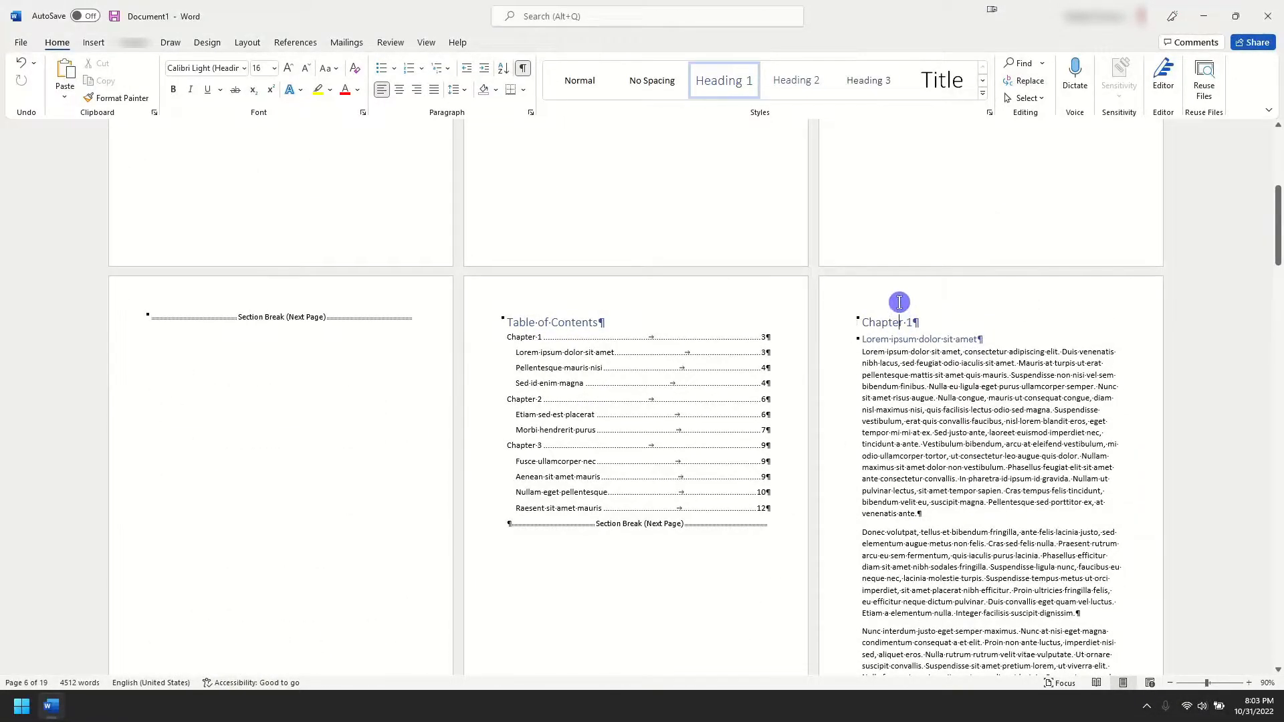
double_click(929, 297)
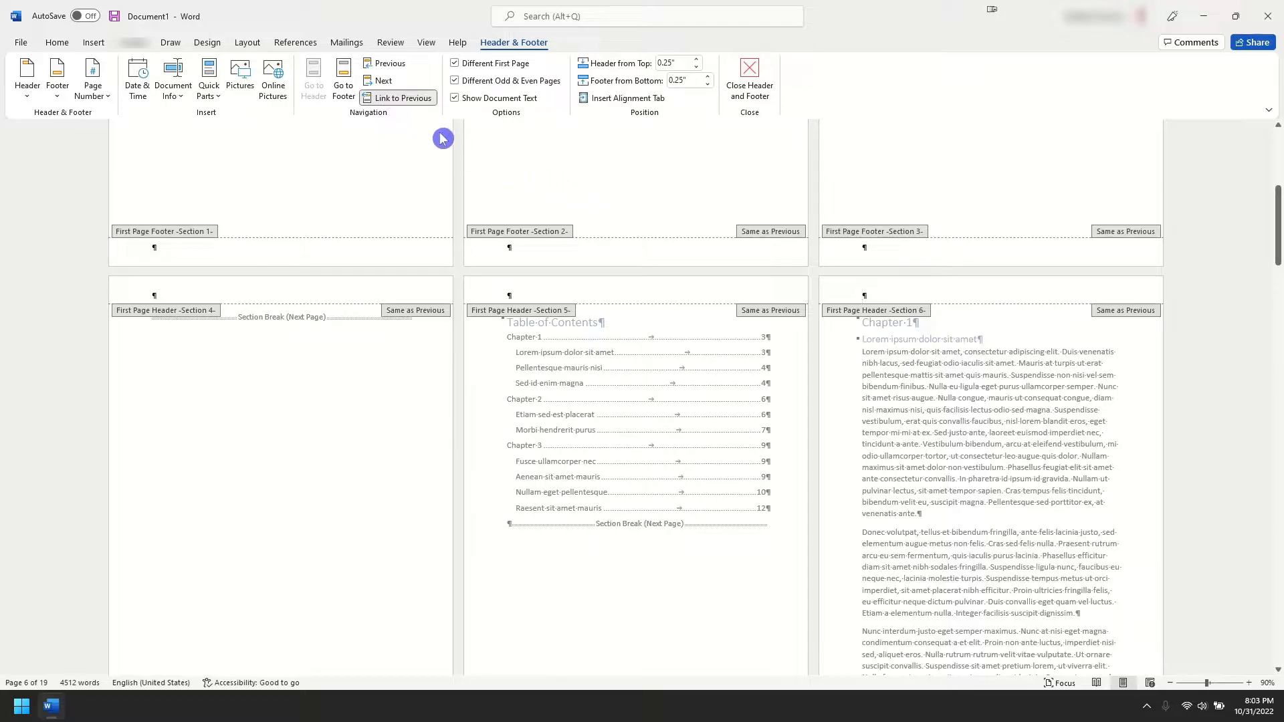
click(421, 102)
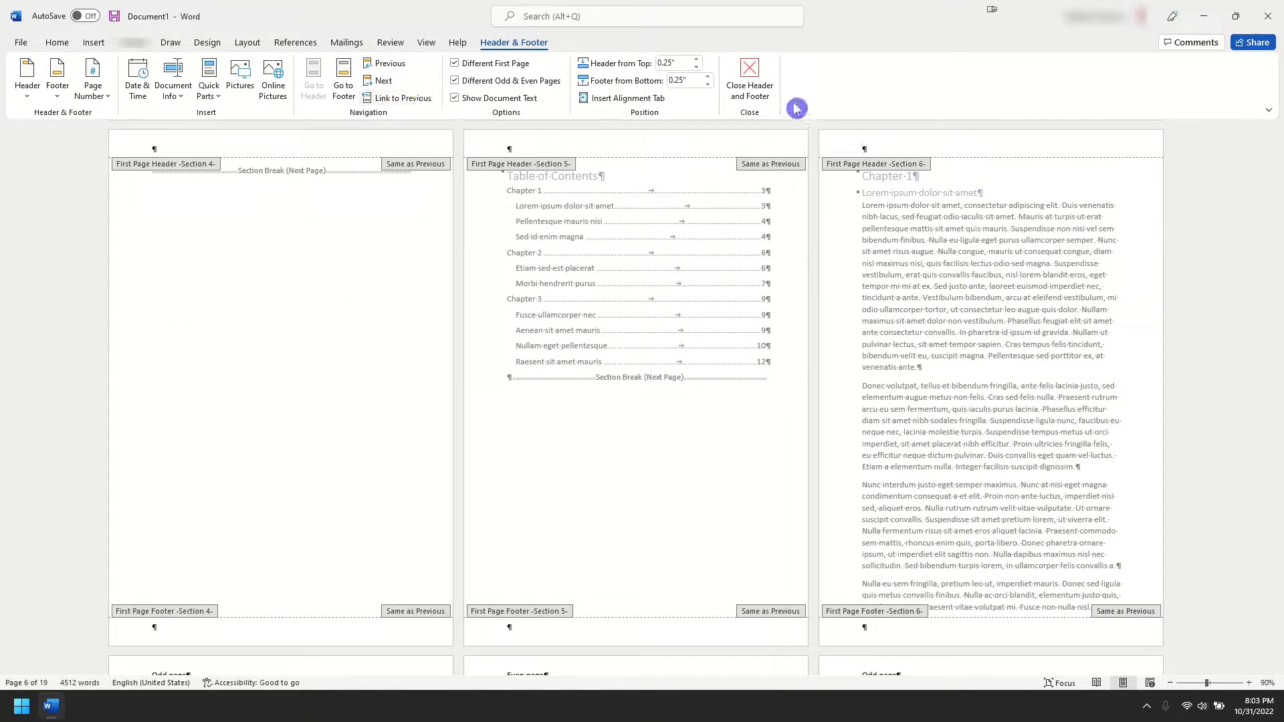
click(756, 76)
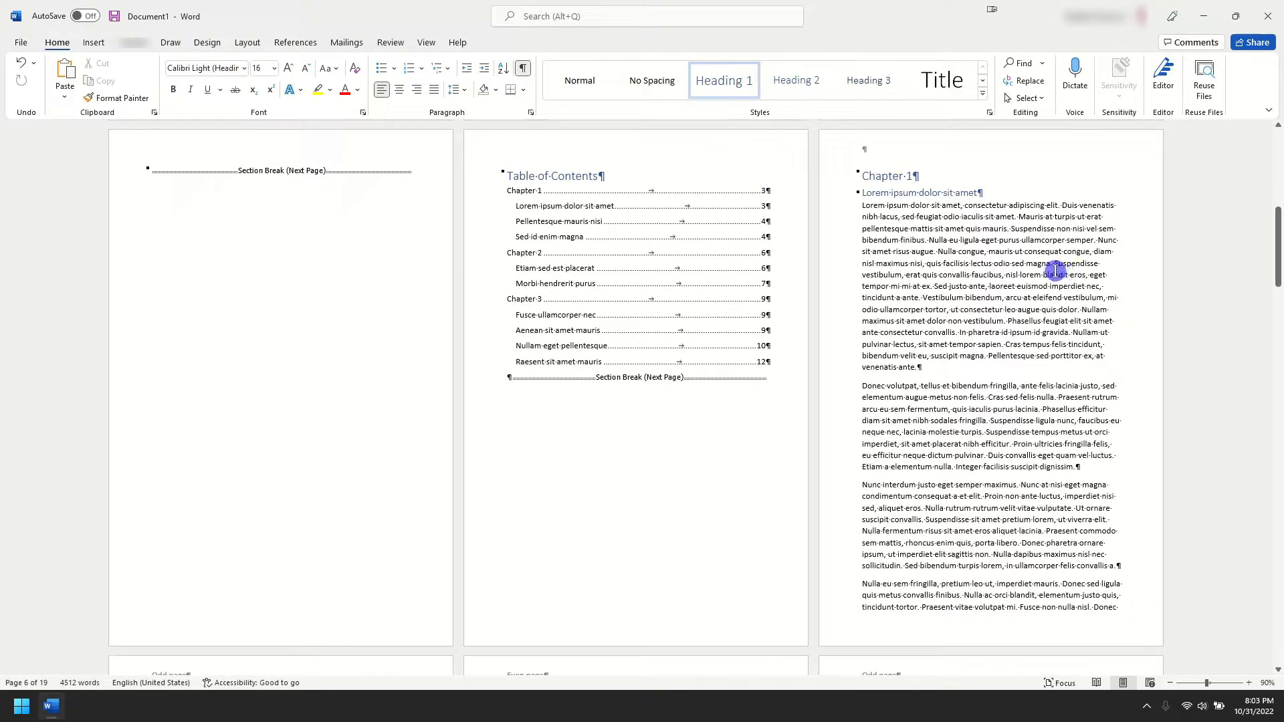
Clear the "Odd page" text from the odd-page header on the last page of Chapter 1
mouse_move(1275, 239)
mouse_down()
mouse_move(1274, 276)
mouse_move(1275, 153)
mouse_move(1272, 232)
mouse_up()
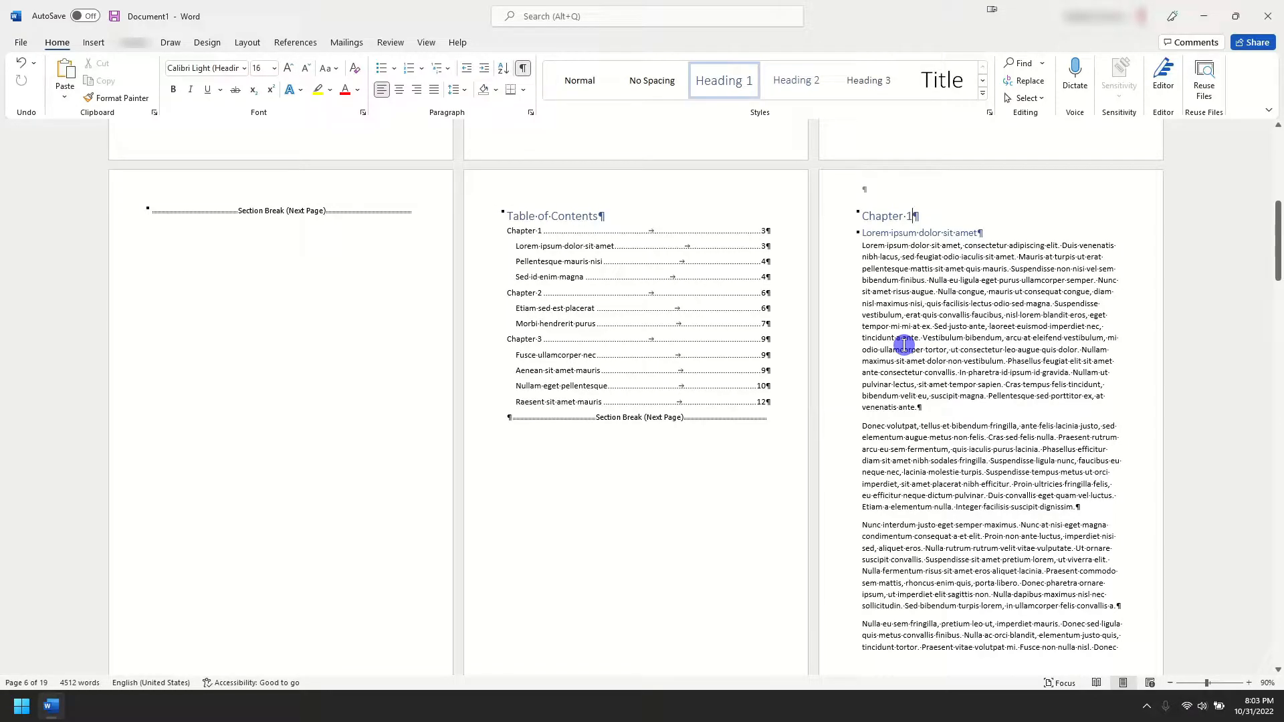
scroll(903, 344, down, 10)
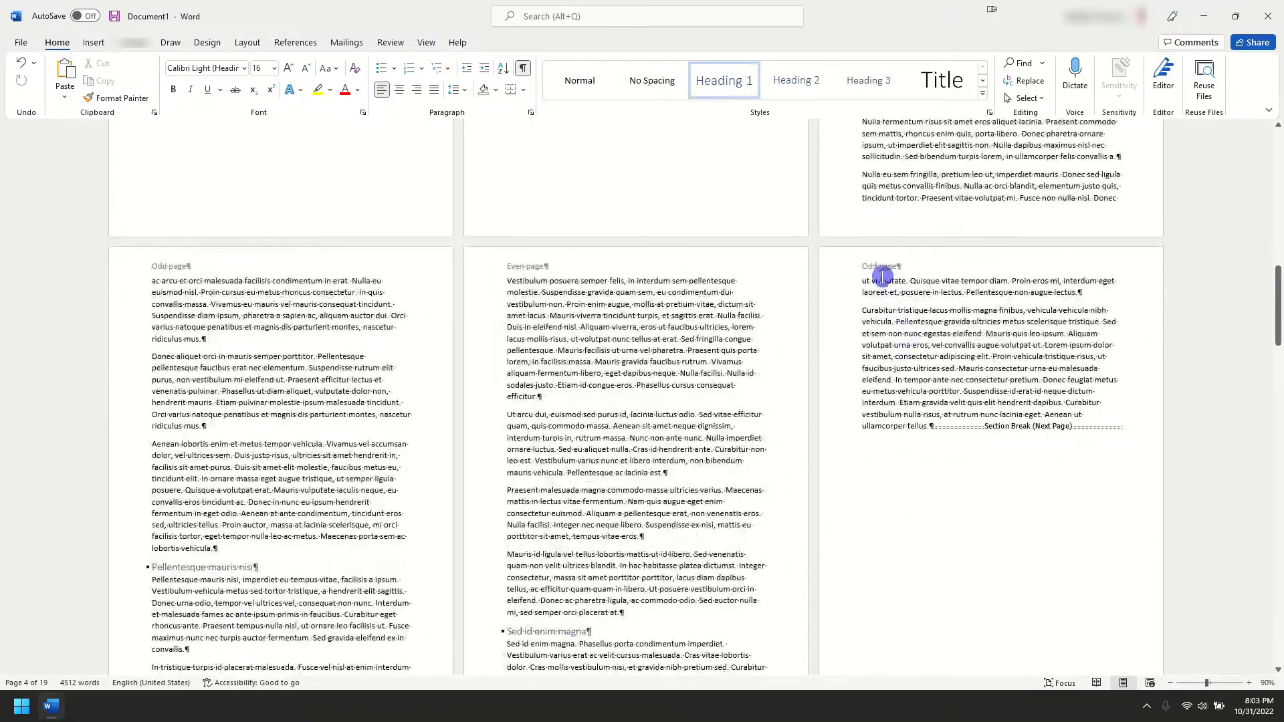
double_click(881, 266)
key(ctrl+a)
key(Delete)
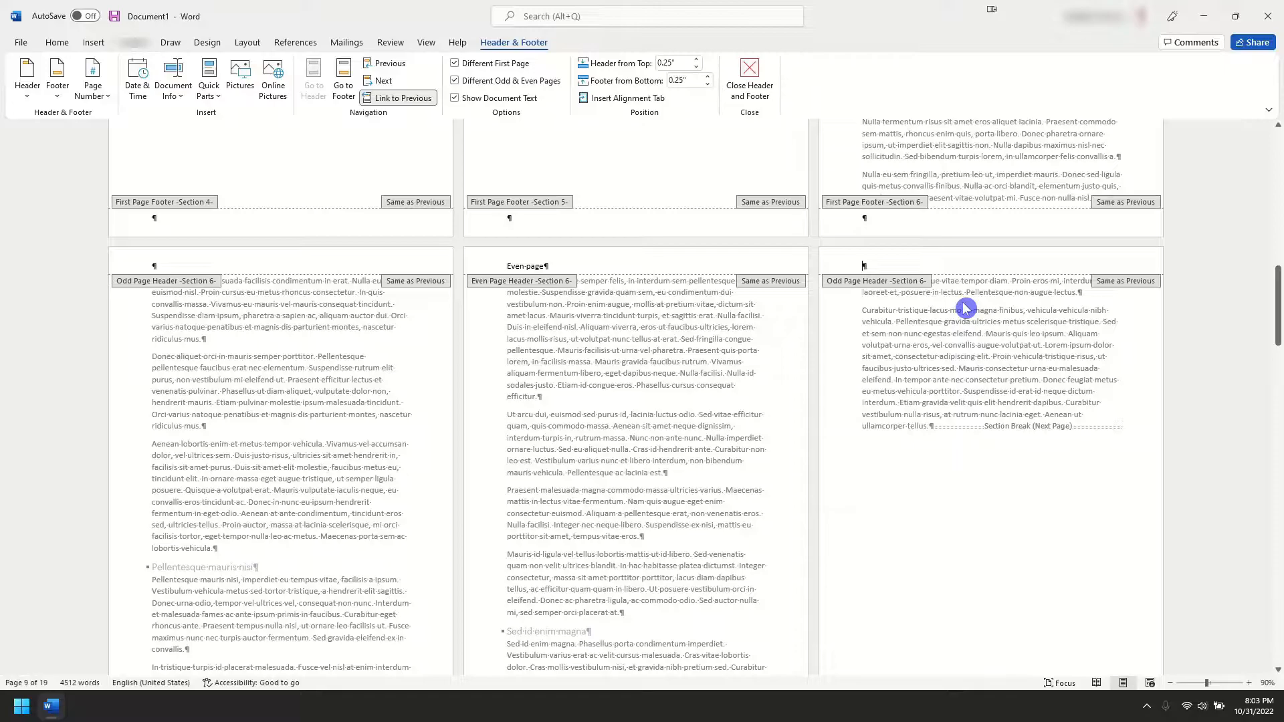
Insert a Page field in the 1, 2, 3 format into the odd-page header of Chapter 1 and right-align it
click(94, 43)
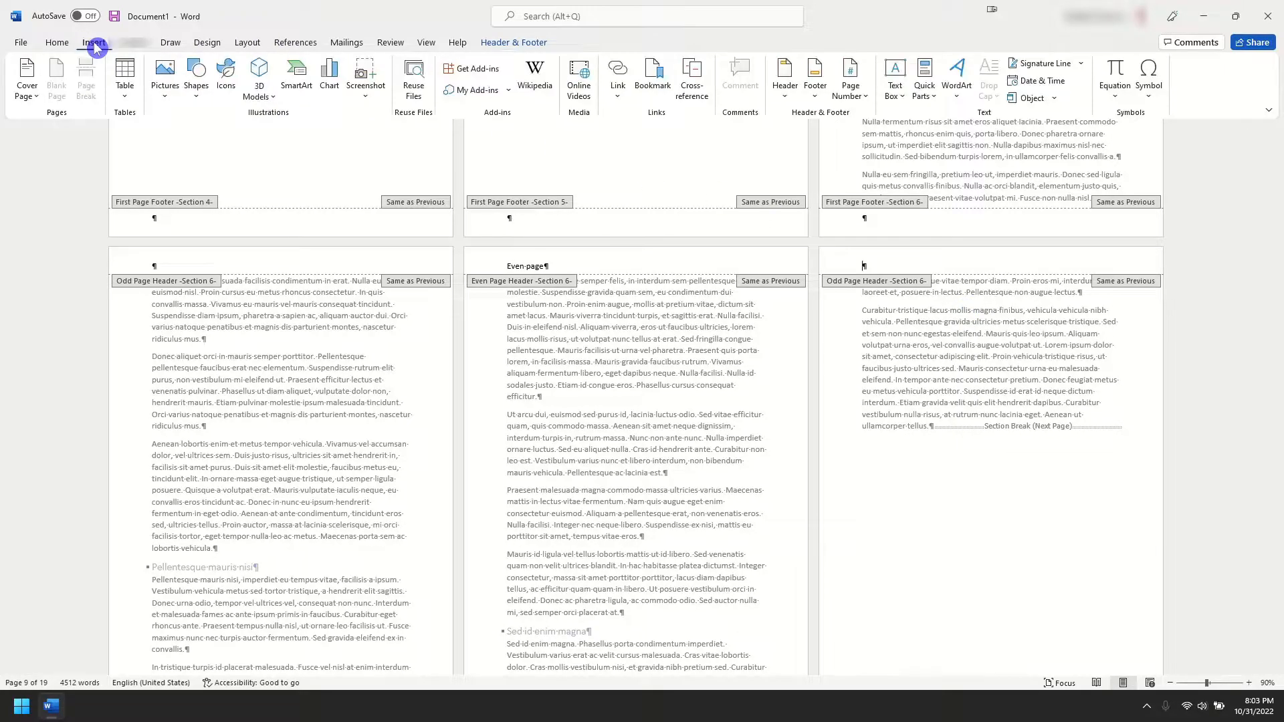
click(933, 96)
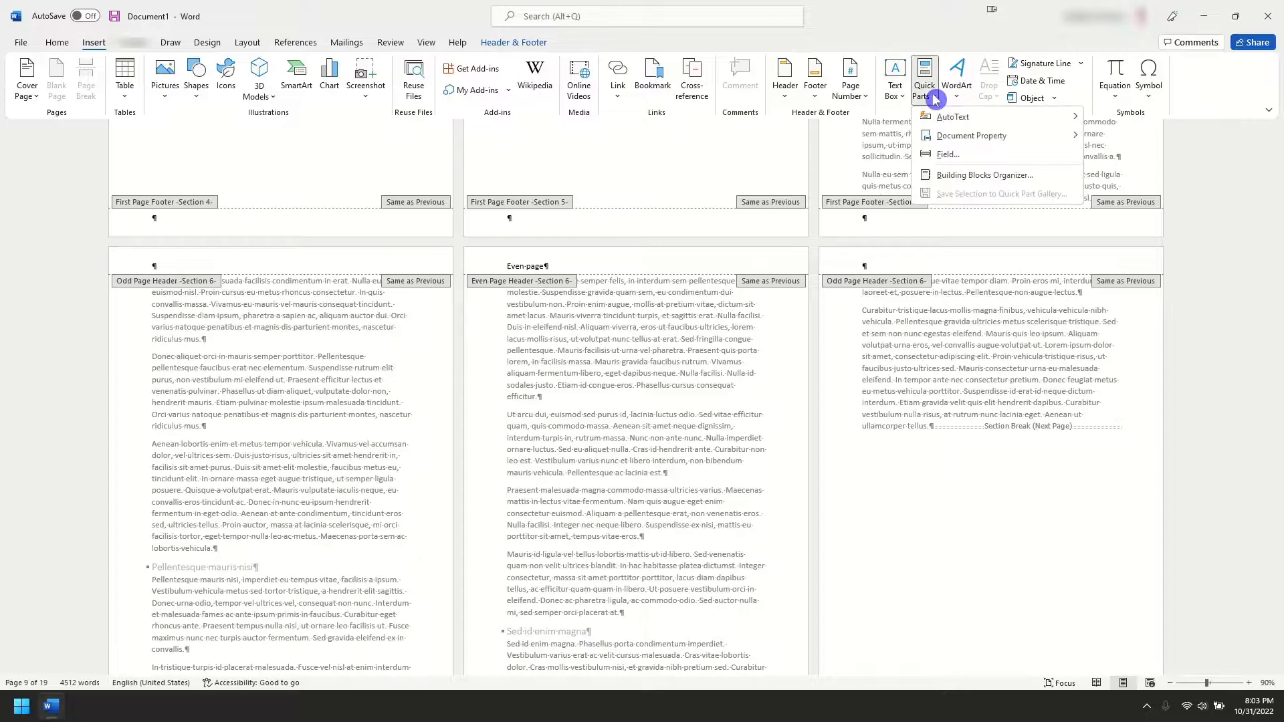
click(948, 155)
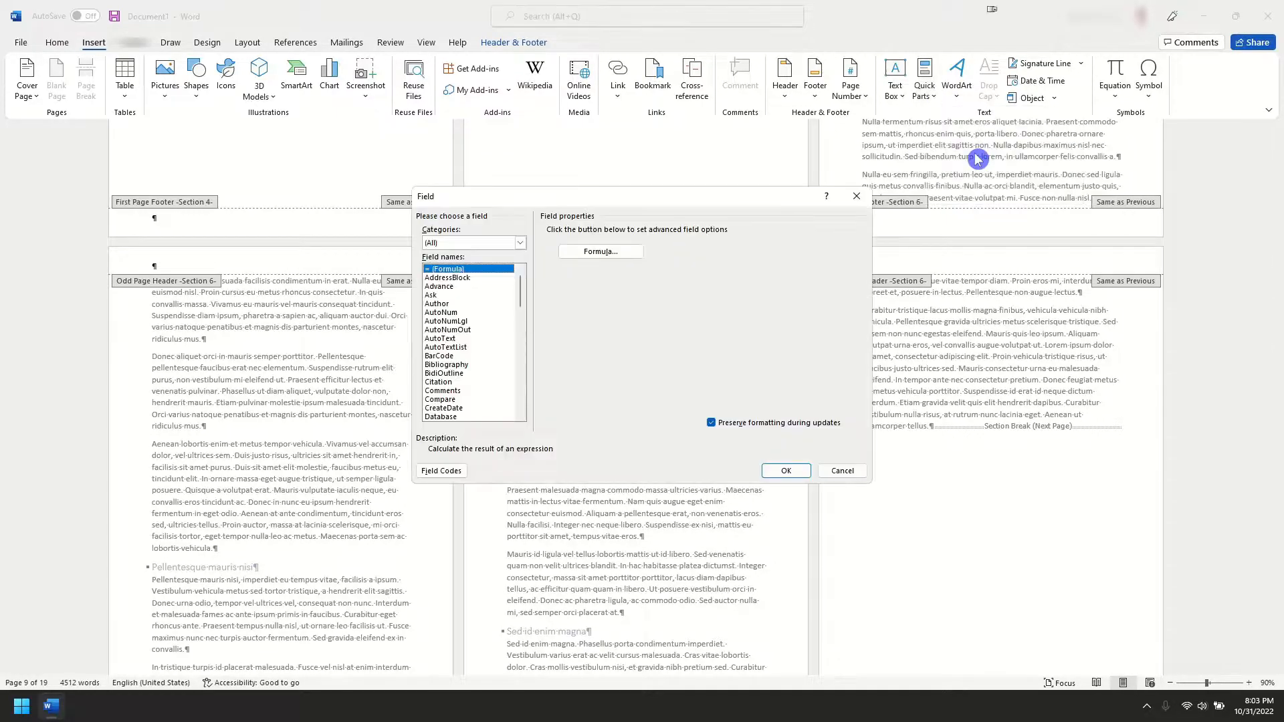
drag(522, 288, 515, 353)
click(433, 365)
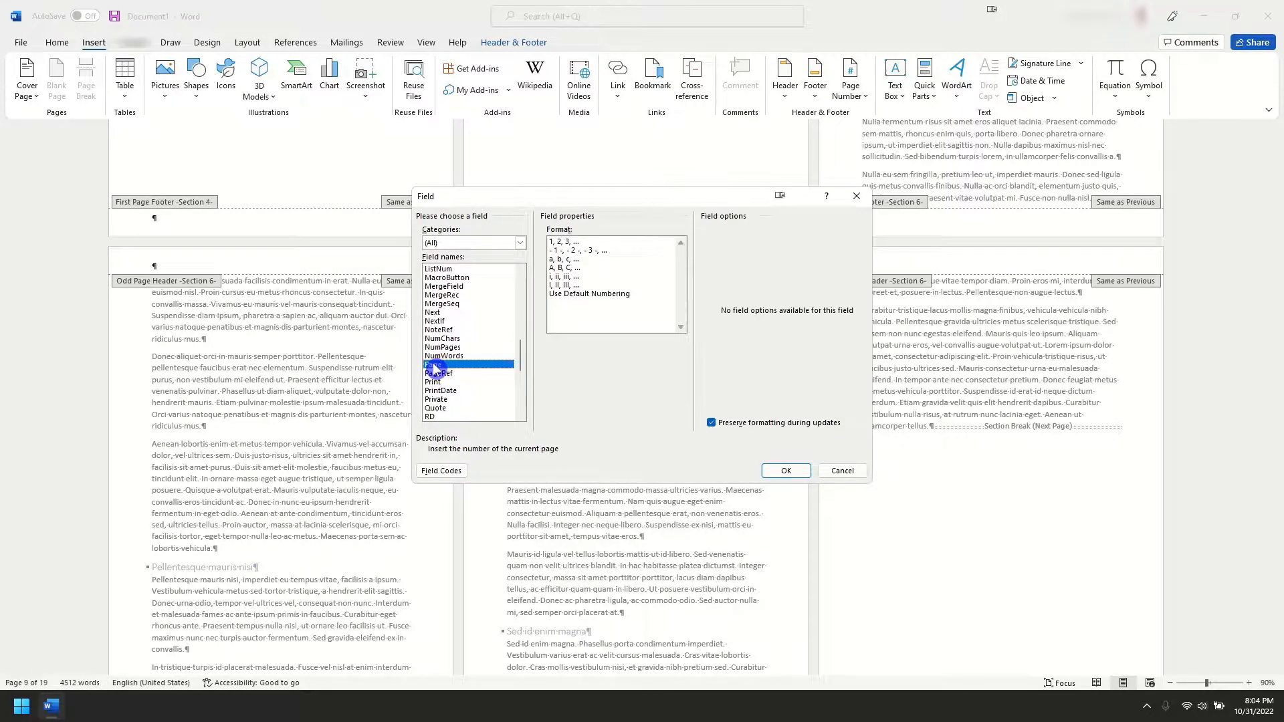
click(568, 242)
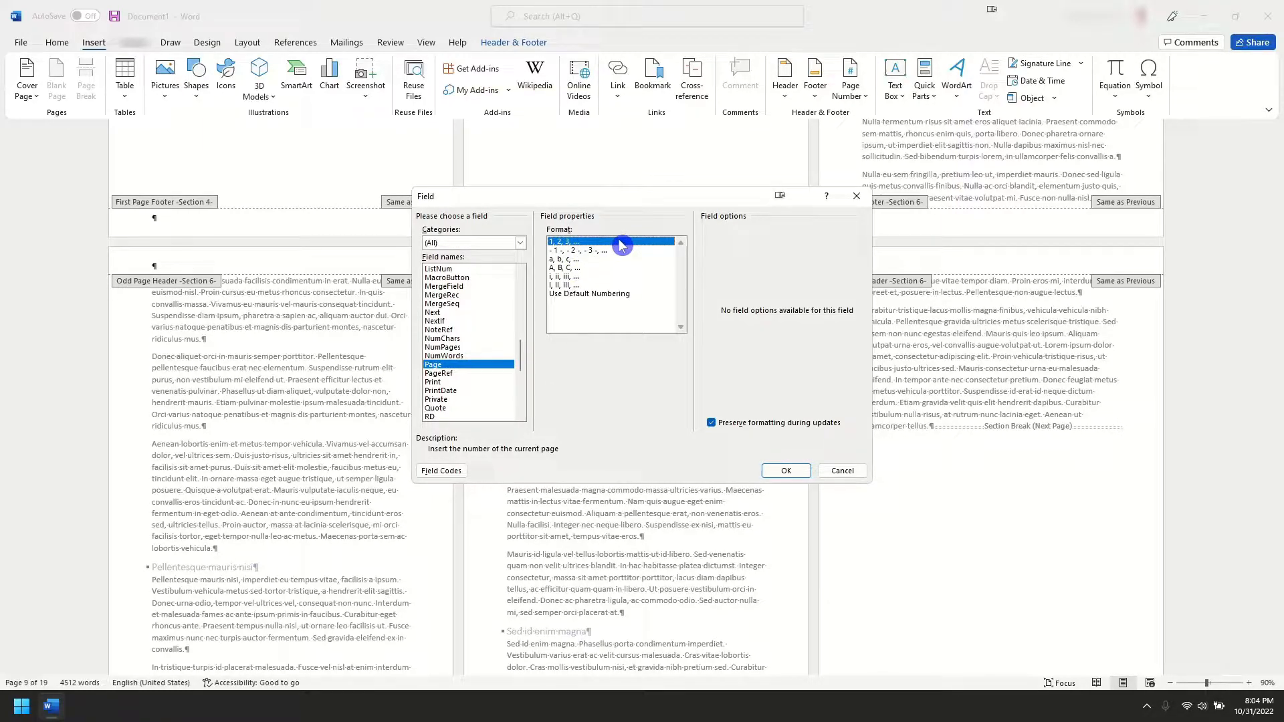
click(784, 472)
click(787, 471)
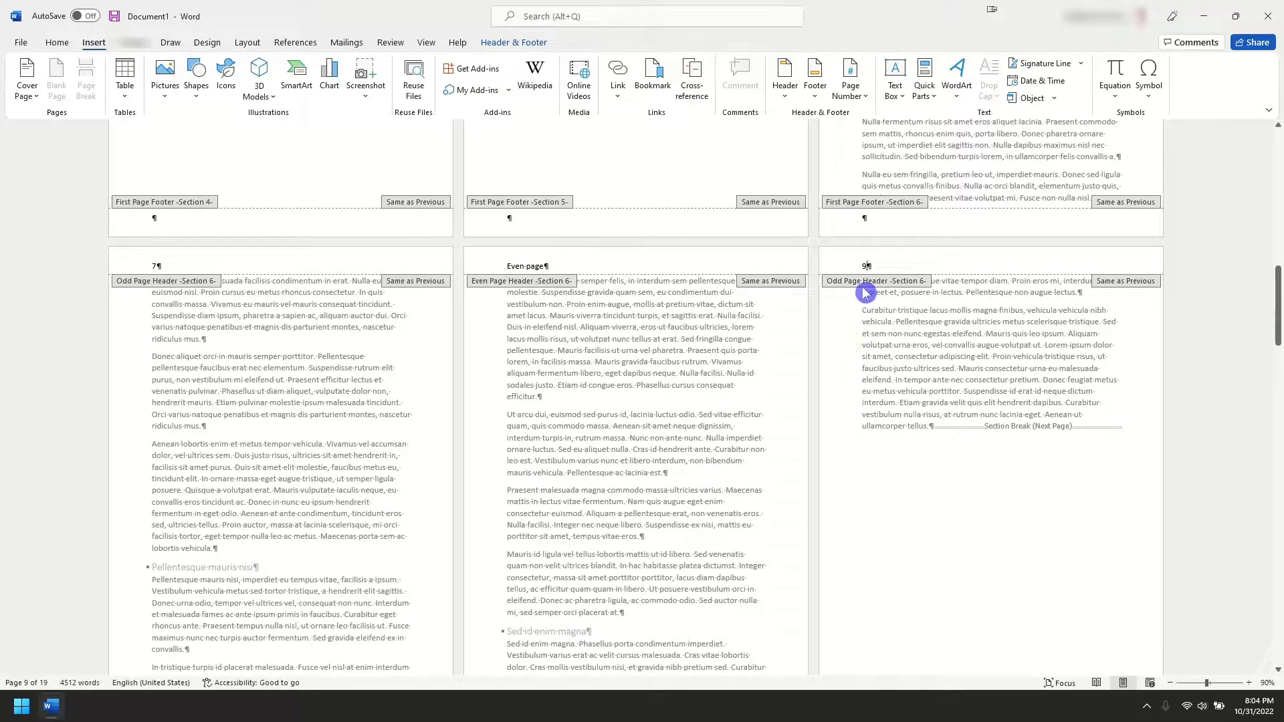
click(58, 43)
click(416, 89)
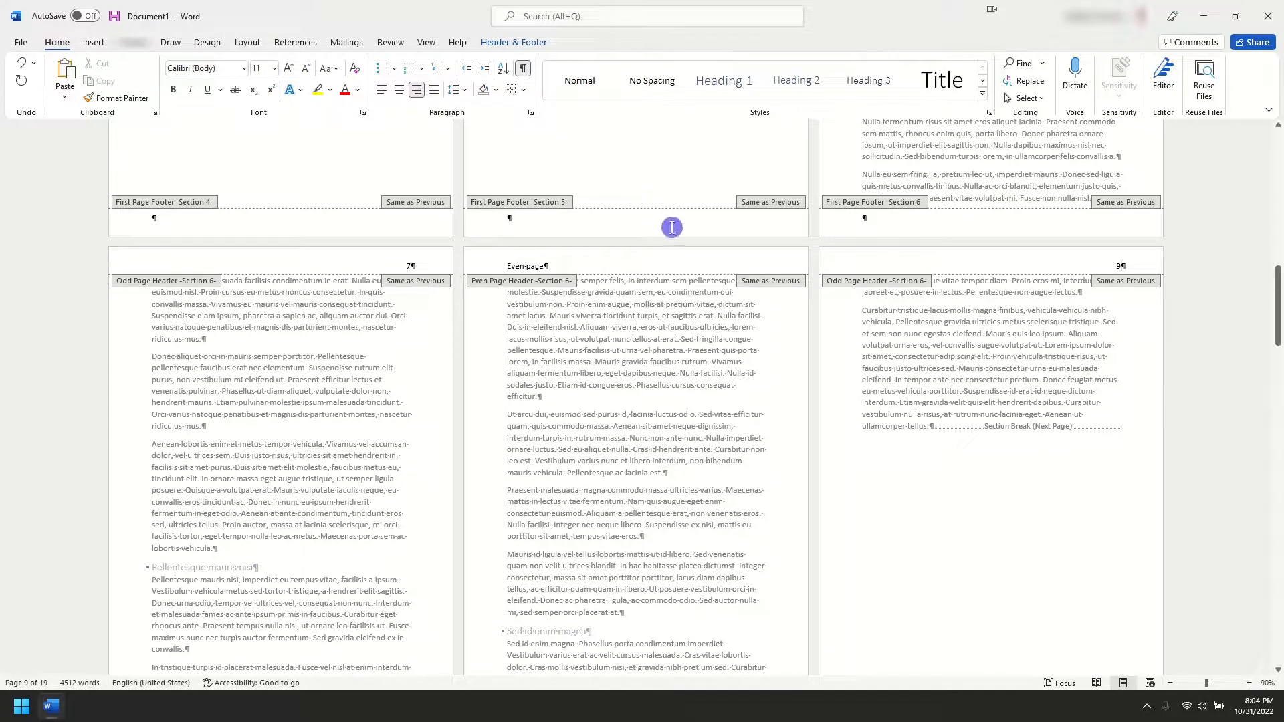
Replace the "Even page" text in the Chapter 1 even-page header with a Page field in the 1, 2, 3 format
click(511, 270)
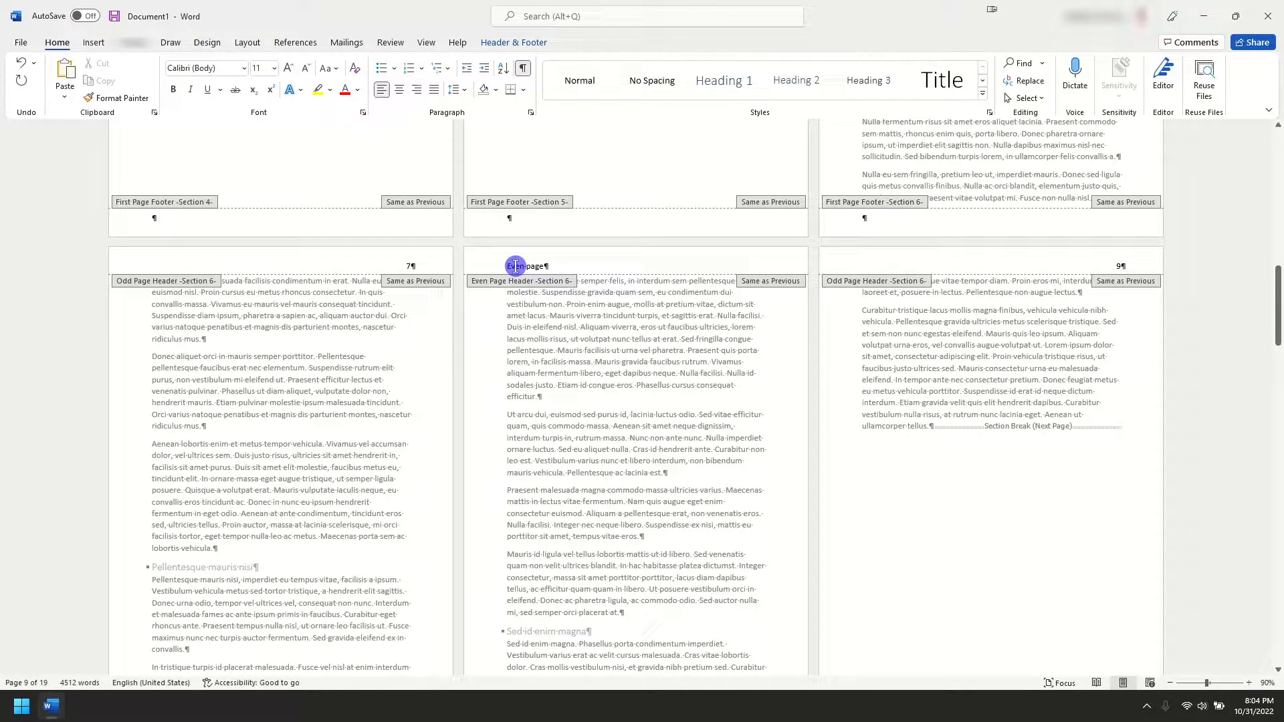
key(shift+End)
key(Delete)
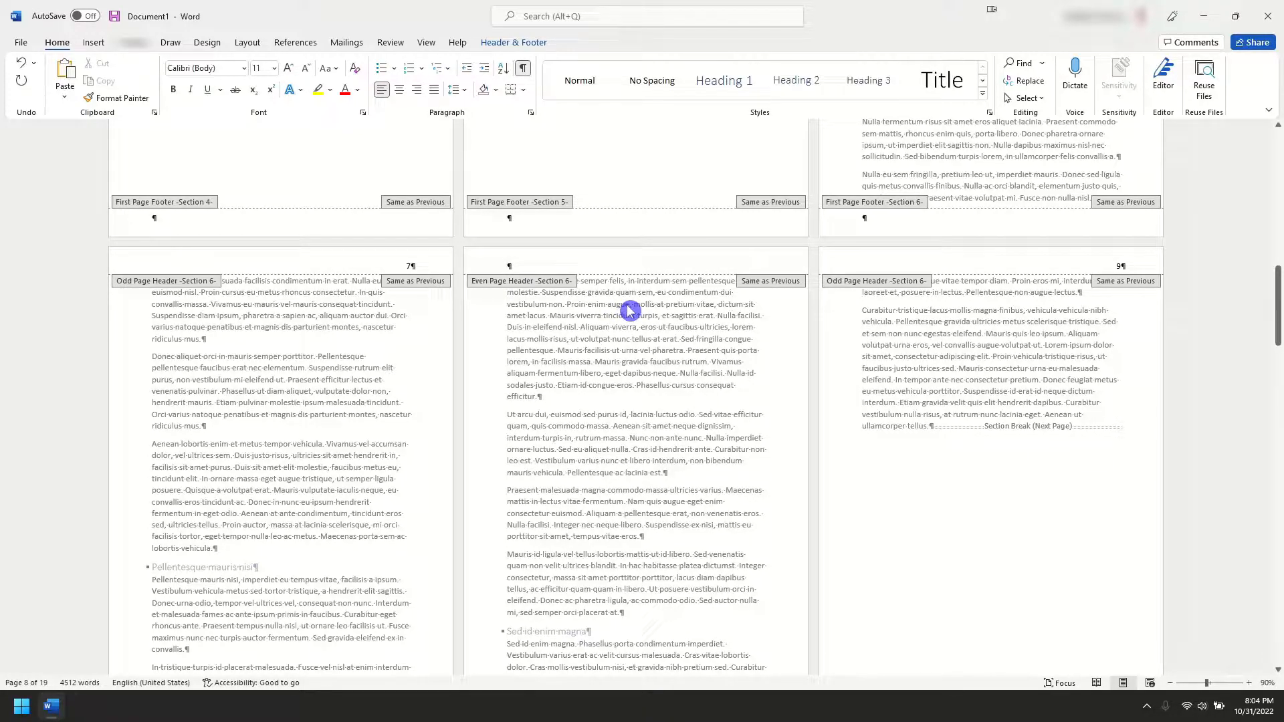
click(104, 46)
click(924, 87)
click(945, 154)
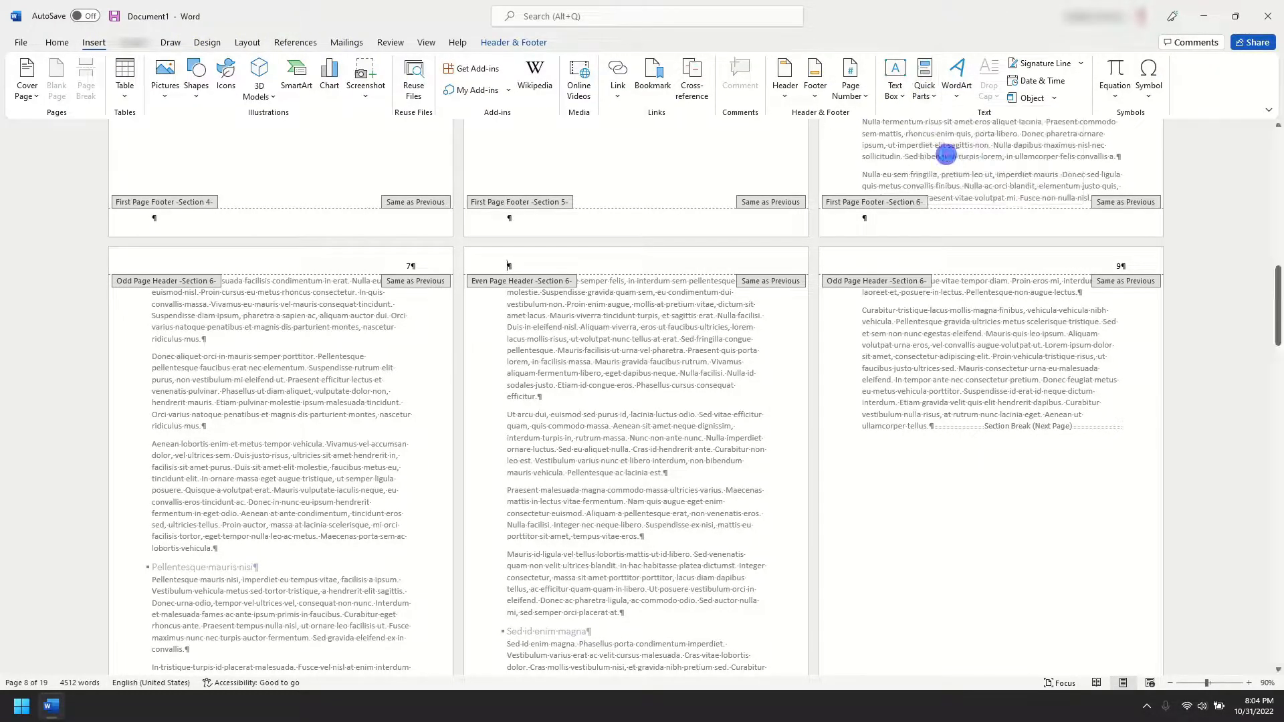
drag(525, 290, 529, 369)
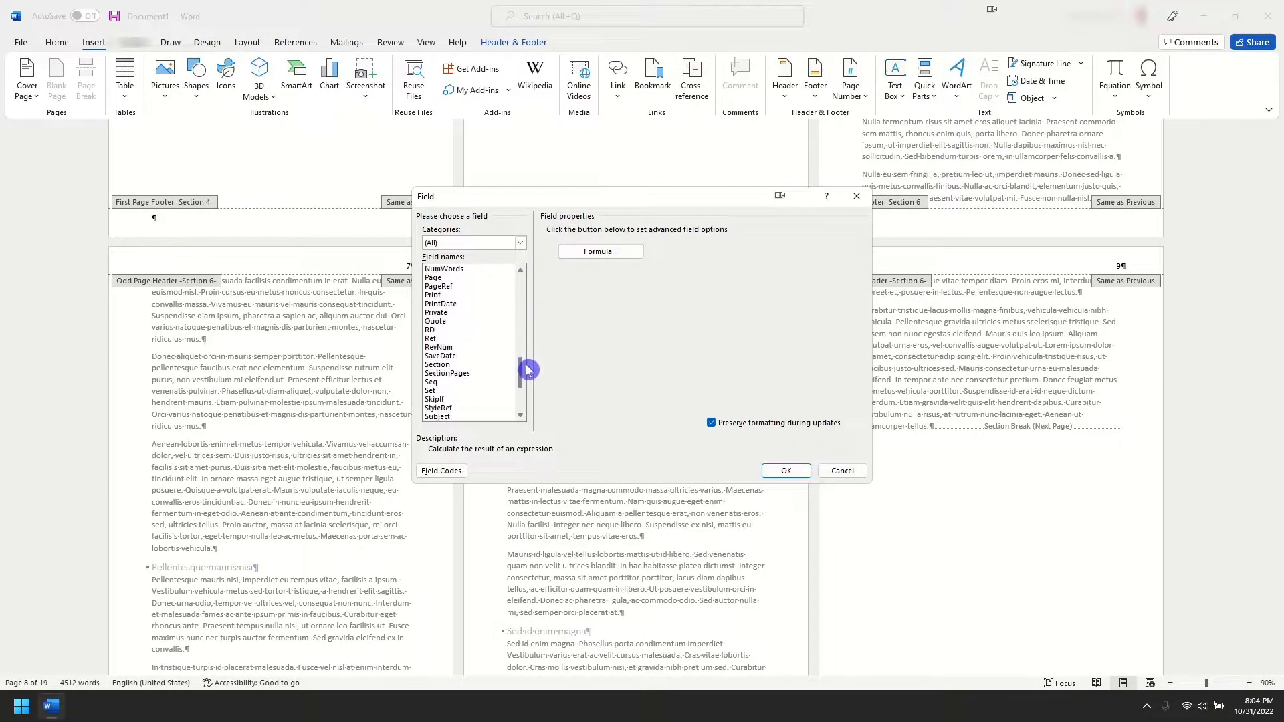
click(437, 278)
click(582, 242)
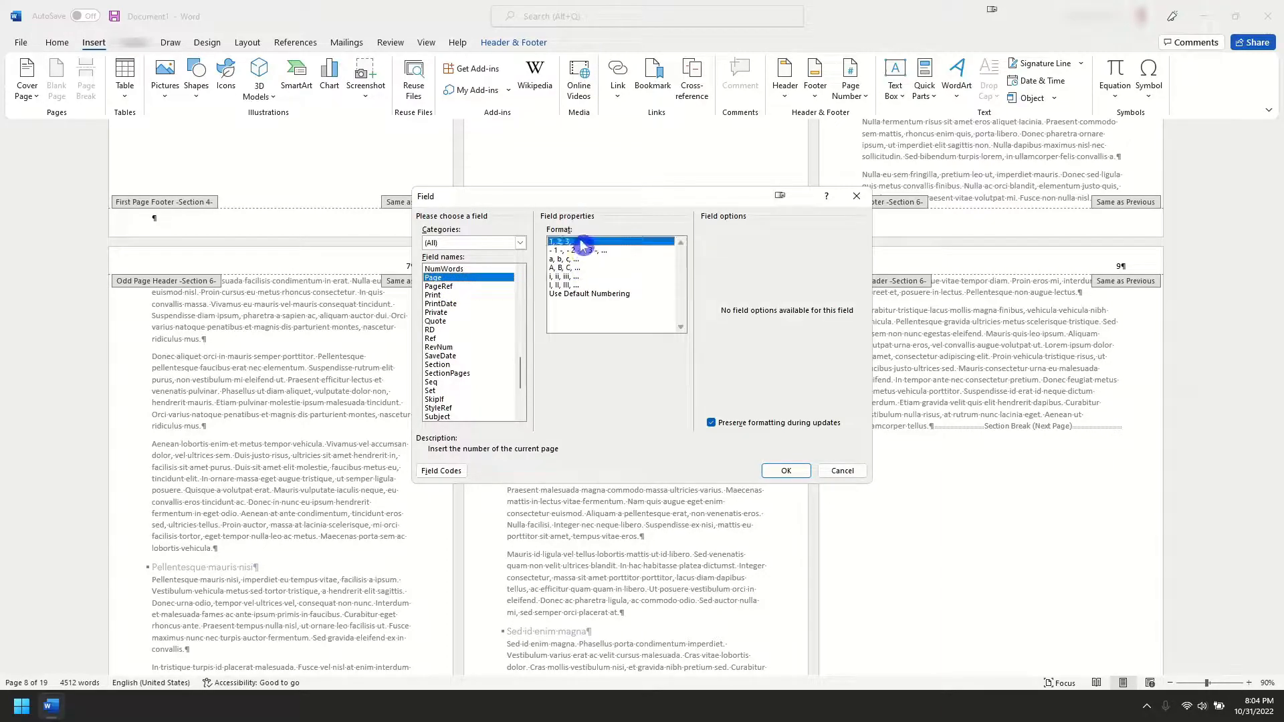
click(782, 470)
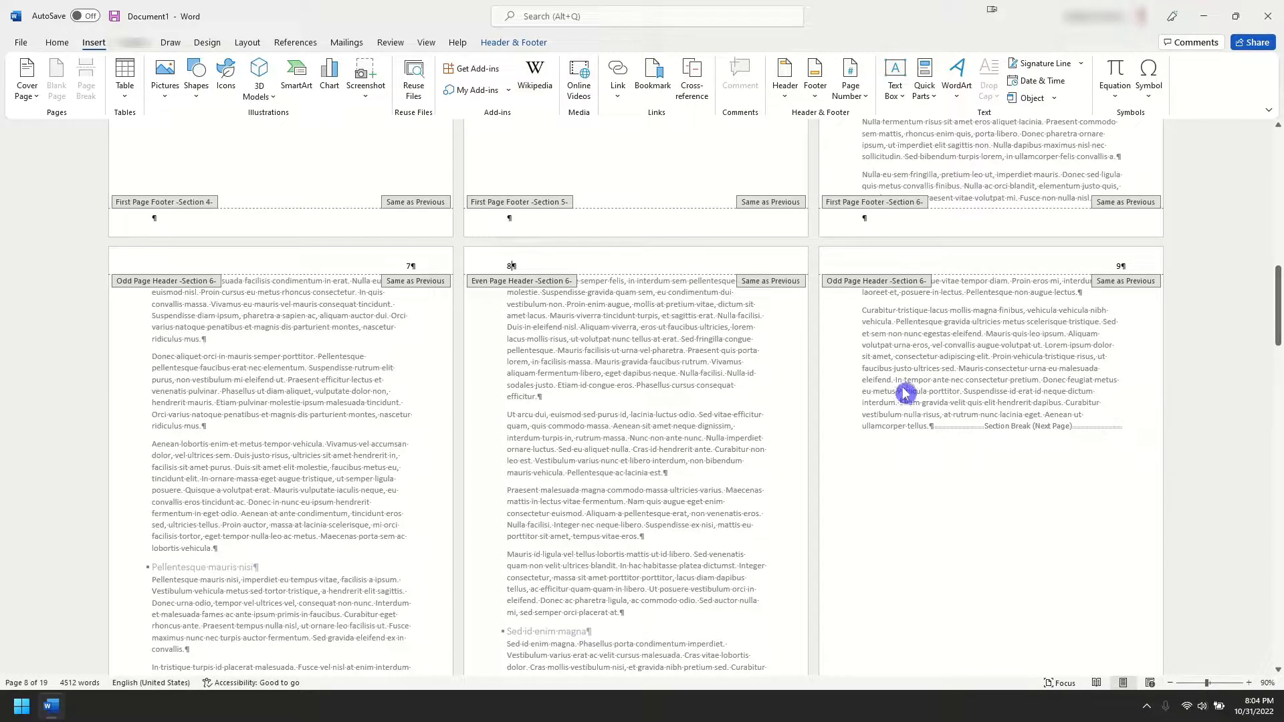
Extend the Chapter 1 even-page header after the page number with a "|" separator and a StyleRef field for Heading 1
scroll(905, 393, up, 4)
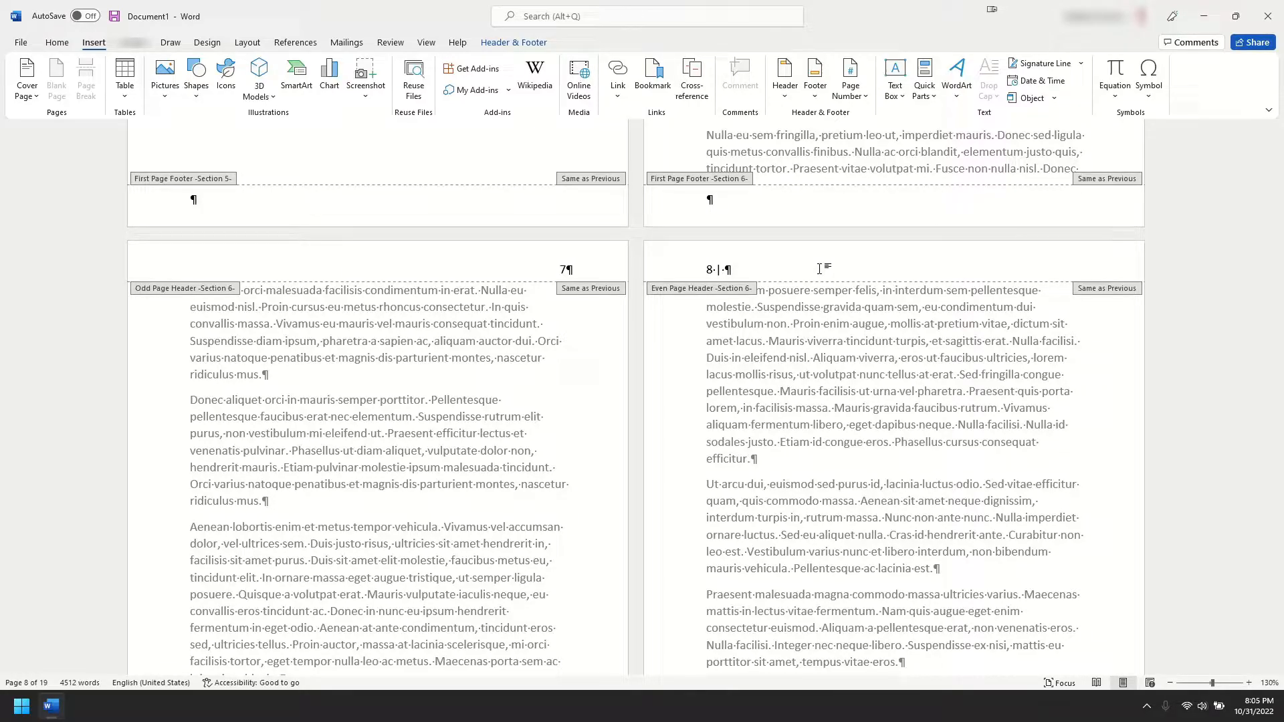
click(935, 97)
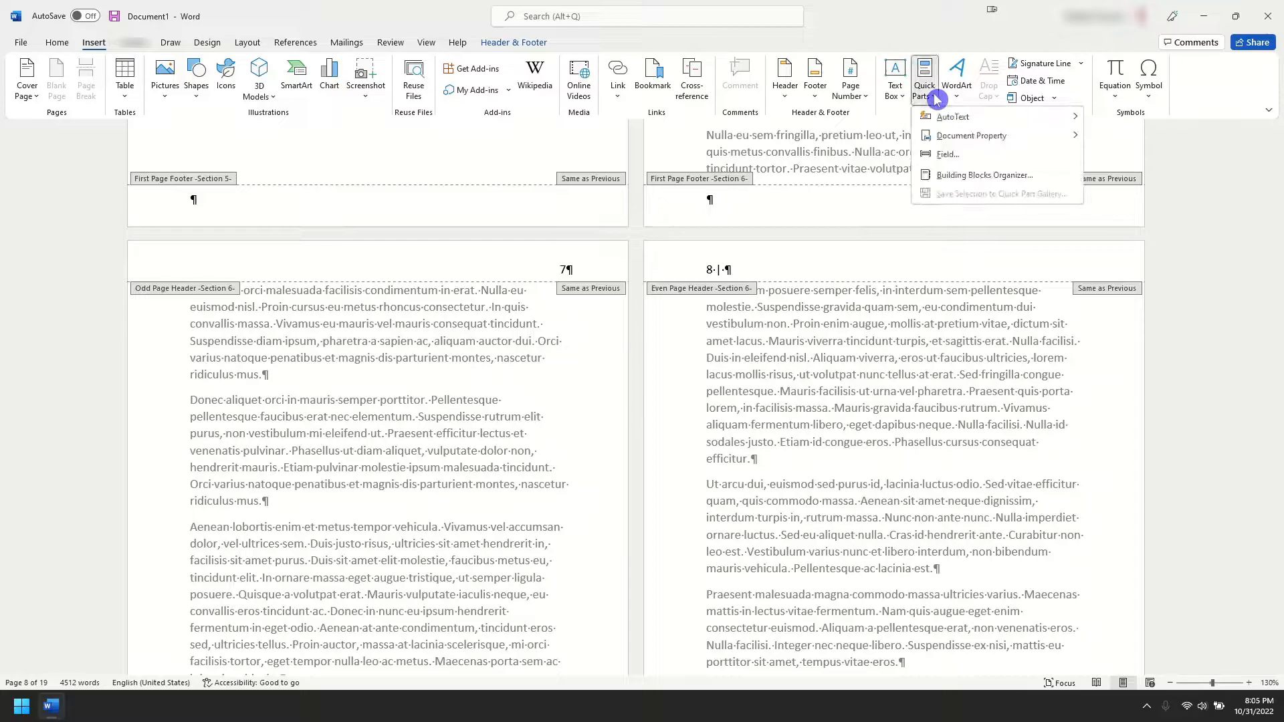
click(962, 155)
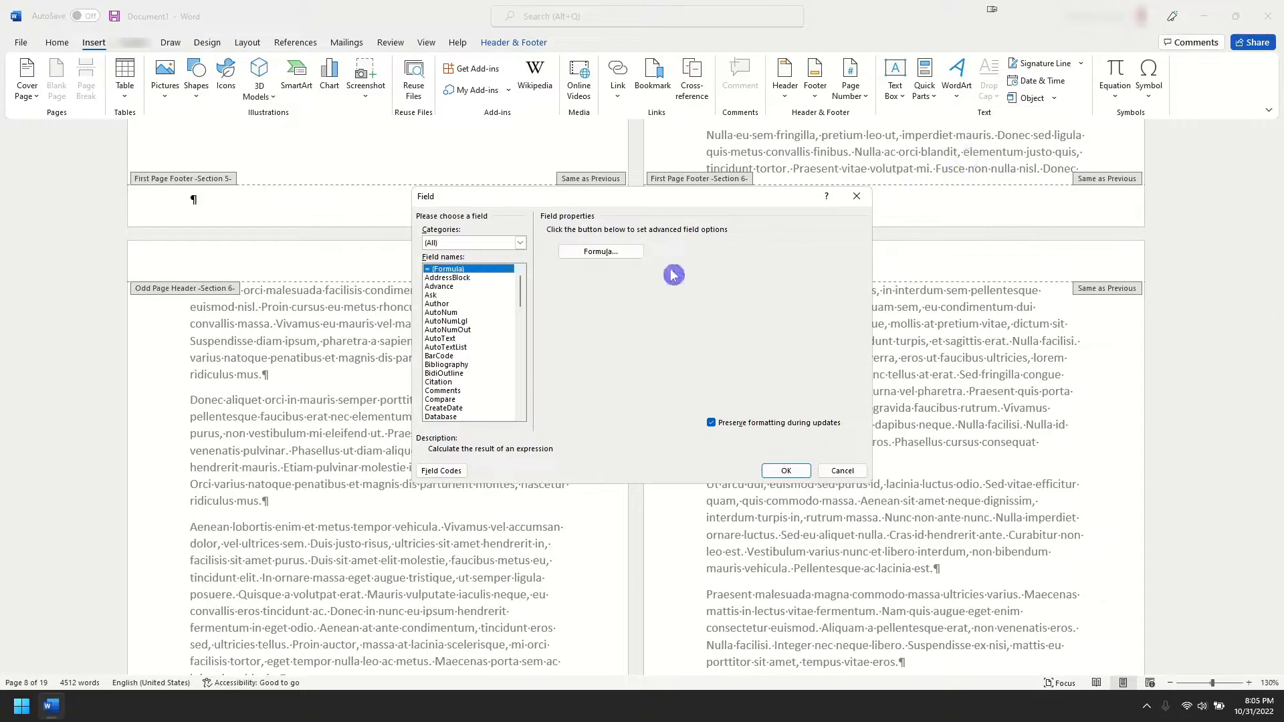
drag(522, 287, 524, 378)
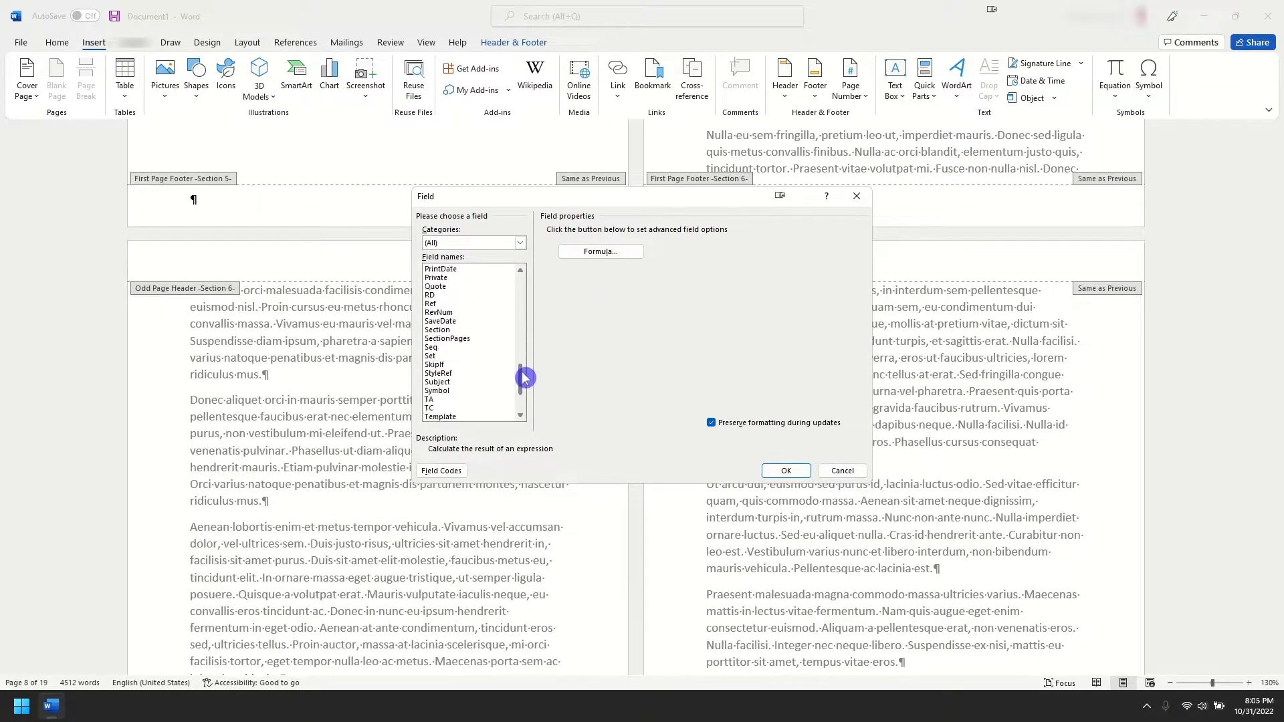
click(485, 373)
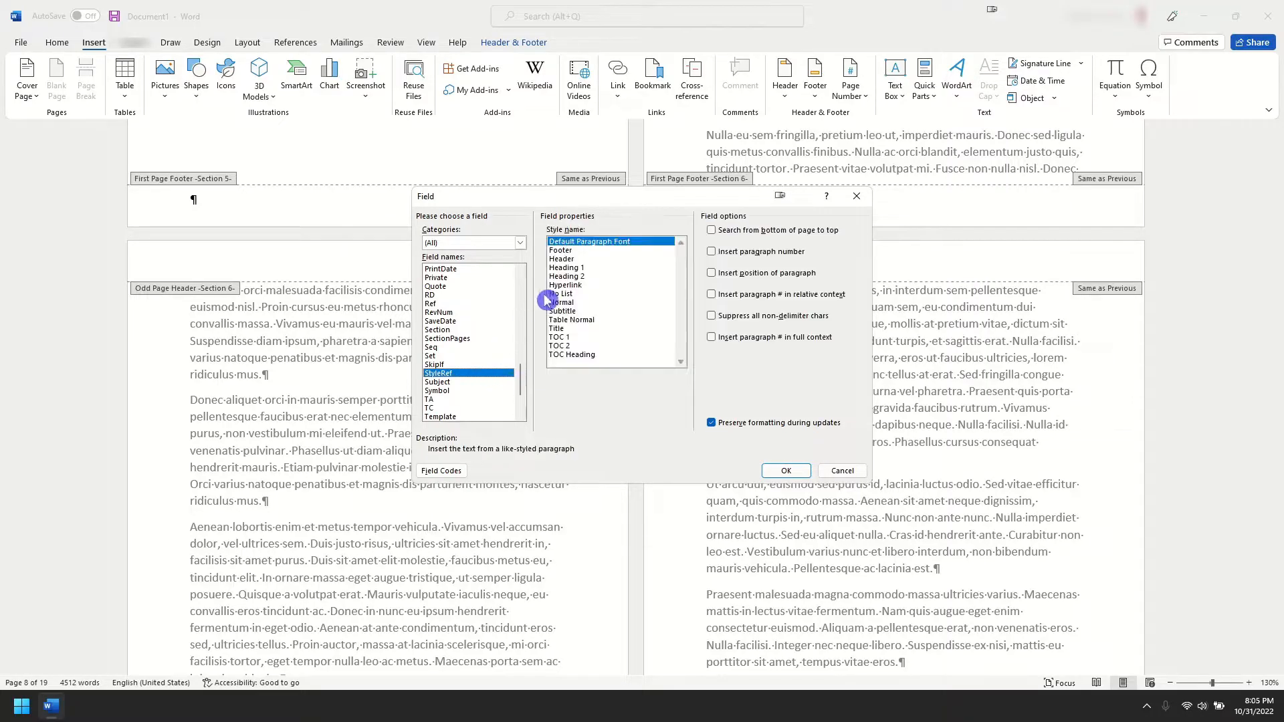
click(581, 268)
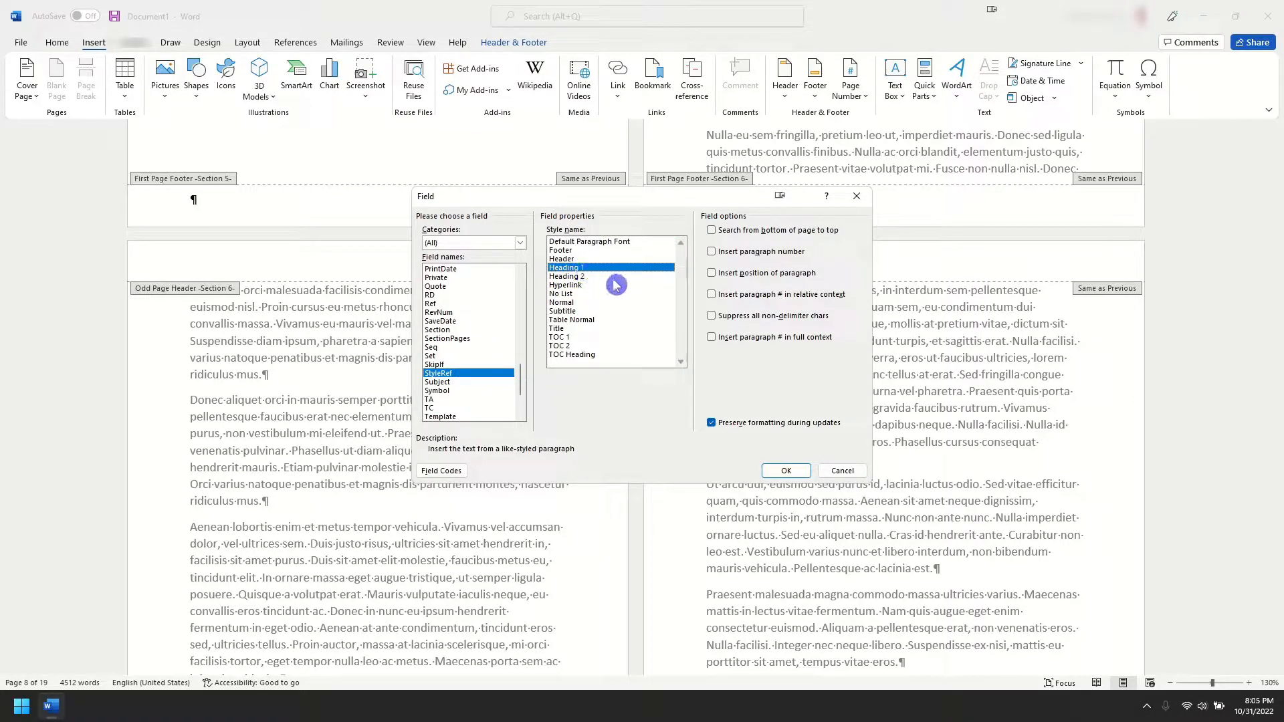
click(800, 472)
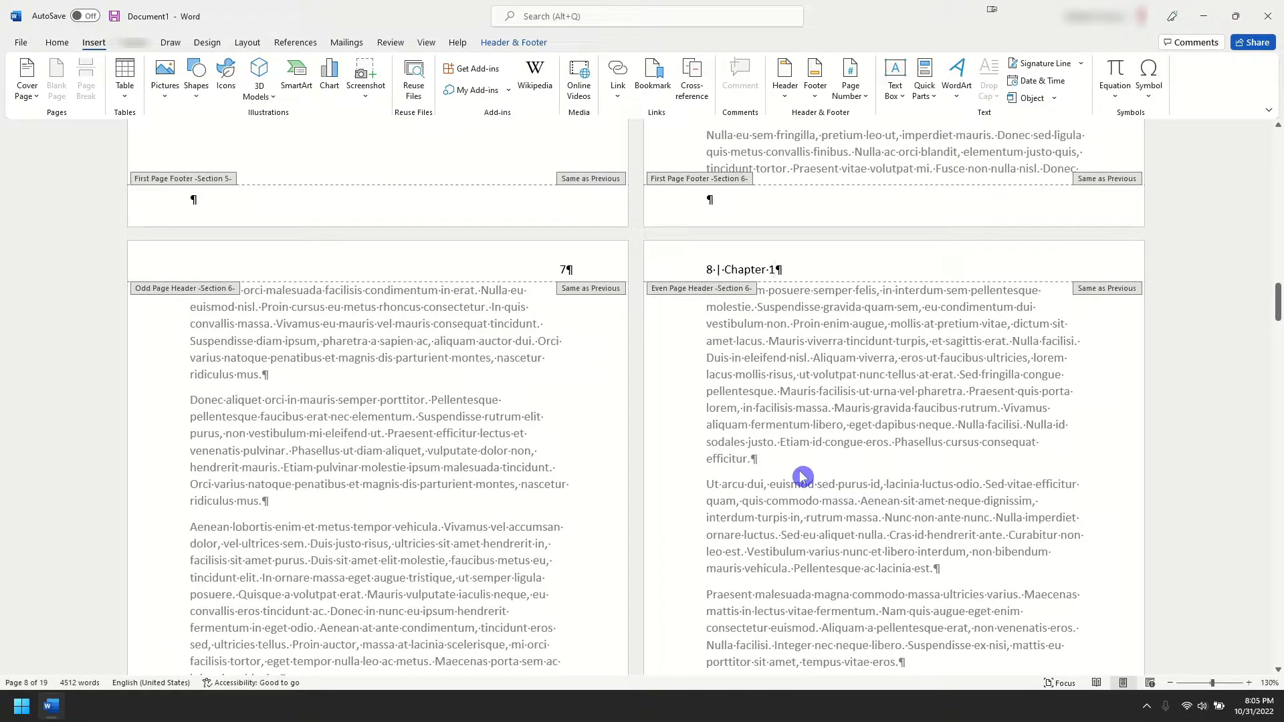
Place a StyleRef field for Heading 2 and a "|" separator before the page number in the odd-page header, and exit header editing
click(556, 268)
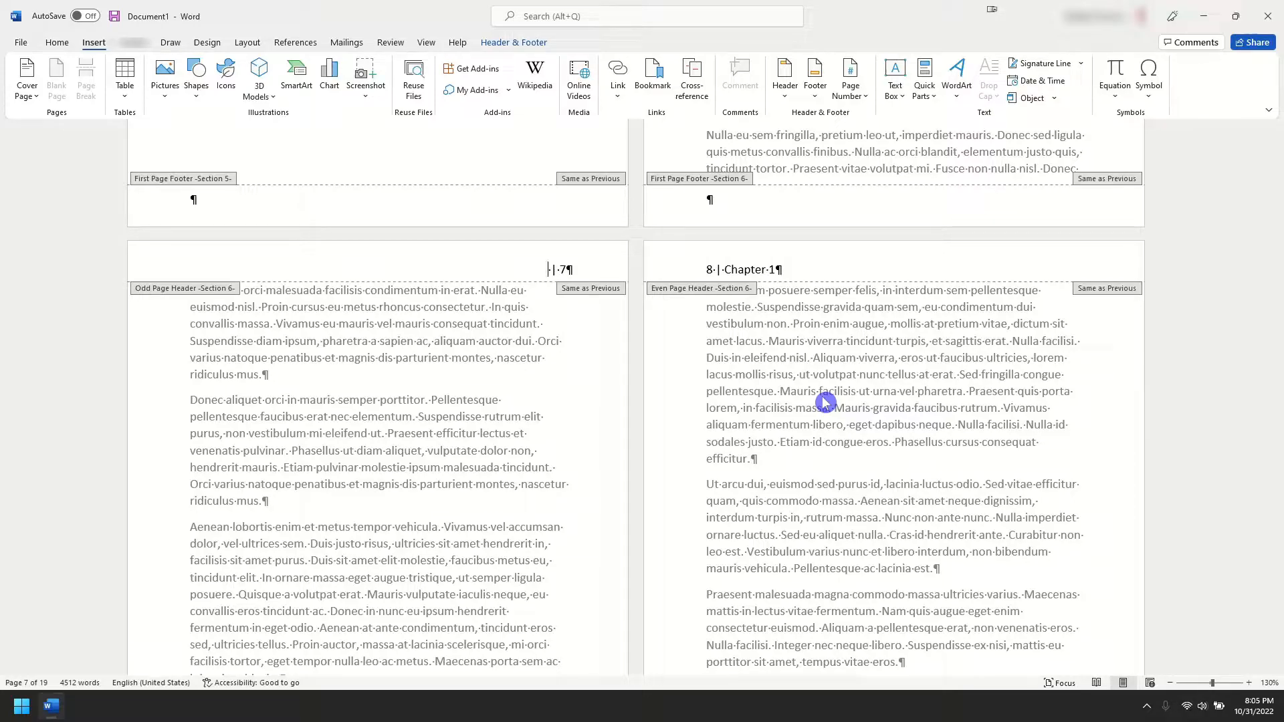
click(926, 84)
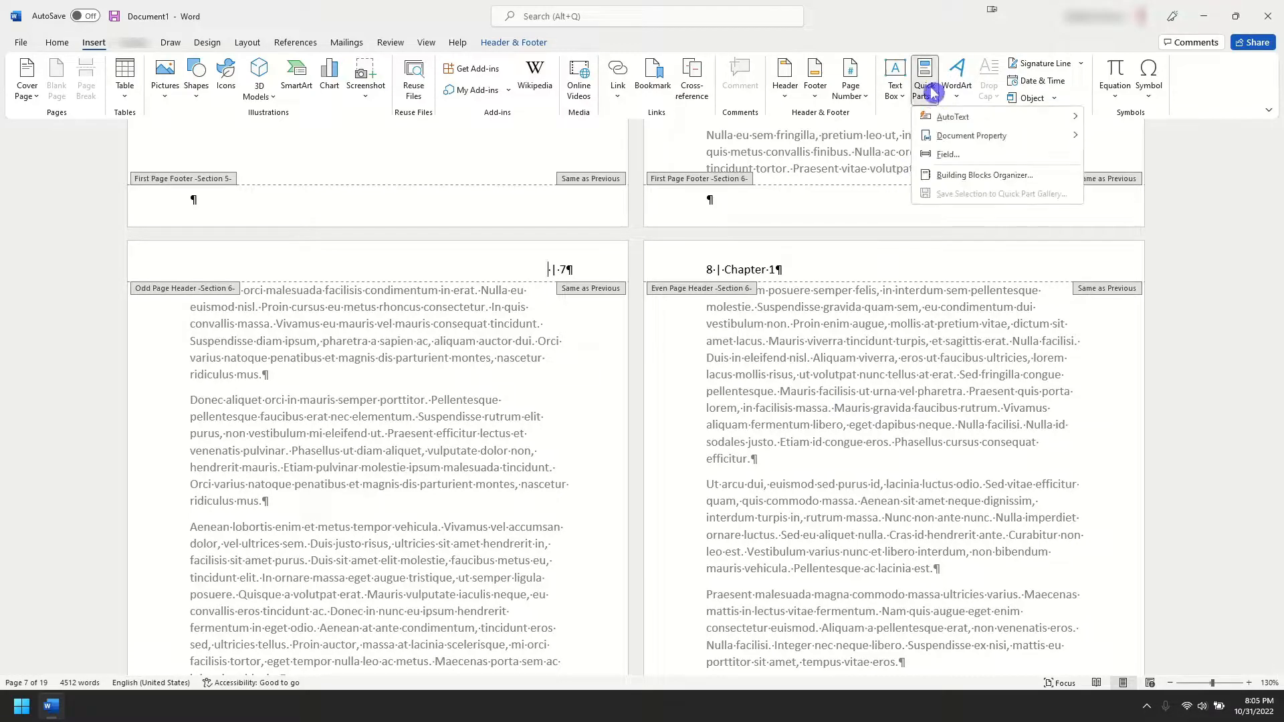
click(958, 156)
drag(522, 290, 533, 372)
click(459, 390)
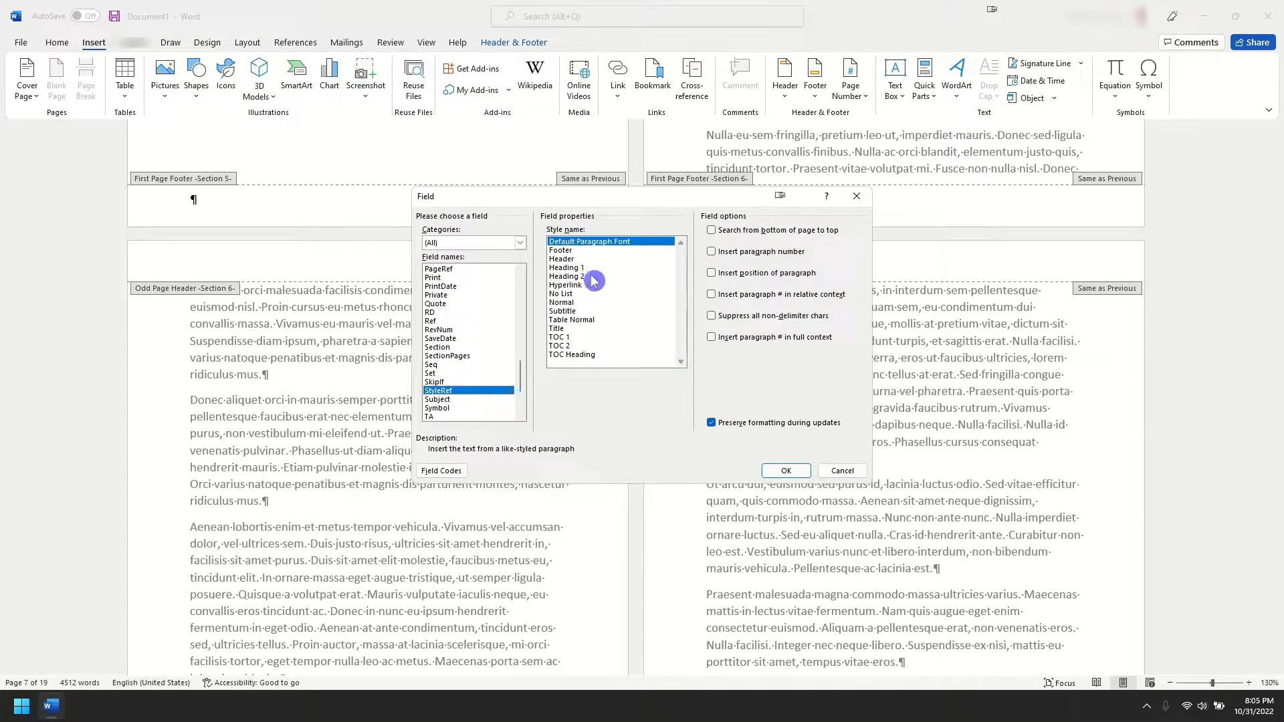
click(592, 276)
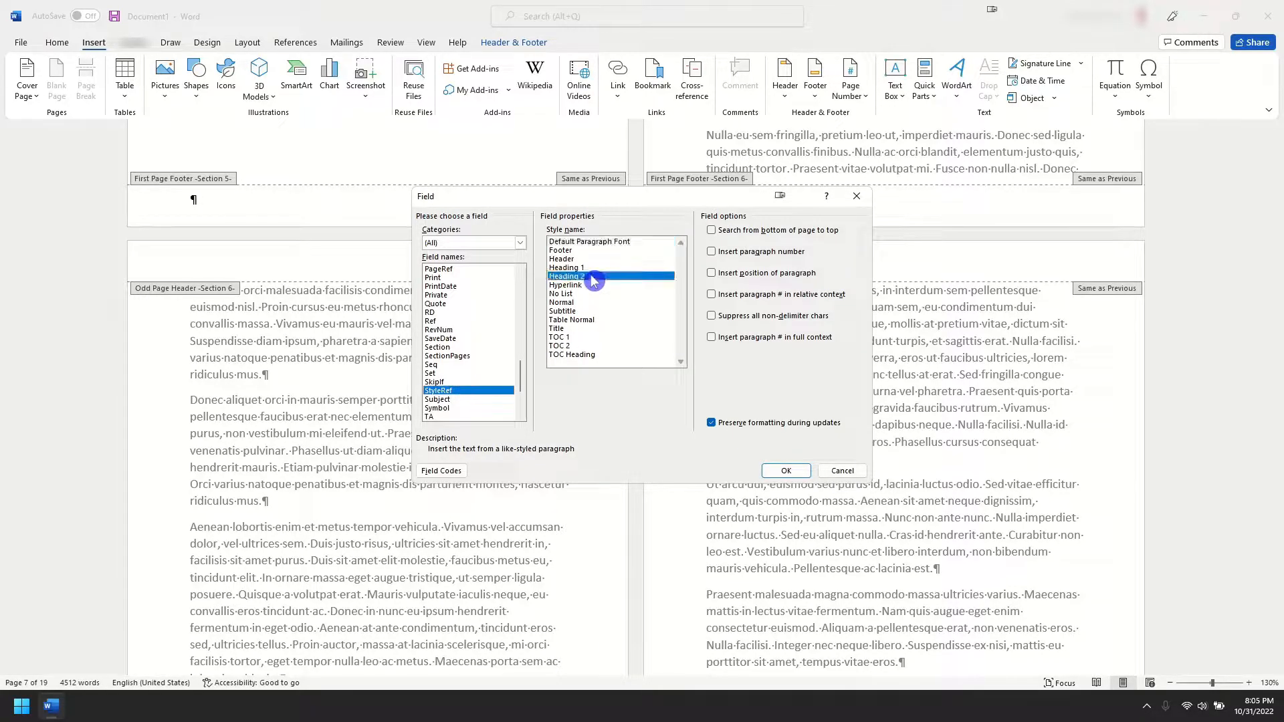
click(786, 471)
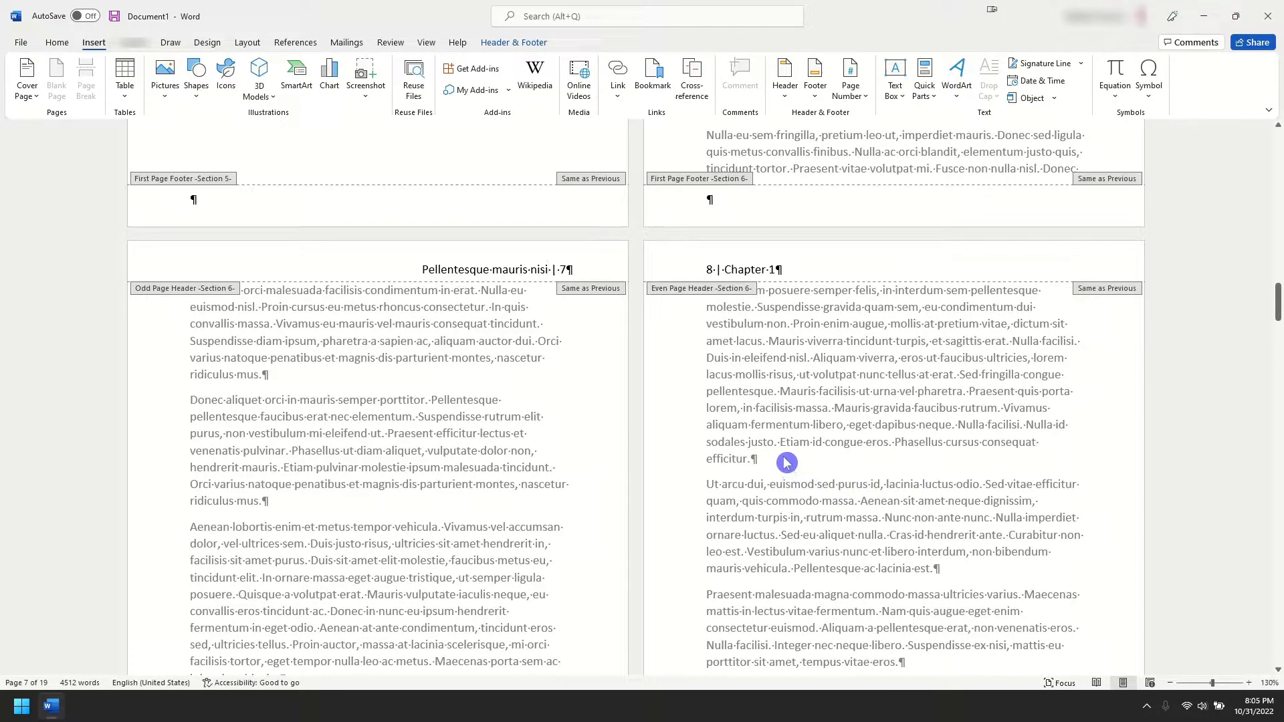
double_click(780, 404)
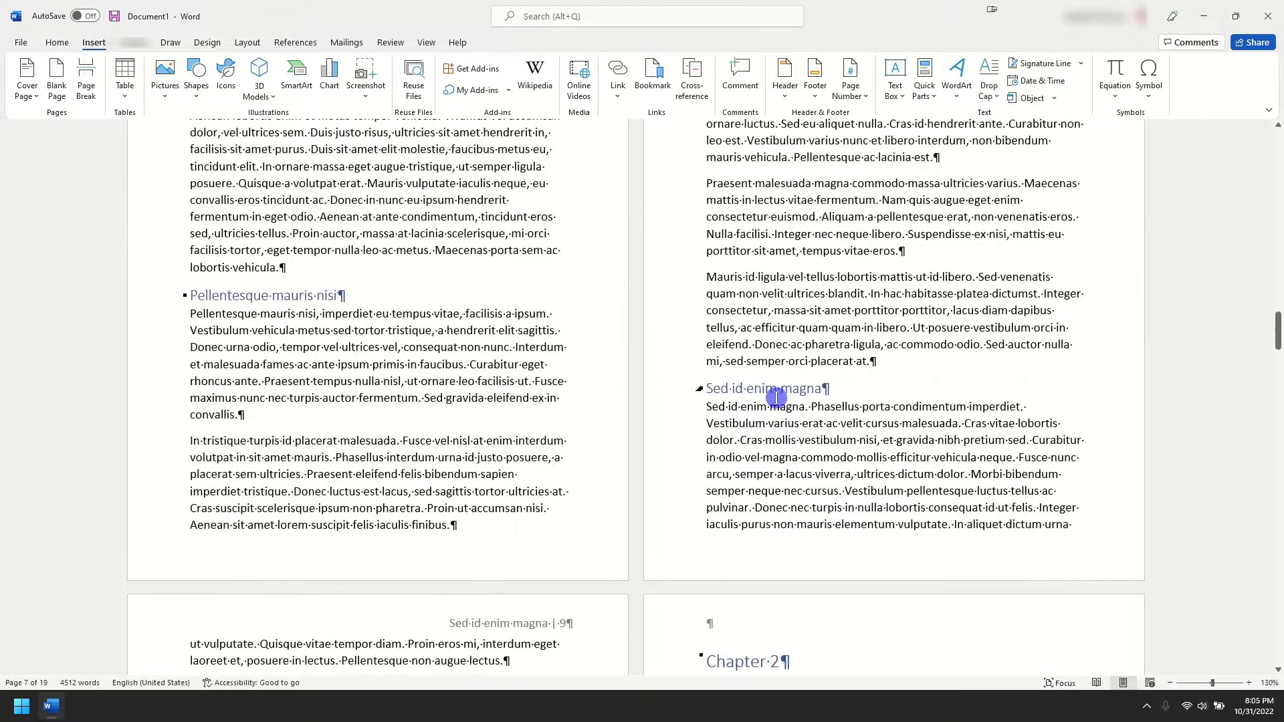
Hide the formatting marks throughout the document
scroll(776, 397, up, 8)
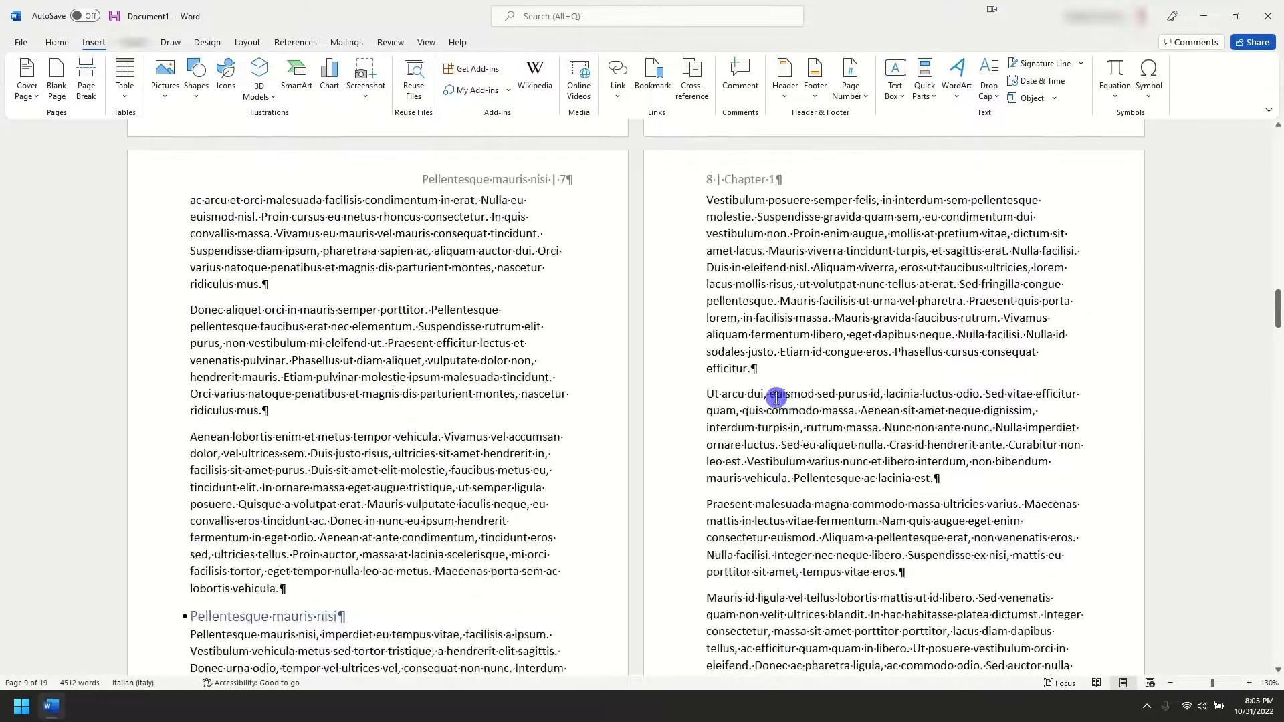
scroll(776, 397, down, 4)
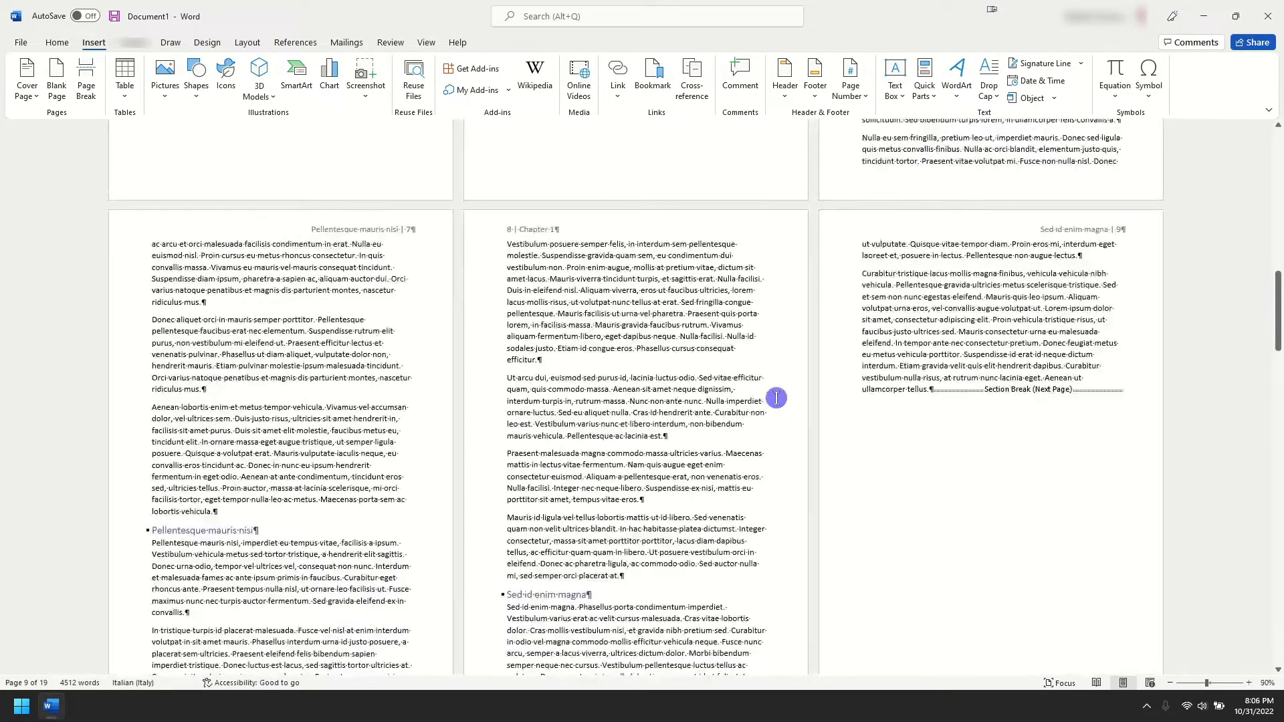
drag(1278, 338, 1278, 161)
click(58, 44)
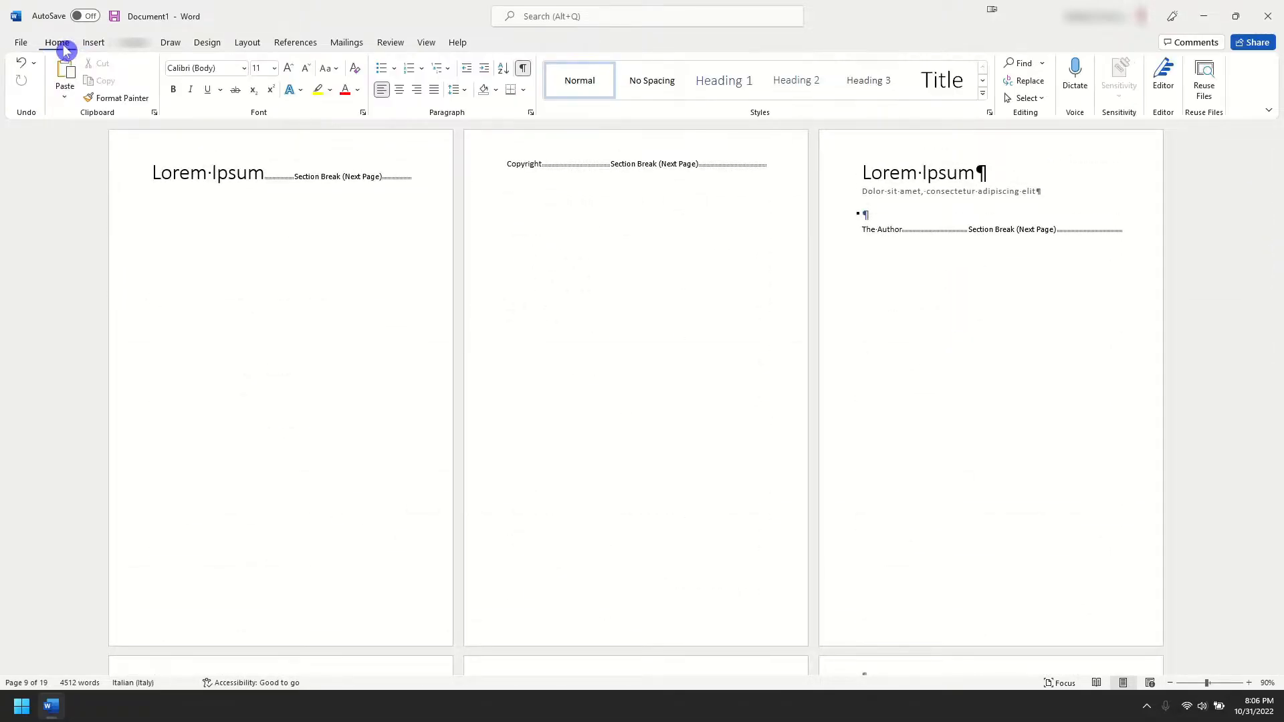
click(525, 68)
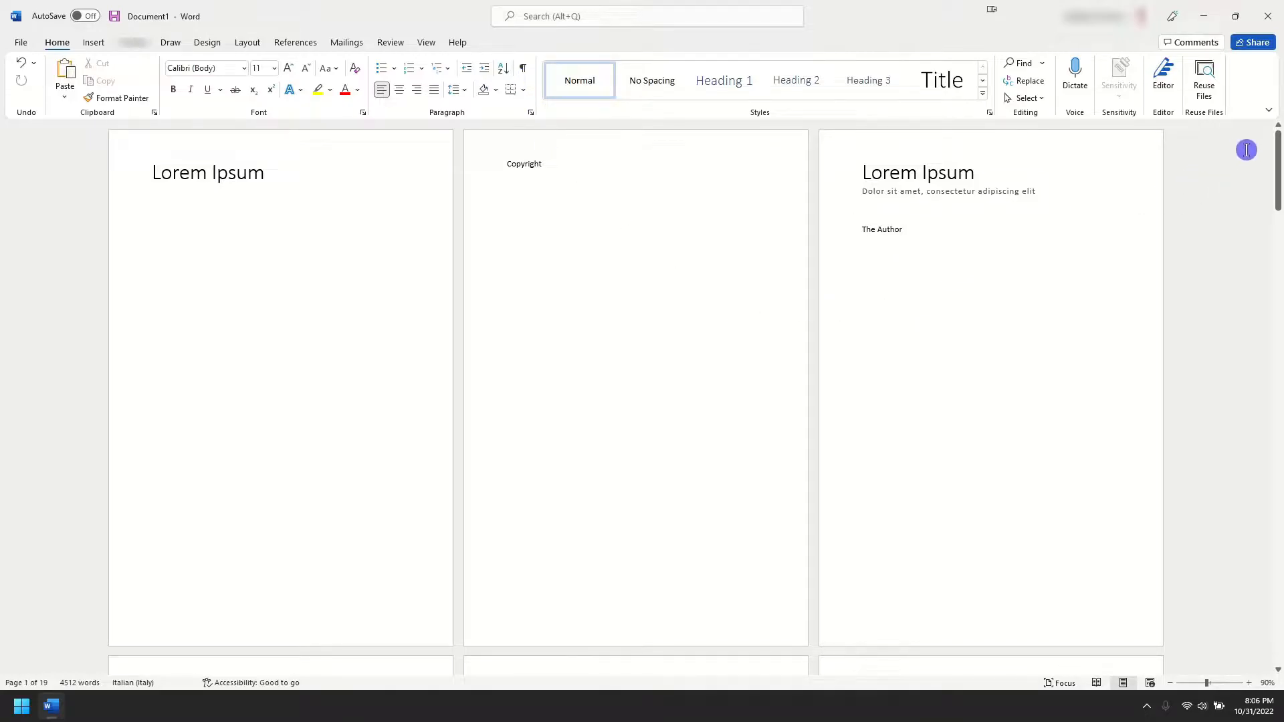
Insert a section break before the Chapter 1 heading so that the chapter opens on an odd page, page 7
drag(1277, 149, 1277, 270)
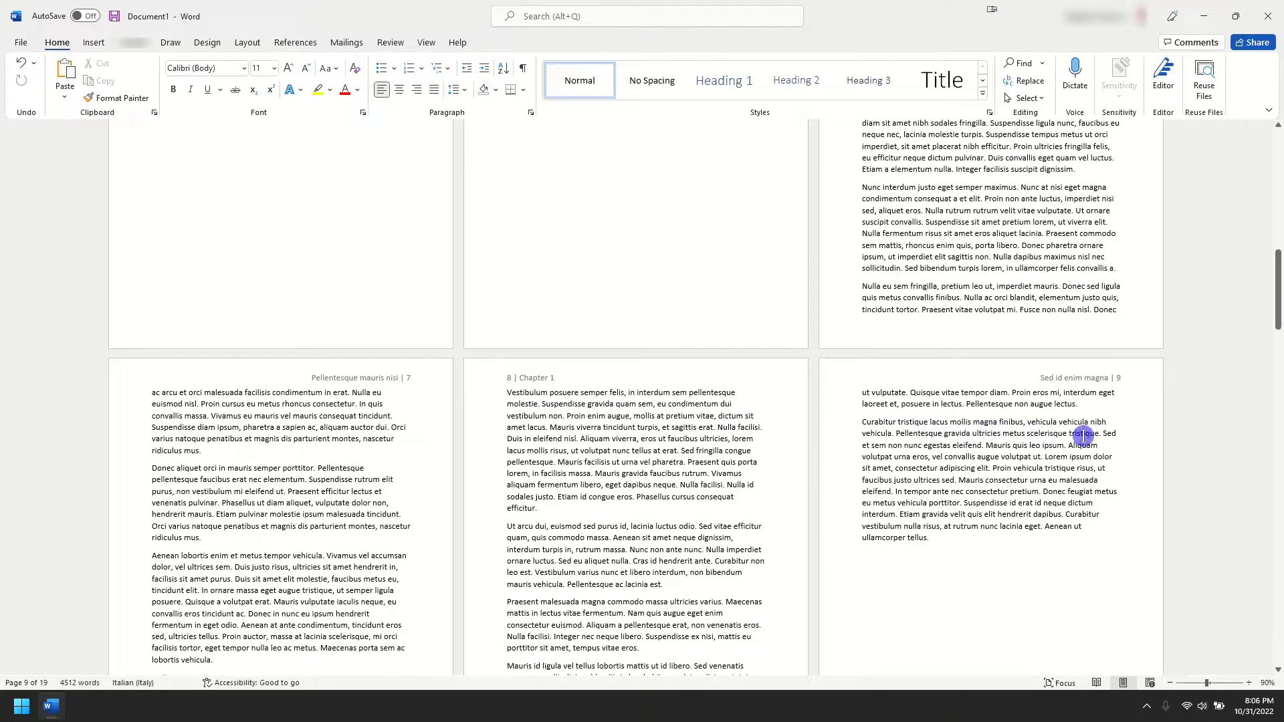
drag(1277, 280, 1277, 218)
click(892, 255)
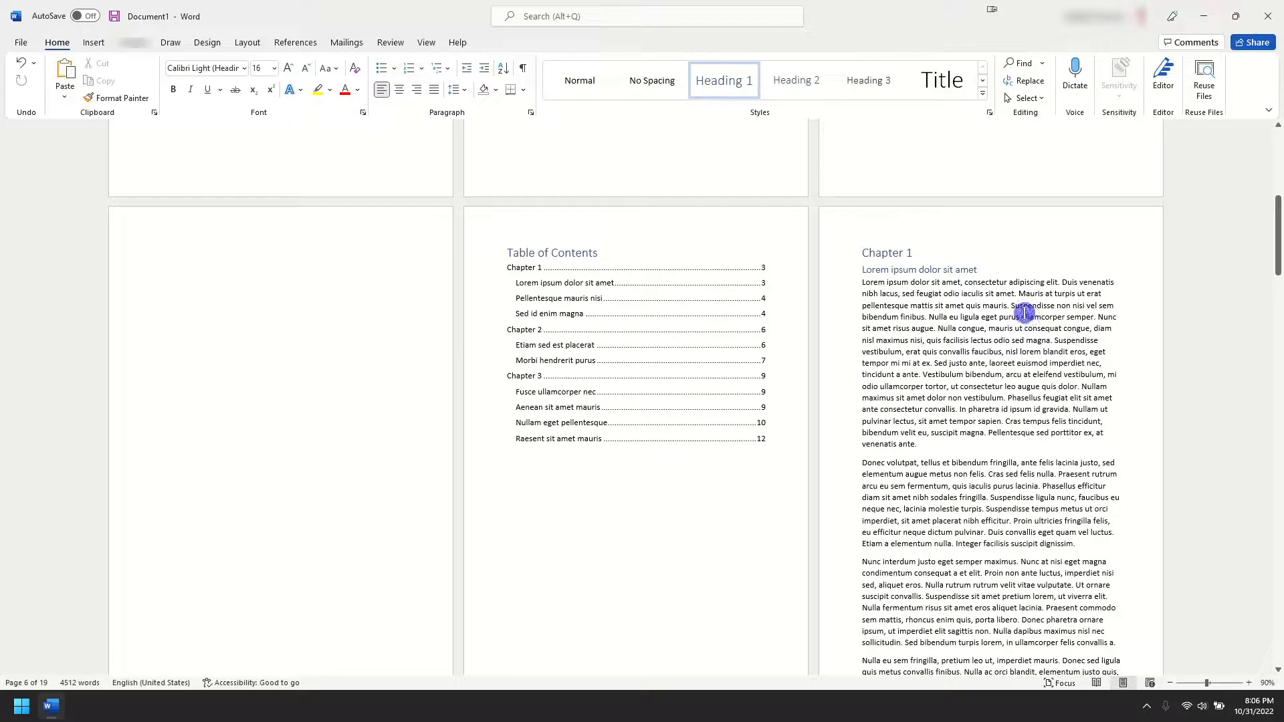
click(251, 42)
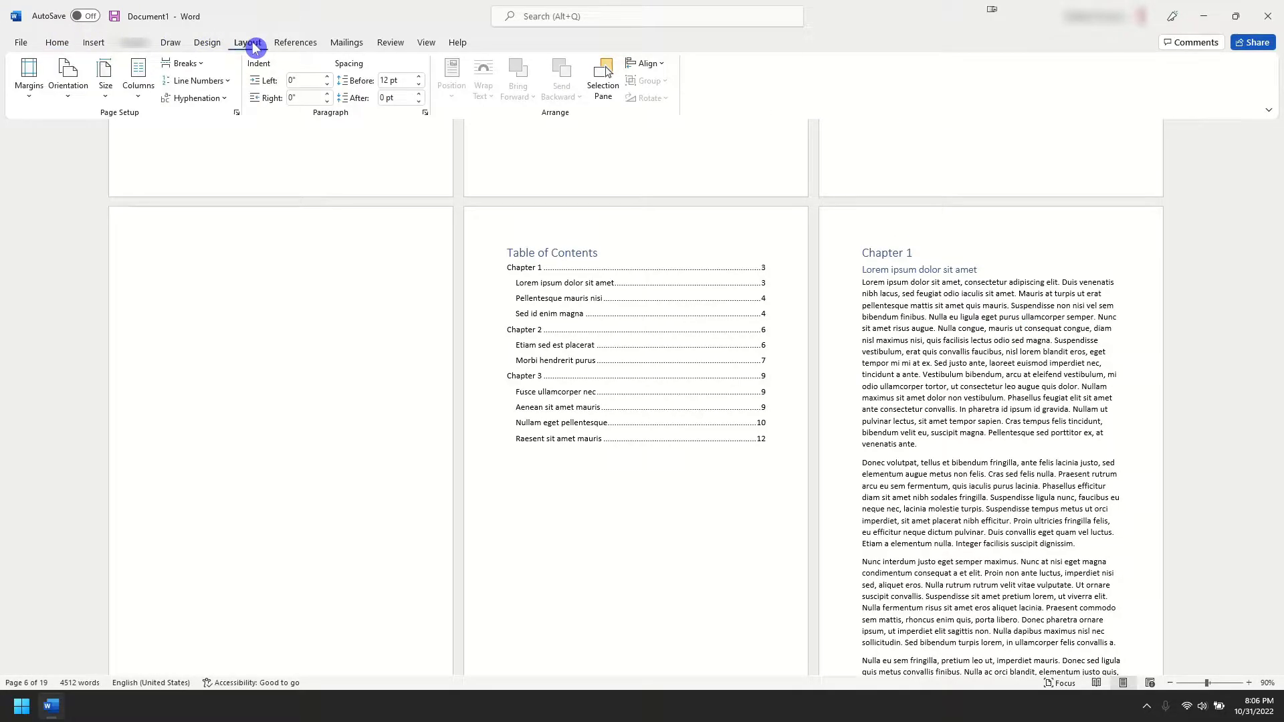
click(200, 65)
click(242, 262)
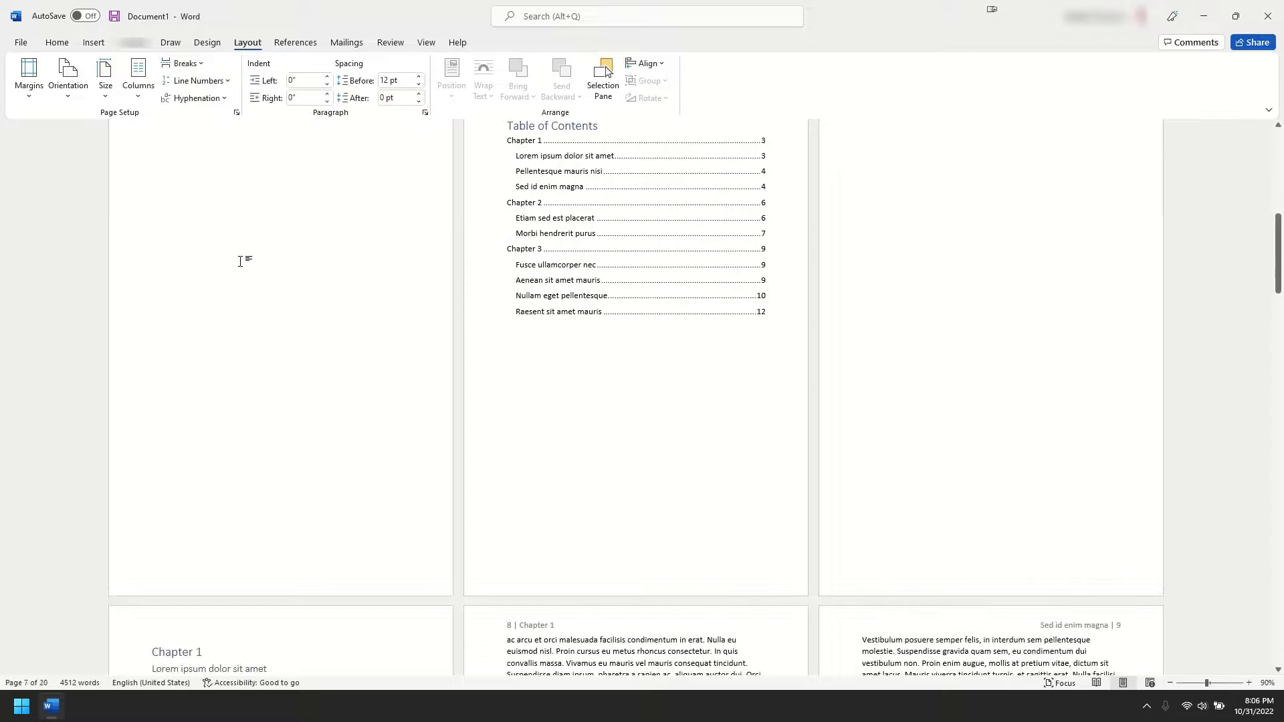
Check on which pages Chapter 2 and Chapter 3 open and how the headers run through the chapters
drag(1277, 254, 1276, 355)
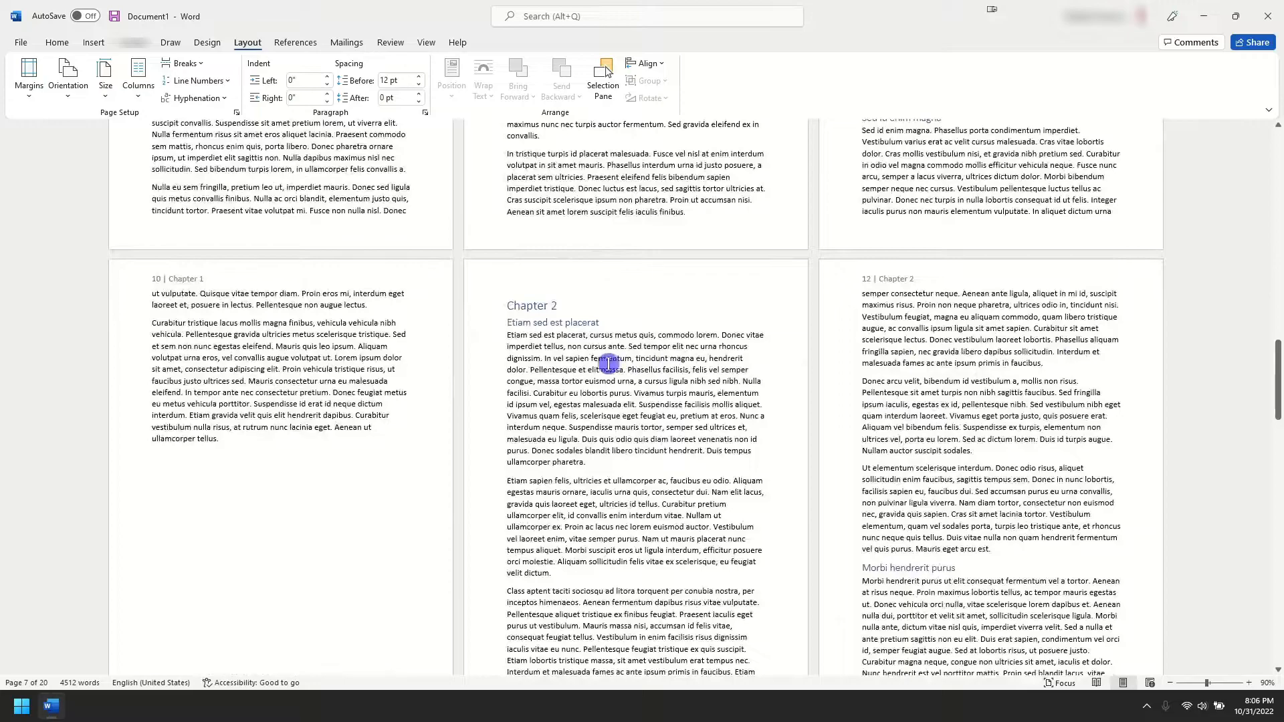
click(511, 307)
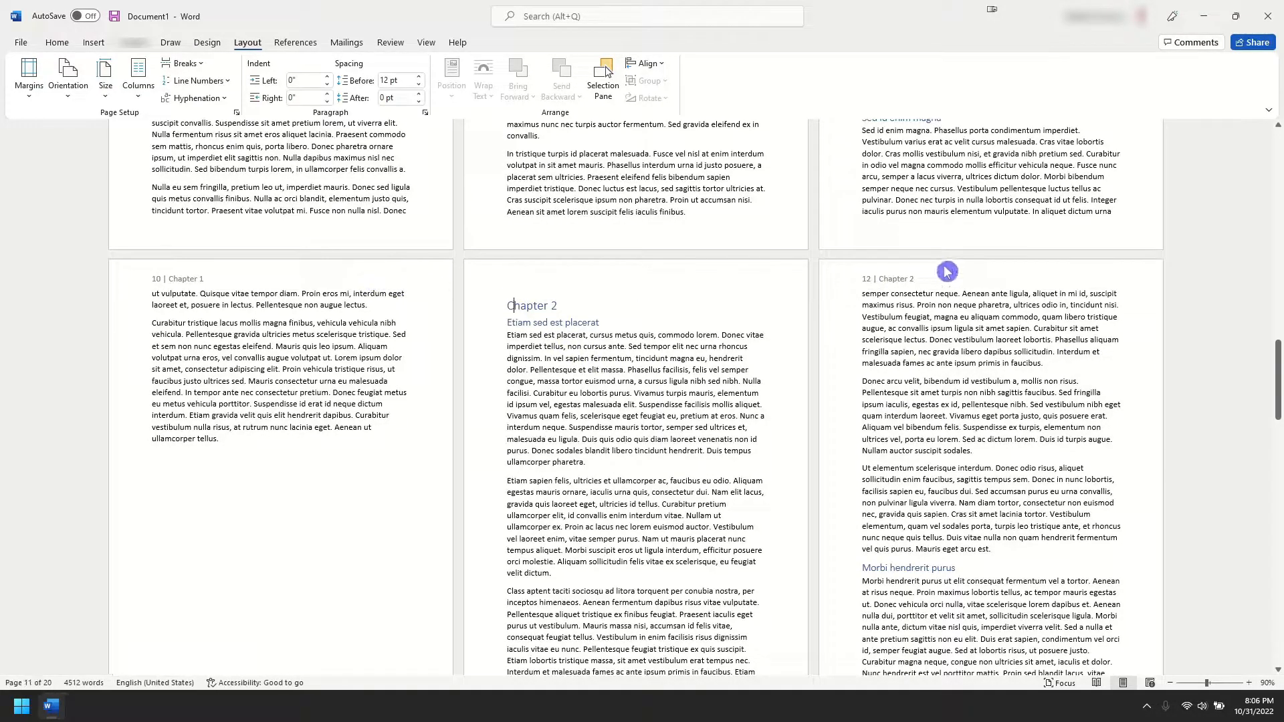
scroll(665, 326, down, 1)
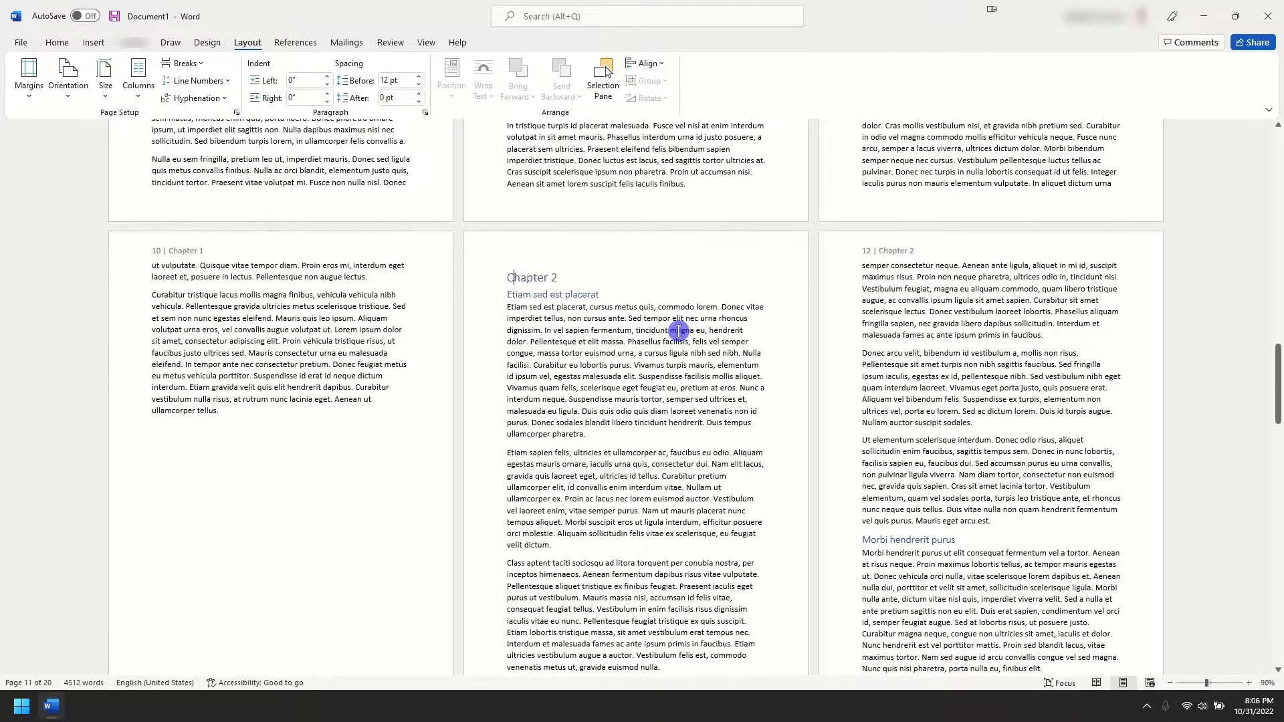
drag(1277, 372, 1276, 457)
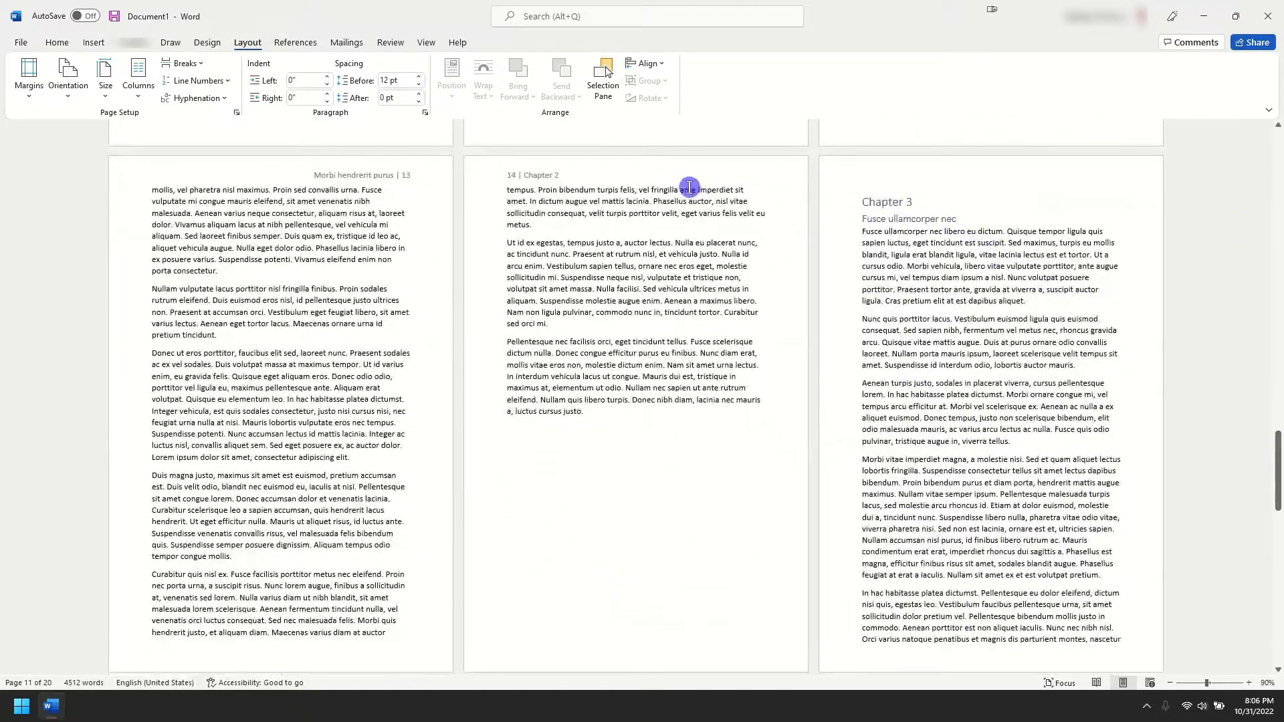
click(961, 206)
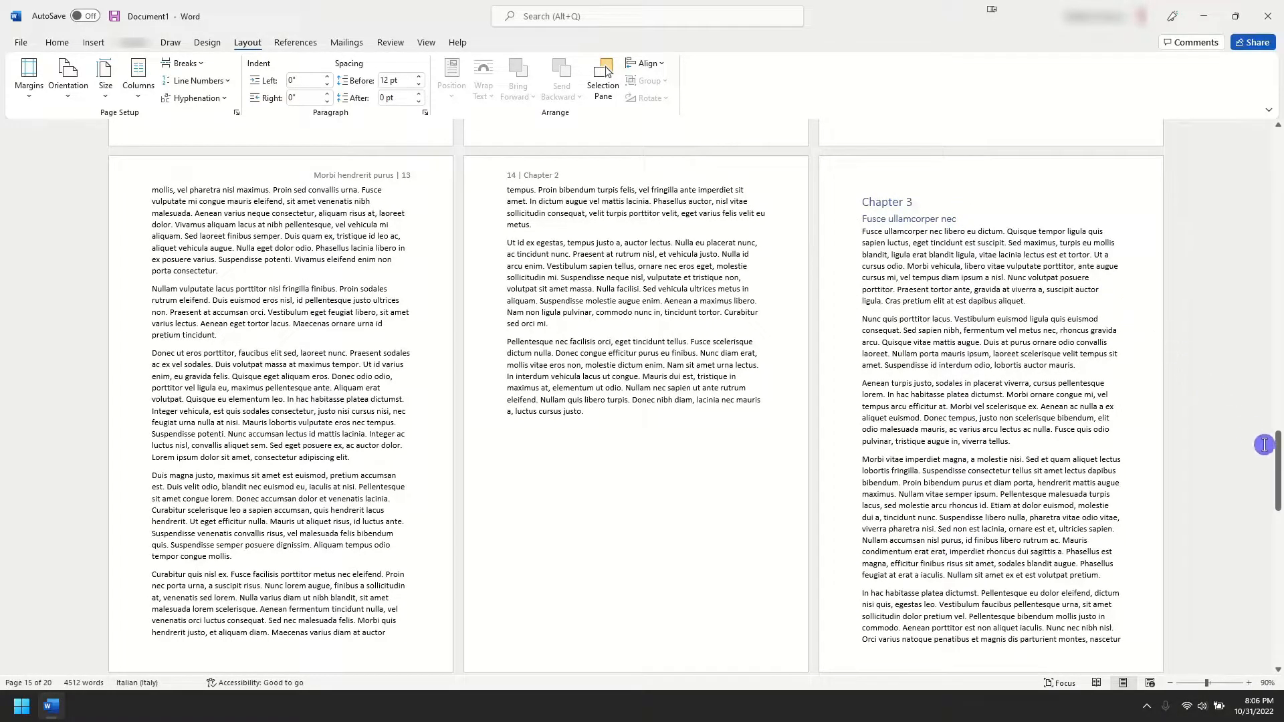
drag(1277, 463, 1276, 308)
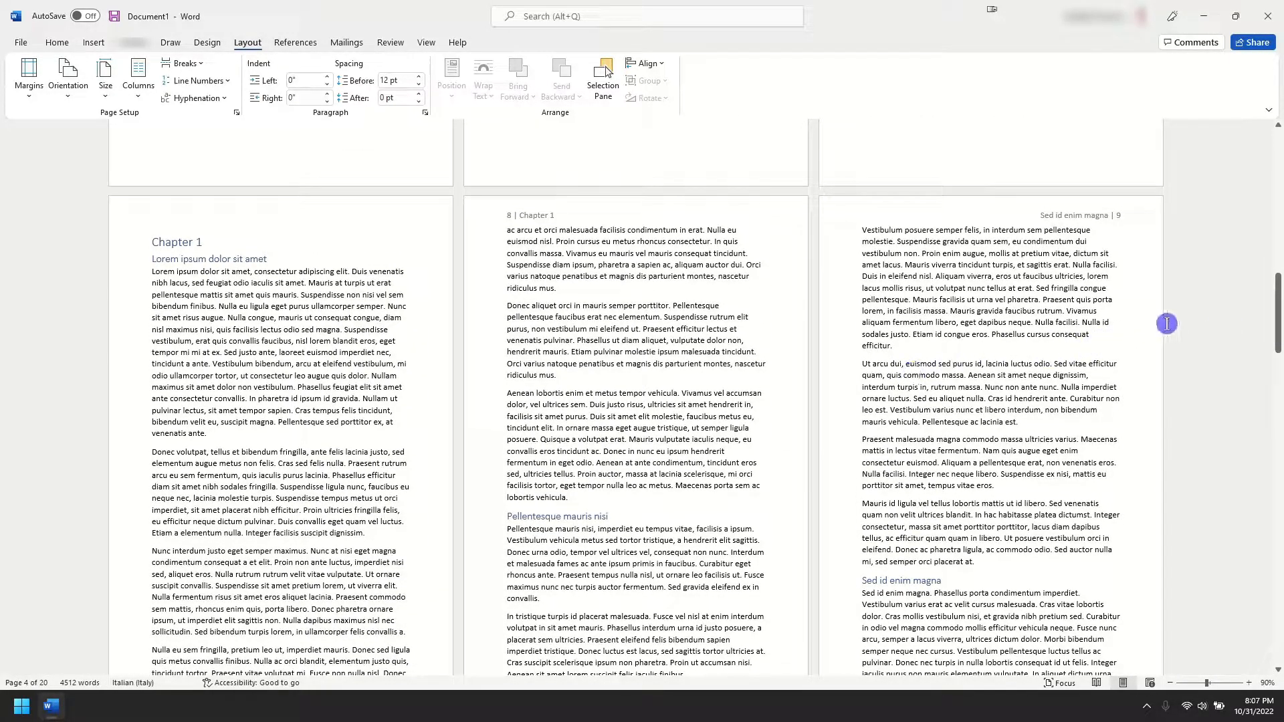
Modify the Title style used for "Lorem Ipsum" on the title page, setting its alignment to centered
drag(1277, 331, 1260, 167)
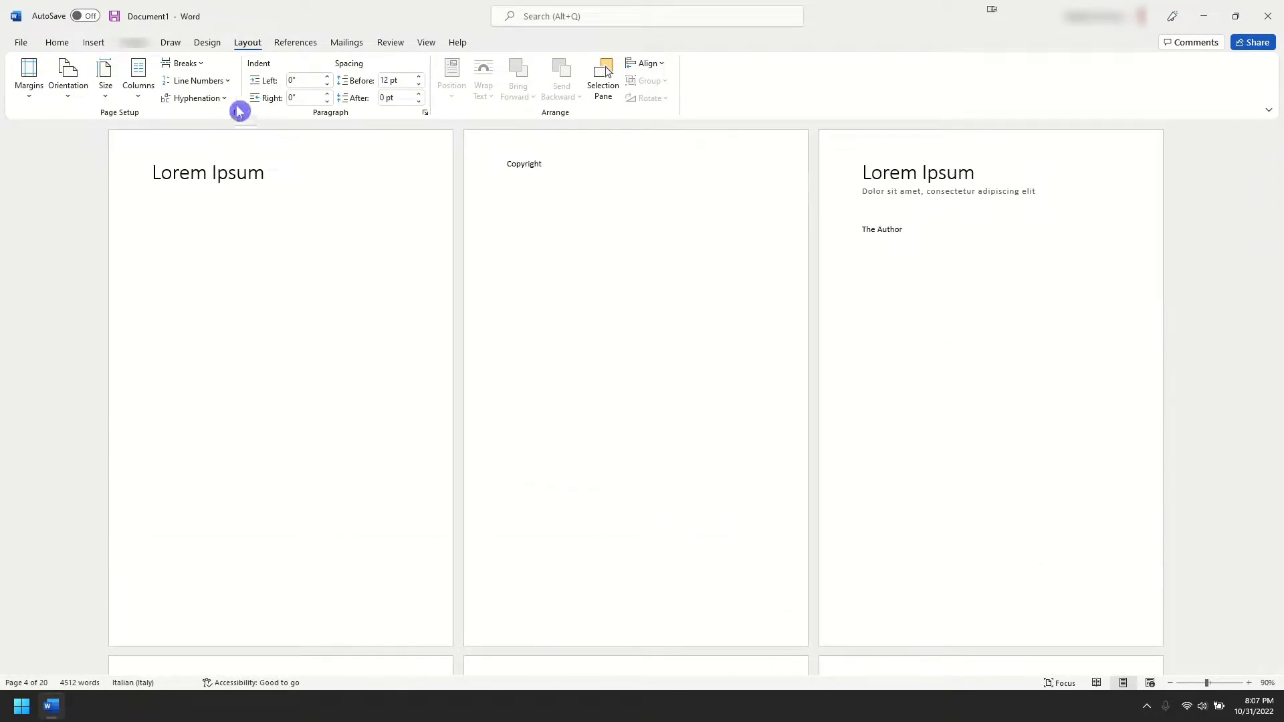
click(58, 43)
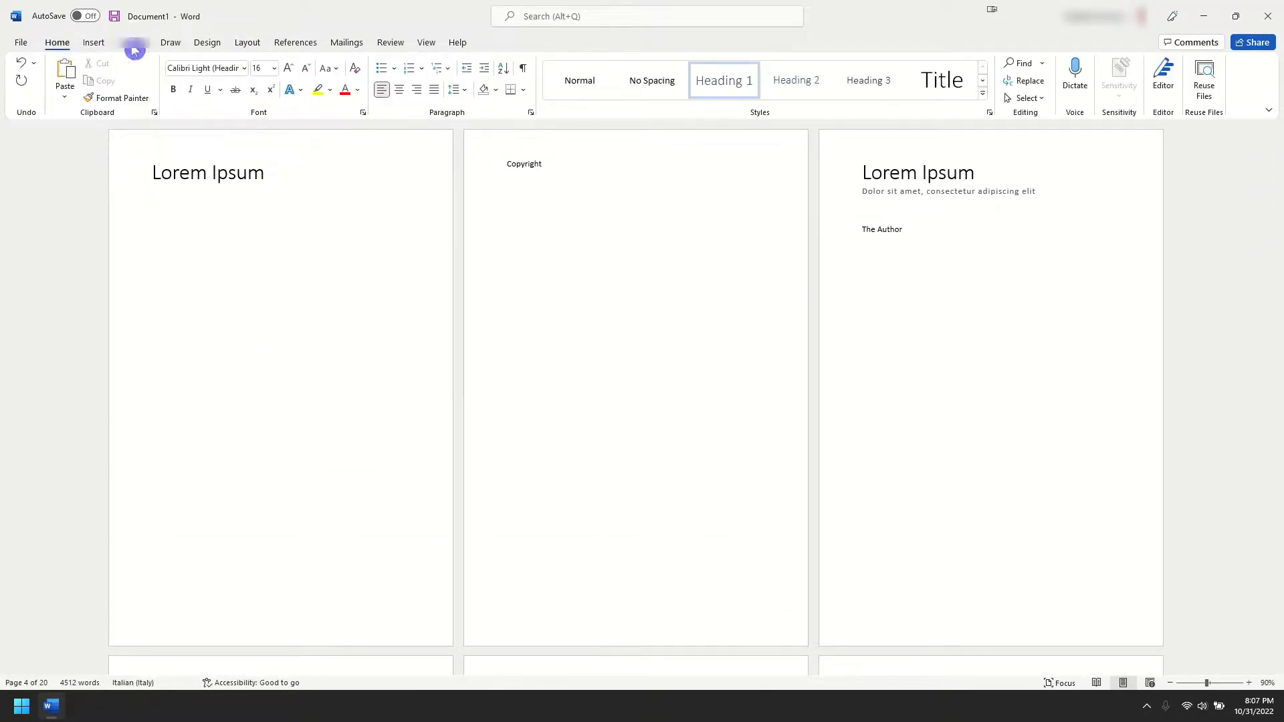
click(958, 173)
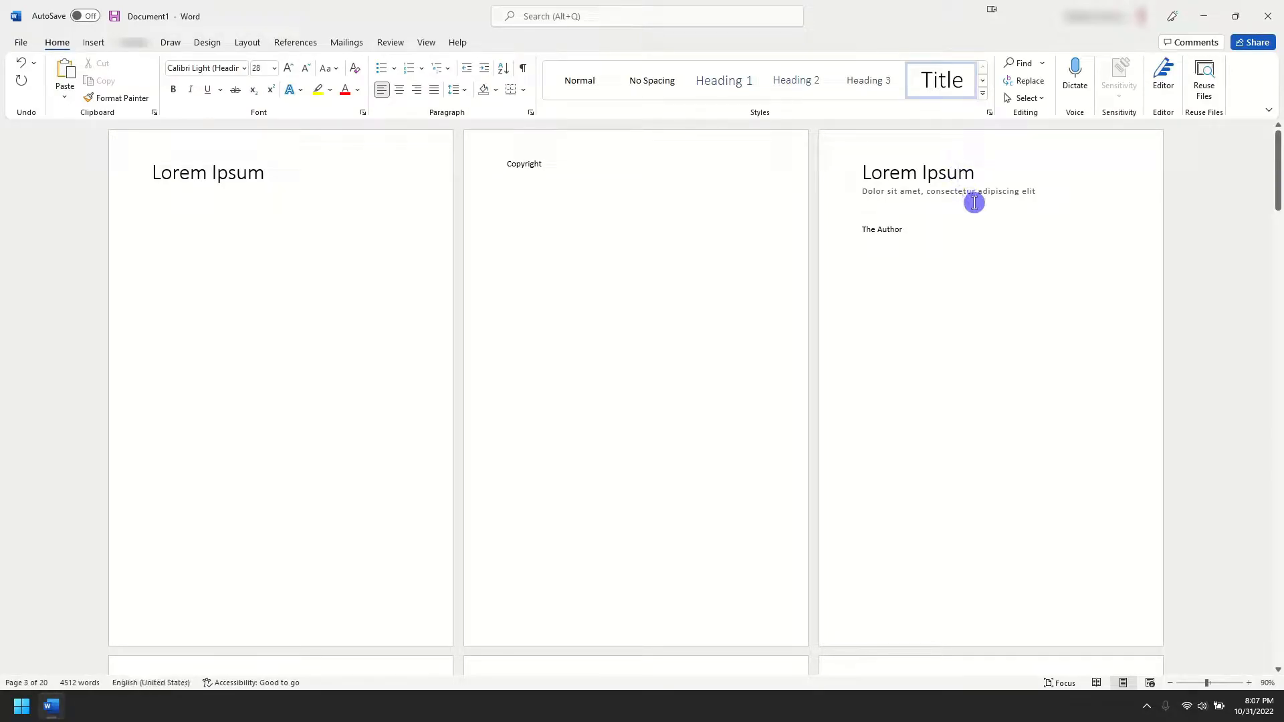
right_click(956, 80)
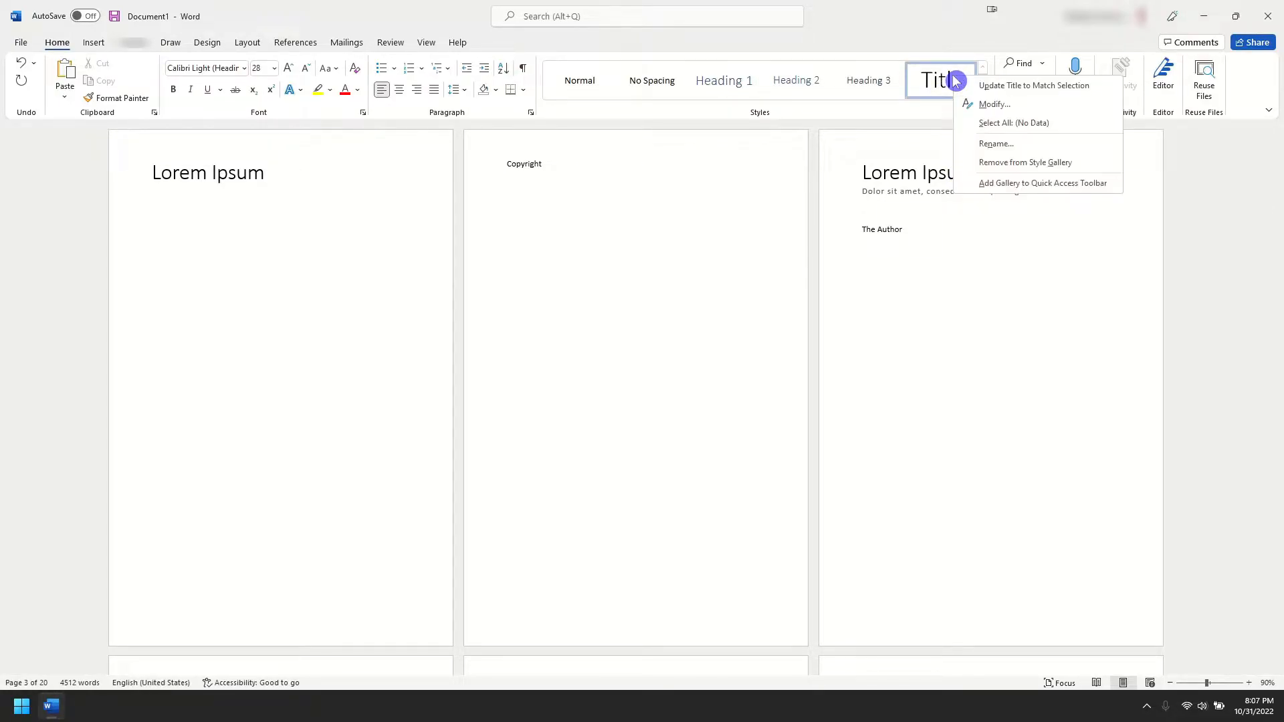
click(1008, 105)
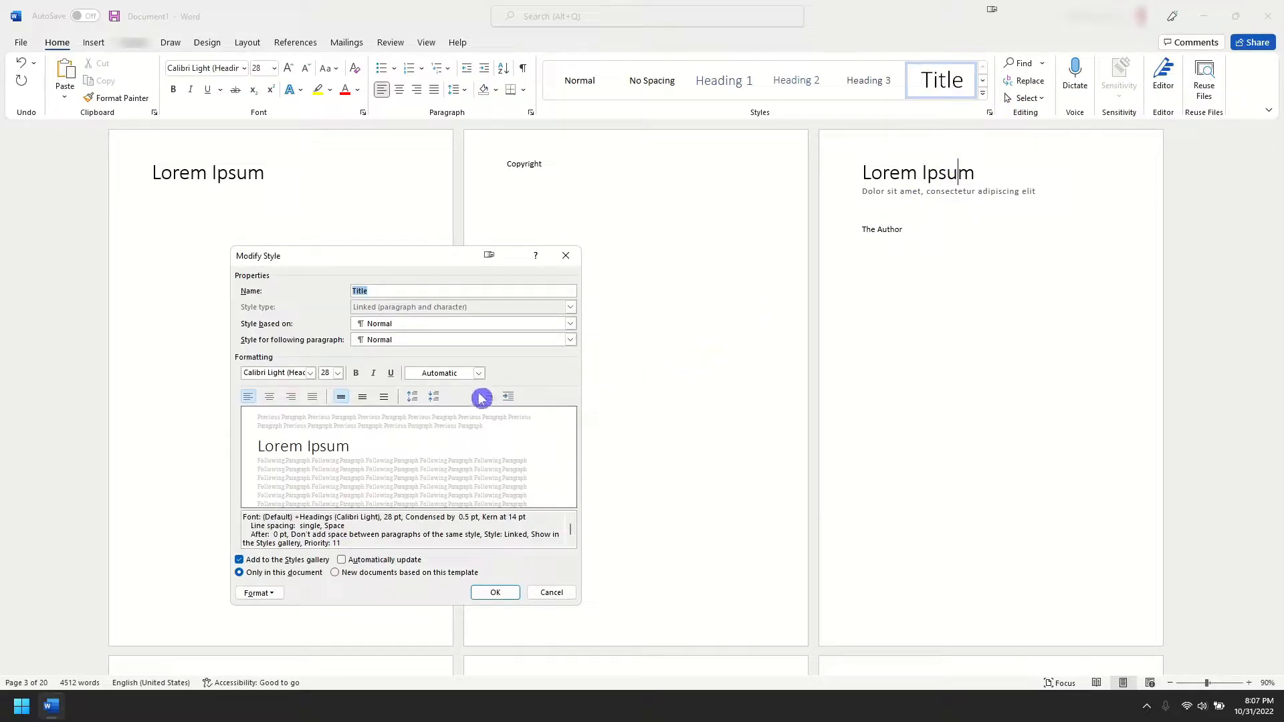
click(270, 397)
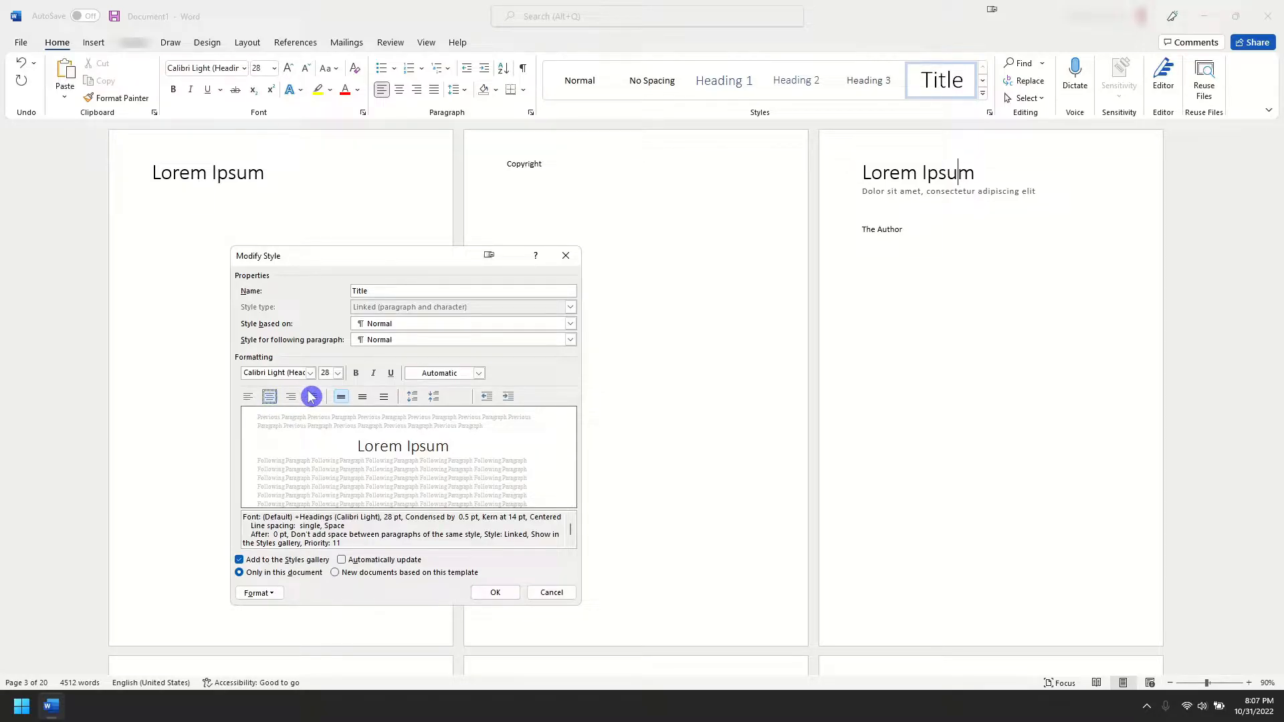
Add the small caps font effect to the Title style
click(260, 594)
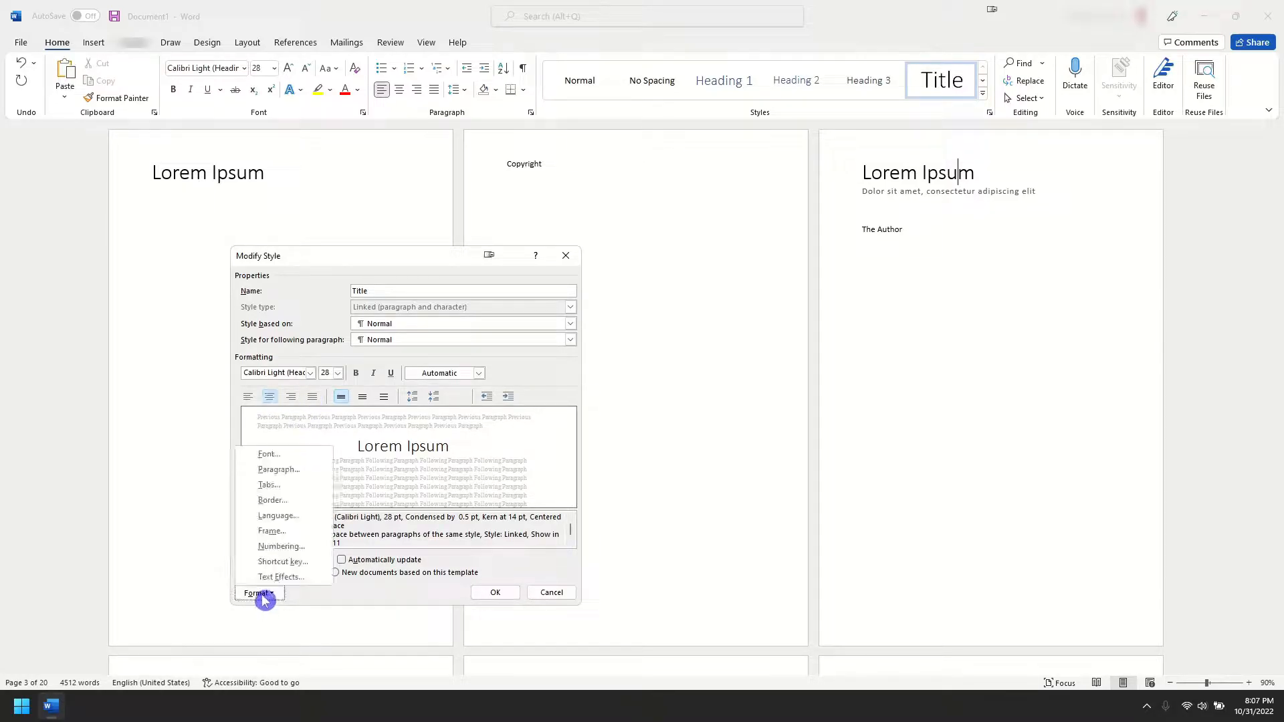
click(267, 454)
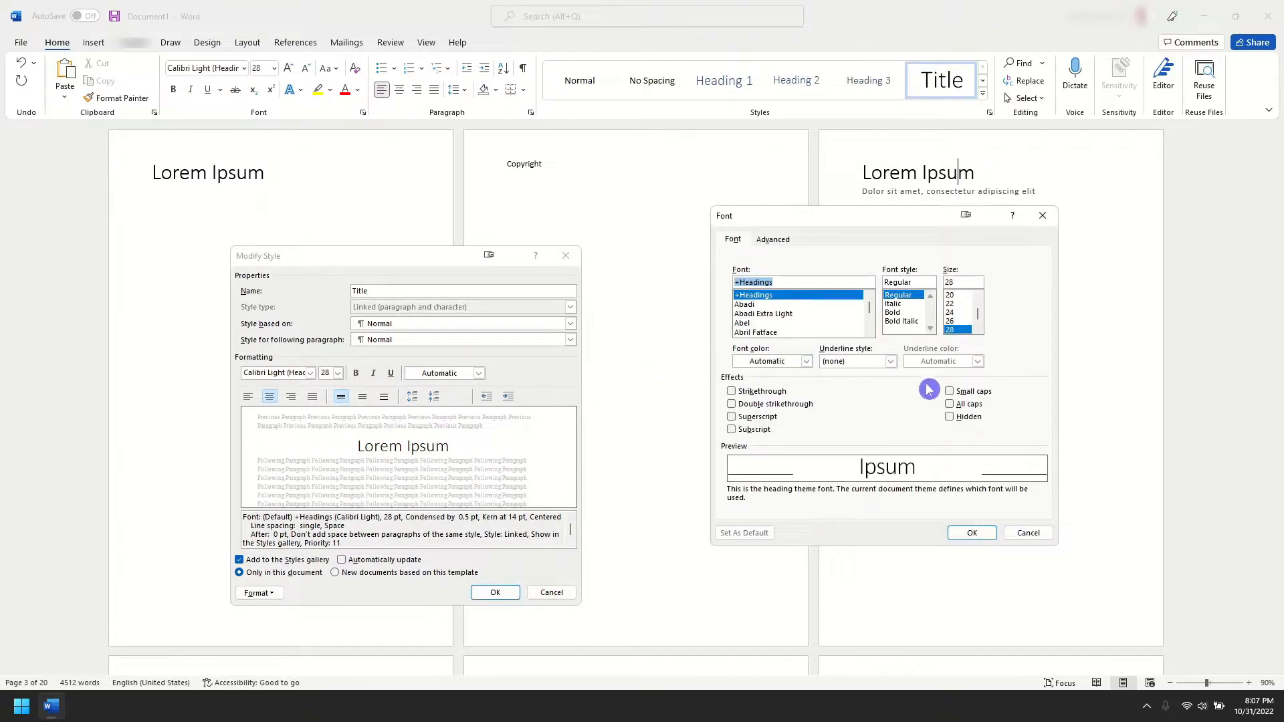
click(950, 392)
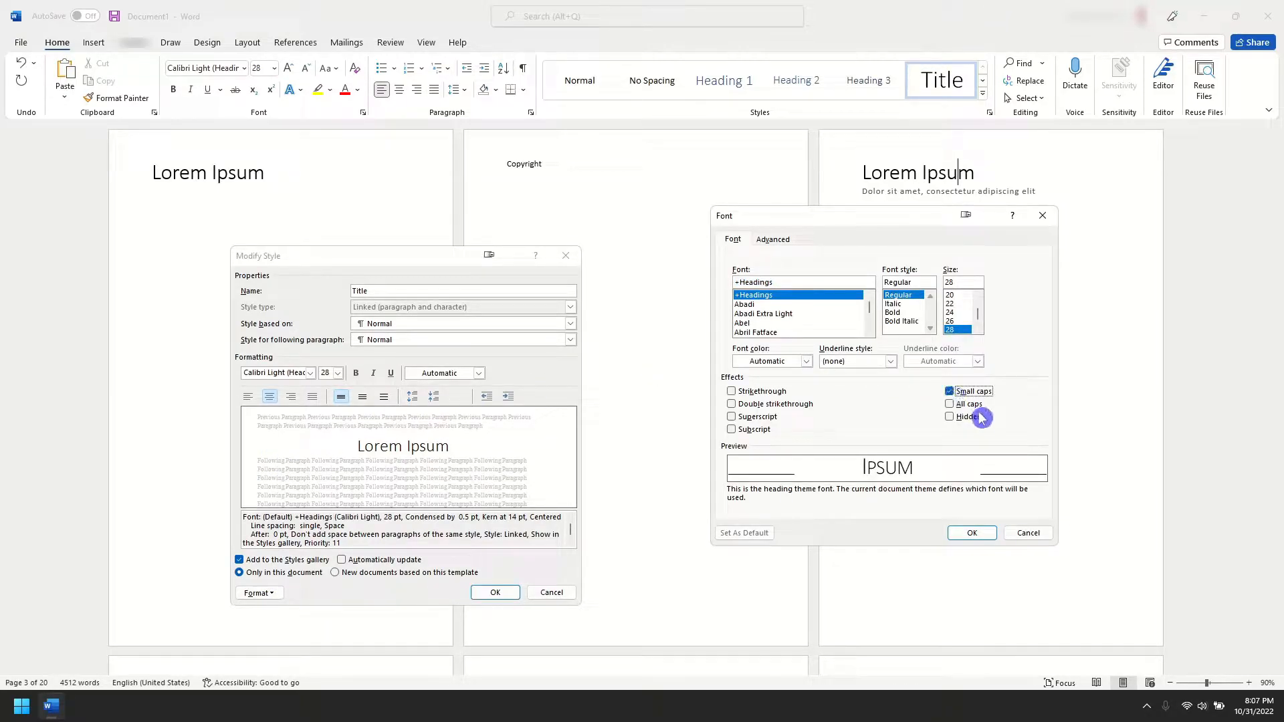
click(982, 532)
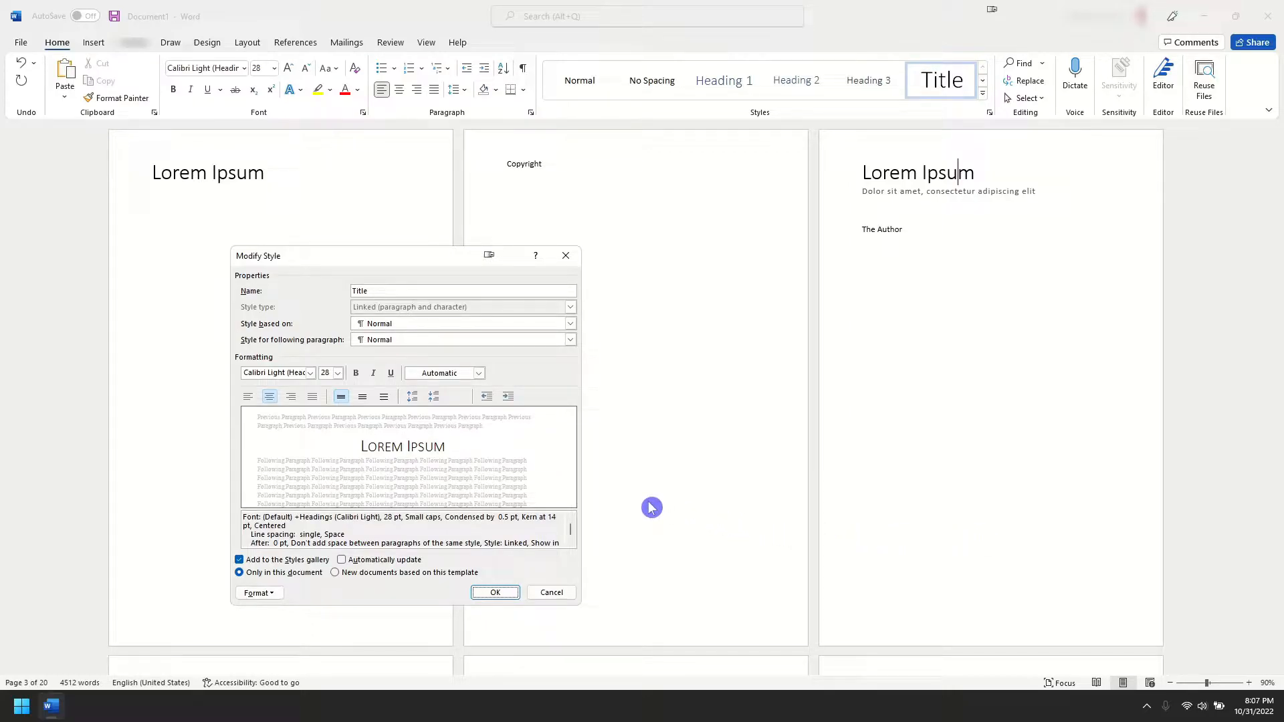
Add a 3 pt solid bottom border to the Title style's paragraphs
click(274, 593)
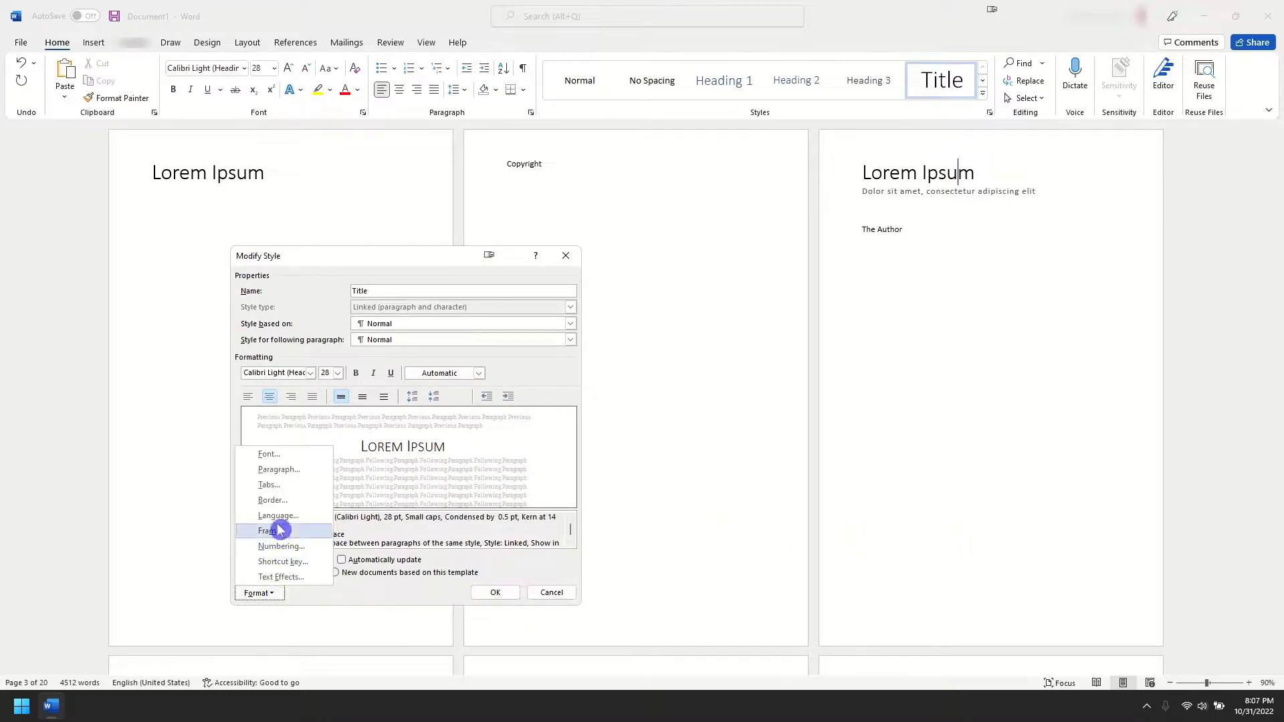
click(281, 501)
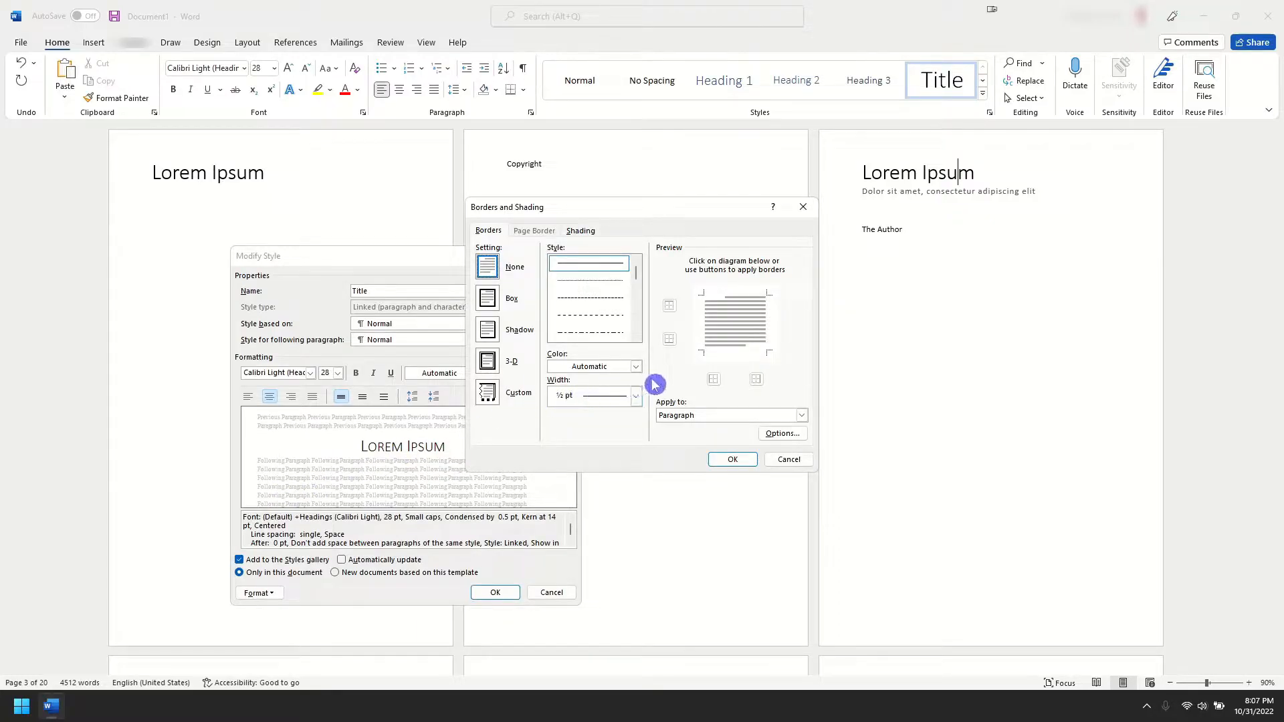
click(635, 396)
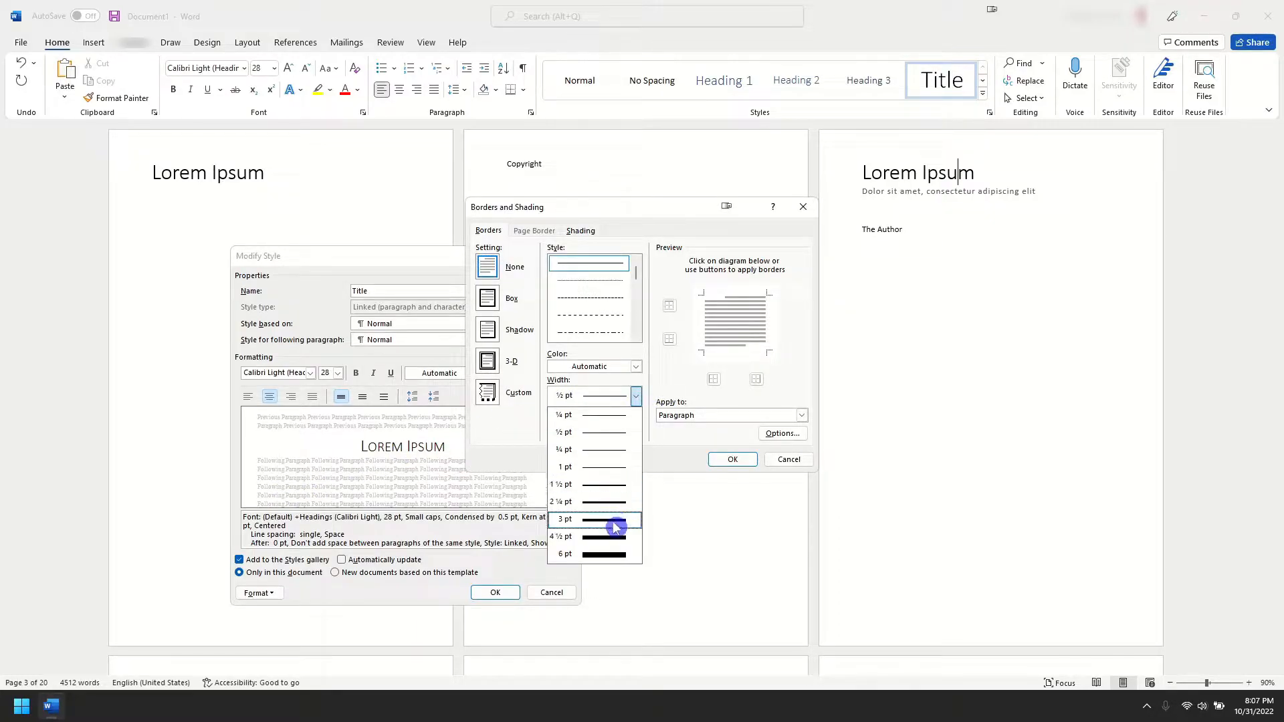
click(614, 528)
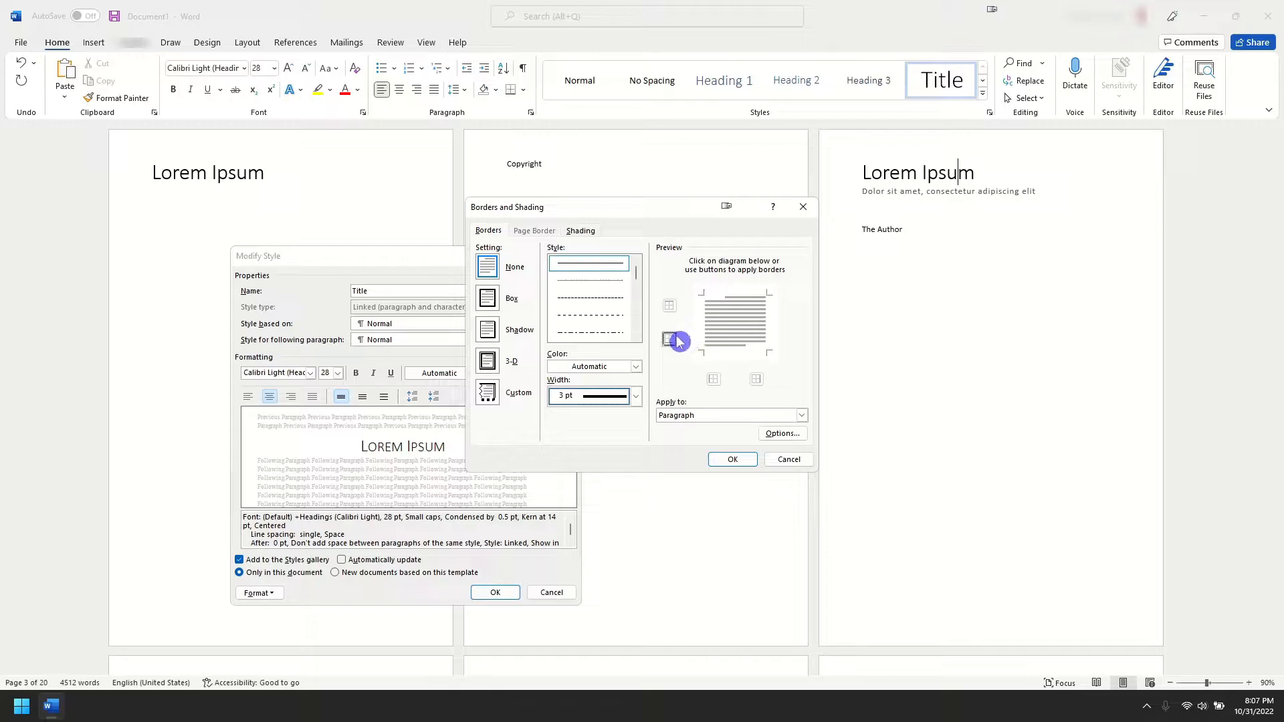
click(671, 340)
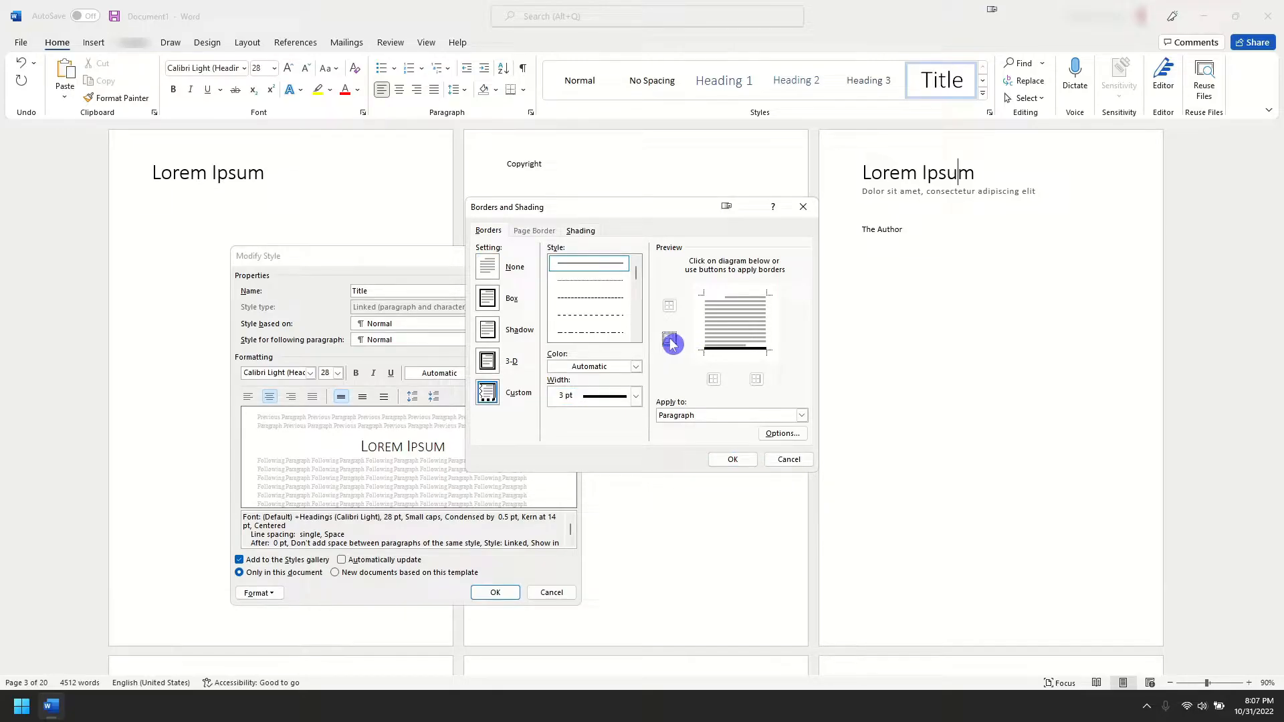
click(728, 461)
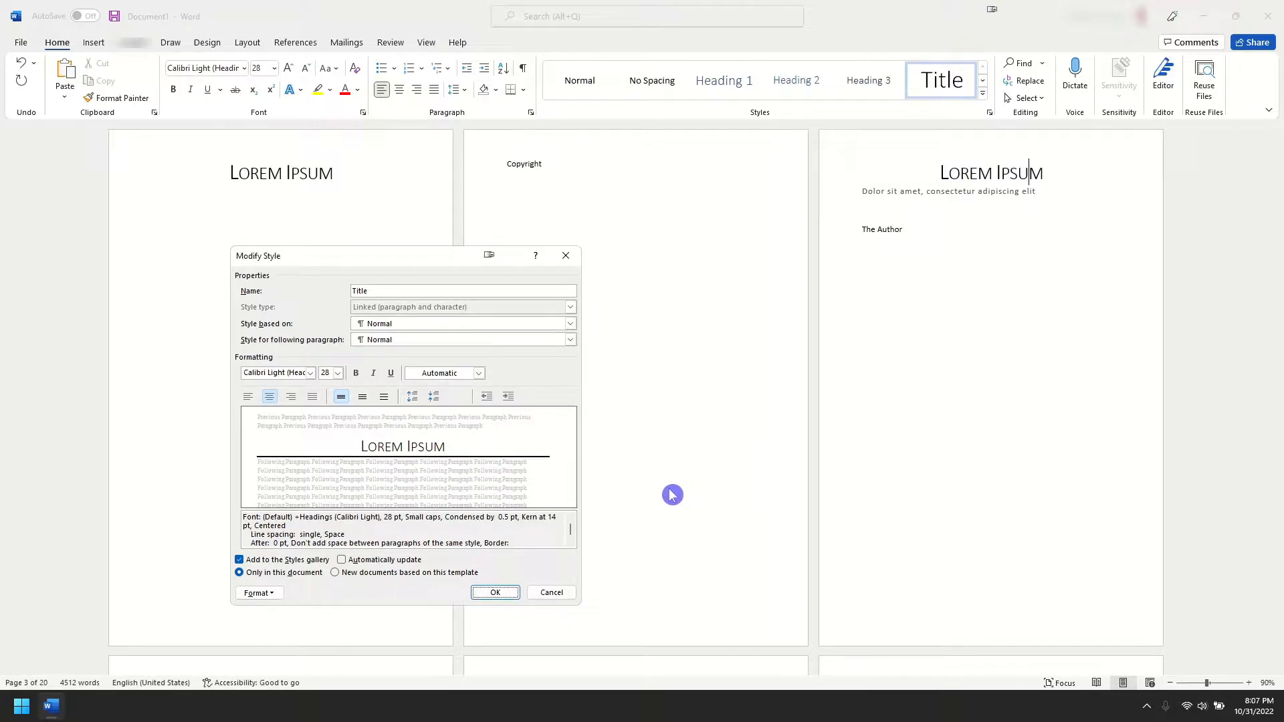
Set the Title style's paragraph spacing to 100 pt before and 70 pt after, and apply the style changes
click(273, 595)
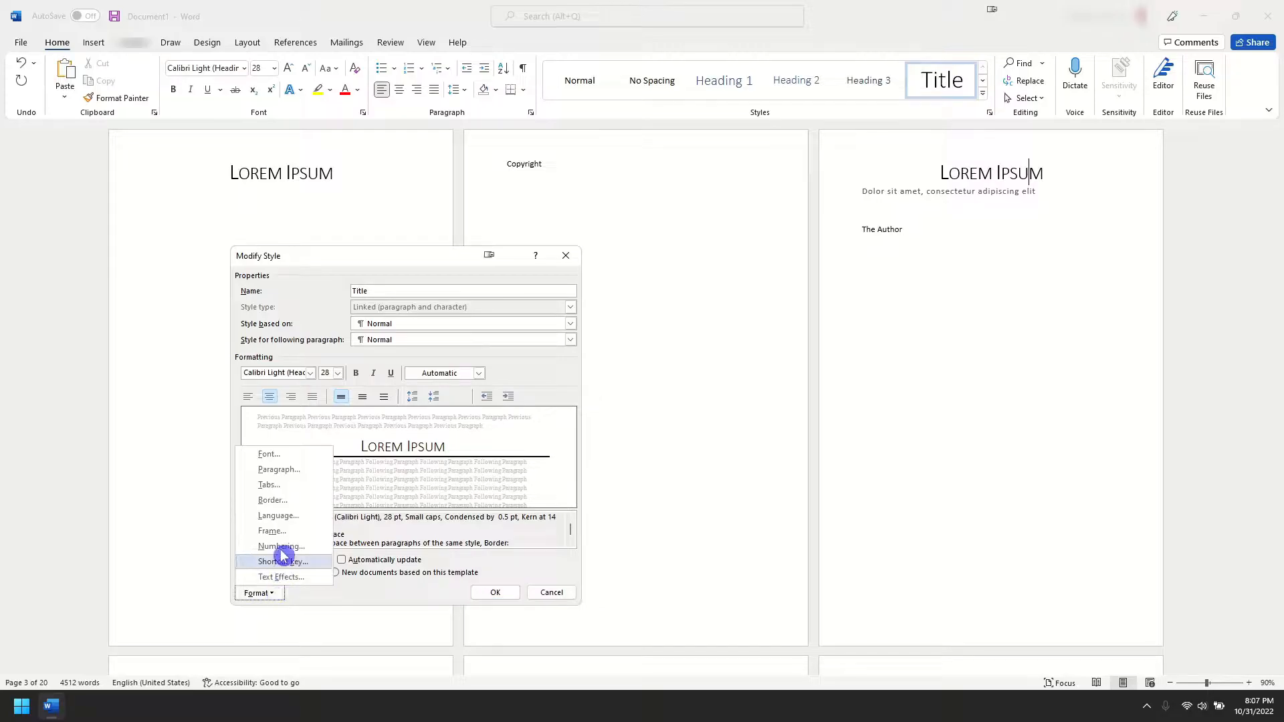
click(284, 470)
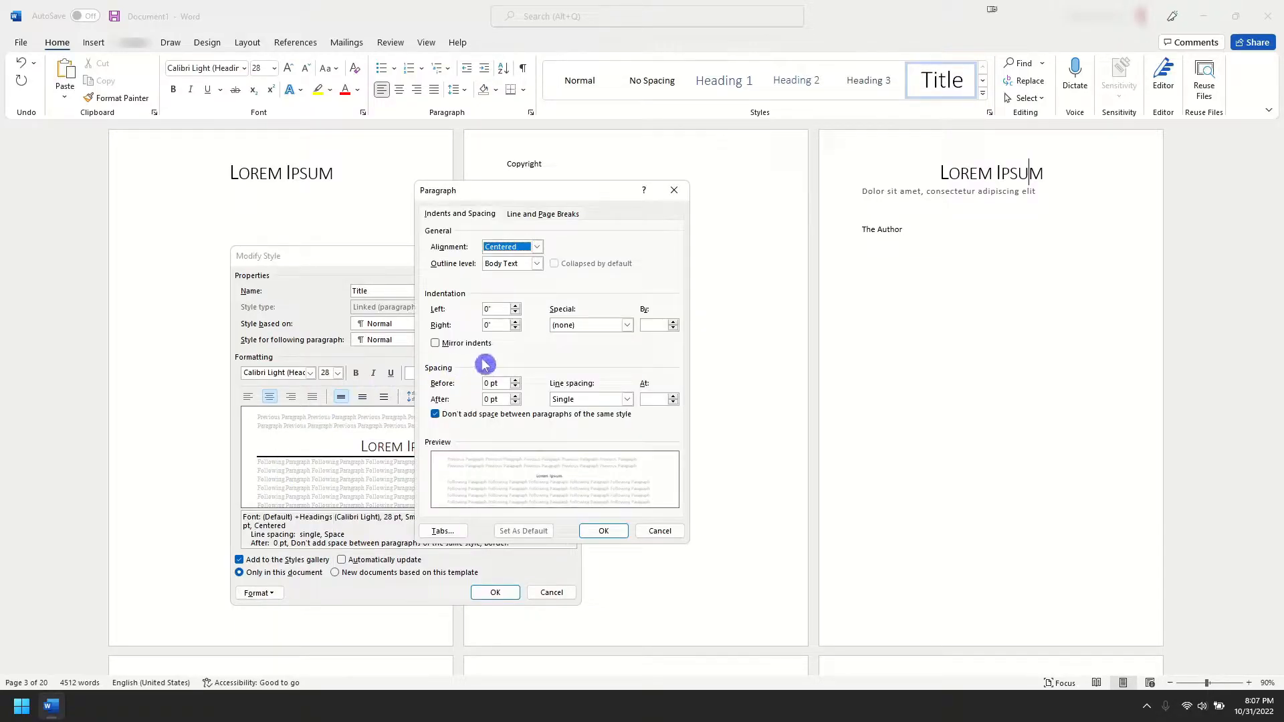
drag(502, 383, 464, 384)
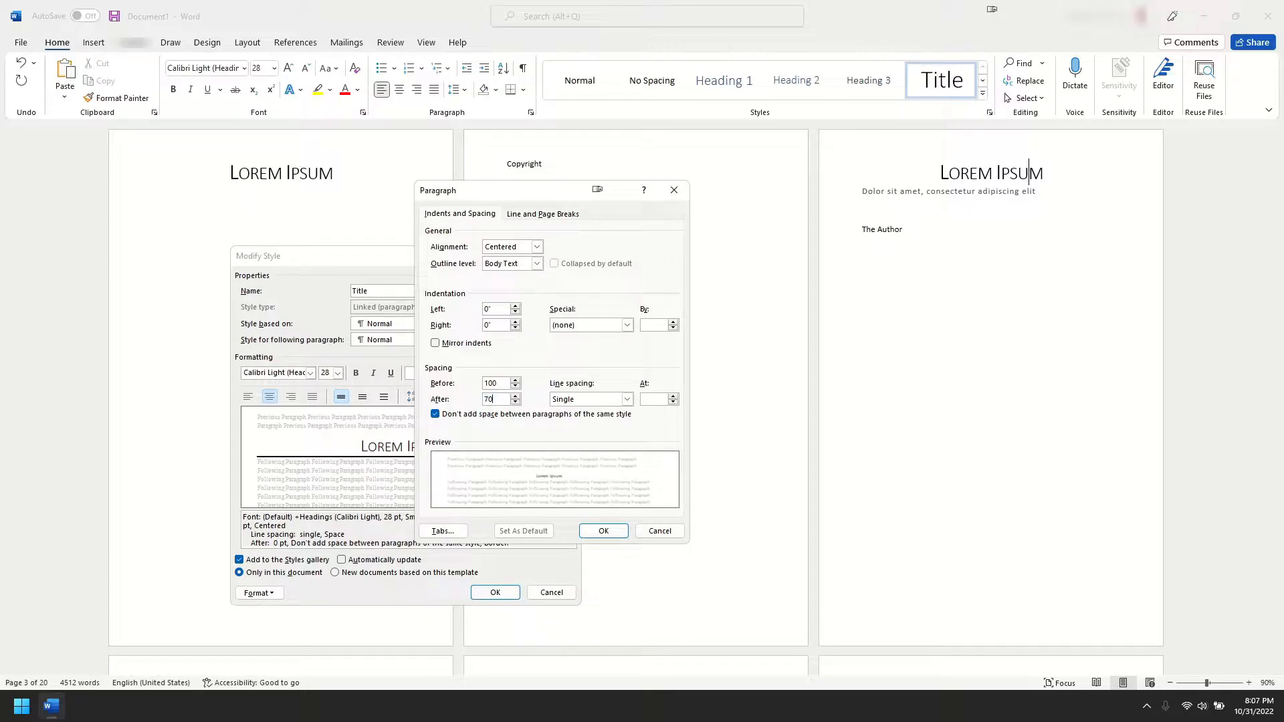
click(604, 531)
click(496, 592)
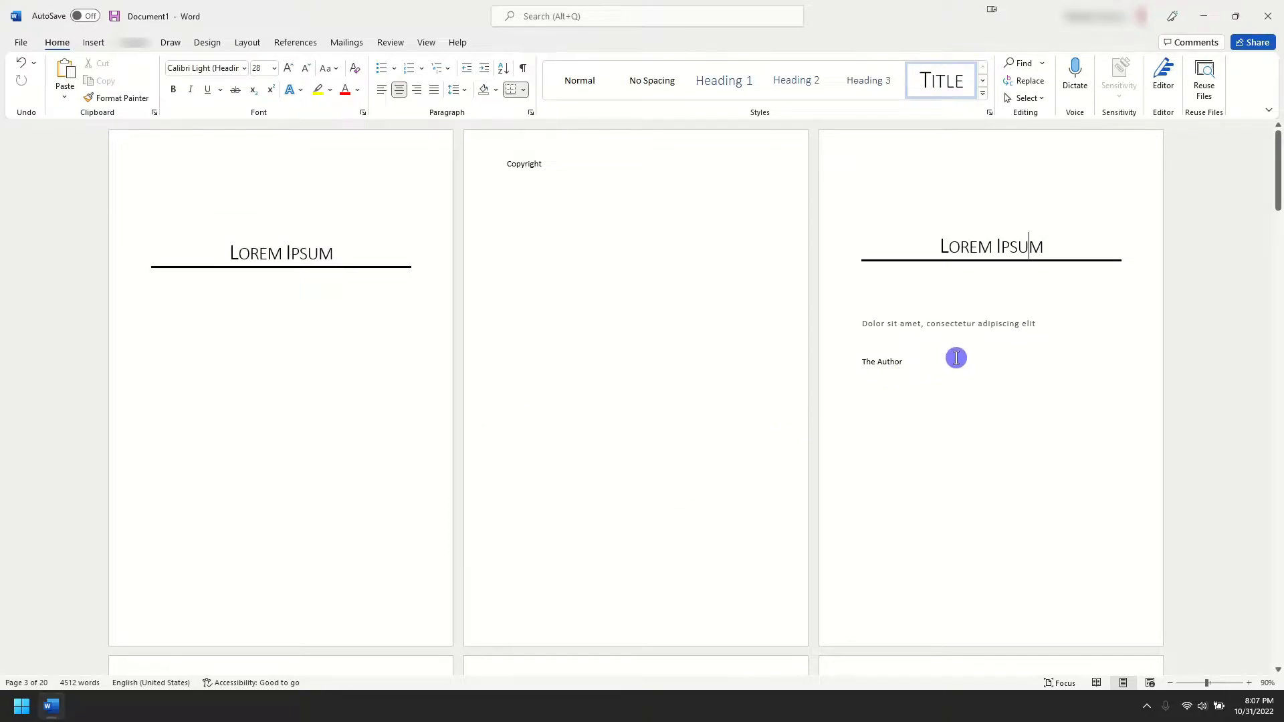
Modify the Subtitle style used below the book title on page 3 to centered alignment and a 20 pt font size
click(995, 323)
click(982, 80)
right_click(589, 85)
click(625, 110)
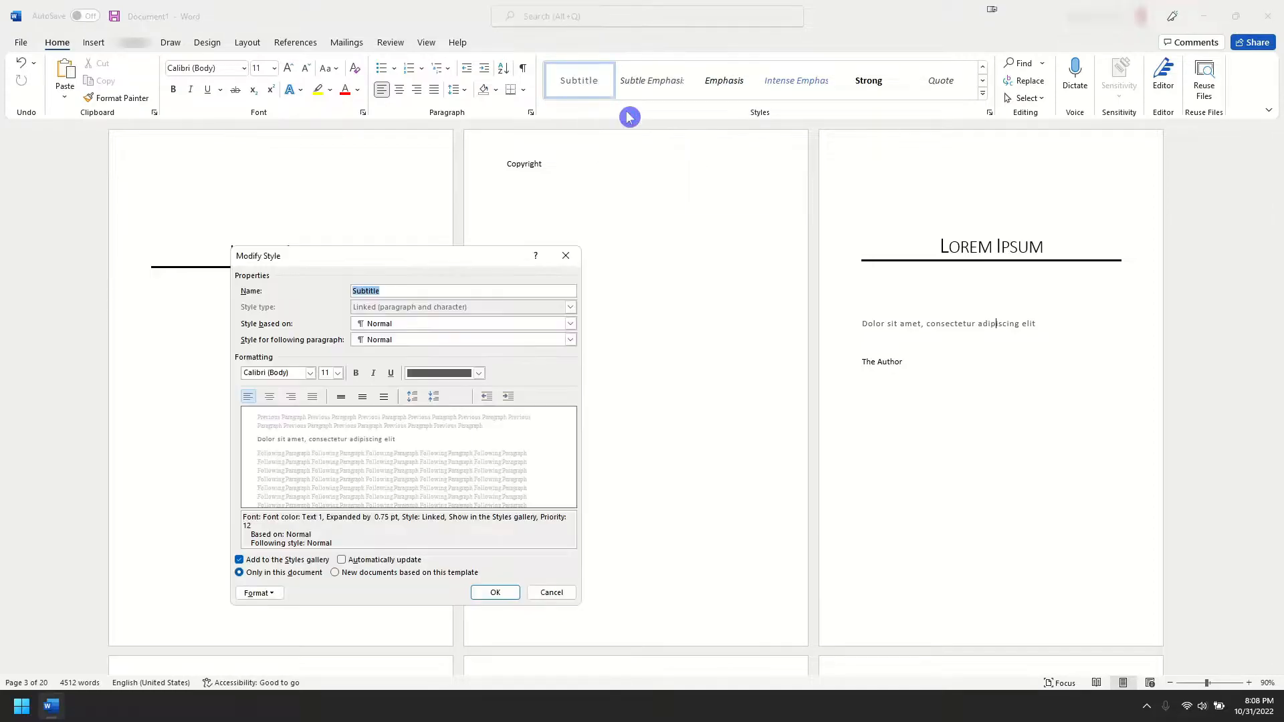
click(269, 398)
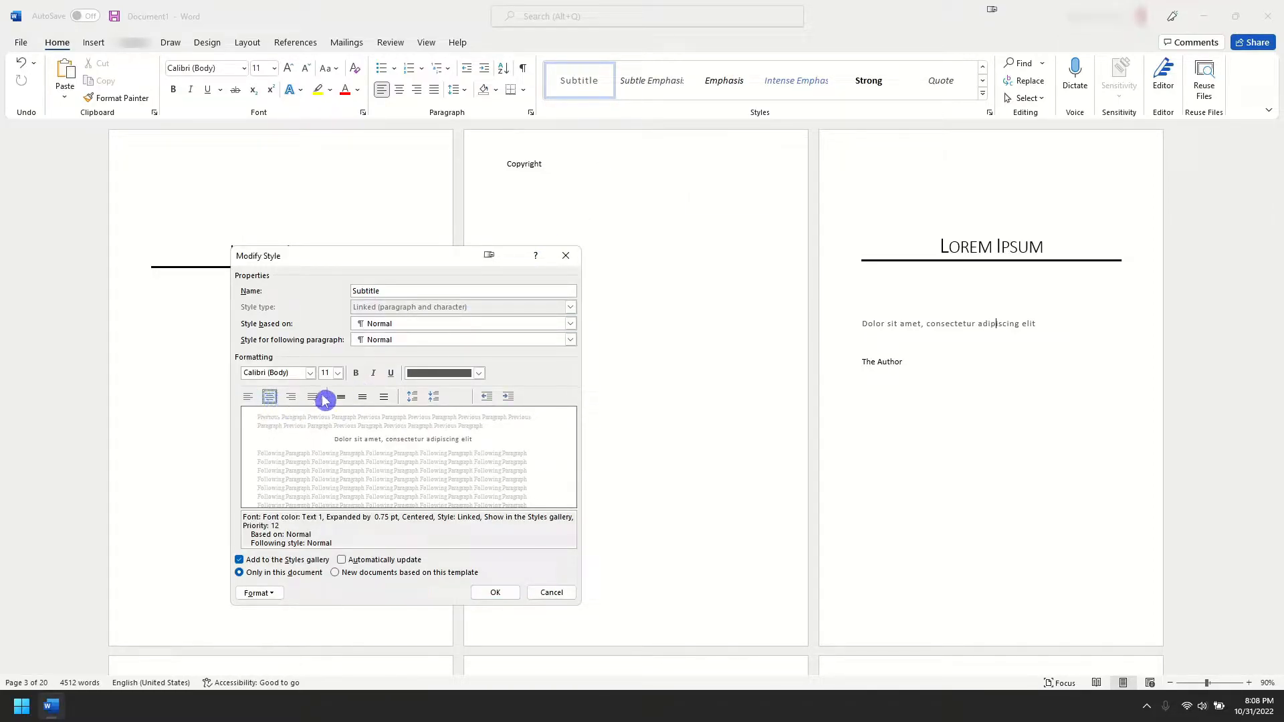
click(339, 374)
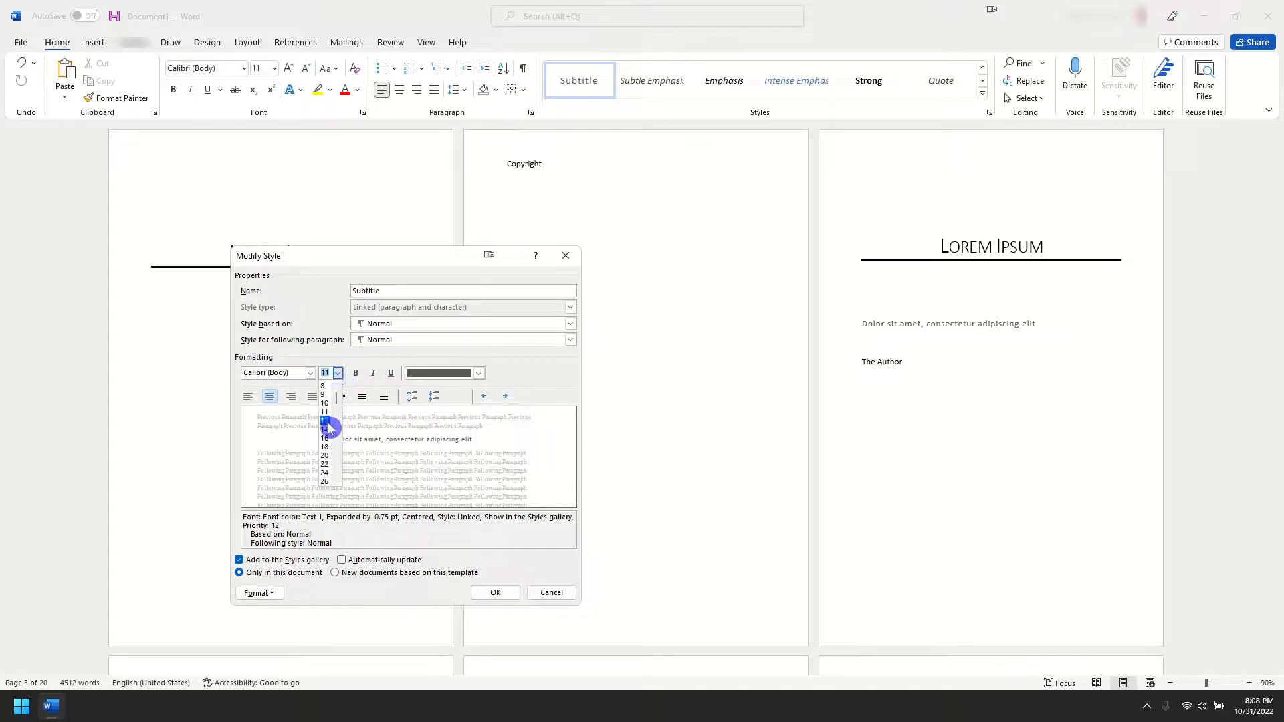
click(324, 456)
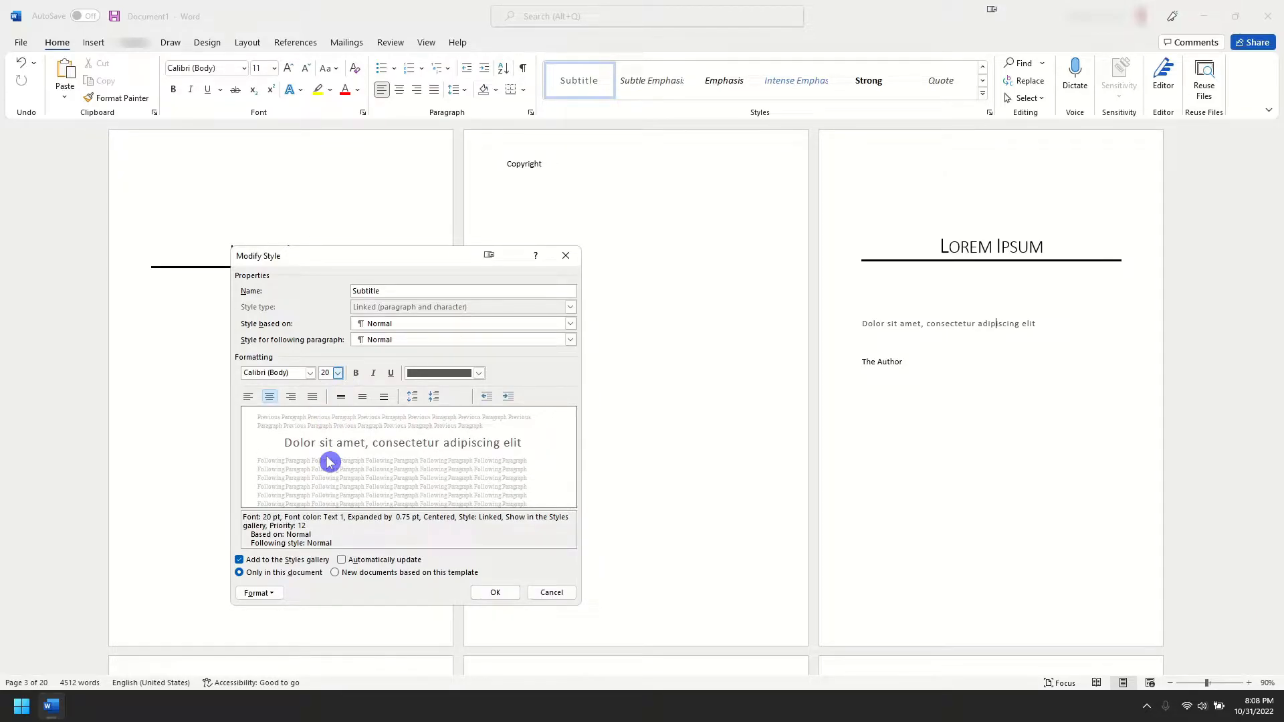
click(496, 591)
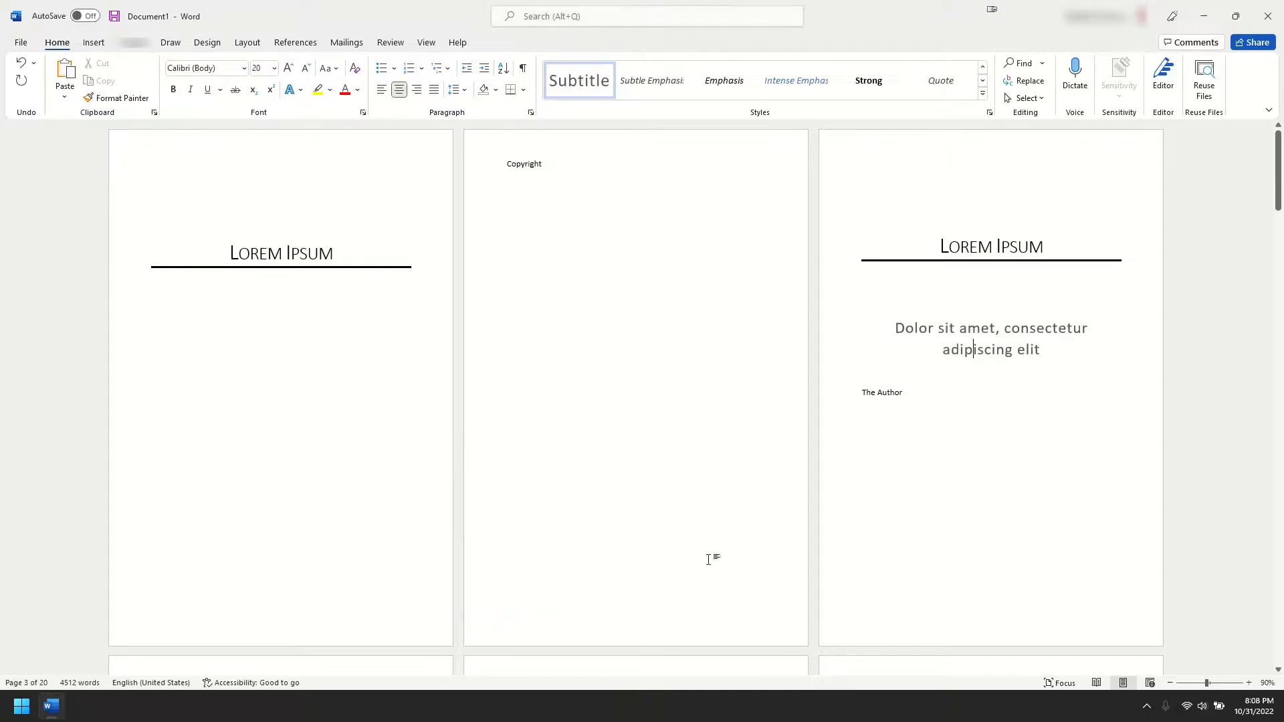
Apply the Intense Quote style to "The Author" on the title page
scroll(1023, 466, down, 1)
scroll(1022, 466, down, 1)
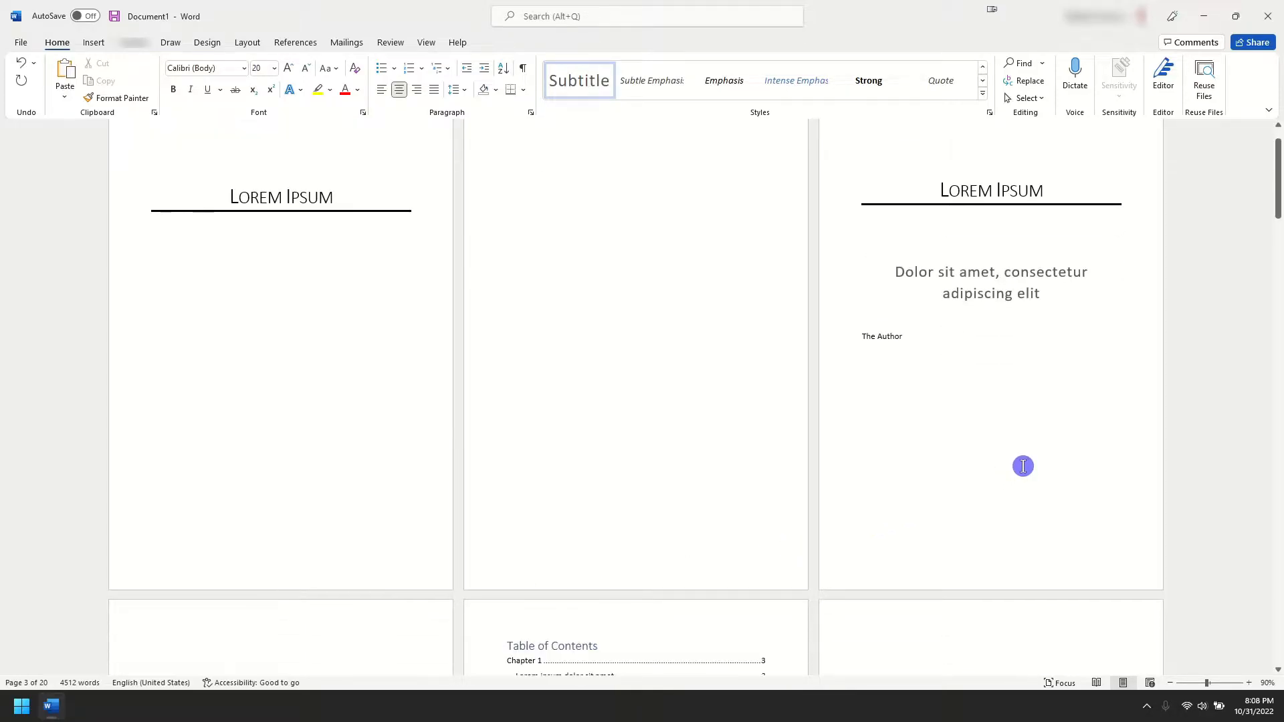
click(883, 336)
click(981, 89)
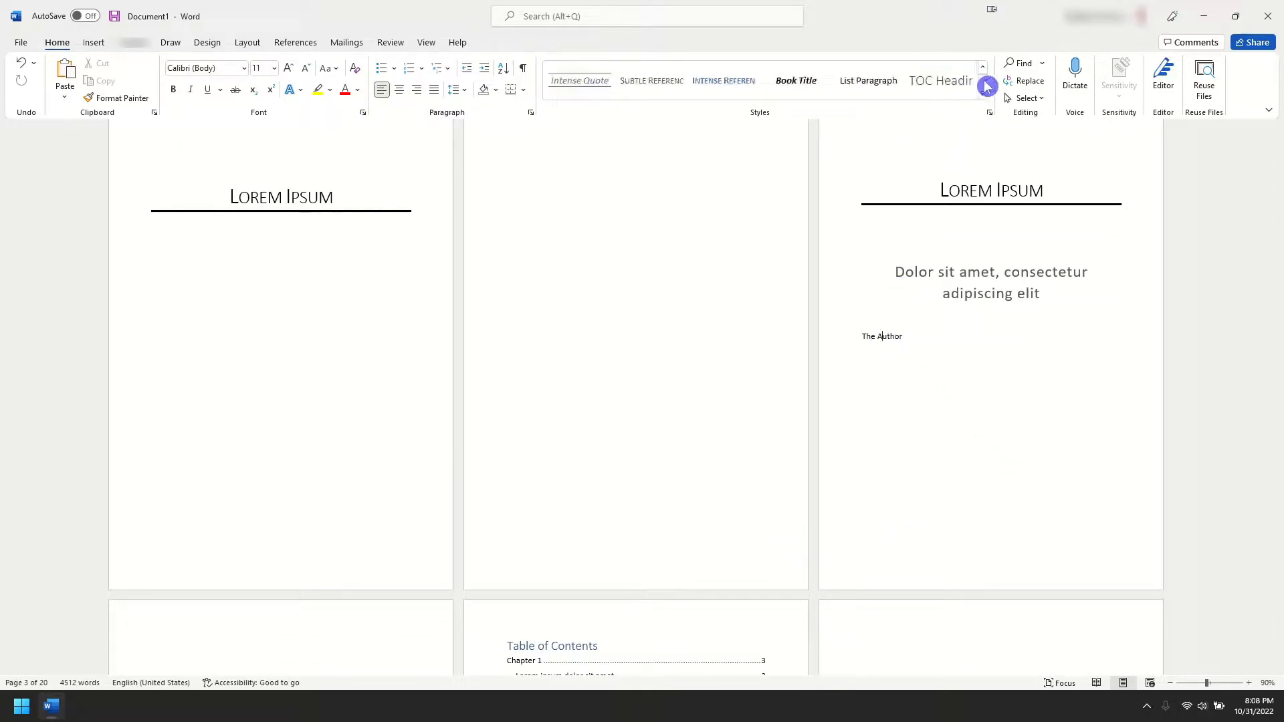
click(588, 83)
Modify the Intense Quote style so its paragraph spacing before is 240 pt
right_click(589, 85)
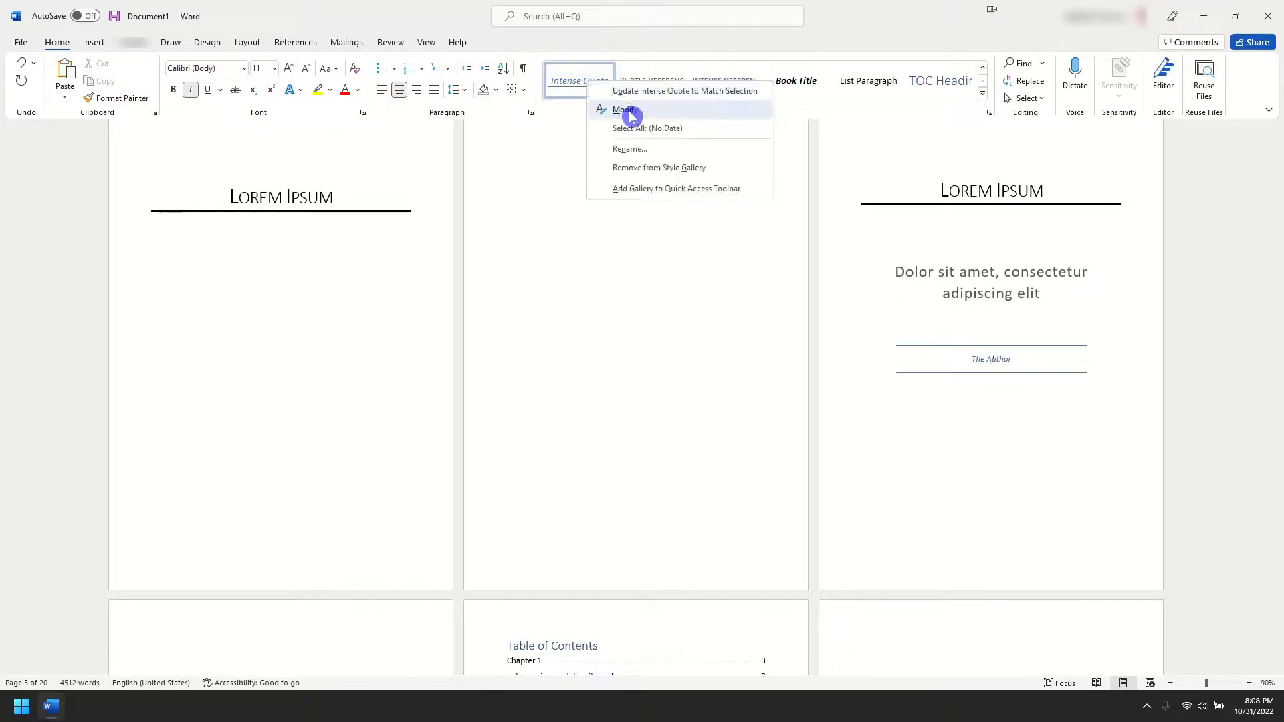
click(628, 113)
click(271, 599)
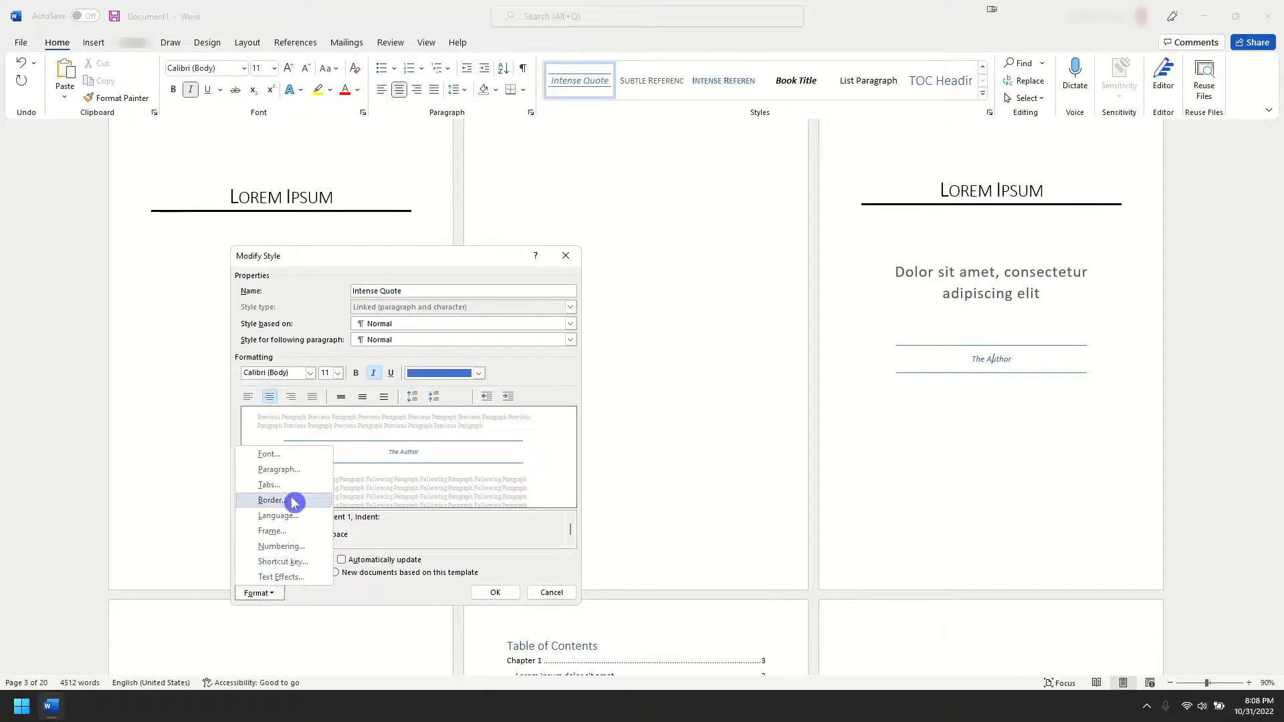
click(298, 475)
triple_click(495, 383)
text(240)
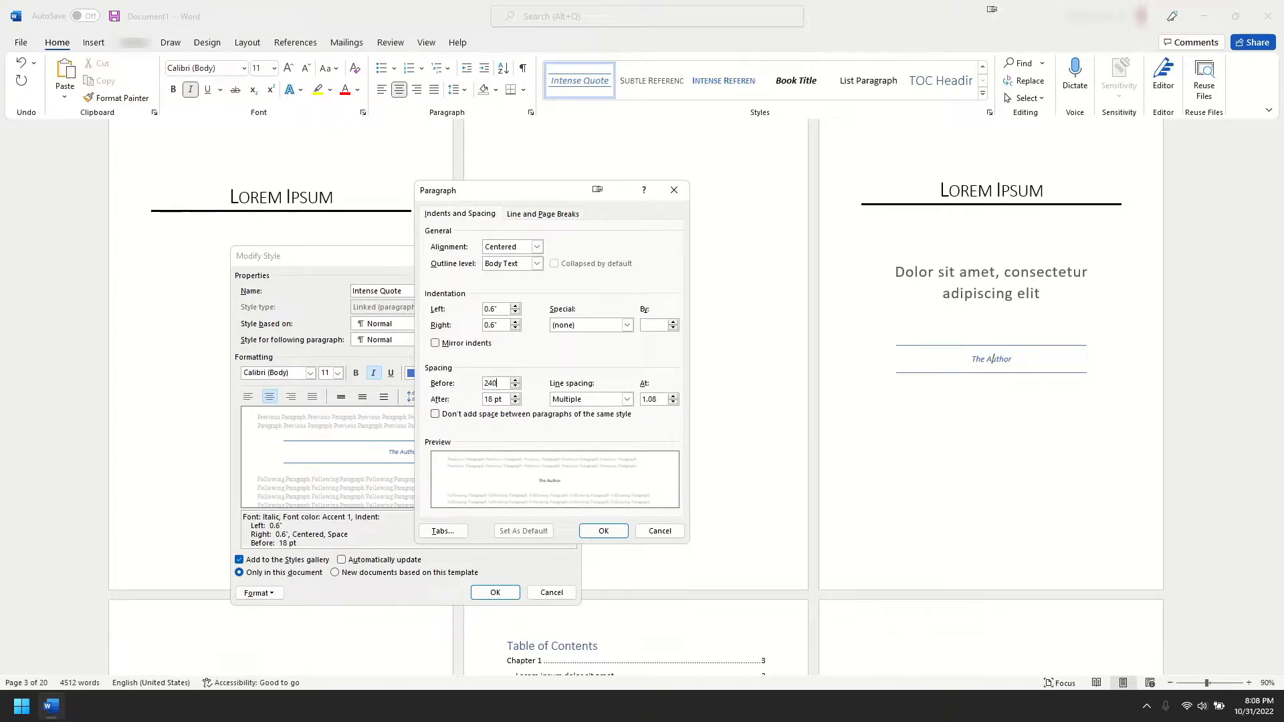
click(603, 531)
click(500, 591)
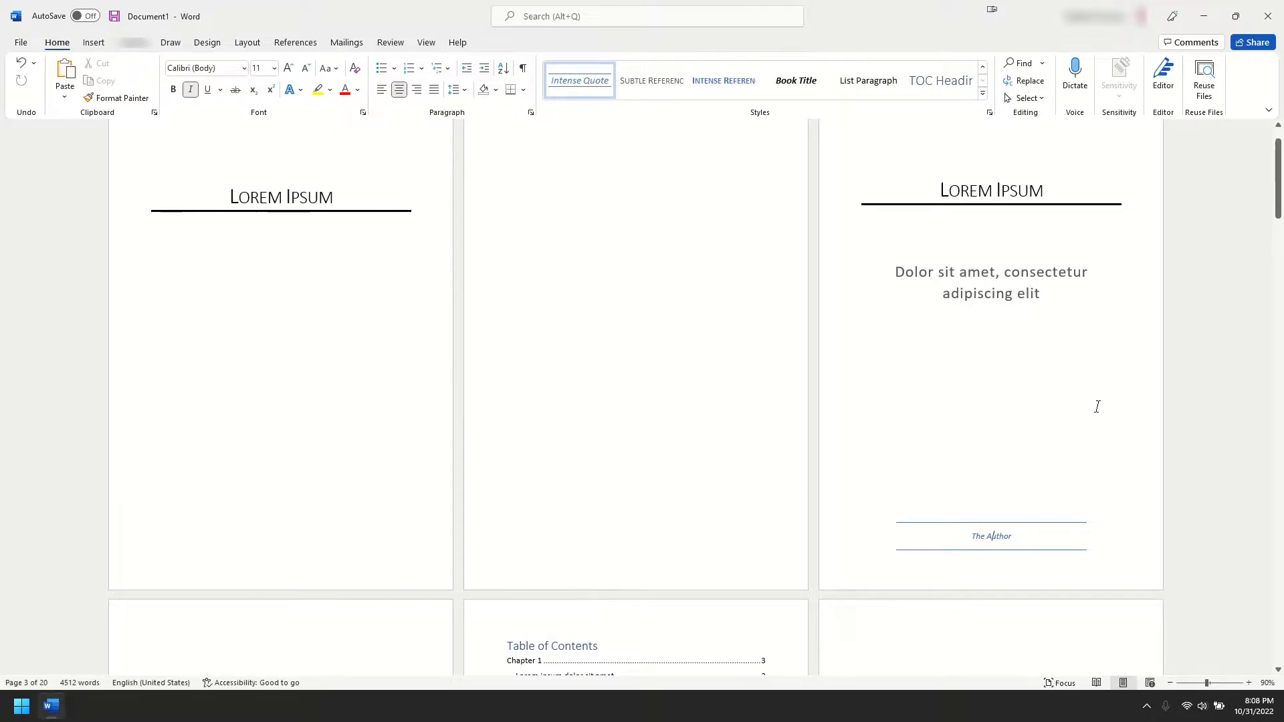
Center the "Copyright" line on page 2
scroll(1097, 406, down, 2)
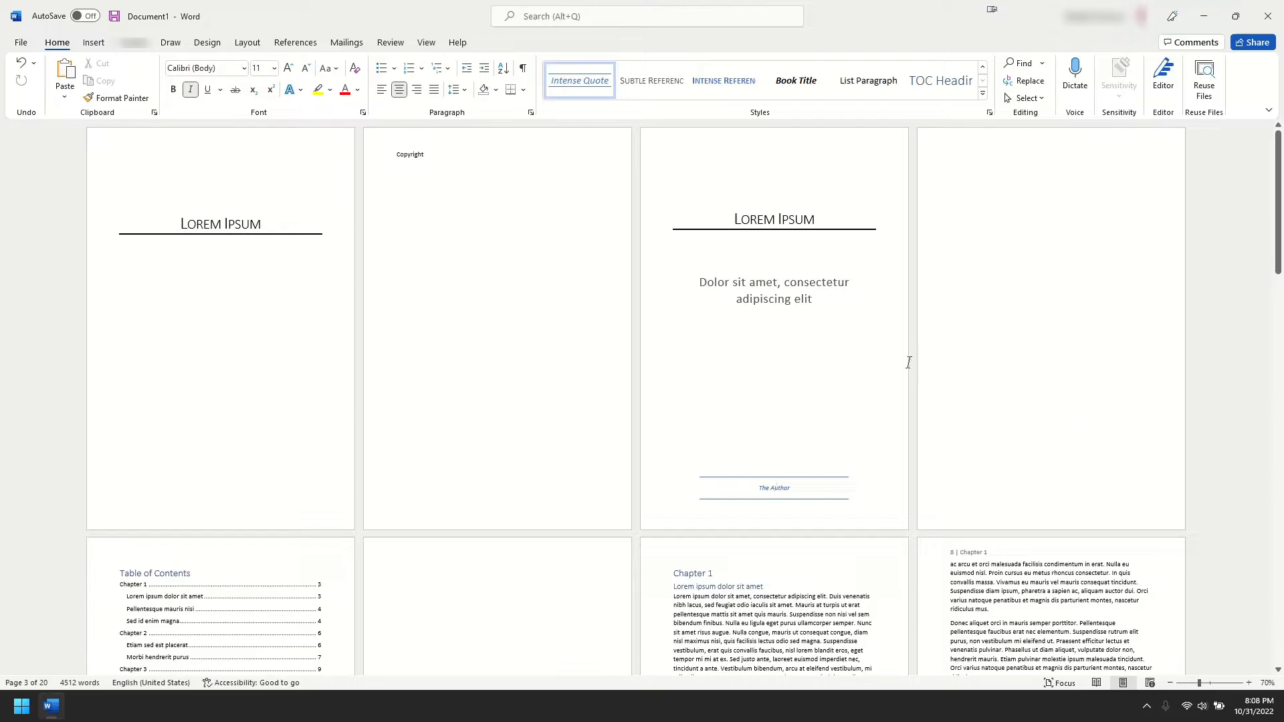
click(413, 158)
click(399, 90)
Center the "Table of Contents" heading above the contents list
scroll(464, 279, down, 2)
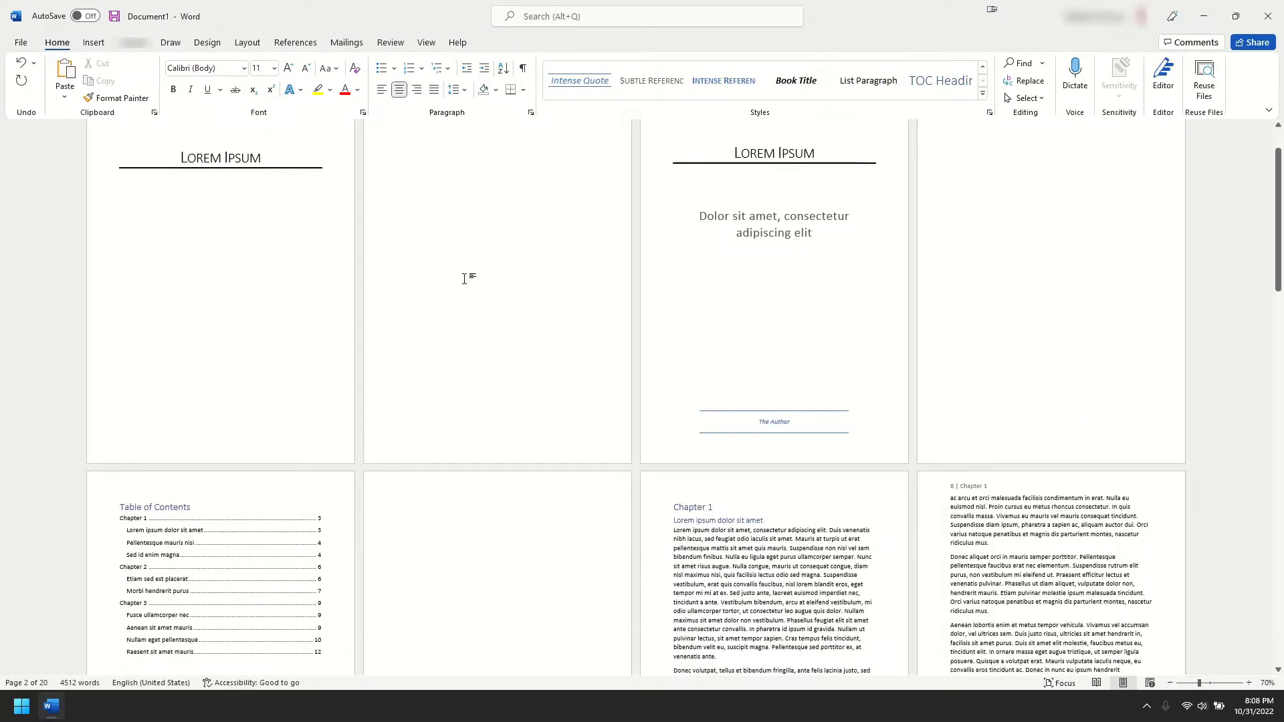
click(158, 507)
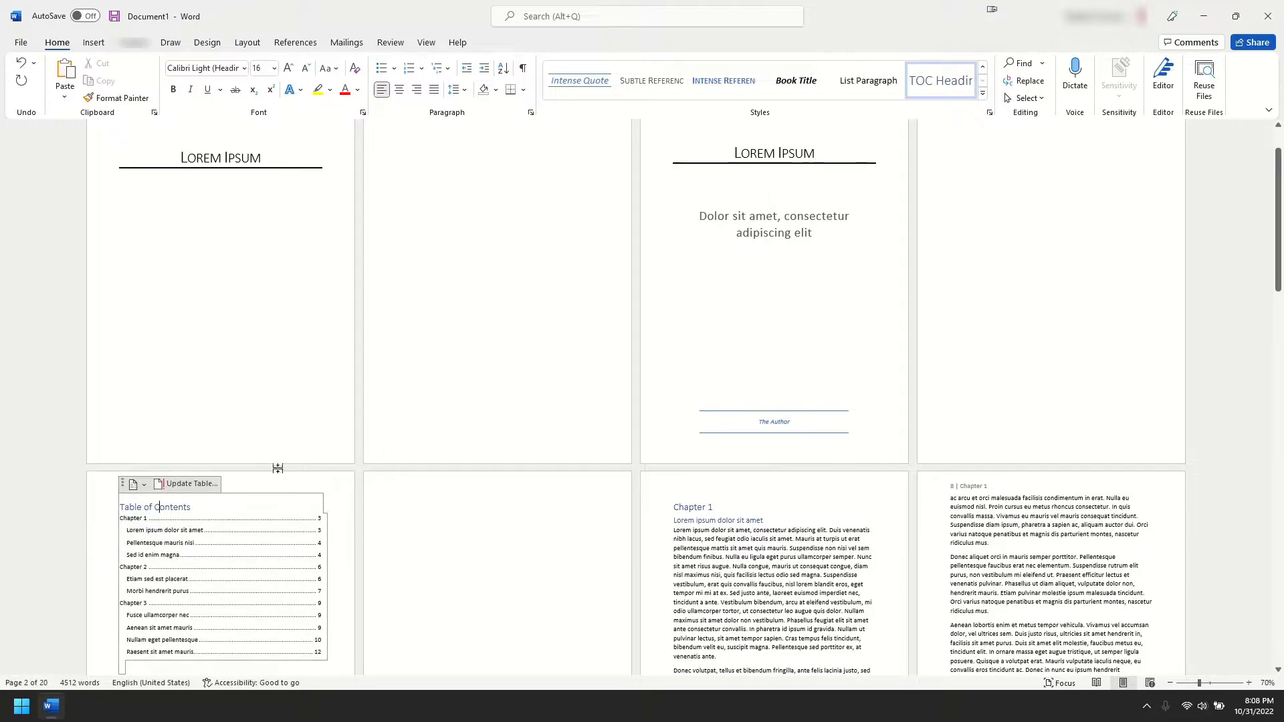
click(399, 90)
scroll(1070, 329, up, 1)
click(1047, 559)
scroll(1107, 388, up, 1)
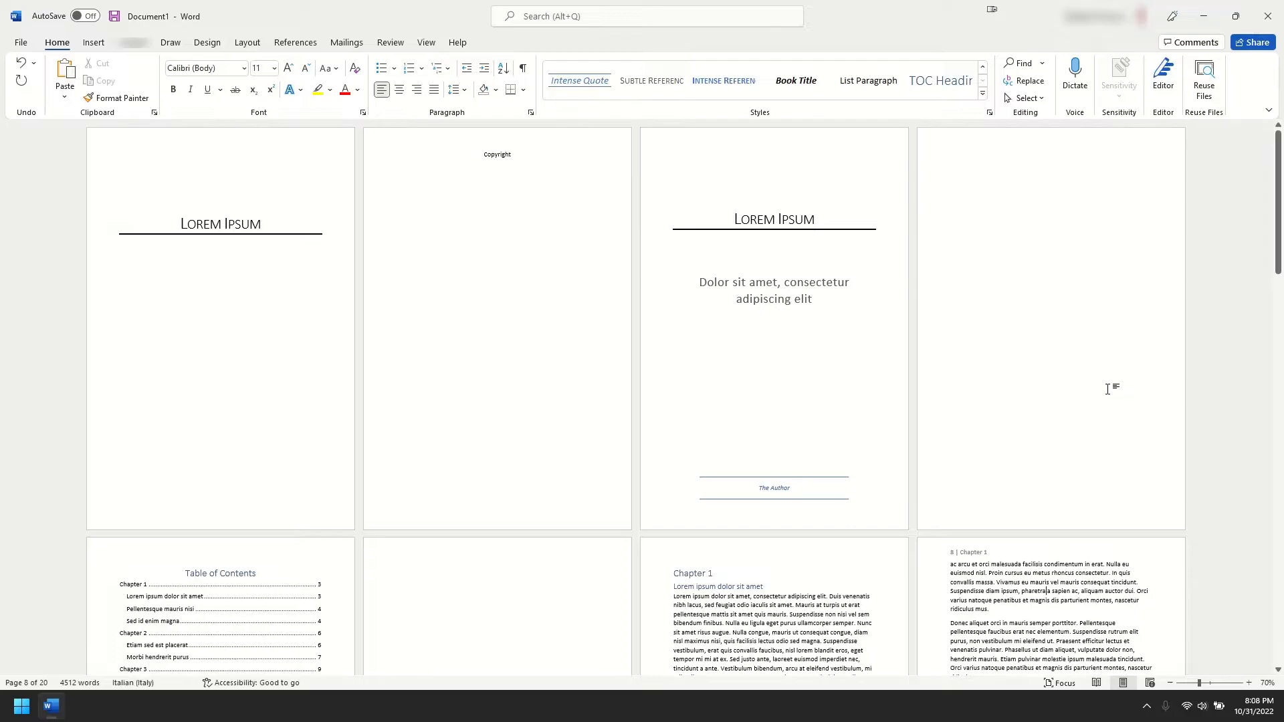
Modify the Normal style used by the chapter body text so that its alignment is justified
scroll(1072, 375, down, 7)
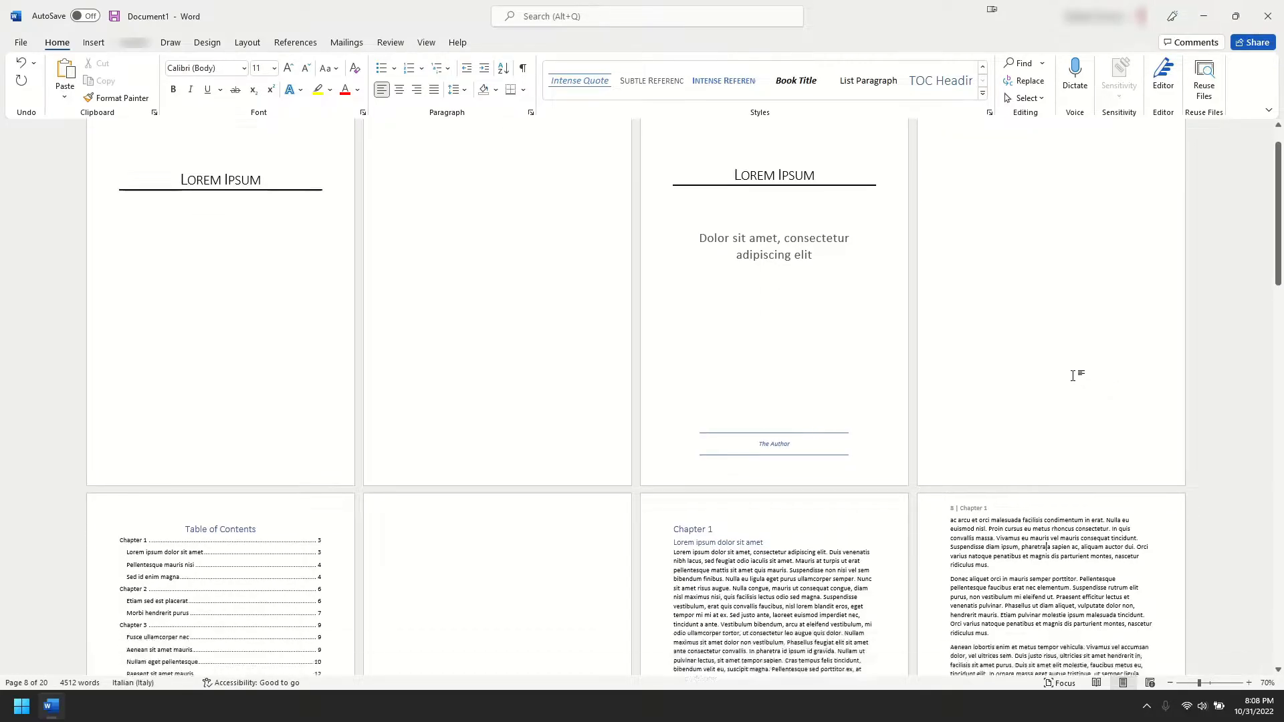
click(1072, 375)
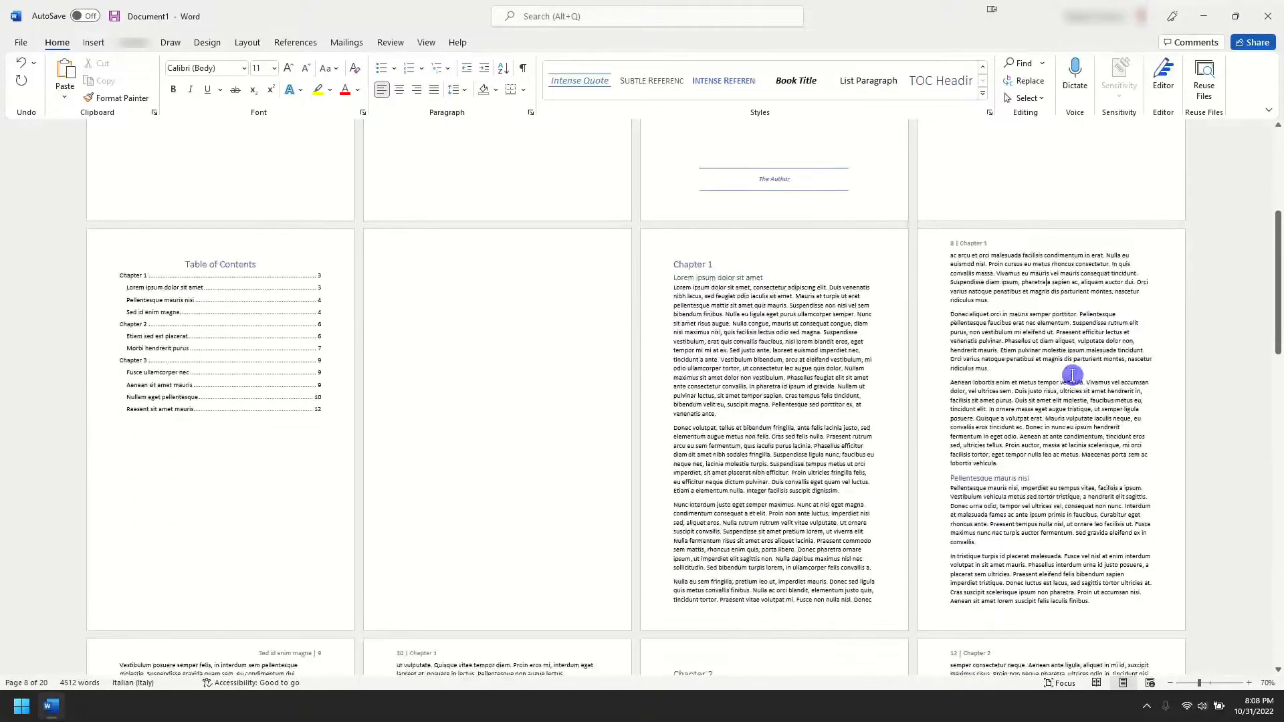
scroll(1072, 373, down, 3)
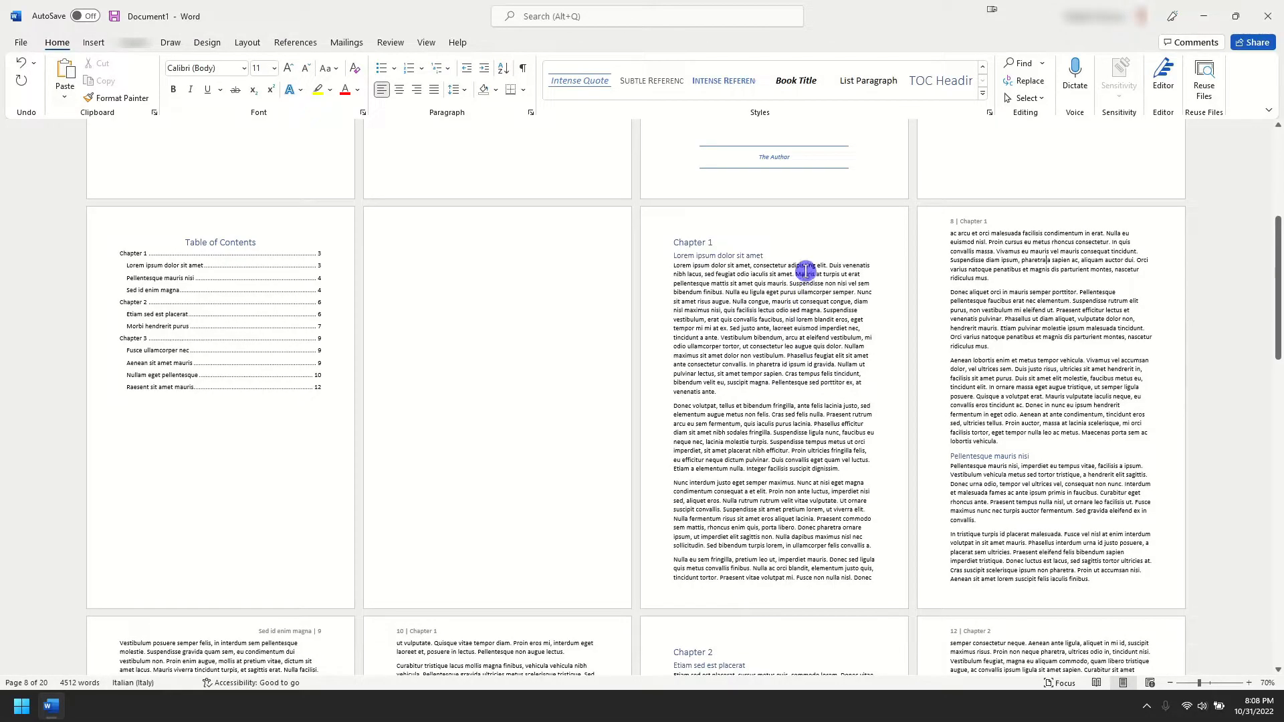
scroll(820, 321, up, 3)
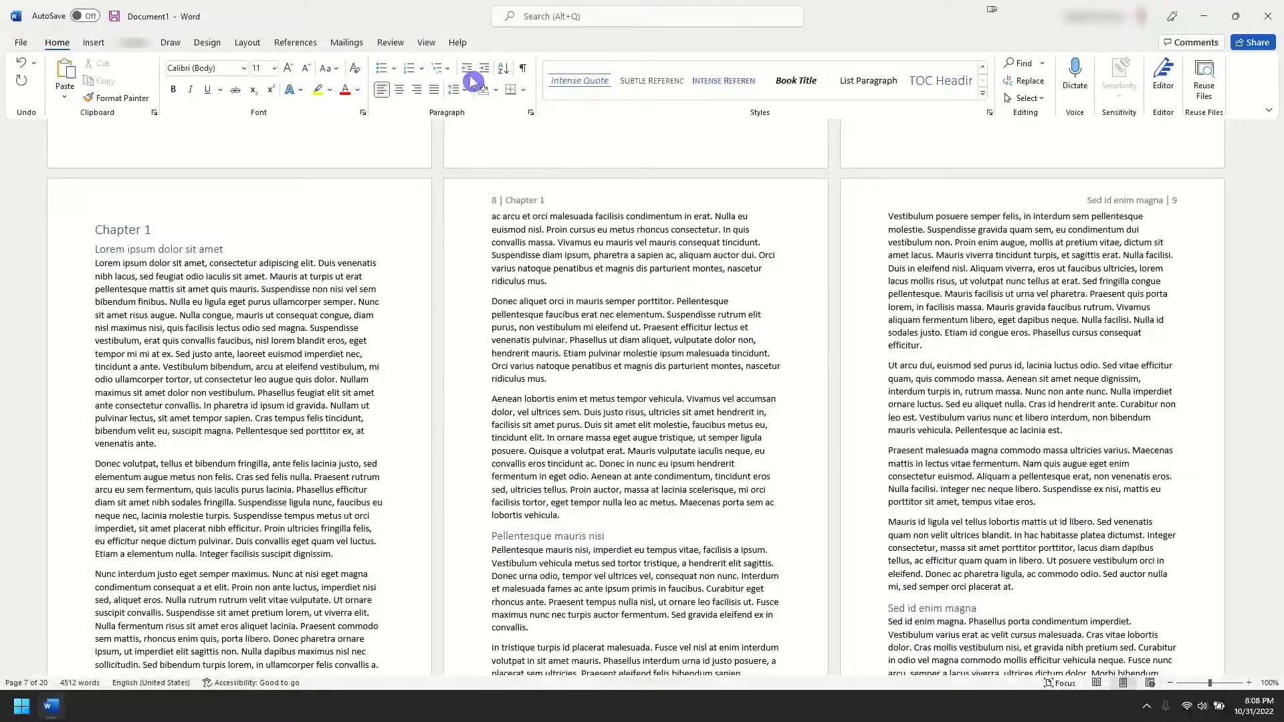
click(982, 66)
right_click(561, 75)
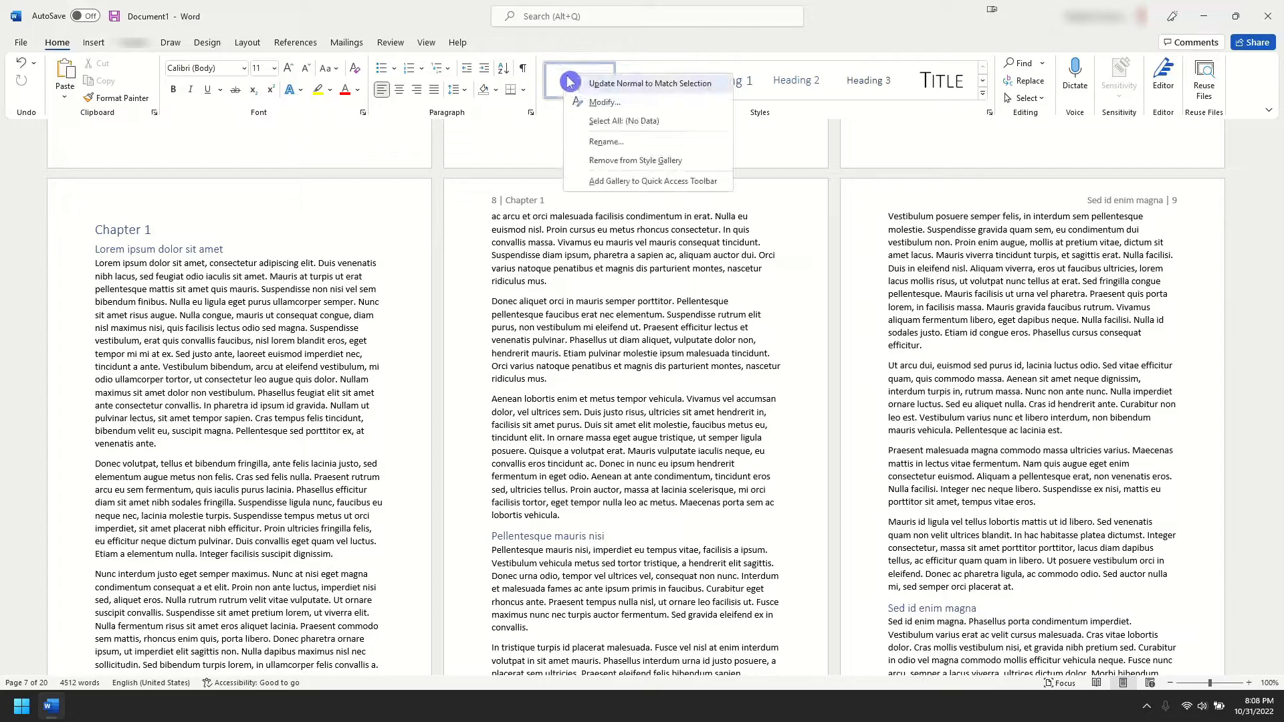
click(595, 107)
click(312, 397)
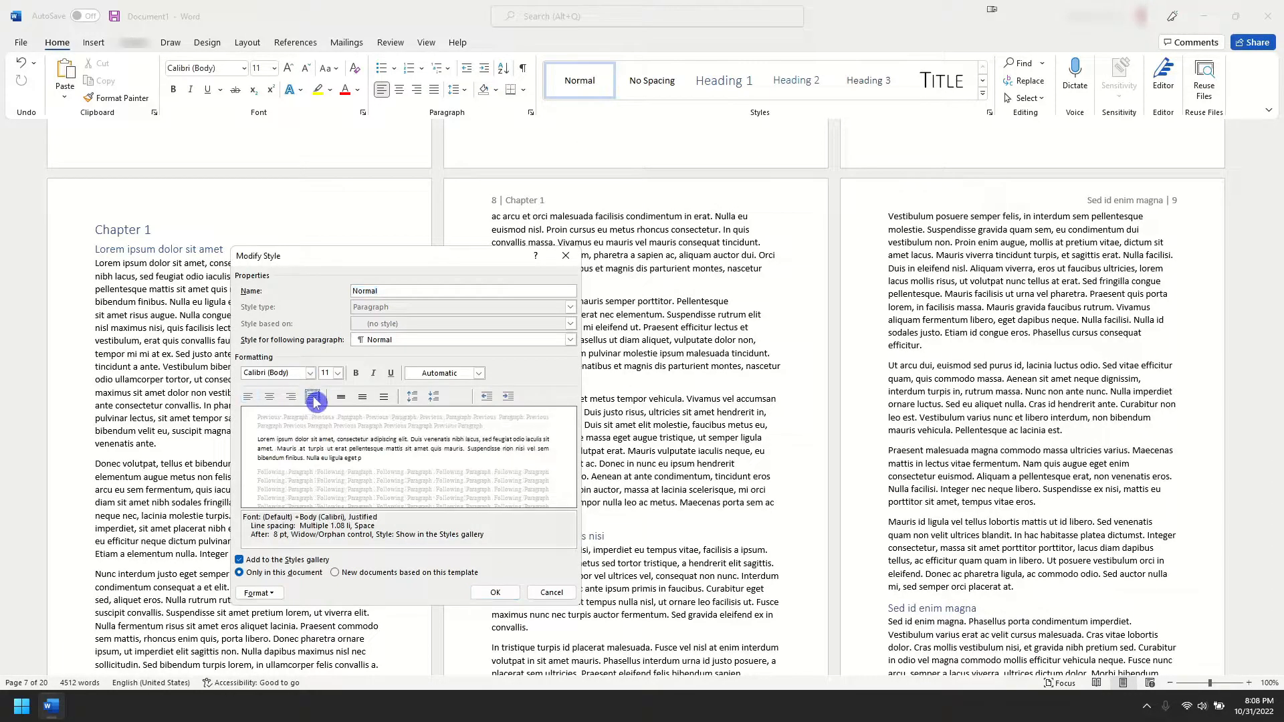
Give the Normal style a special first-line indent of 0.25" and apply the style changes
click(276, 595)
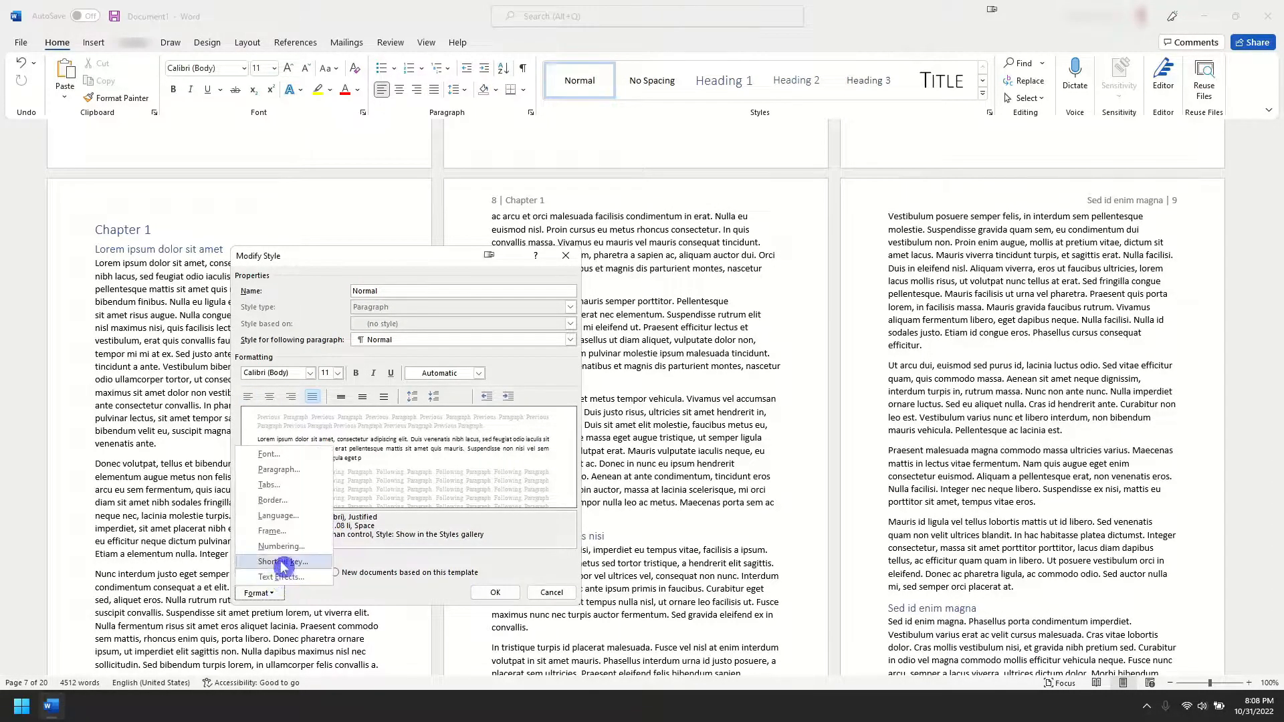
click(299, 475)
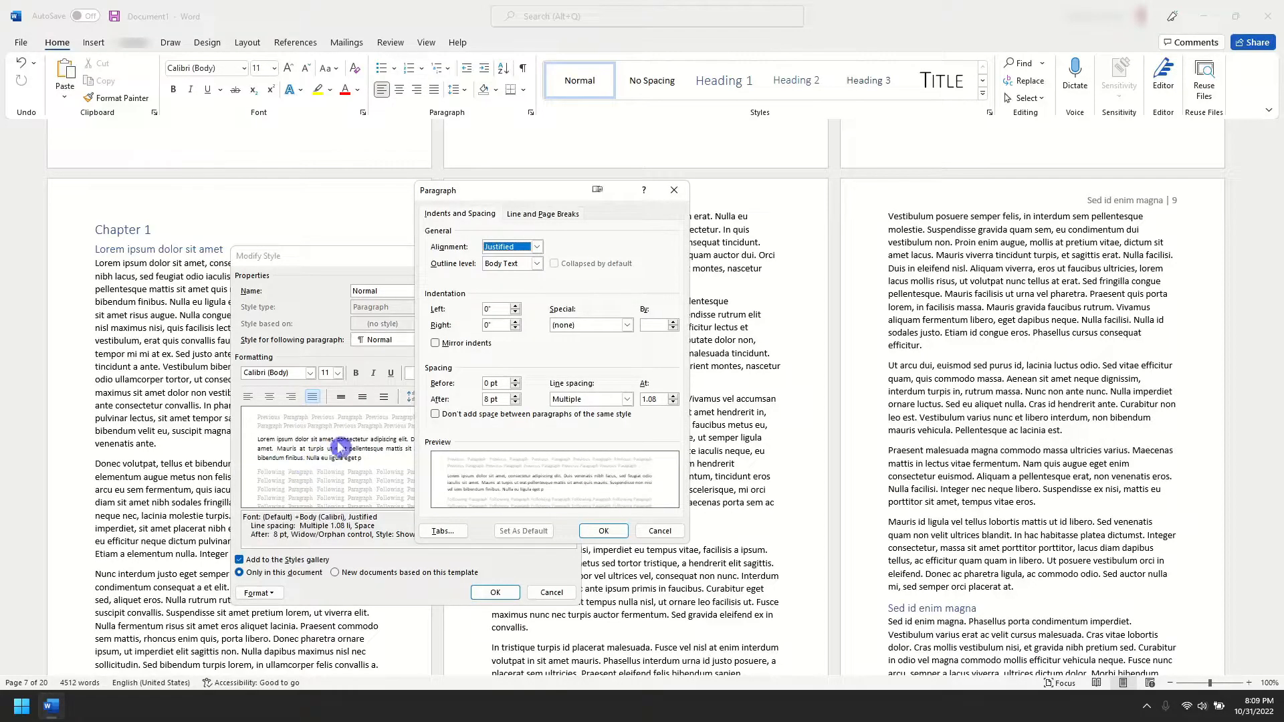
click(588, 325)
click(598, 343)
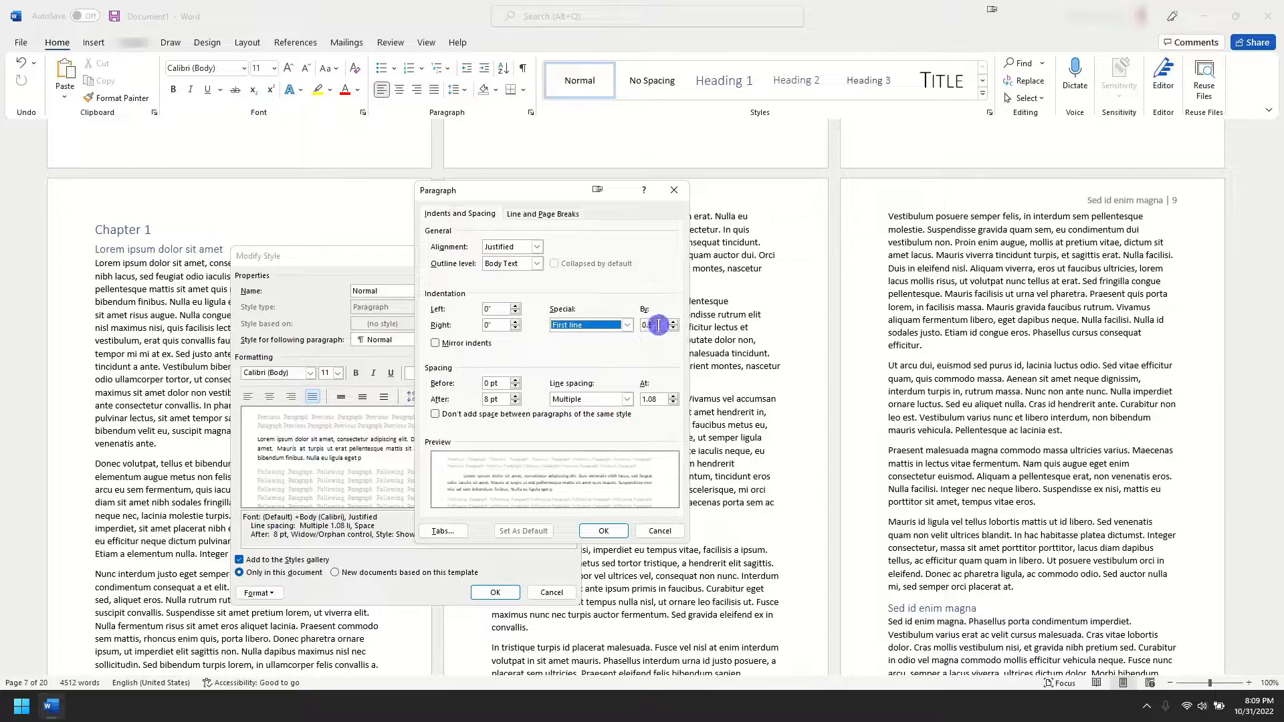
click(651, 325)
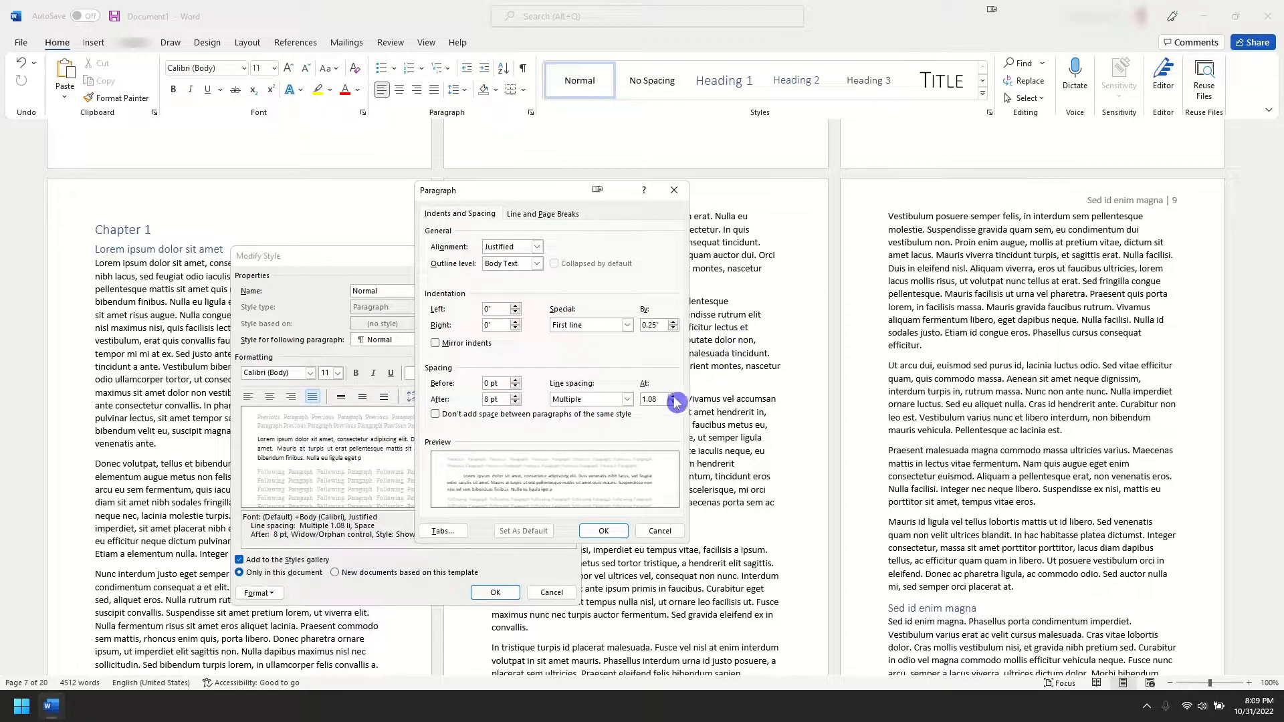
click(601, 531)
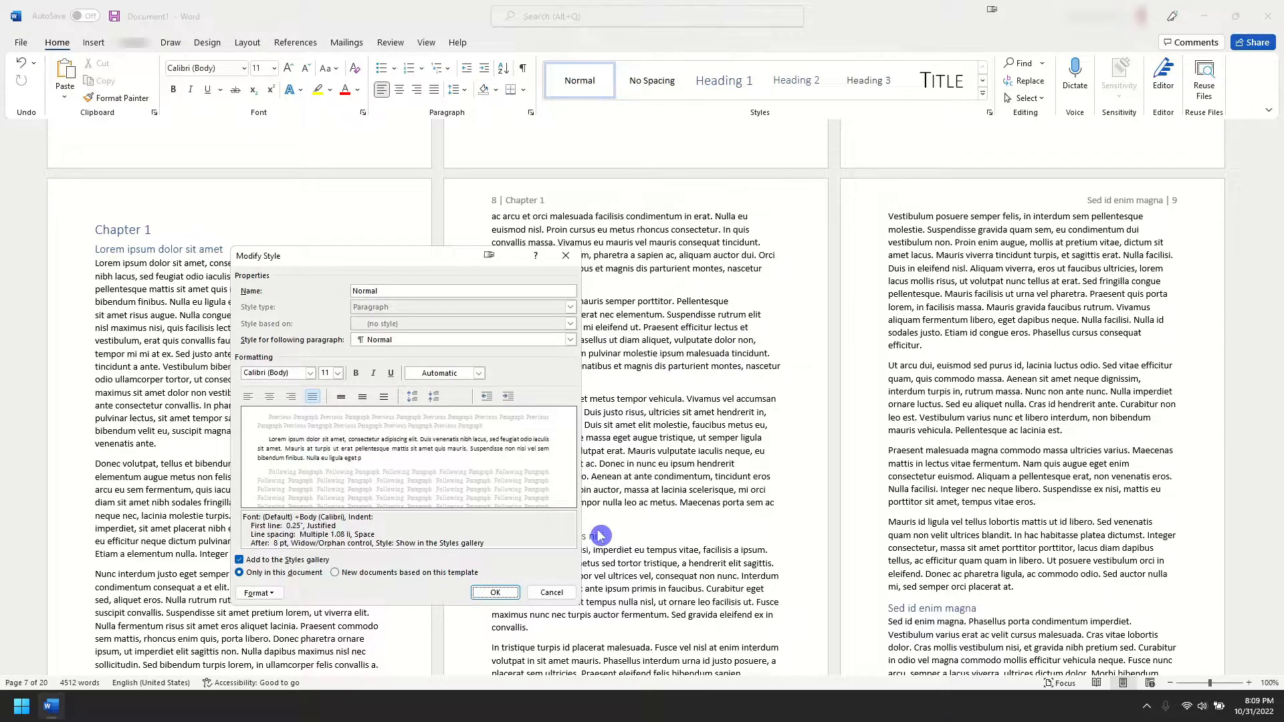
click(495, 592)
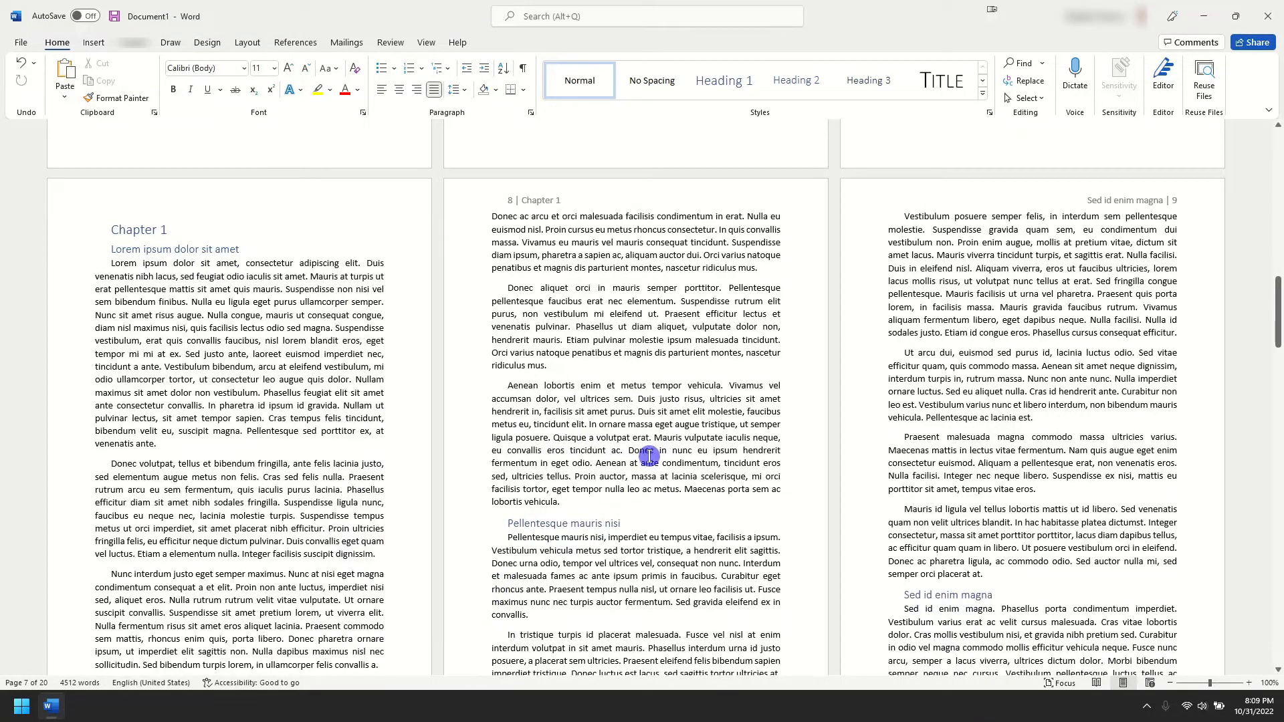
Modify the Heading 1 style of the "Chapter 1" heading to Automatic font color, centered, bold and 24 pt
scroll(648, 454, down, 3)
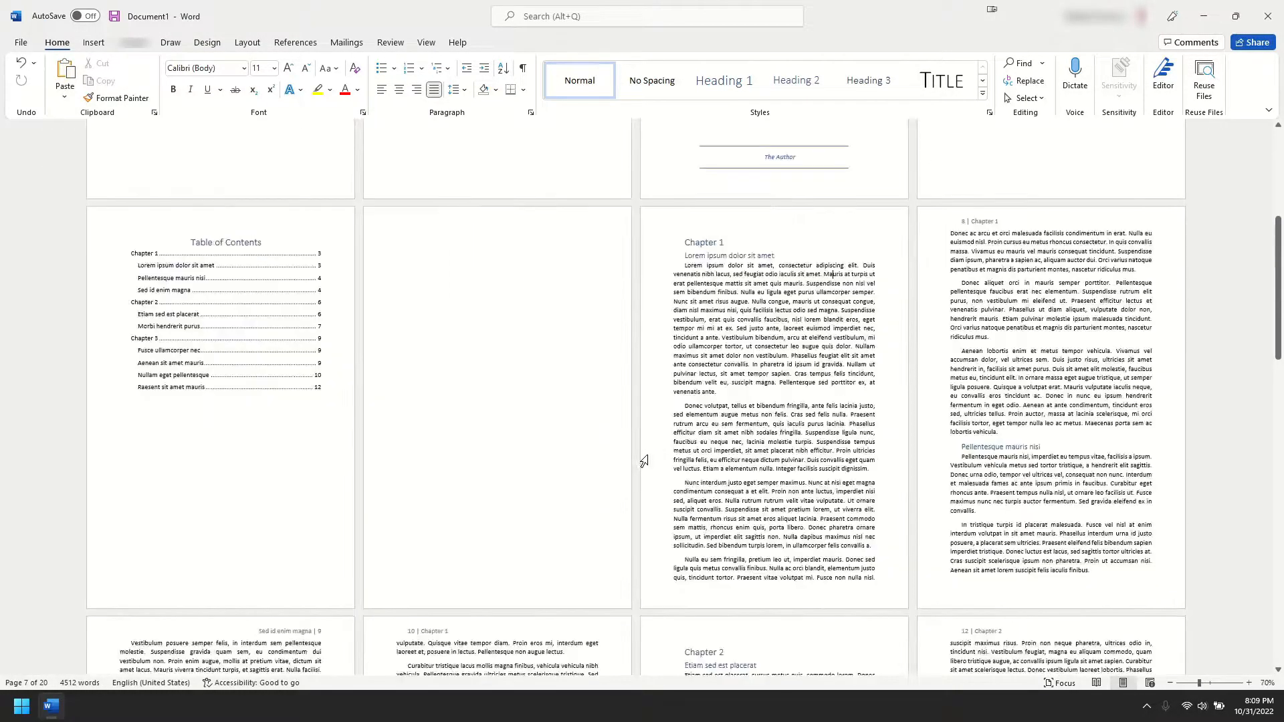
scroll(643, 461, up, 3)
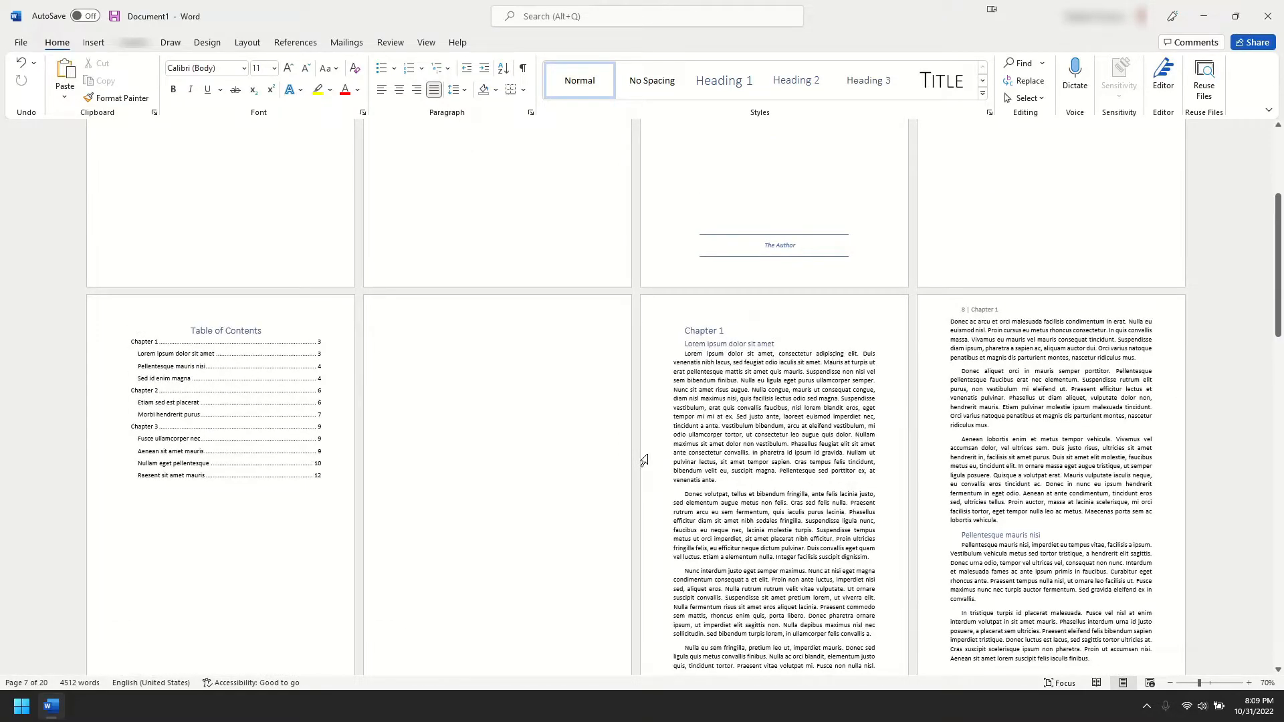
click(708, 330)
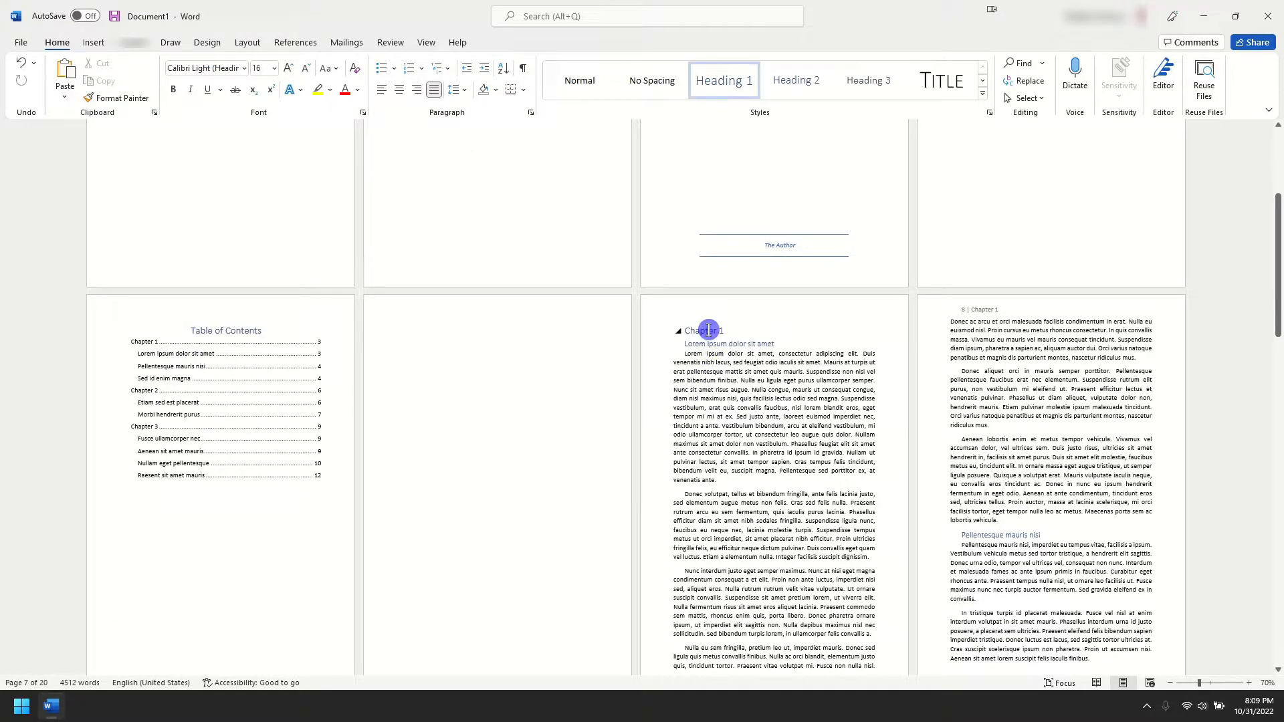
right_click(719, 80)
click(754, 110)
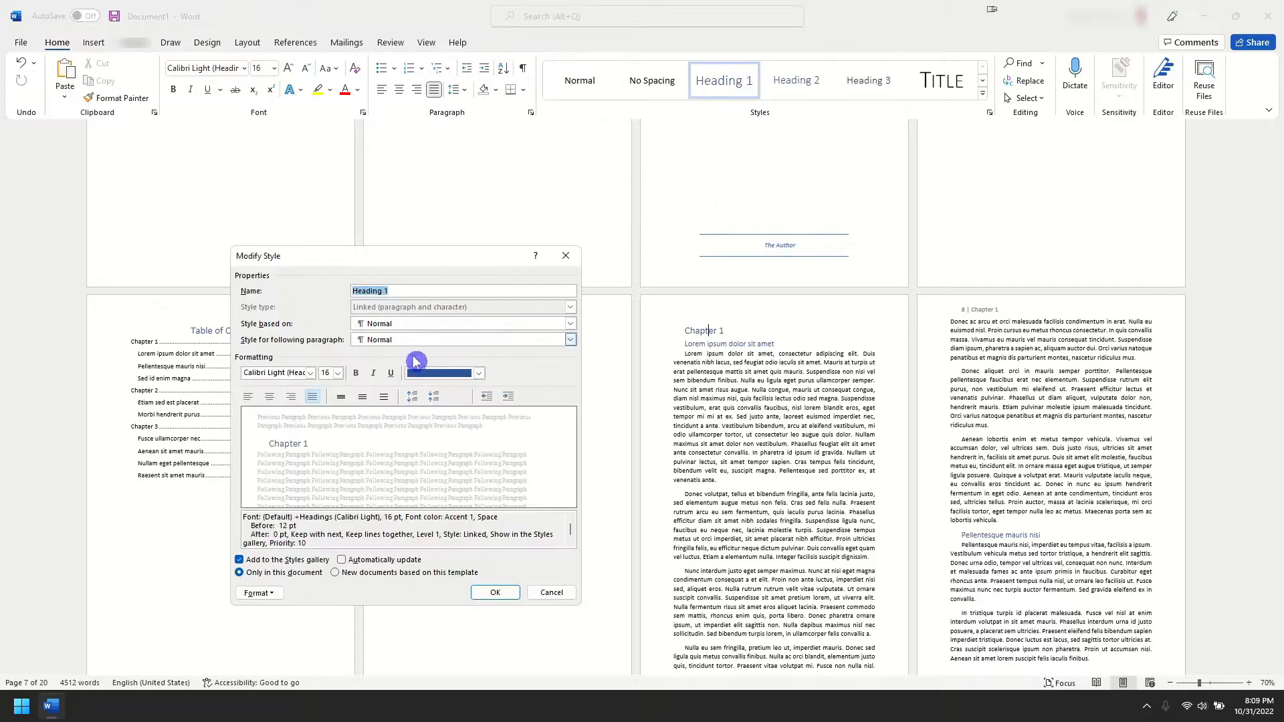
click(481, 378)
click(461, 393)
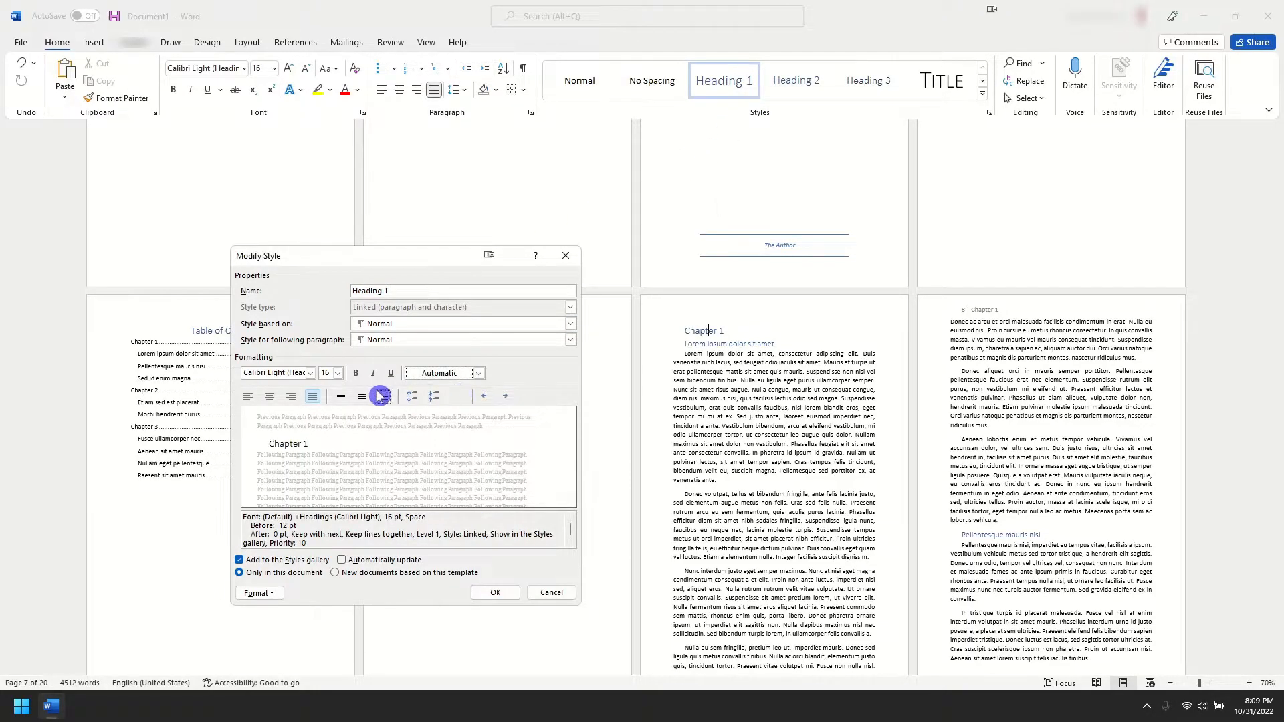
click(271, 399)
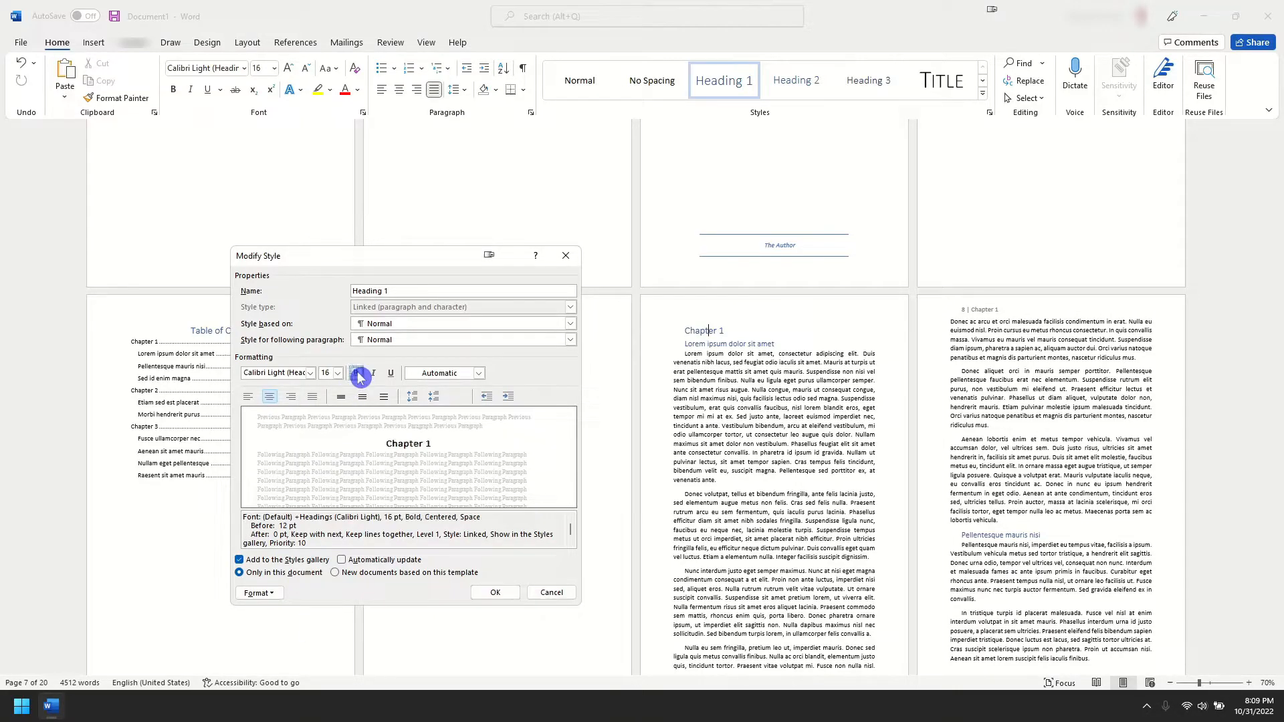
click(339, 374)
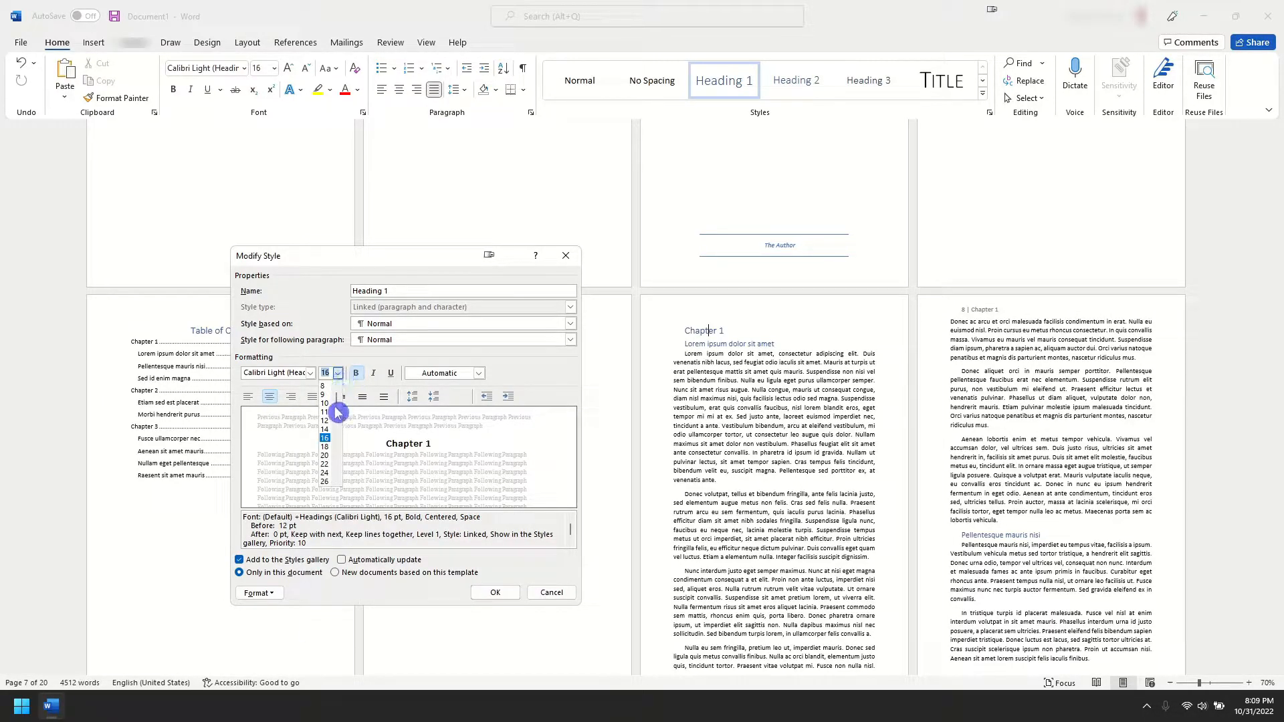
click(325, 473)
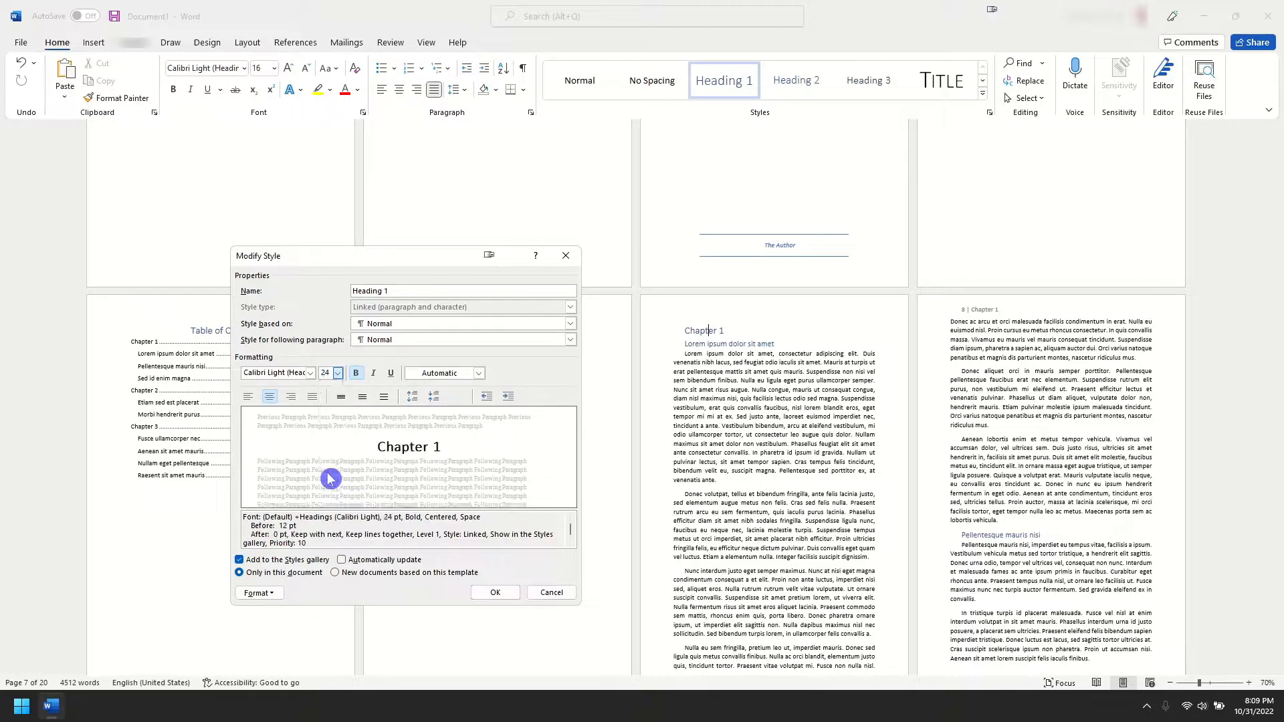
Set the Heading 1 style's paragraph spacing to 200 pt before and 25 pt after, and apply the style changes
click(259, 592)
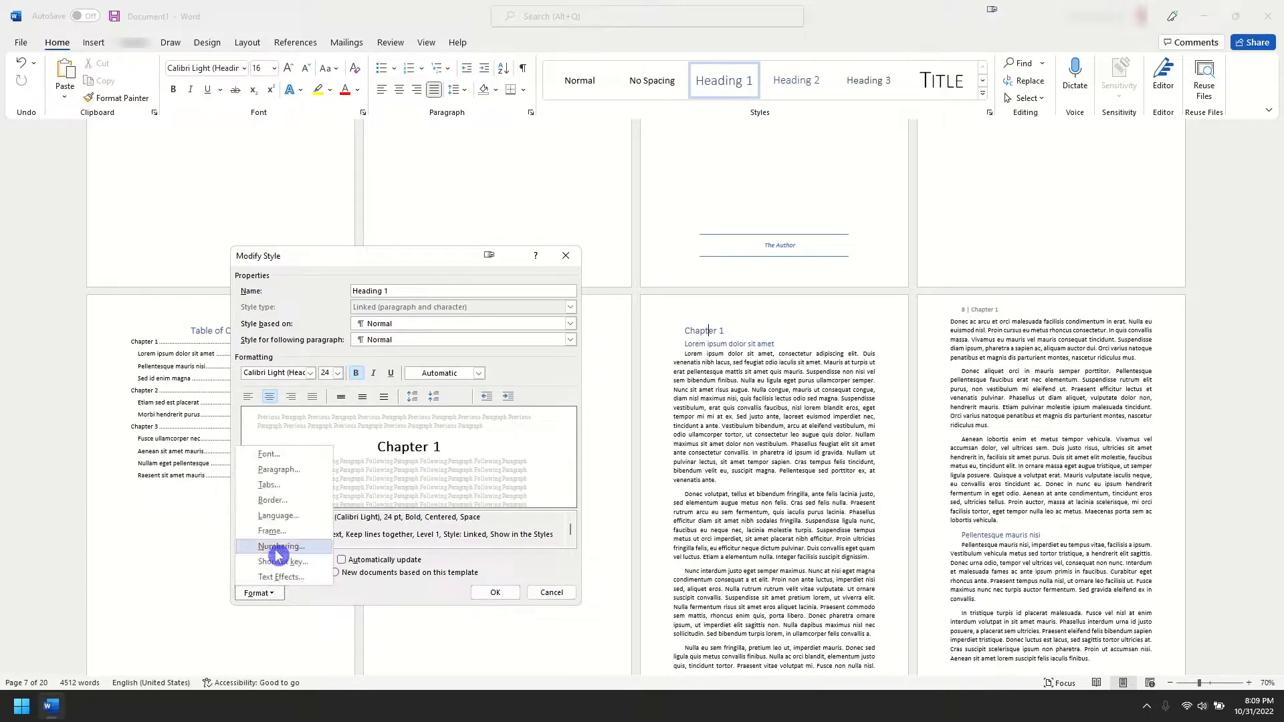
click(282, 471)
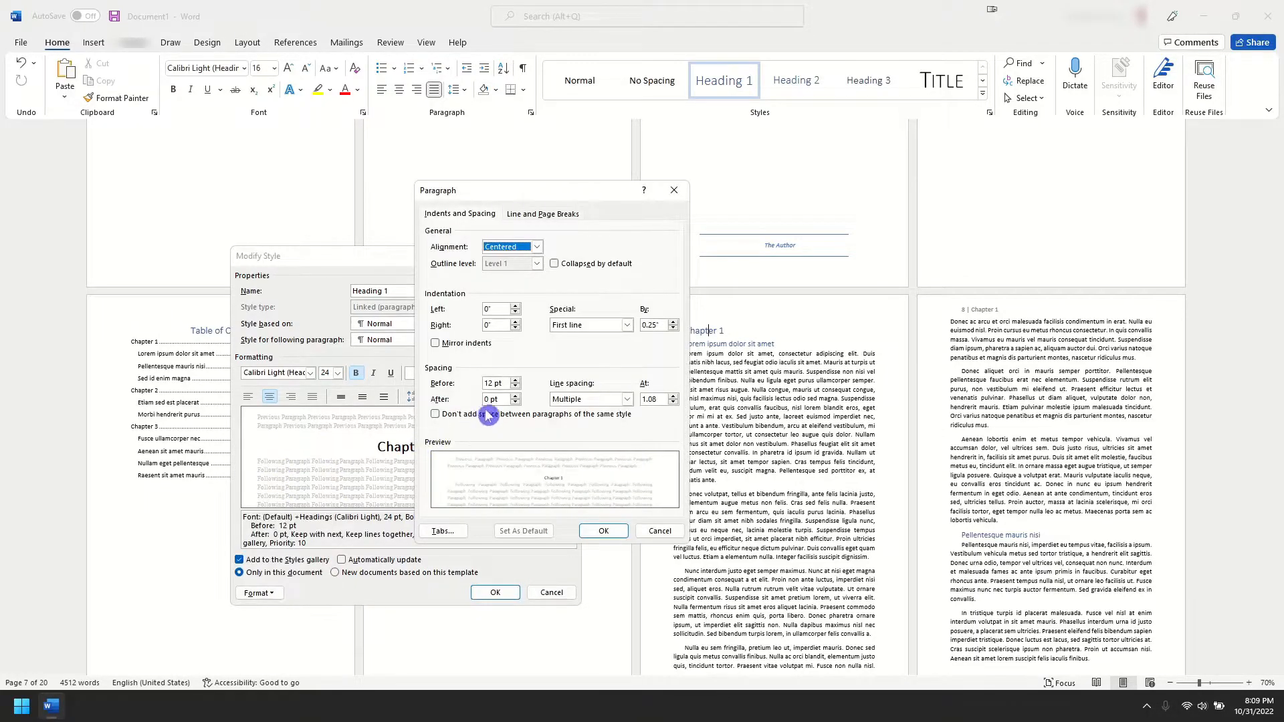
drag(504, 384, 439, 389)
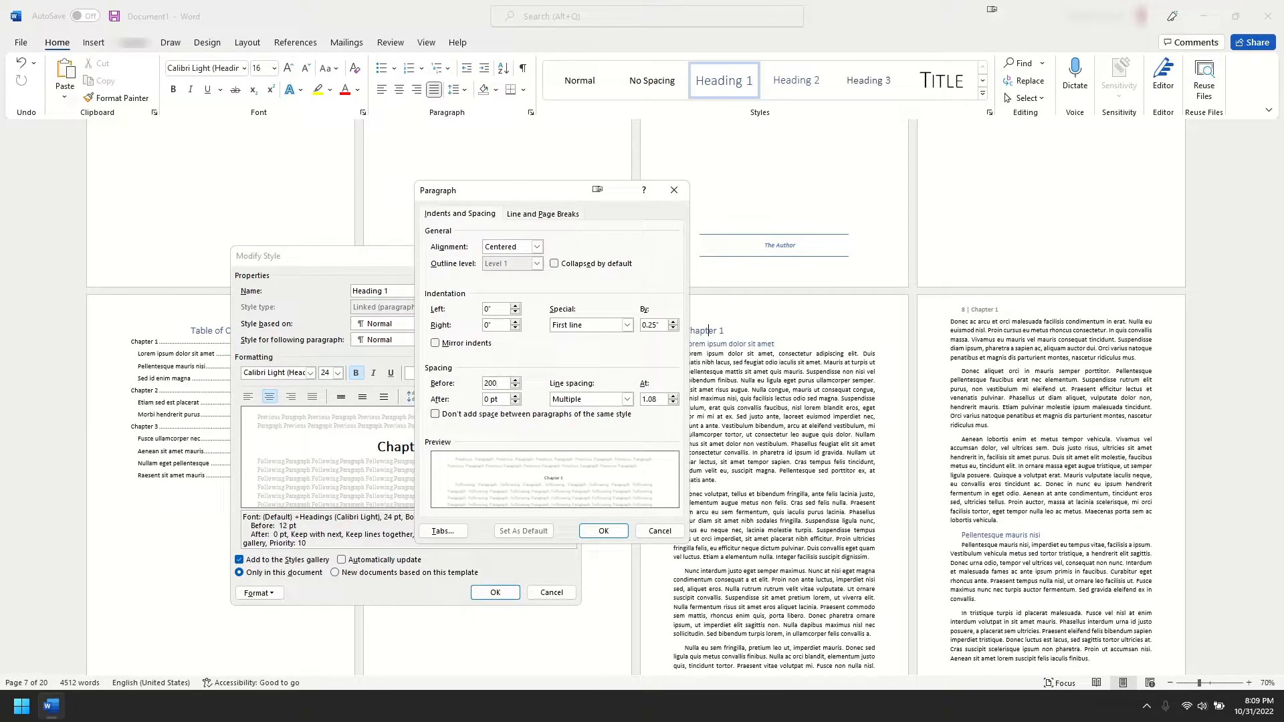
key(Tab)
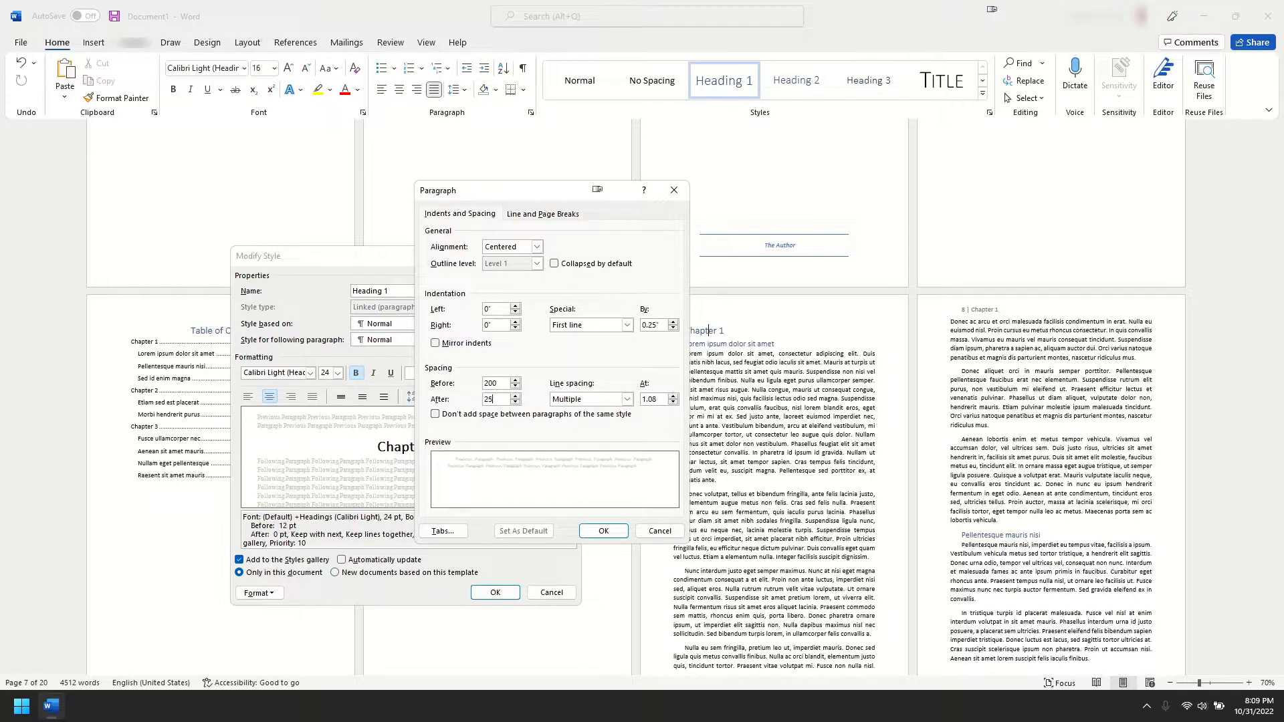
key(Tab)
click(603, 531)
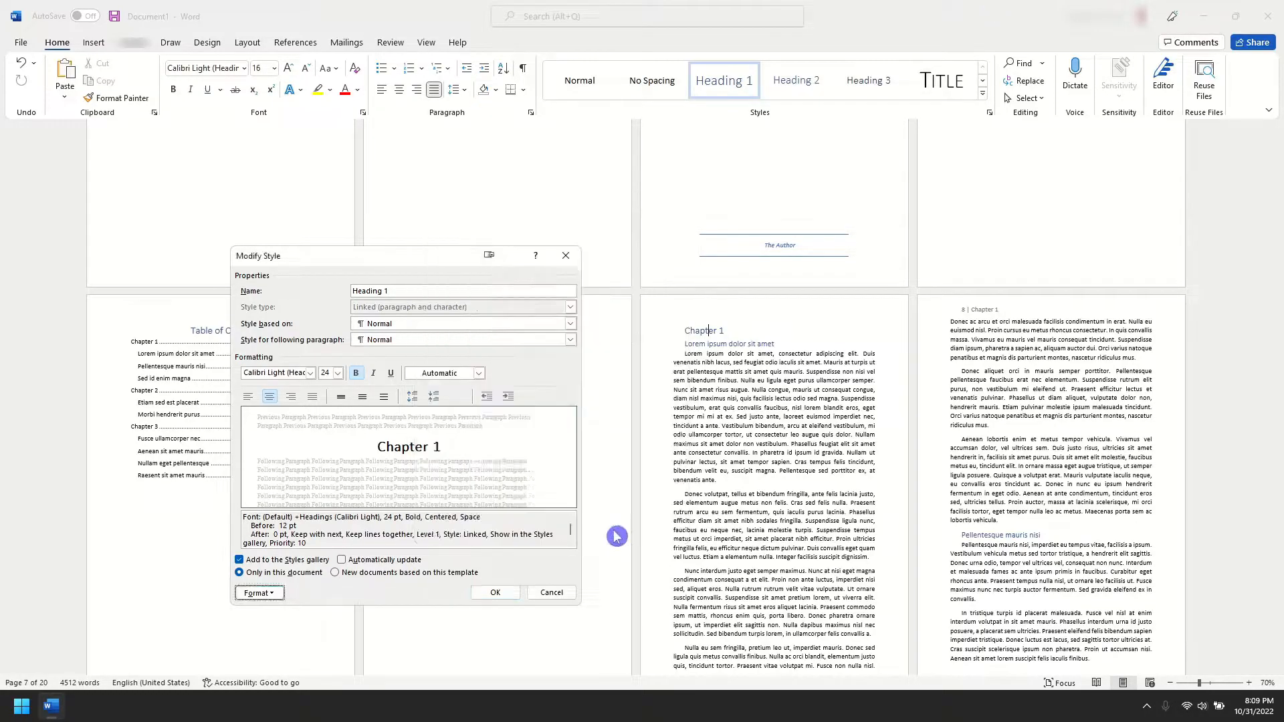
click(495, 593)
Modify the Heading 2 style of the subheading under "Chapter 1" to Automatic font color, centered, bold and 16 pt
click(1014, 465)
right_click(798, 72)
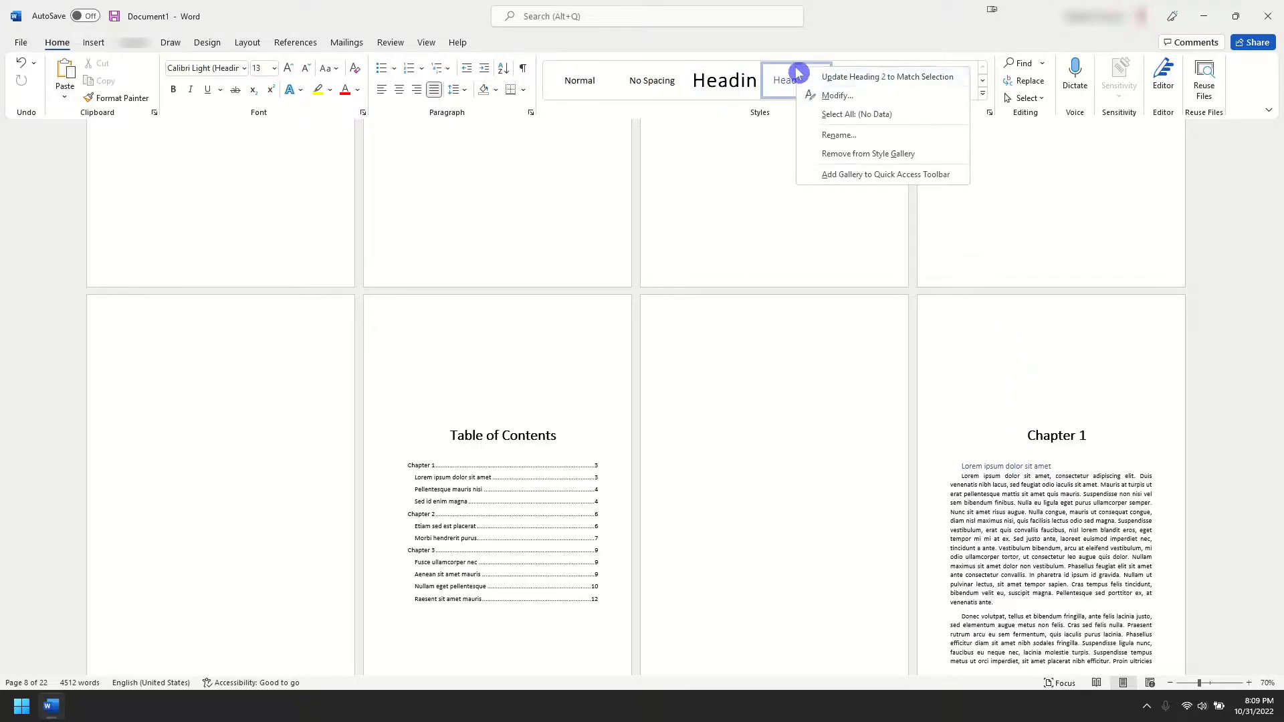
click(829, 97)
click(431, 372)
click(438, 393)
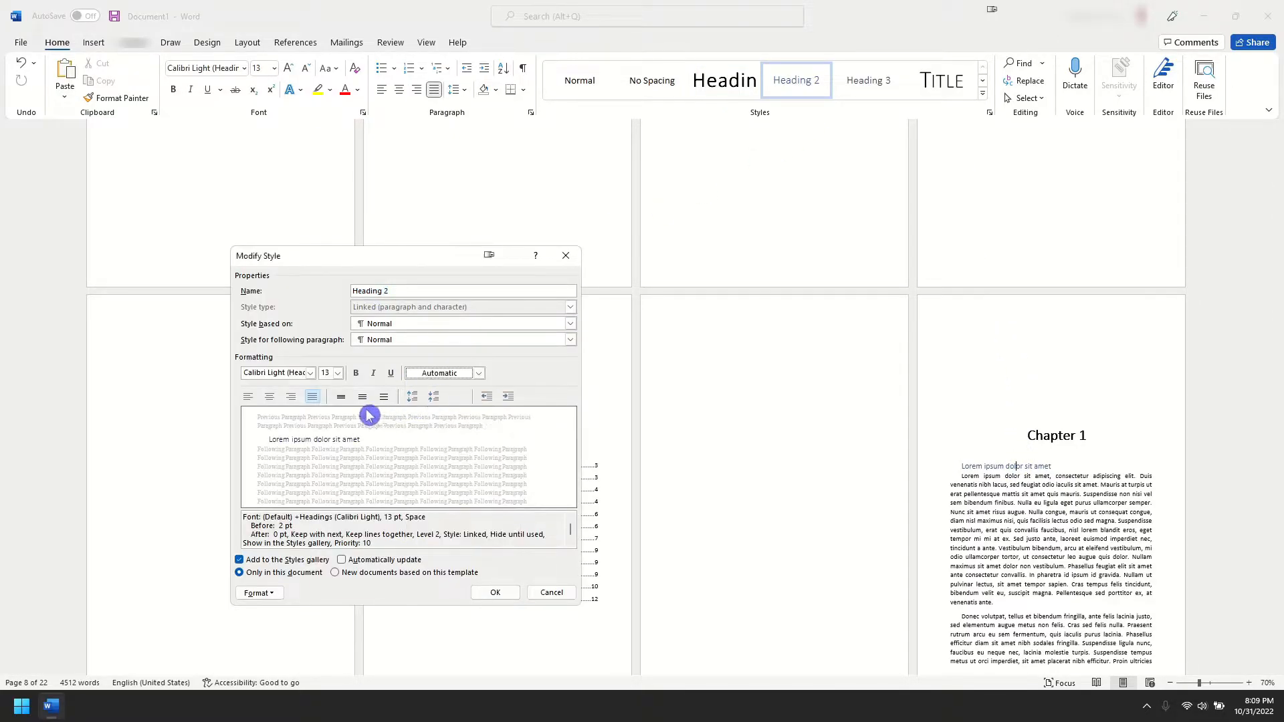
click(271, 397)
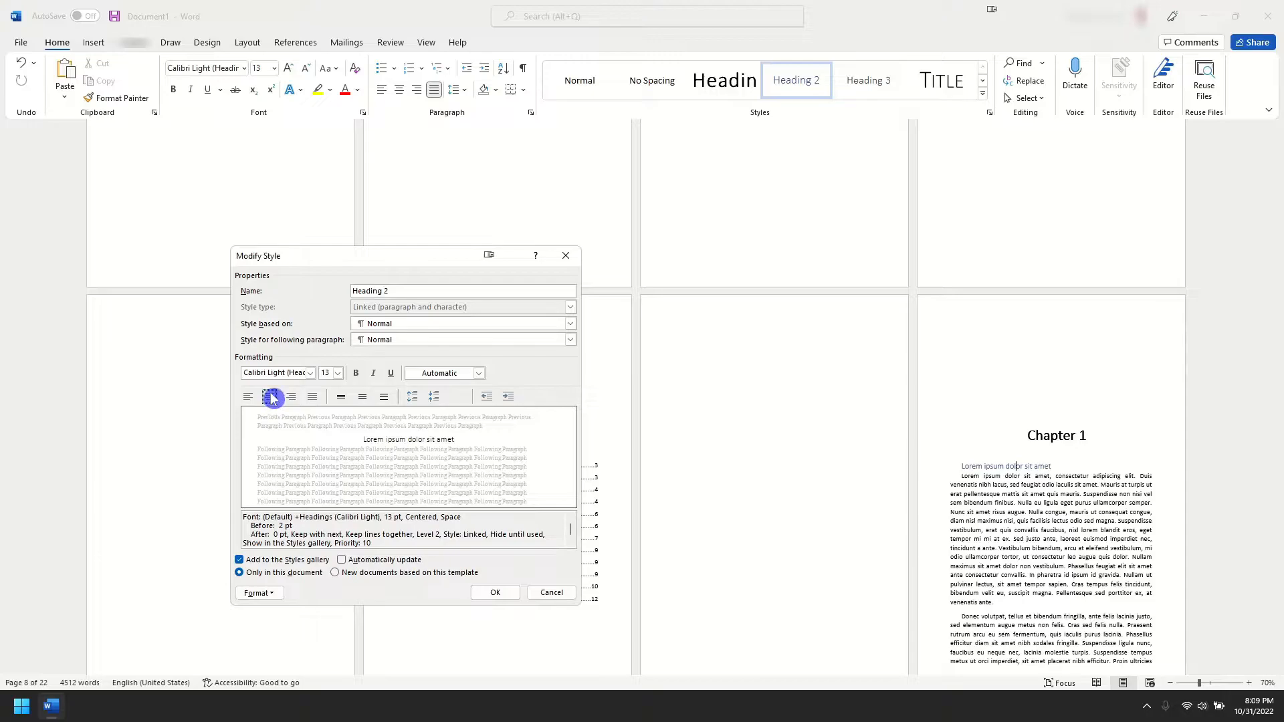
click(356, 373)
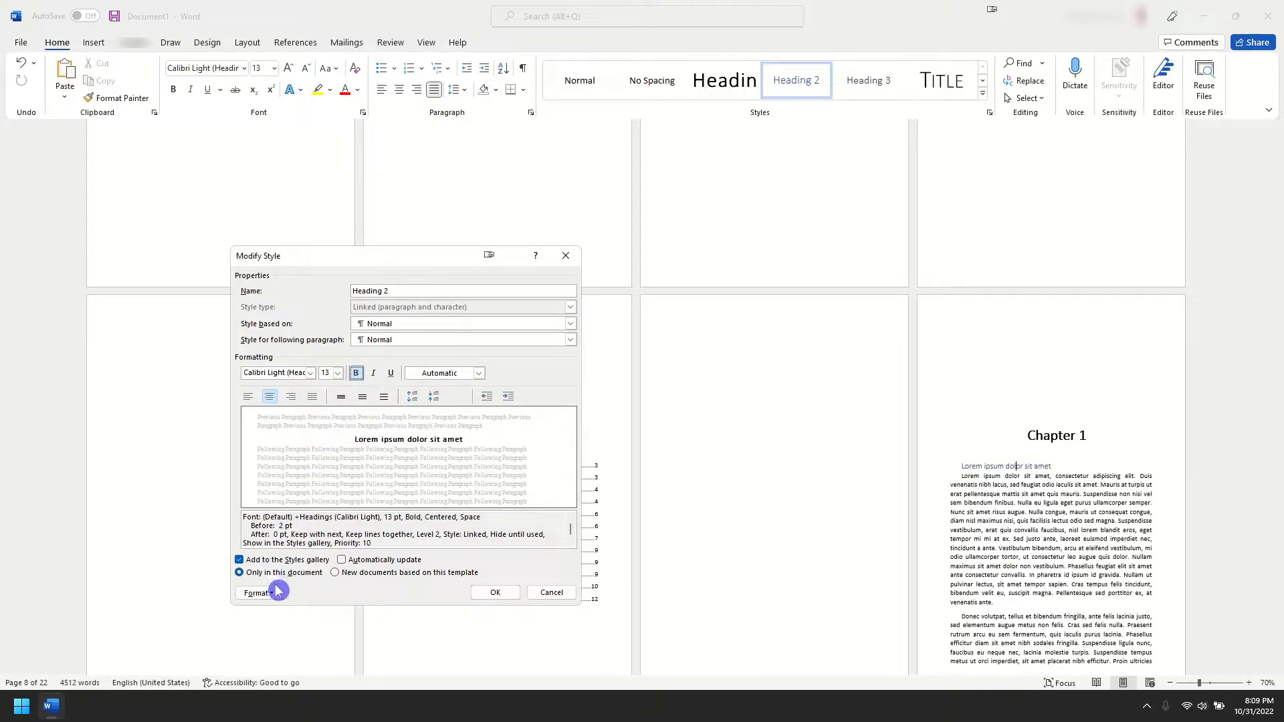
click(338, 373)
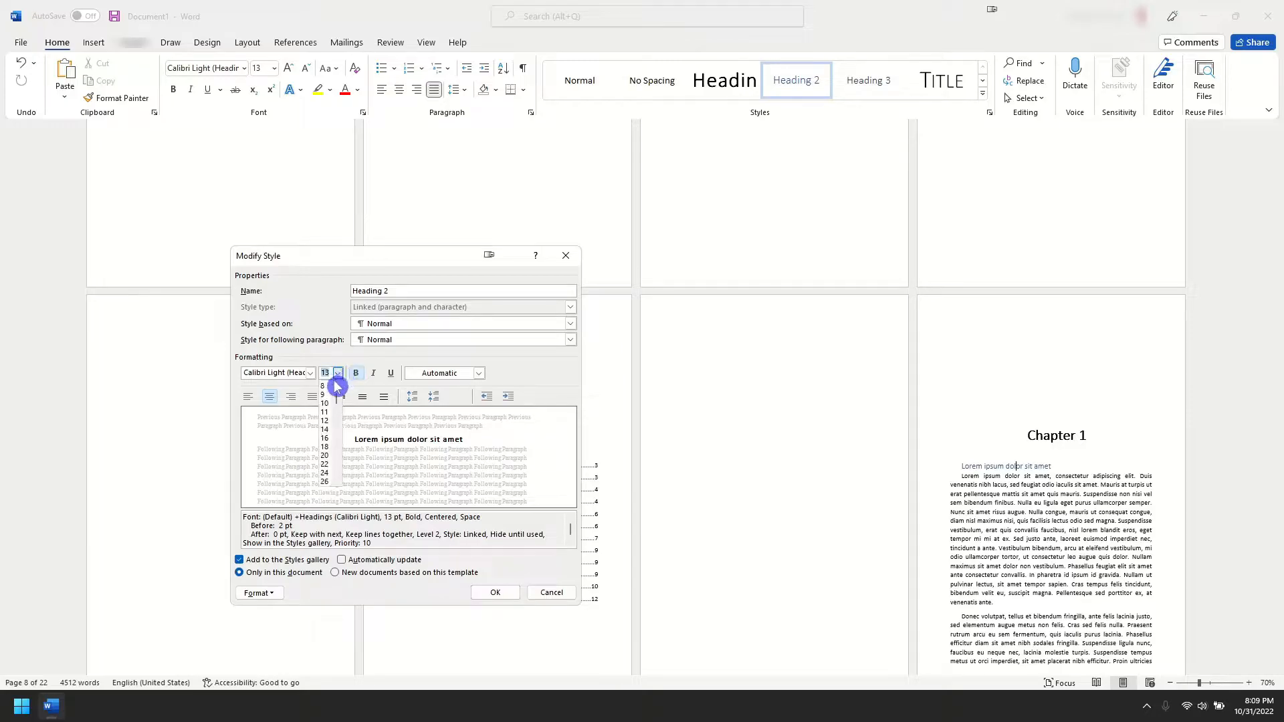
click(326, 438)
Set the Heading 2 style's paragraph spacing to 25 pt before and 10 pt after, and apply the style changes
click(264, 593)
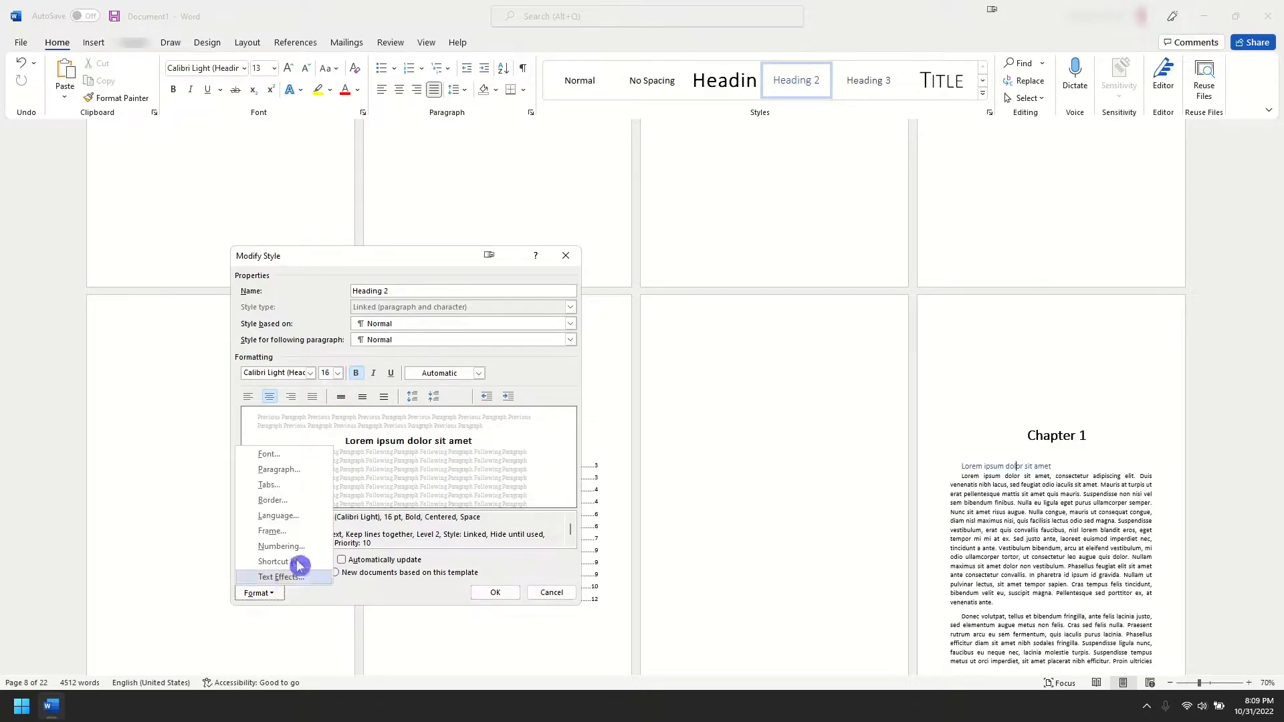
click(279, 469)
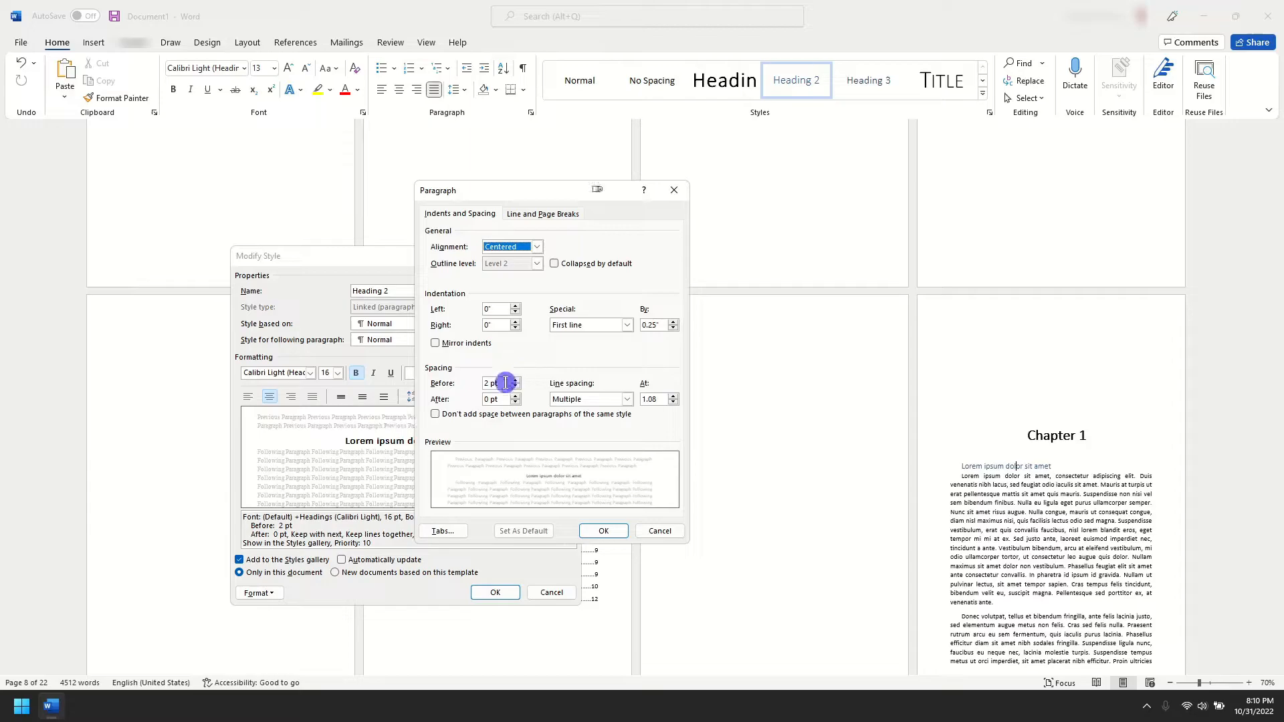
drag(508, 380, 444, 388)
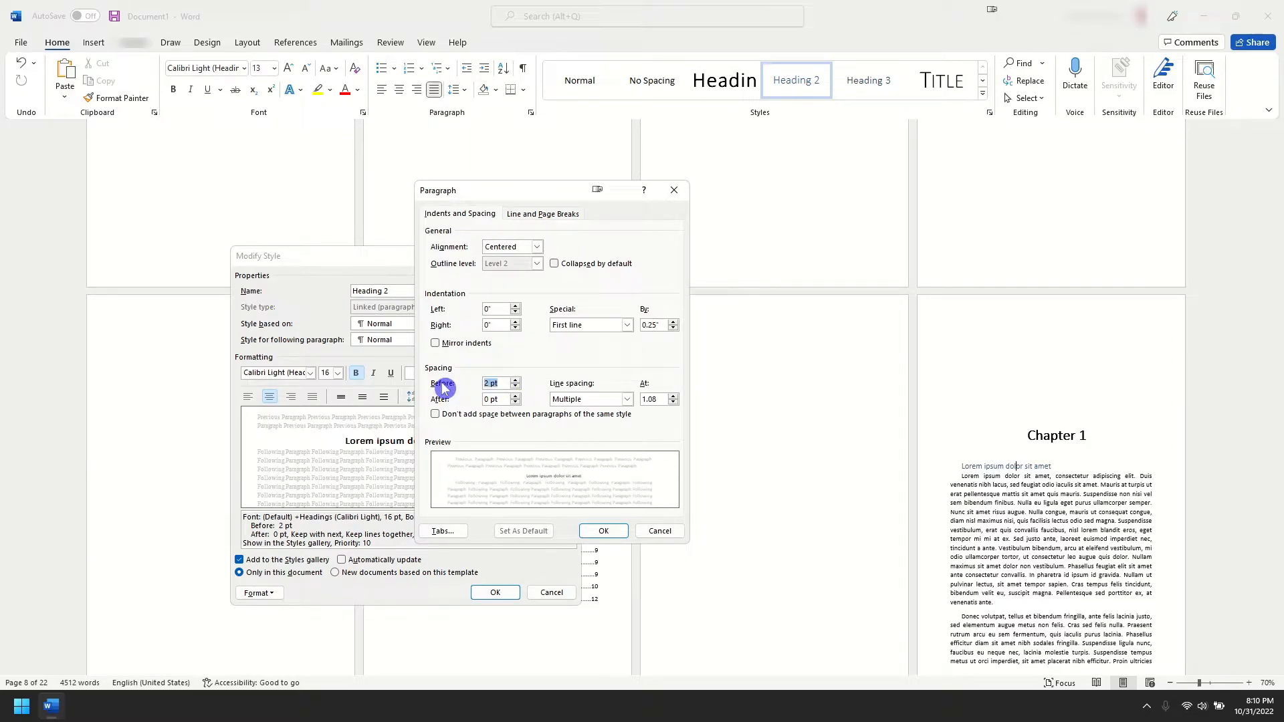
key(Tab)
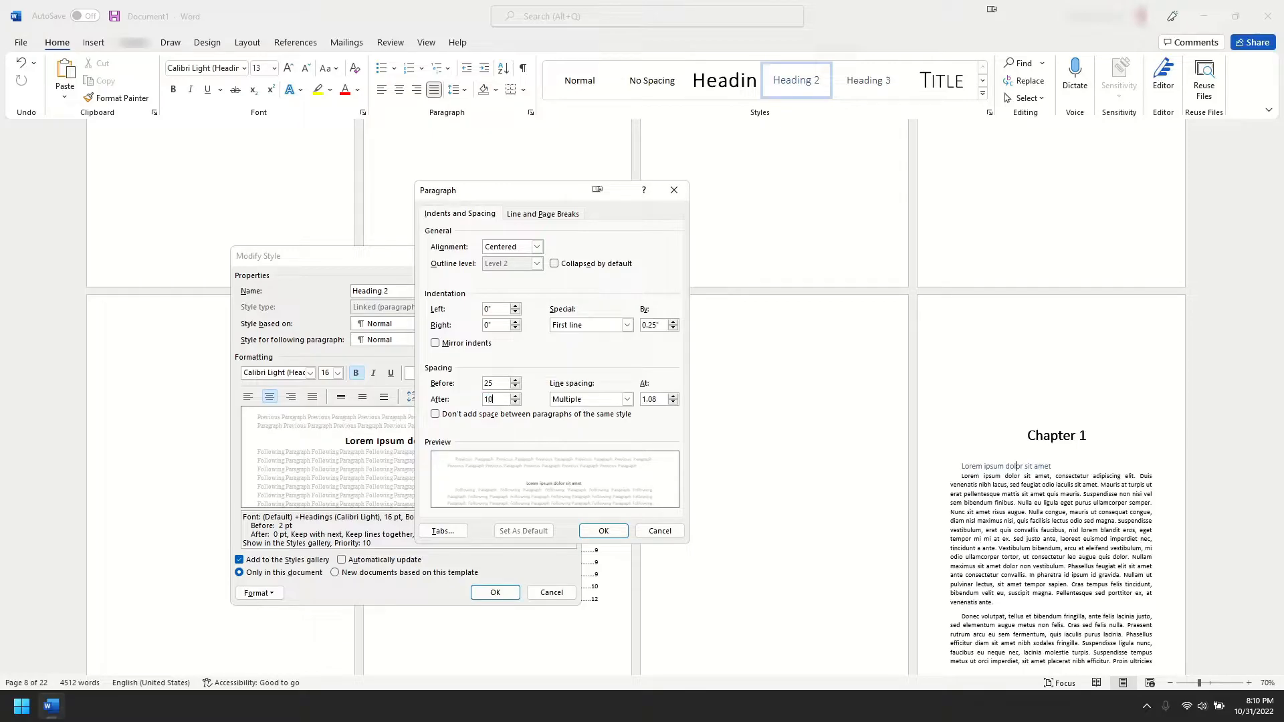
text(10)
key(Tab)
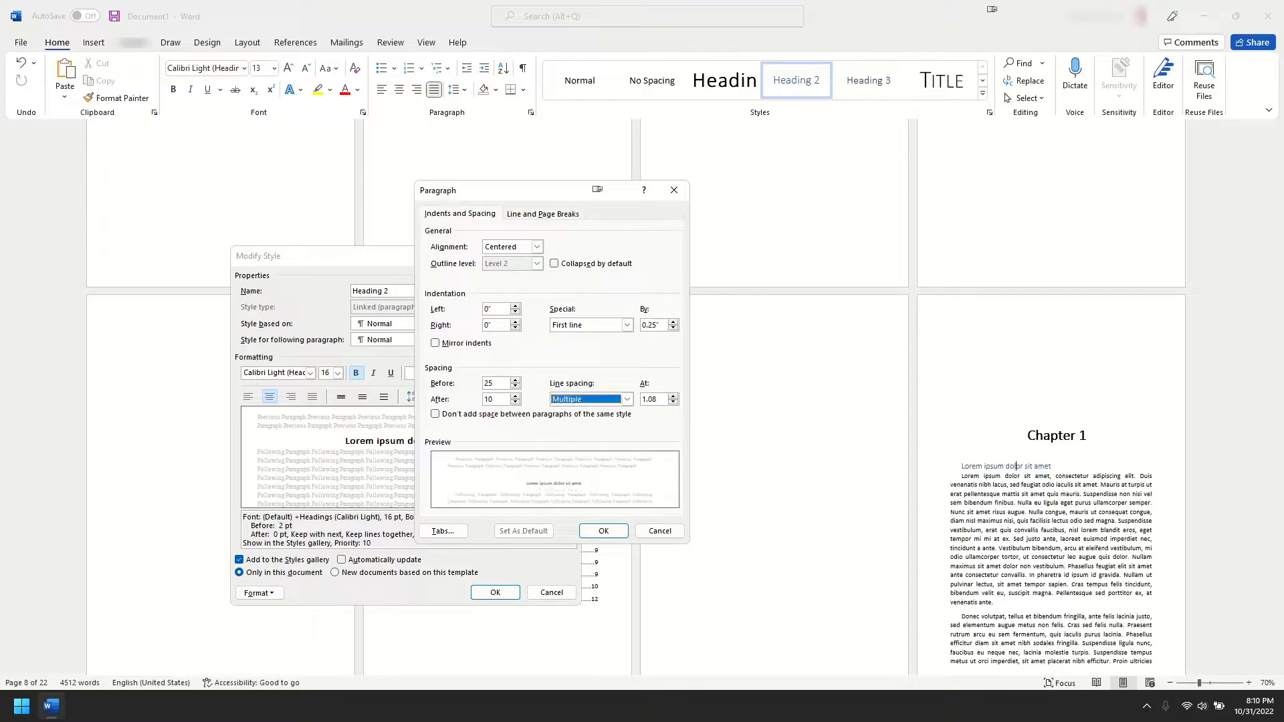
click(614, 534)
click(498, 592)
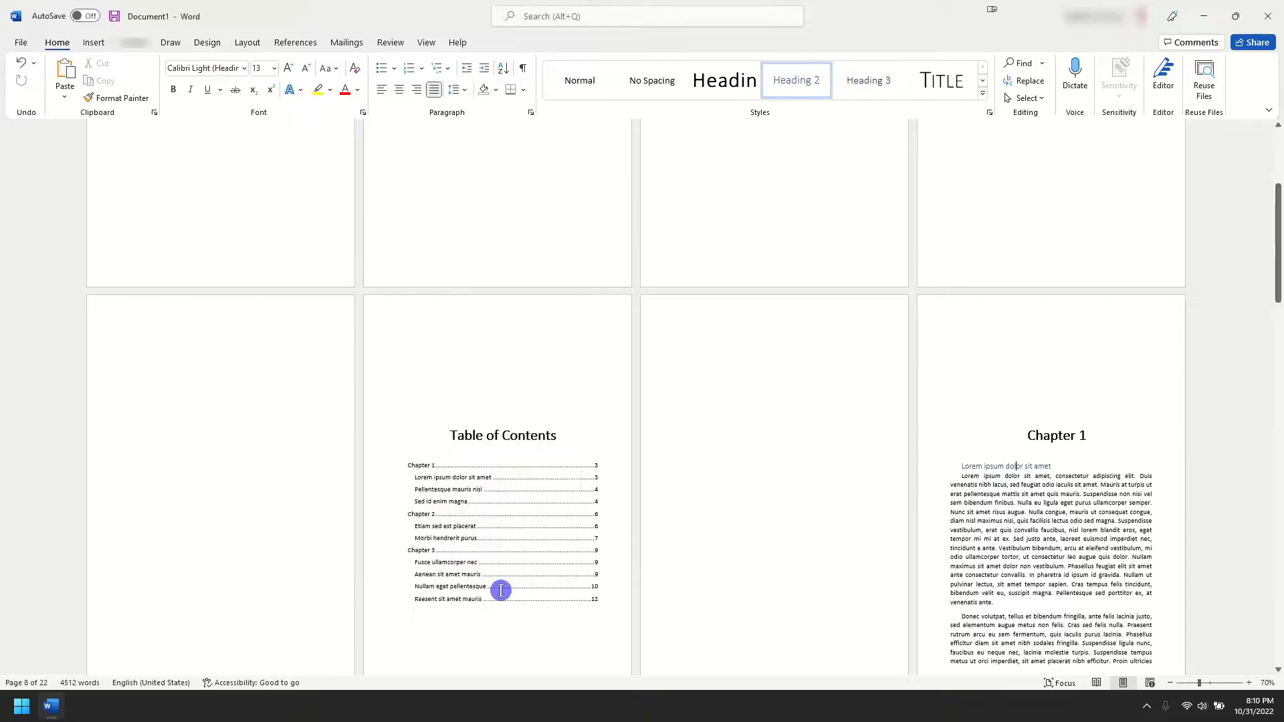
click(1071, 526)
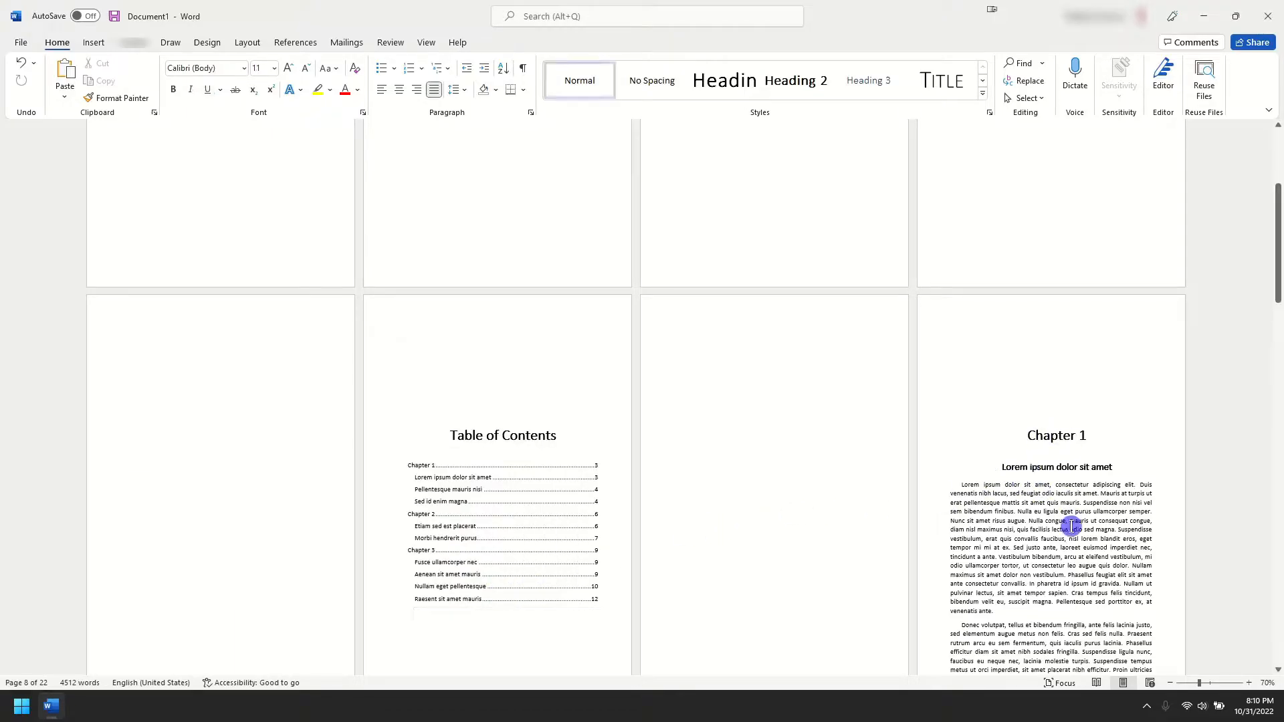
Add a new paragraph reading "Author Biography" after the last paragraph of Chapter 3
scroll(1047, 506, down, 3)
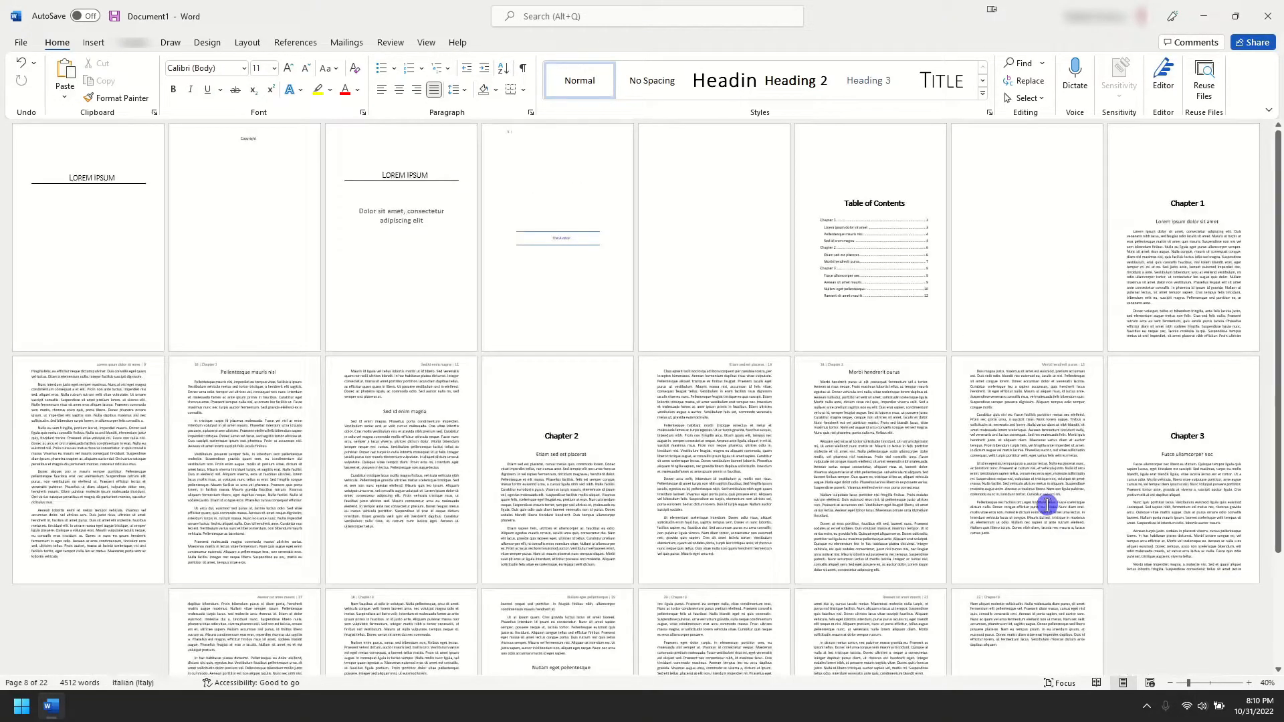
scroll(1047, 506, up, 2)
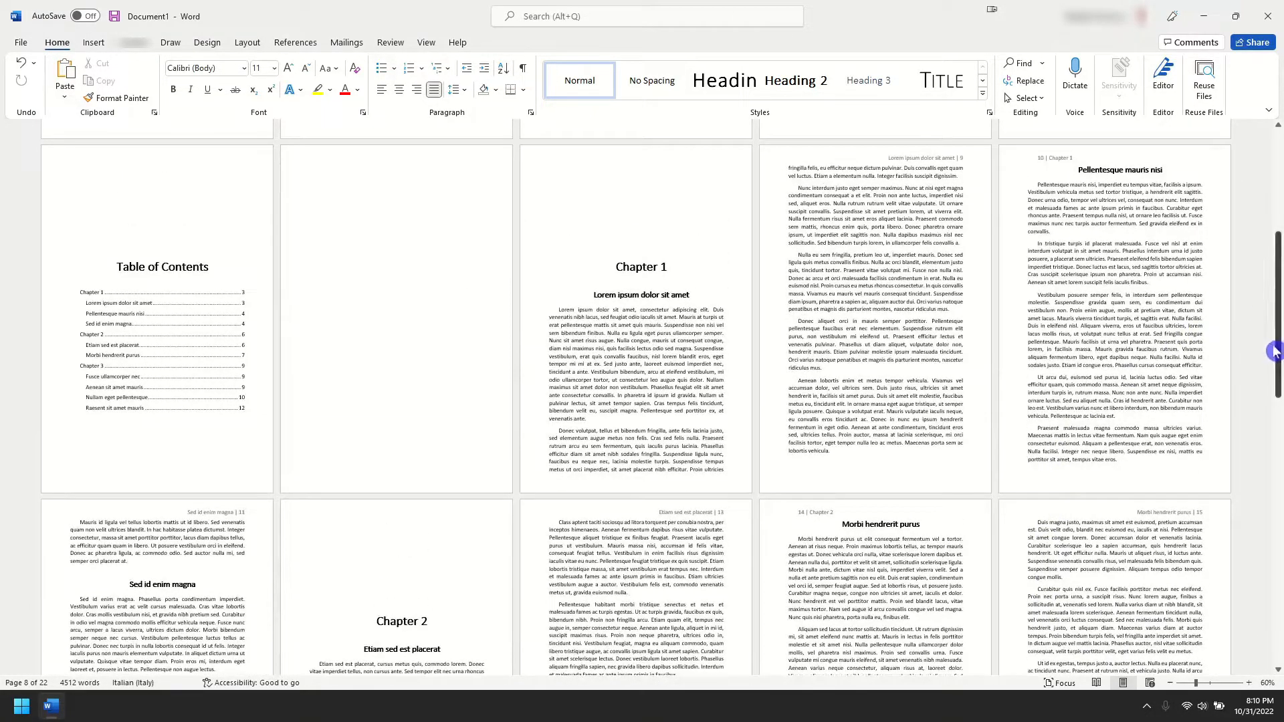
drag(1278, 359, 1238, 632)
click(703, 405)
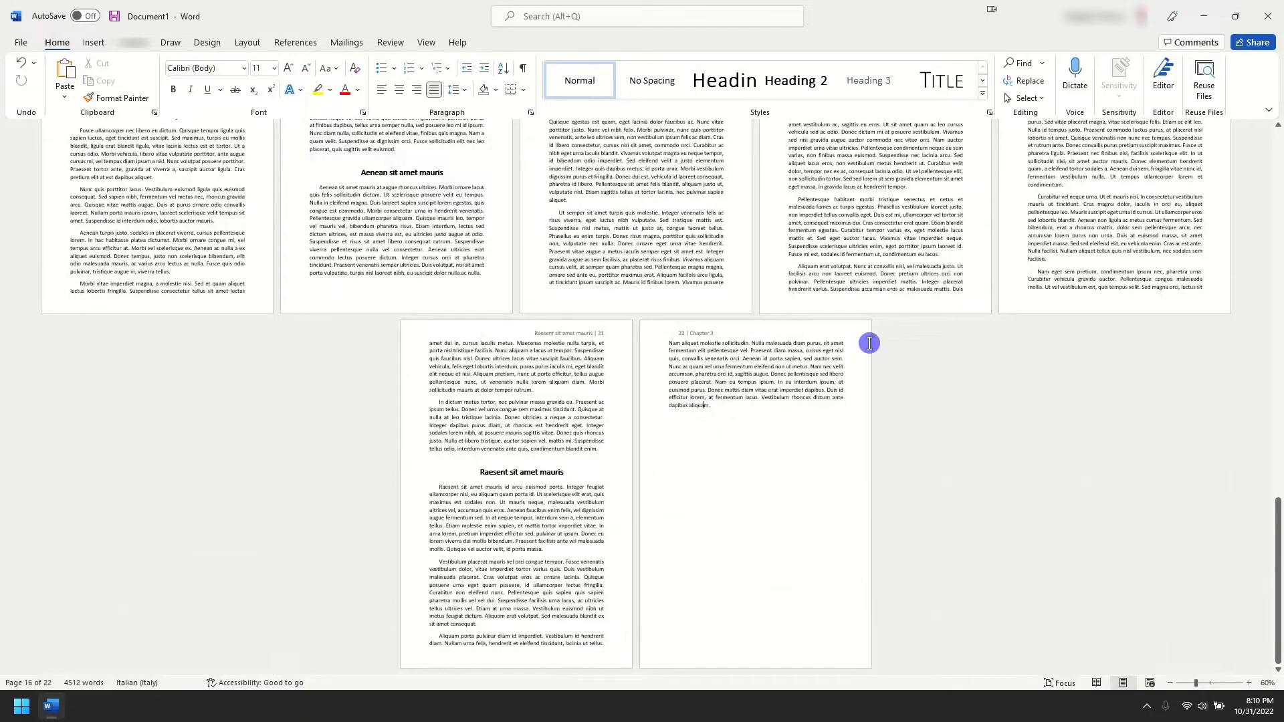
key(Return)
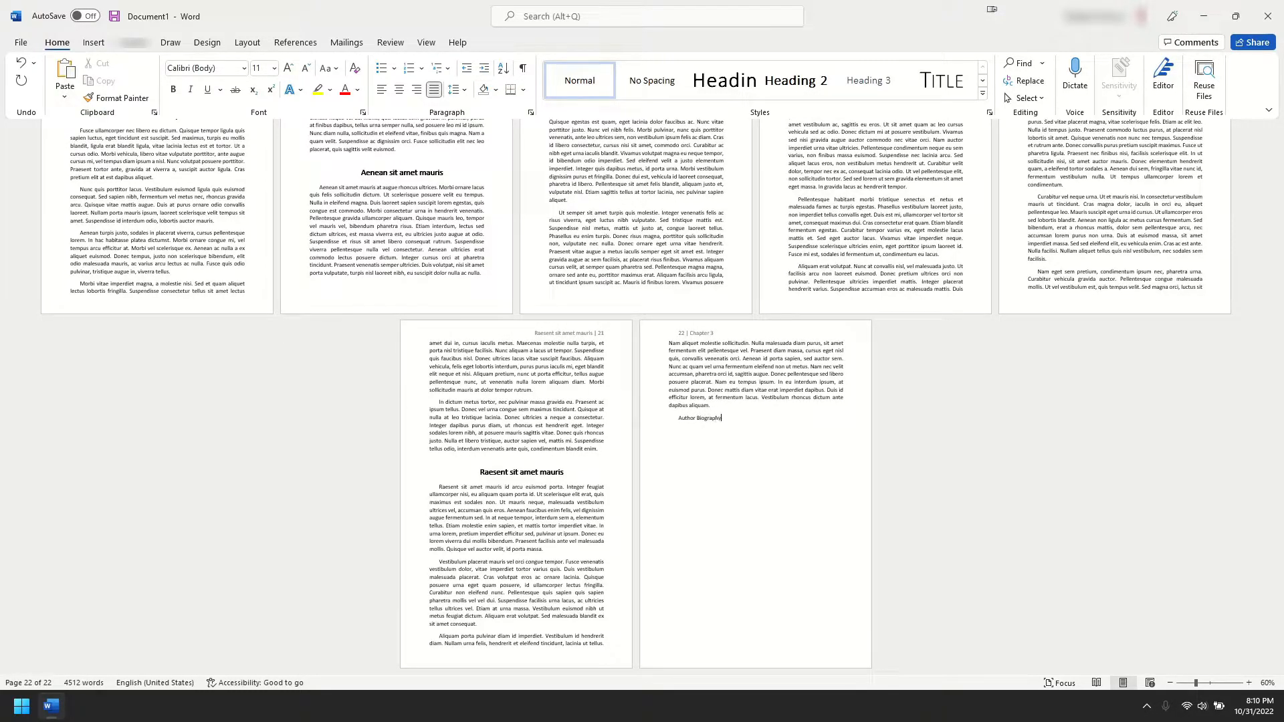
Copy the last body paragraph of Chapter 3 and paste it below the "Author Biography" line
scroll(762, 471, up, 3)
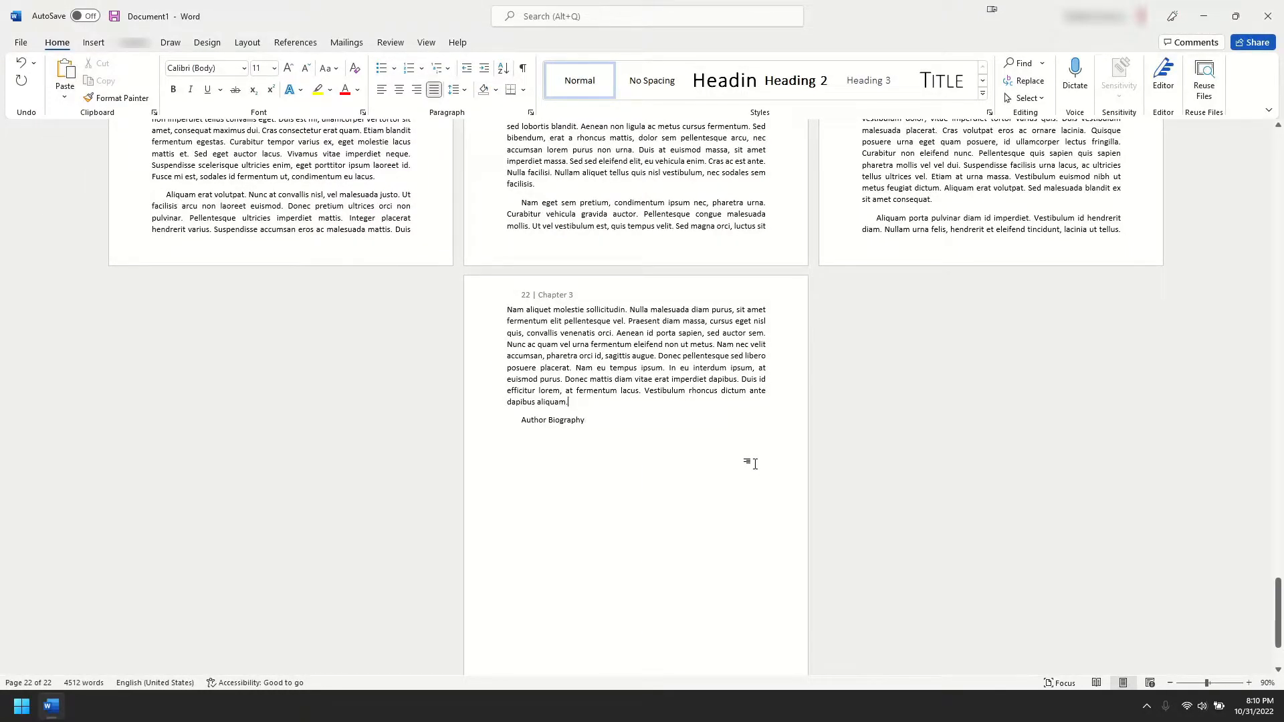
key(shift+Up)
key(shift+Up)
key(shift+Up)
key(shift+Up)
key(shift+Up)
key(shift+Up)
key(shift+Up)
key(shift+Up)
key(shift+Home)
key(ctrl+c)
click(754, 464)
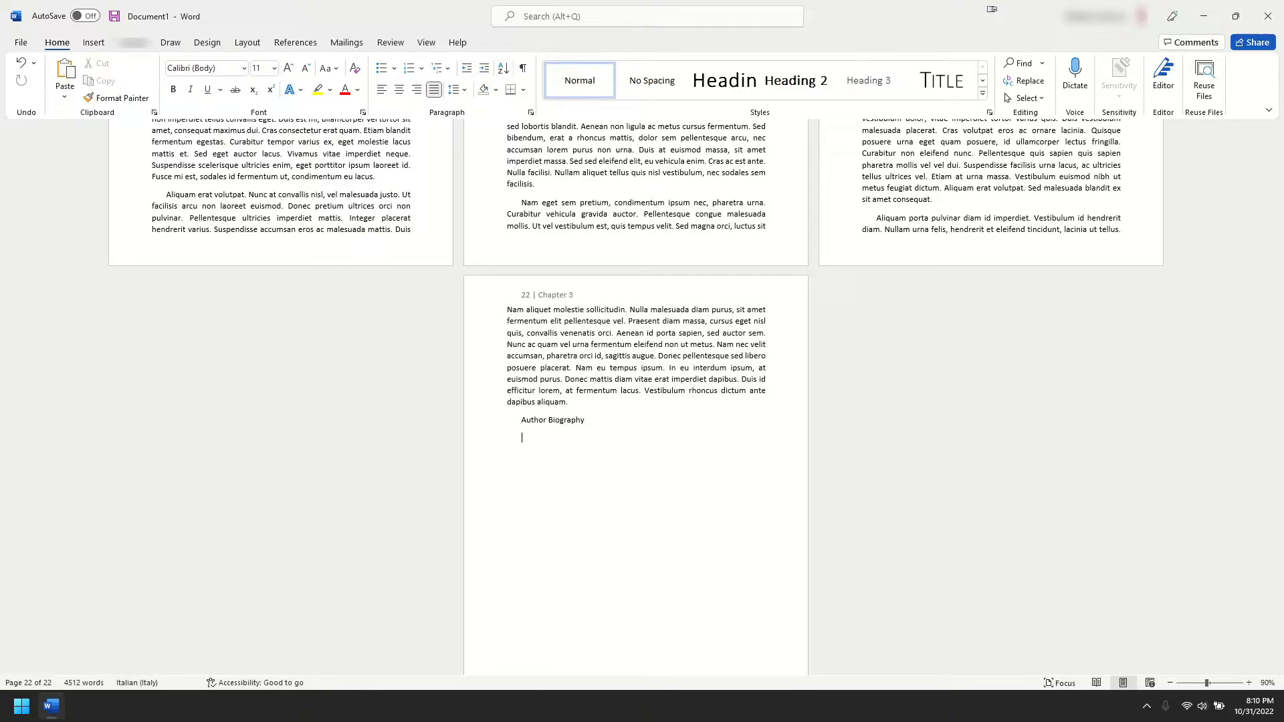
key(ctrl+v)
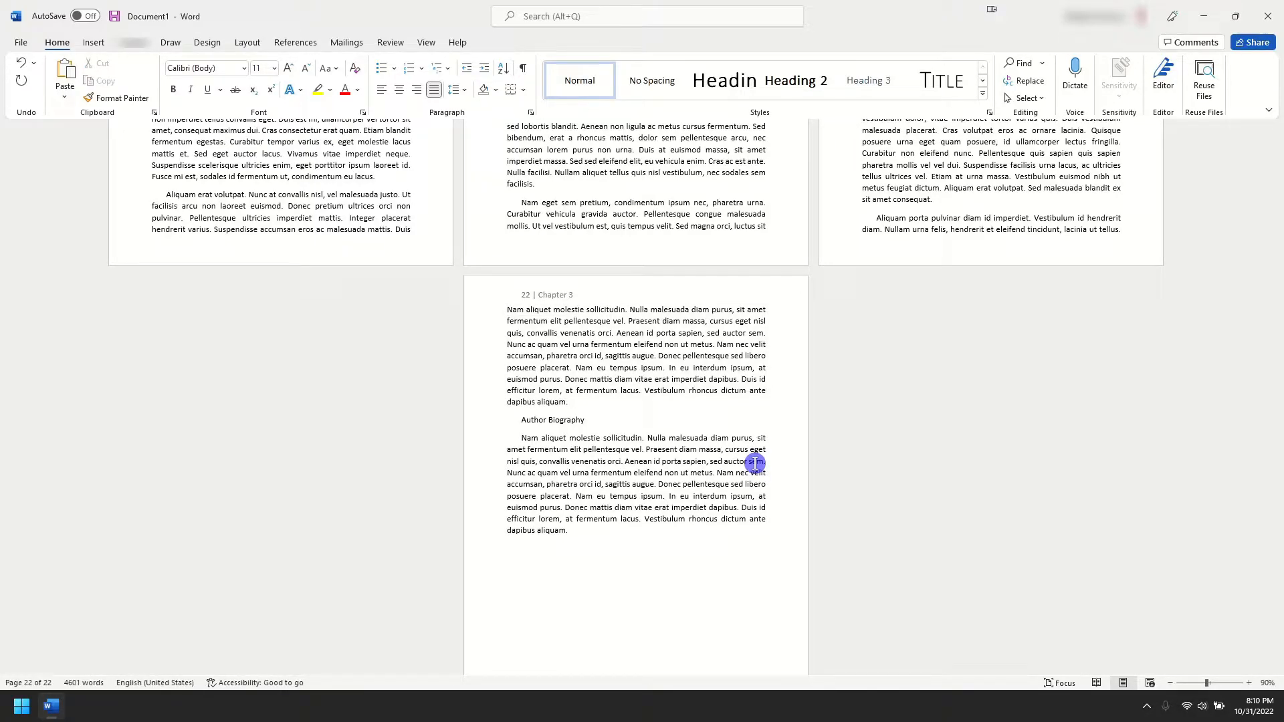
Insert a Next Page section break directly before the "Author Biography" line
click(646, 425)
click(247, 42)
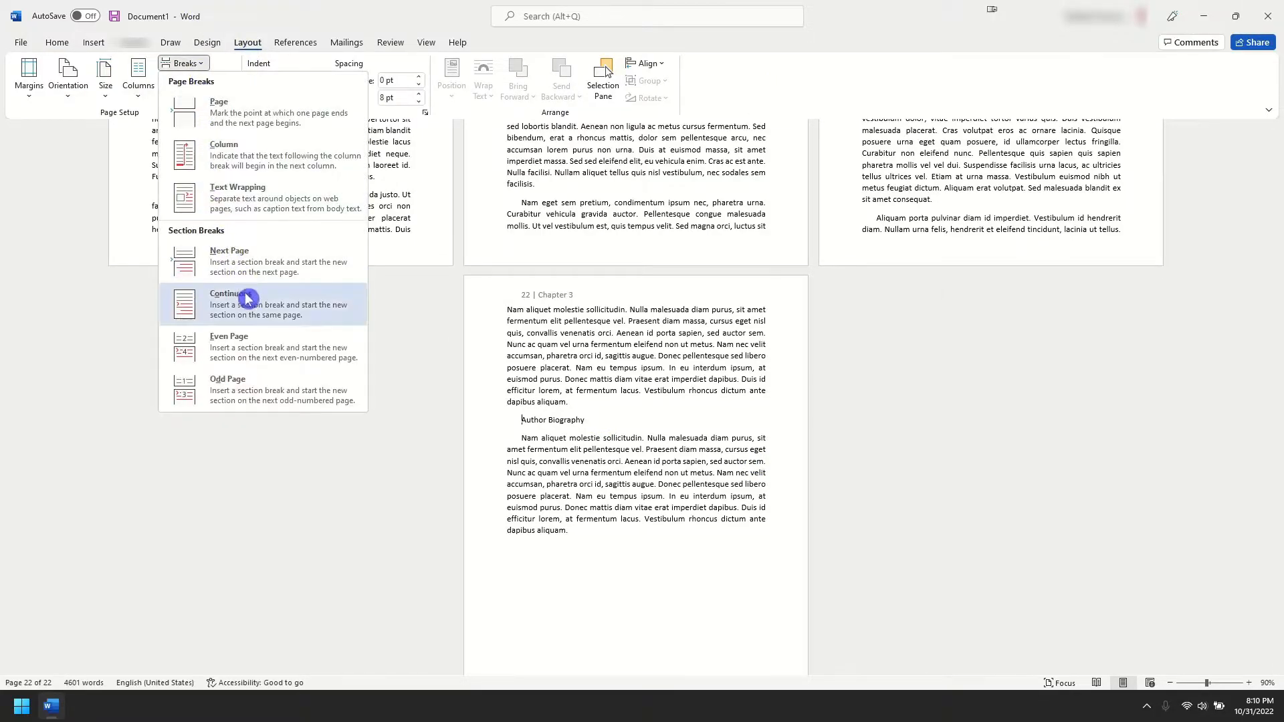
click(247, 261)
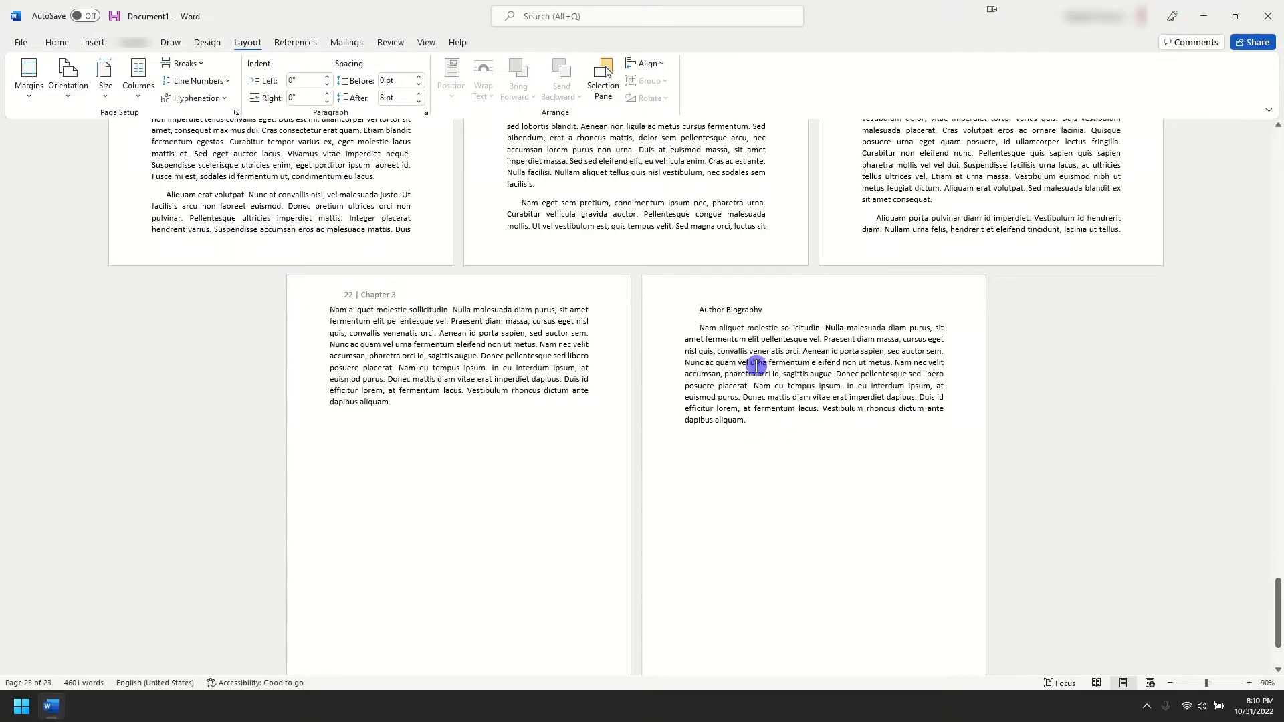
Apply the Heading 1 style to the "Author Biography" line
drag(715, 309, 766, 309)
click(57, 42)
click(821, 80)
click(984, 83)
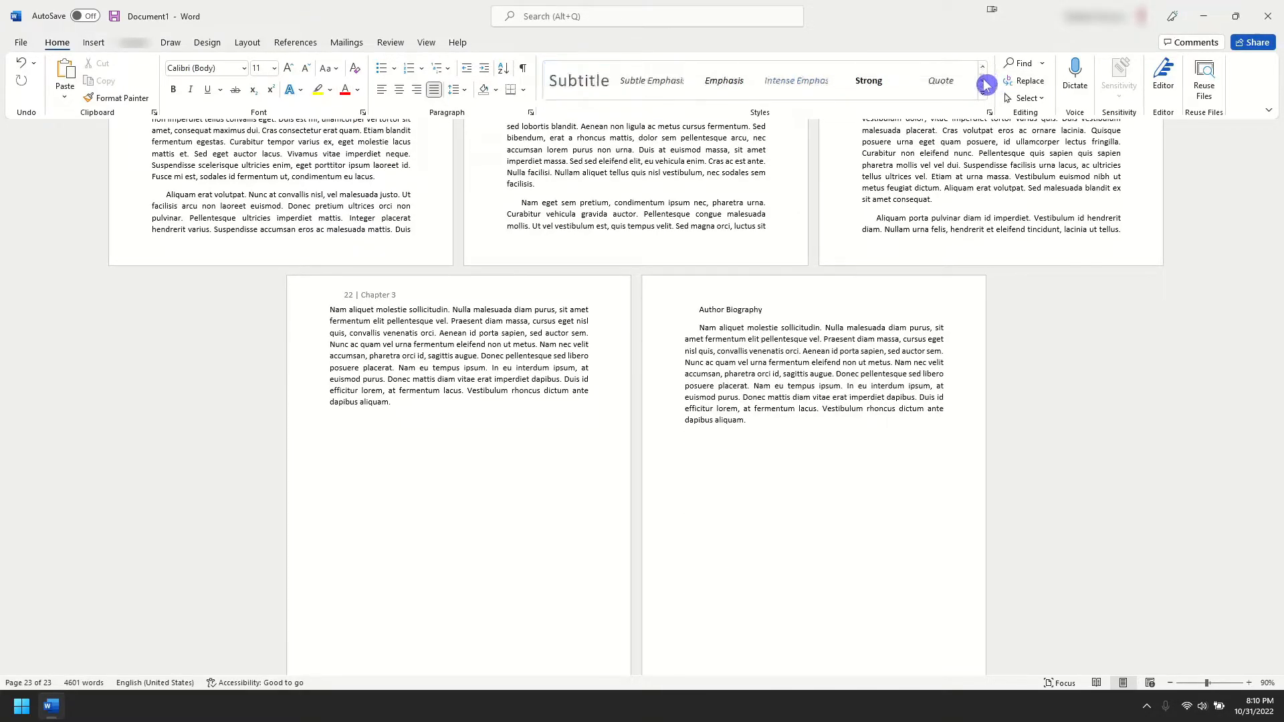
click(988, 69)
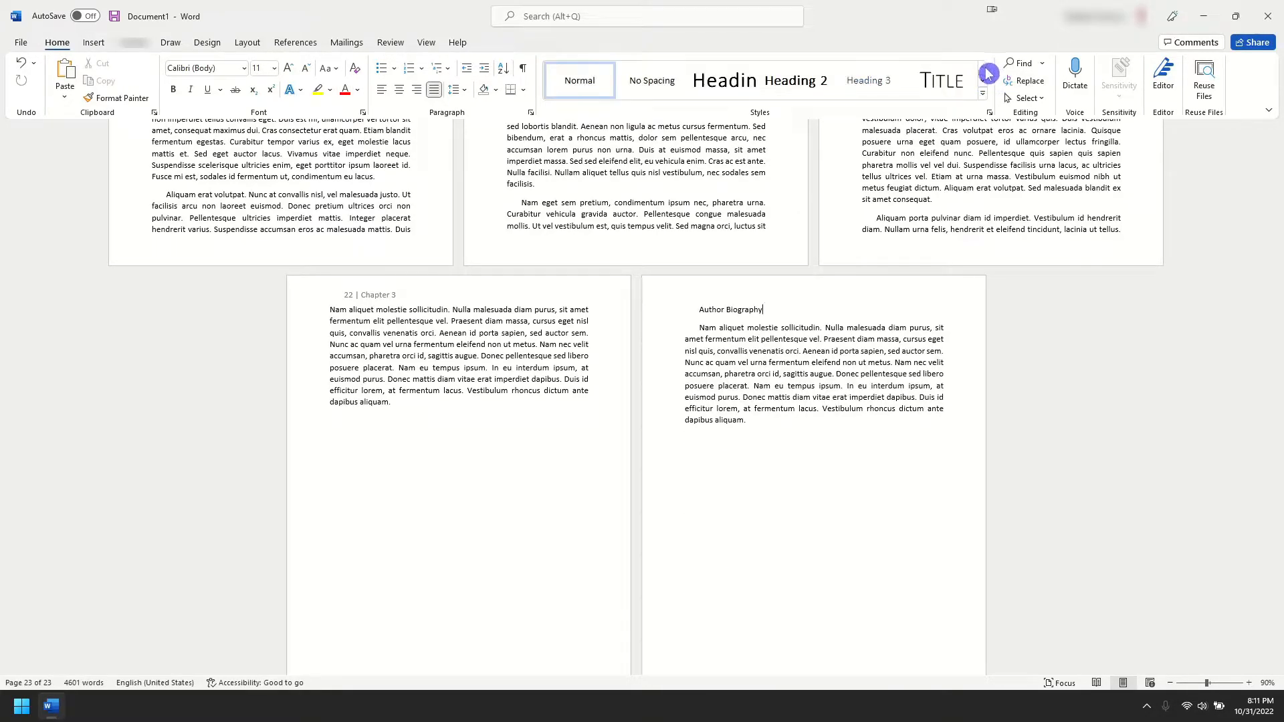
click(735, 83)
scroll(816, 392, down, 2)
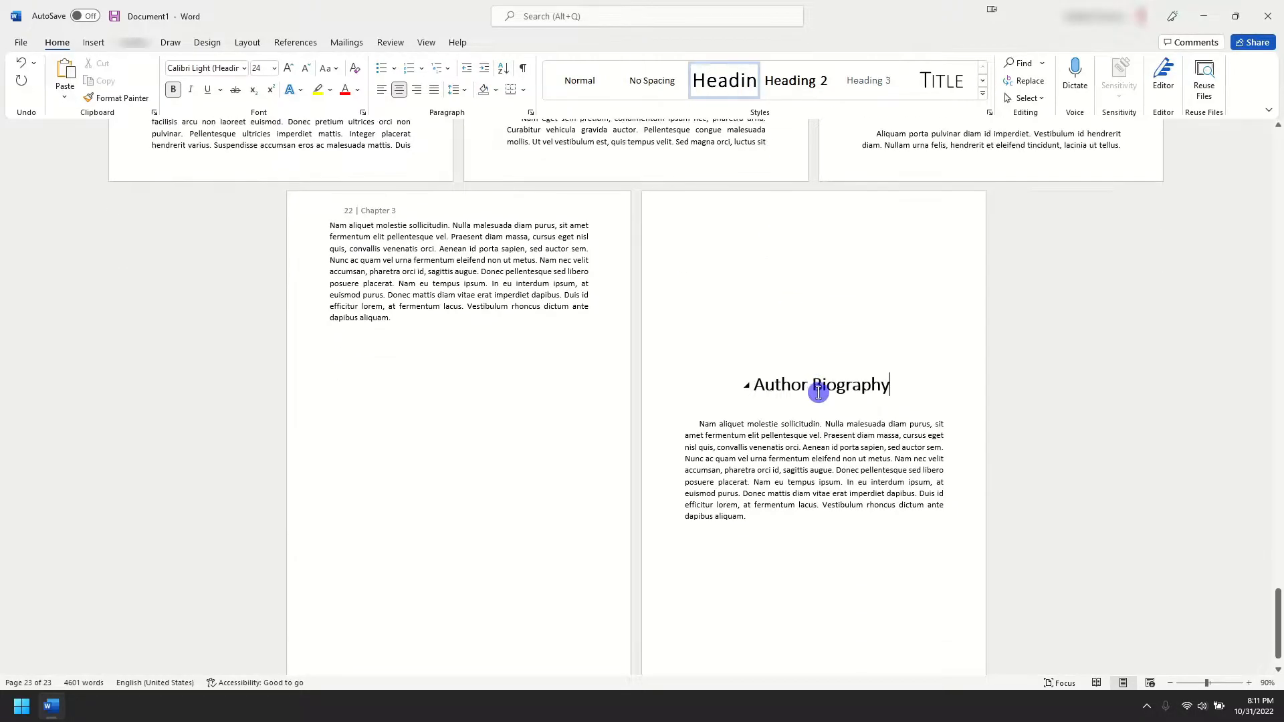
Update the entire table of contents, including its headings and page numbers
drag(1276, 636, 1275, 179)
scroll(442, 415, down, 6)
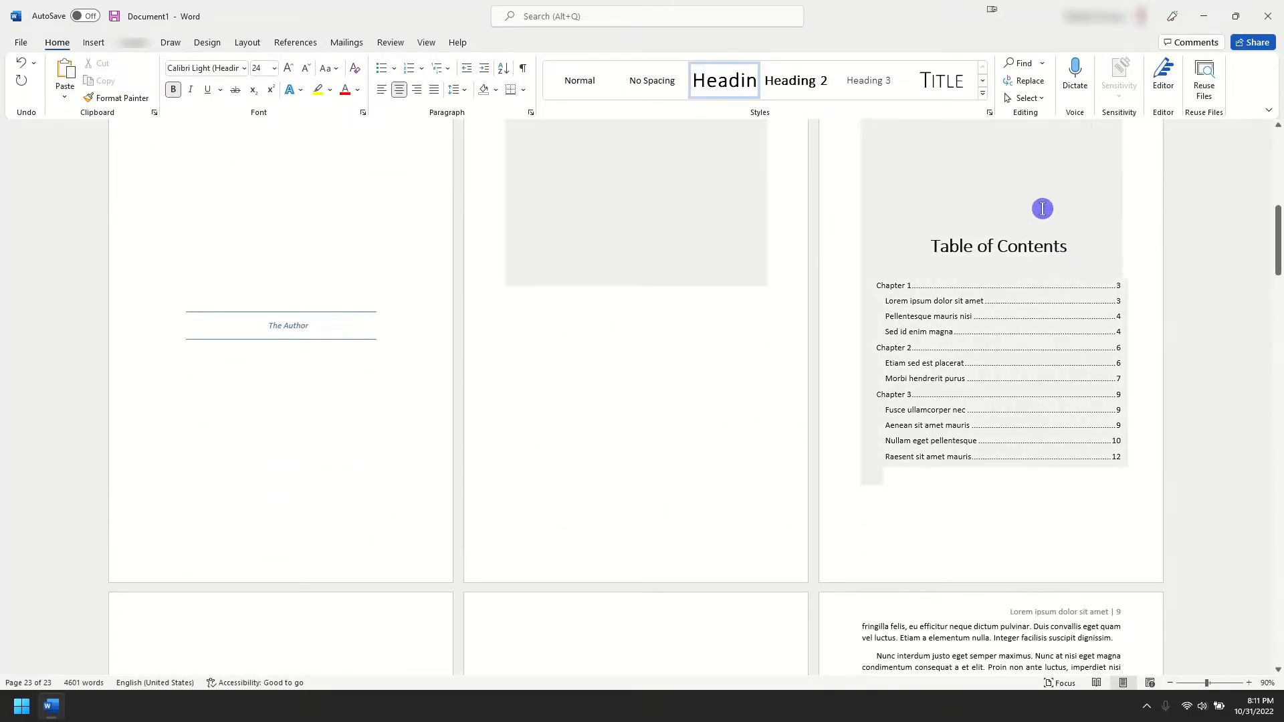
click(1042, 209)
scroll(1043, 214, up, 1)
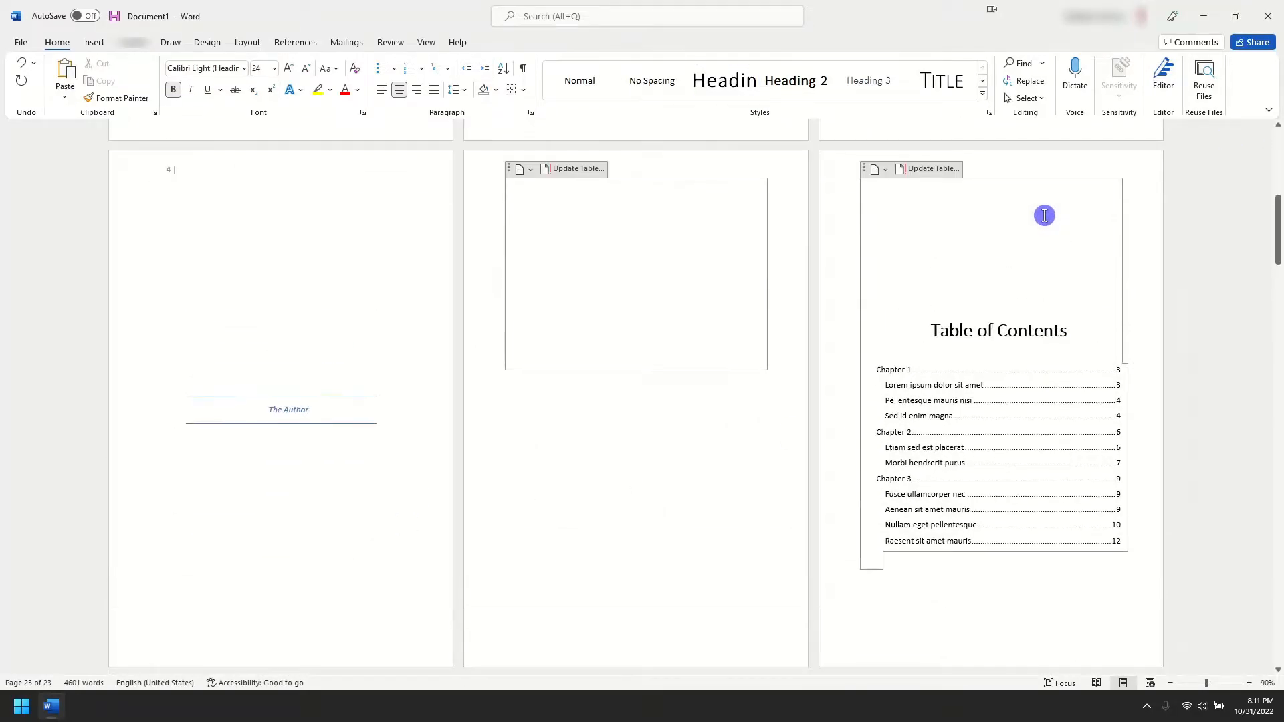
click(942, 171)
click(584, 352)
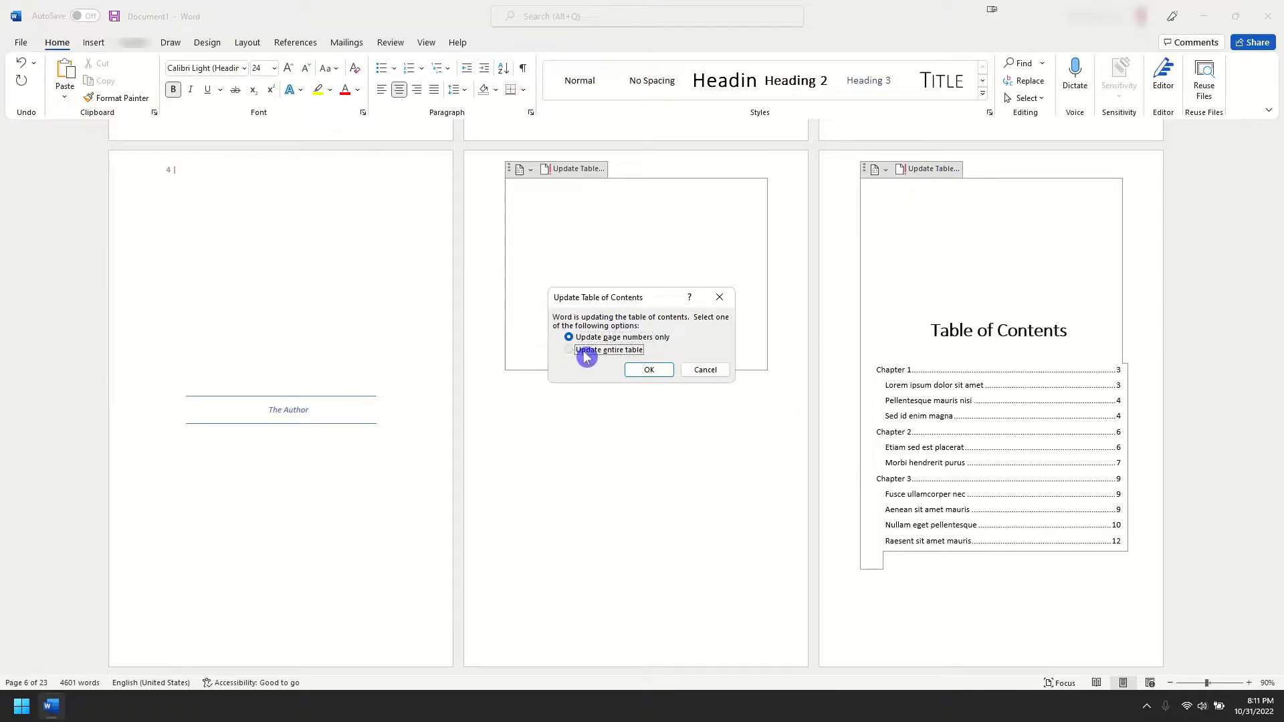
click(642, 372)
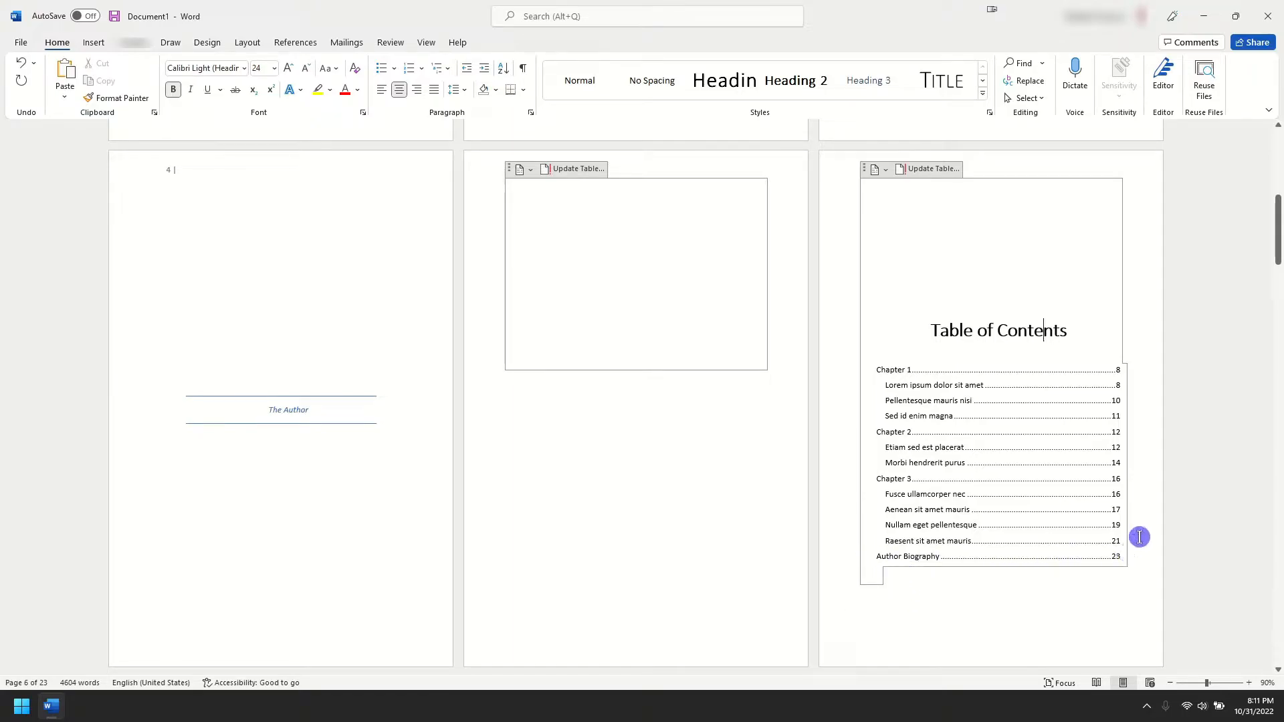
Modify the Intense Quote style of "The Author" line to a paragraph spacing of 200 pt before, and apply it
scroll(1188, 338, down, 2)
scroll(1188, 339, down, 2)
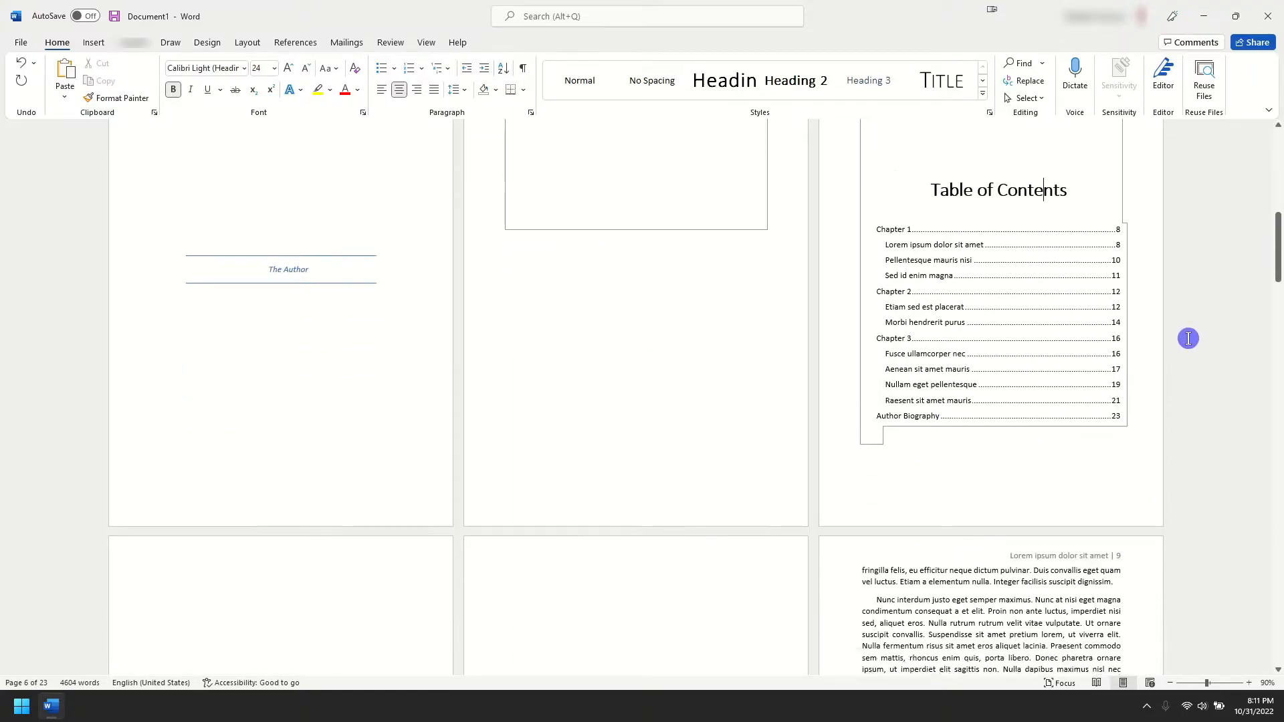
click(1031, 535)
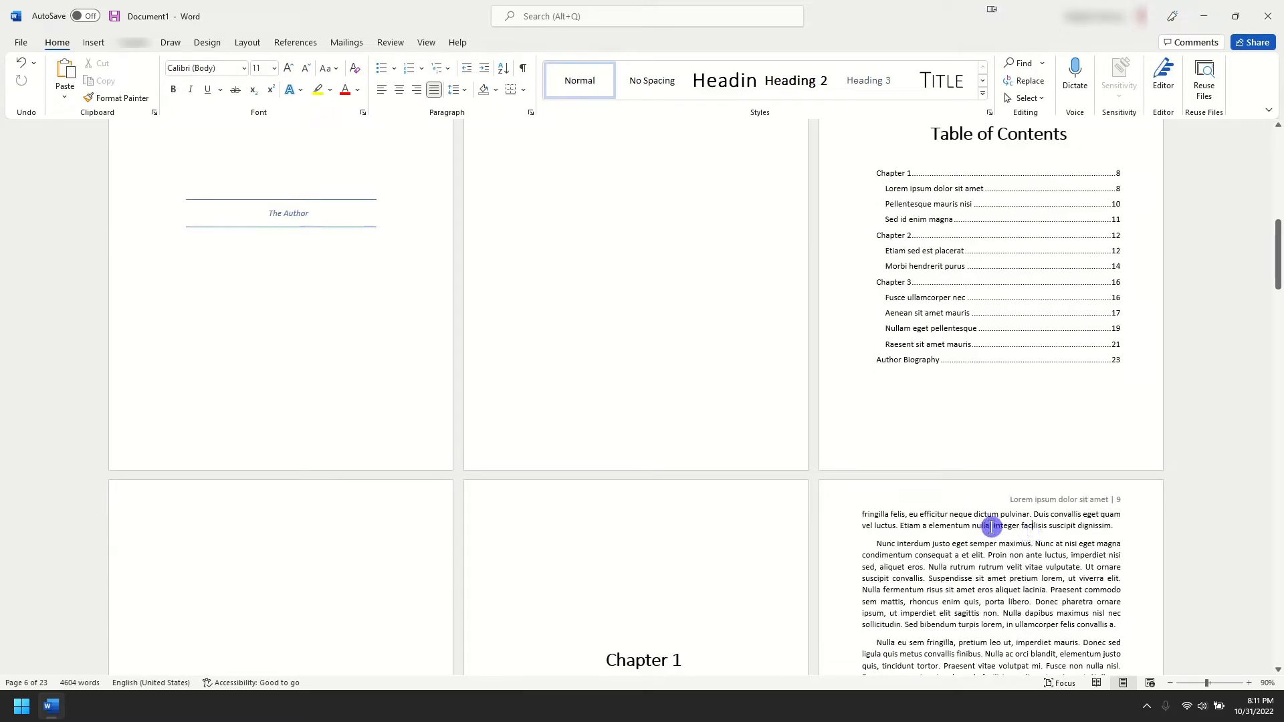
scroll(952, 516, down, 2)
scroll(952, 516, down, 1)
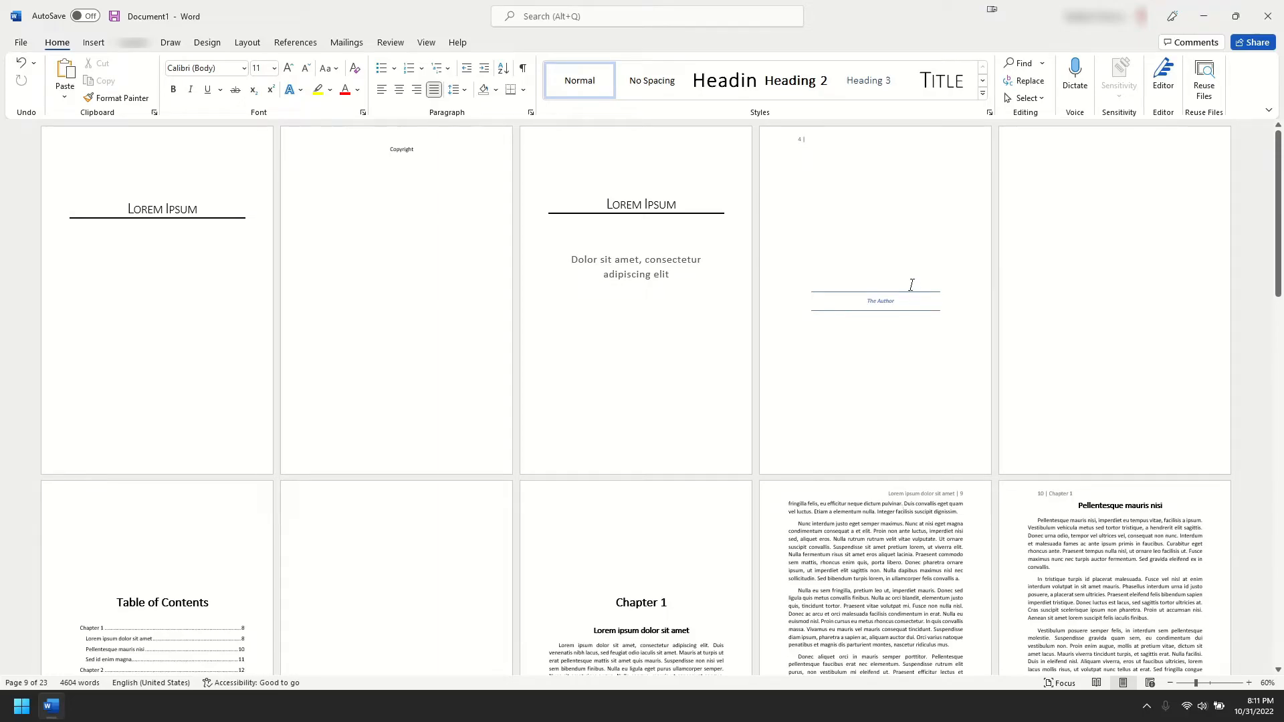
click(910, 304)
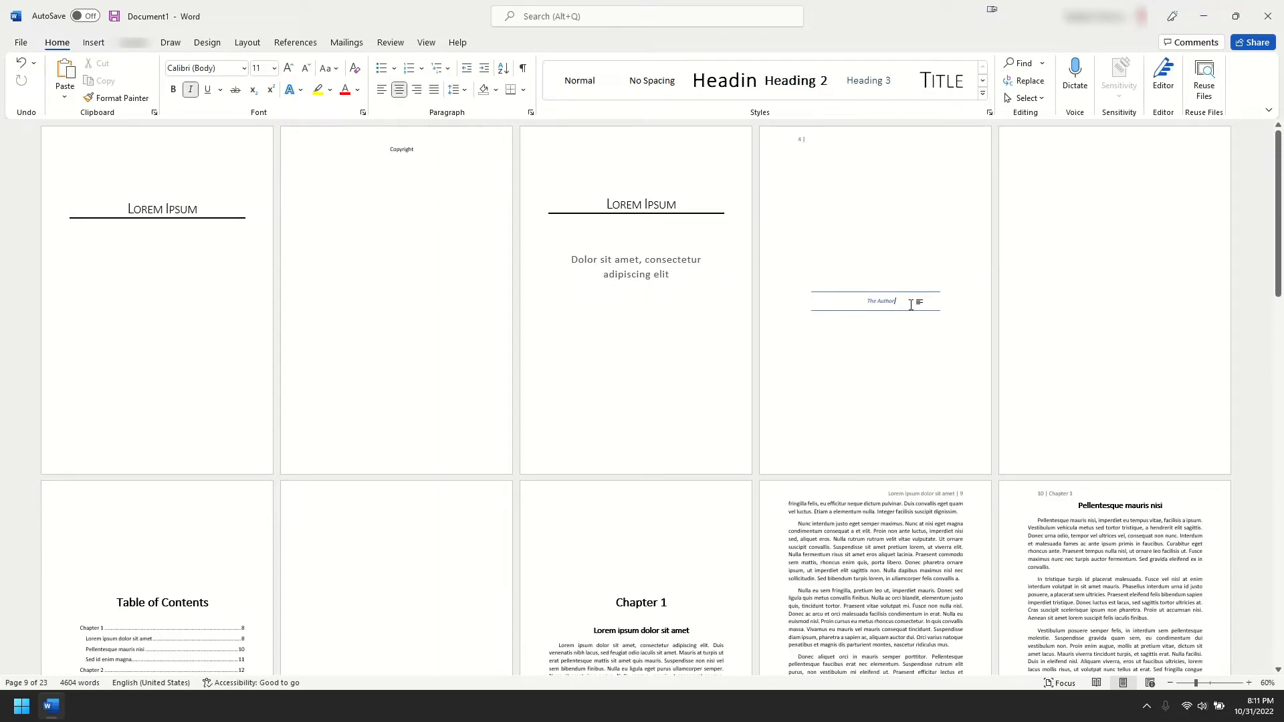
click(984, 84)
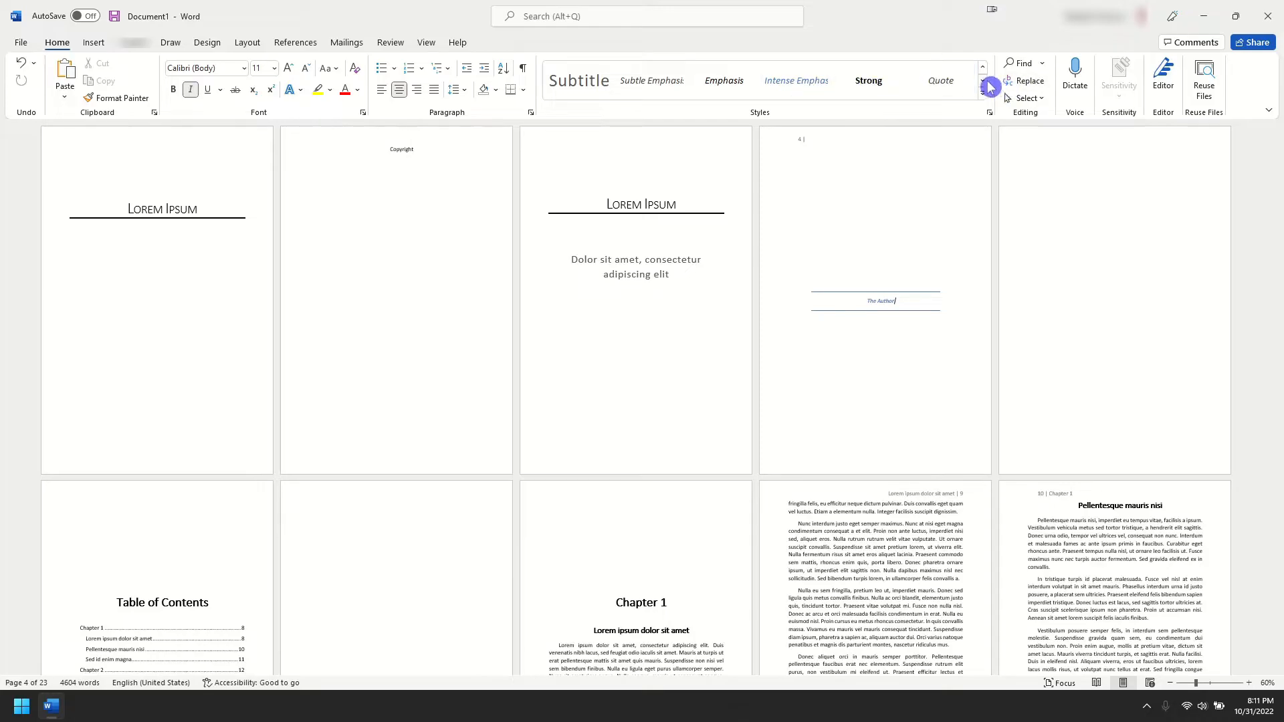
click(984, 85)
right_click(589, 80)
click(613, 103)
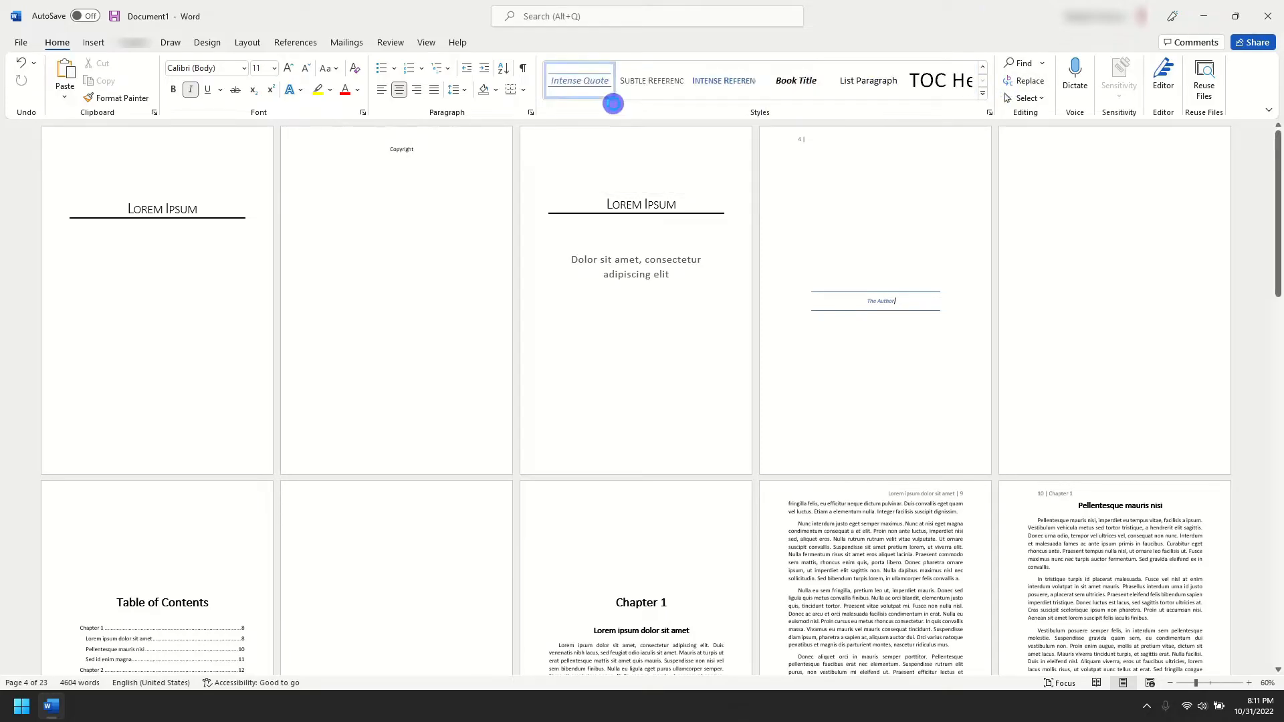
click(264, 593)
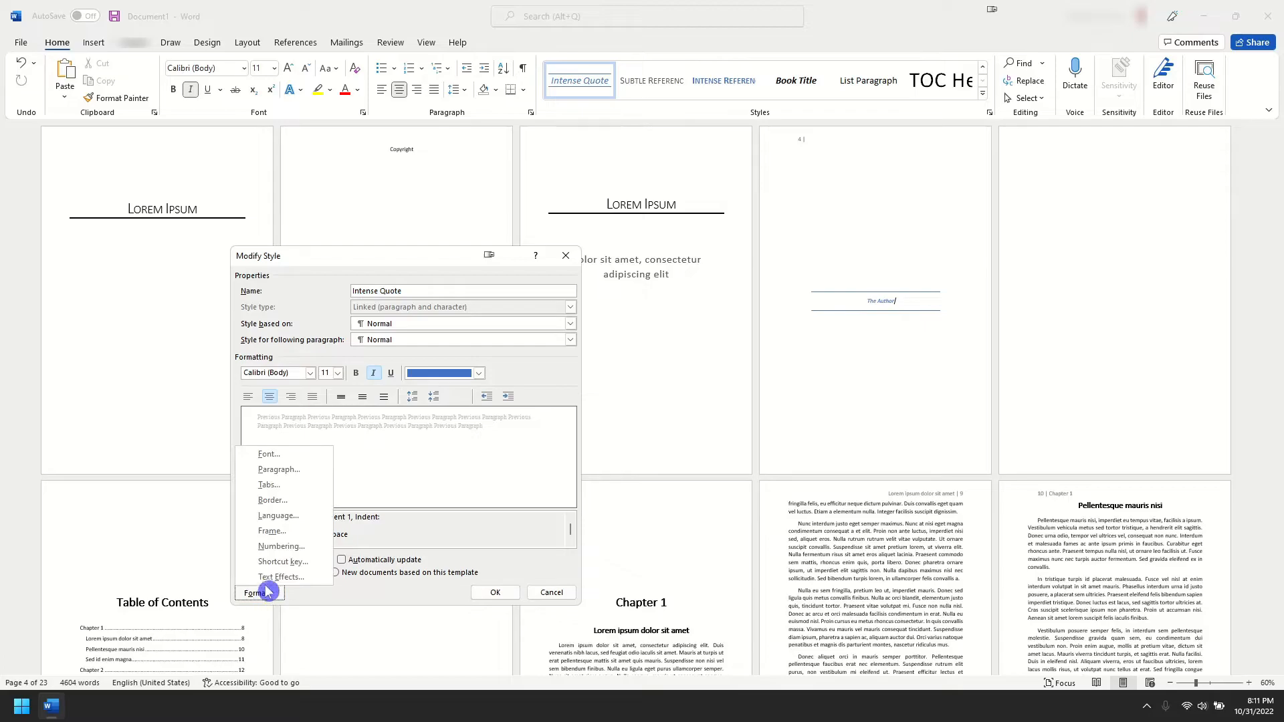
click(281, 469)
click(487, 383)
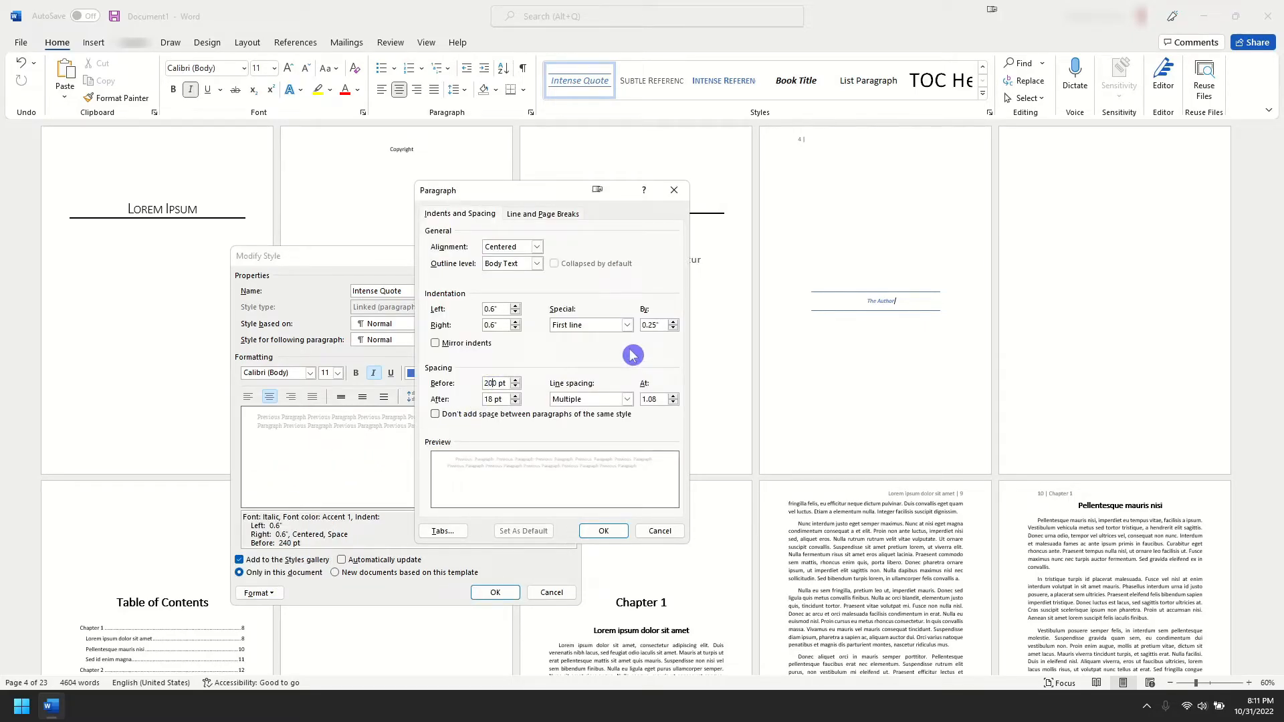
click(604, 530)
click(509, 593)
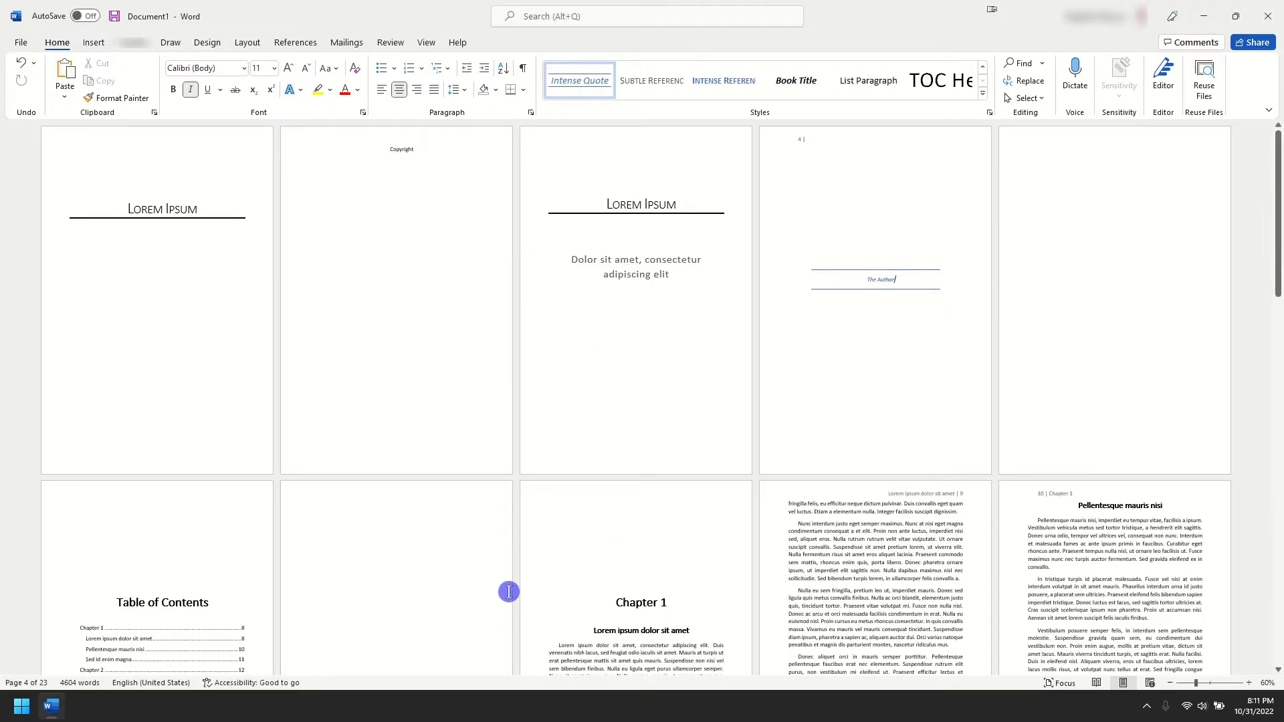
Delete the break between the subtitle and "The Author" line to bring the author line onto the title page
click(694, 317)
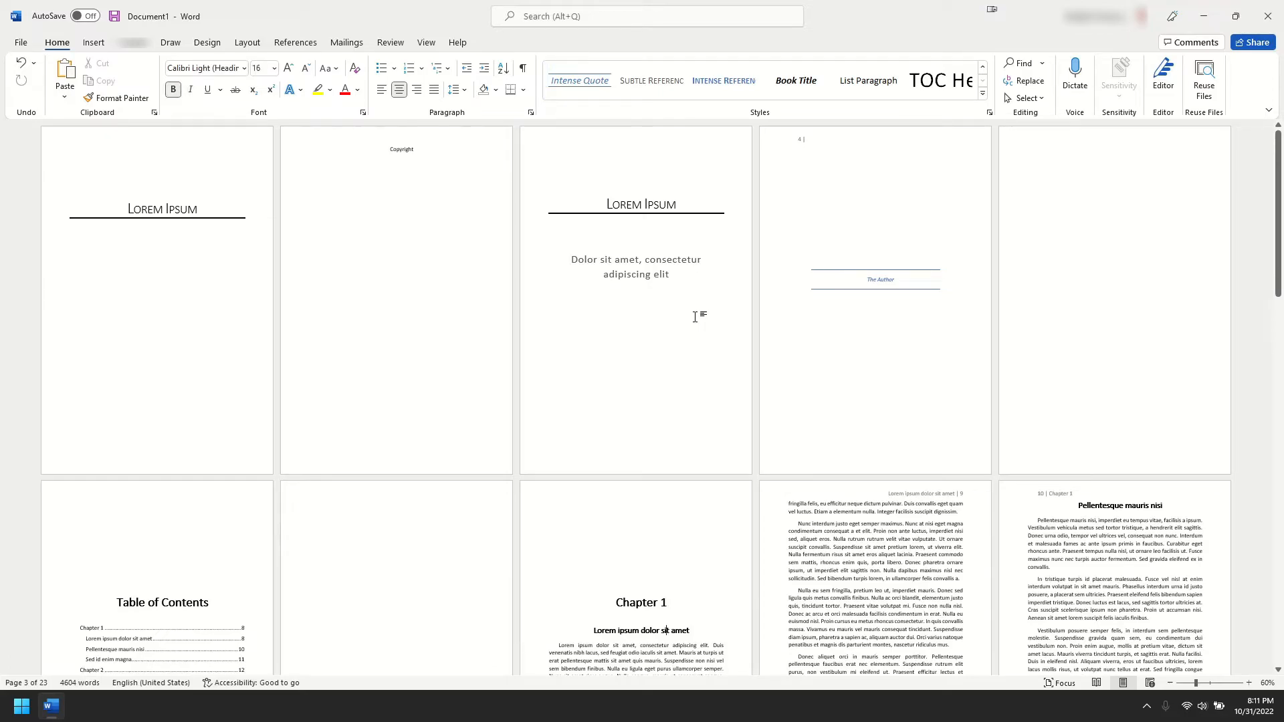
click(905, 161)
key(Delete)
click(944, 208)
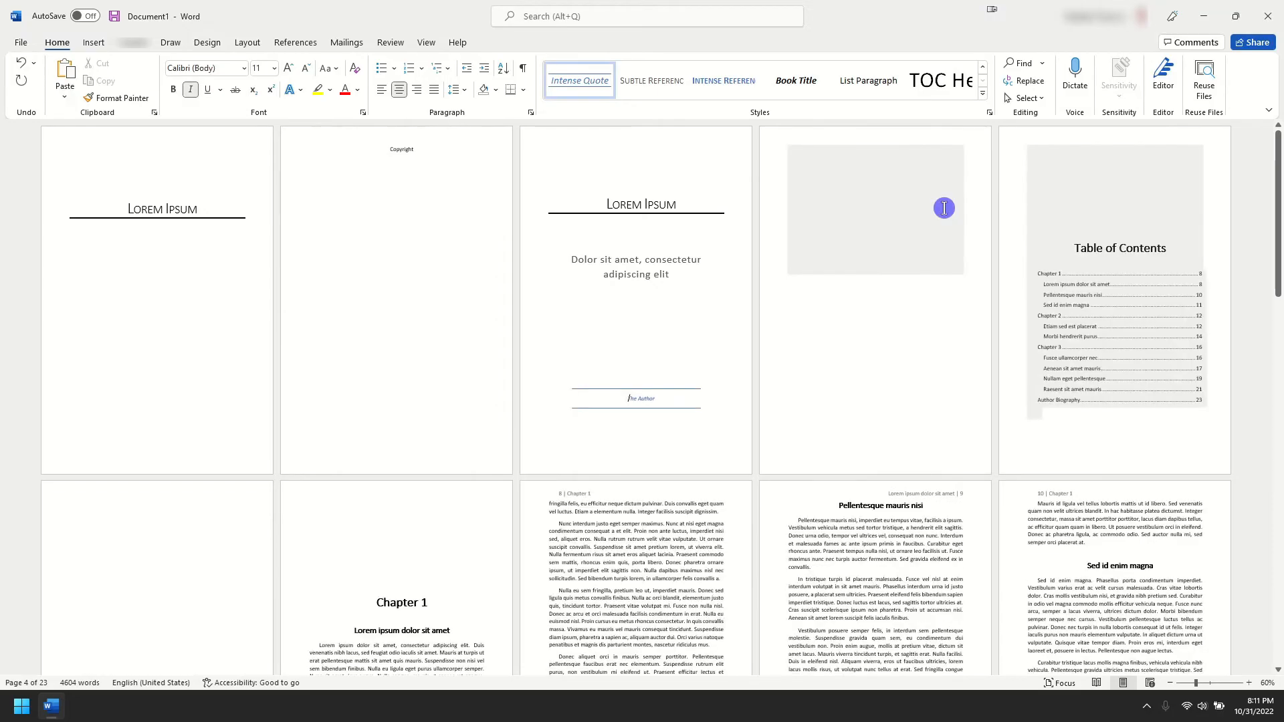
click(896, 554)
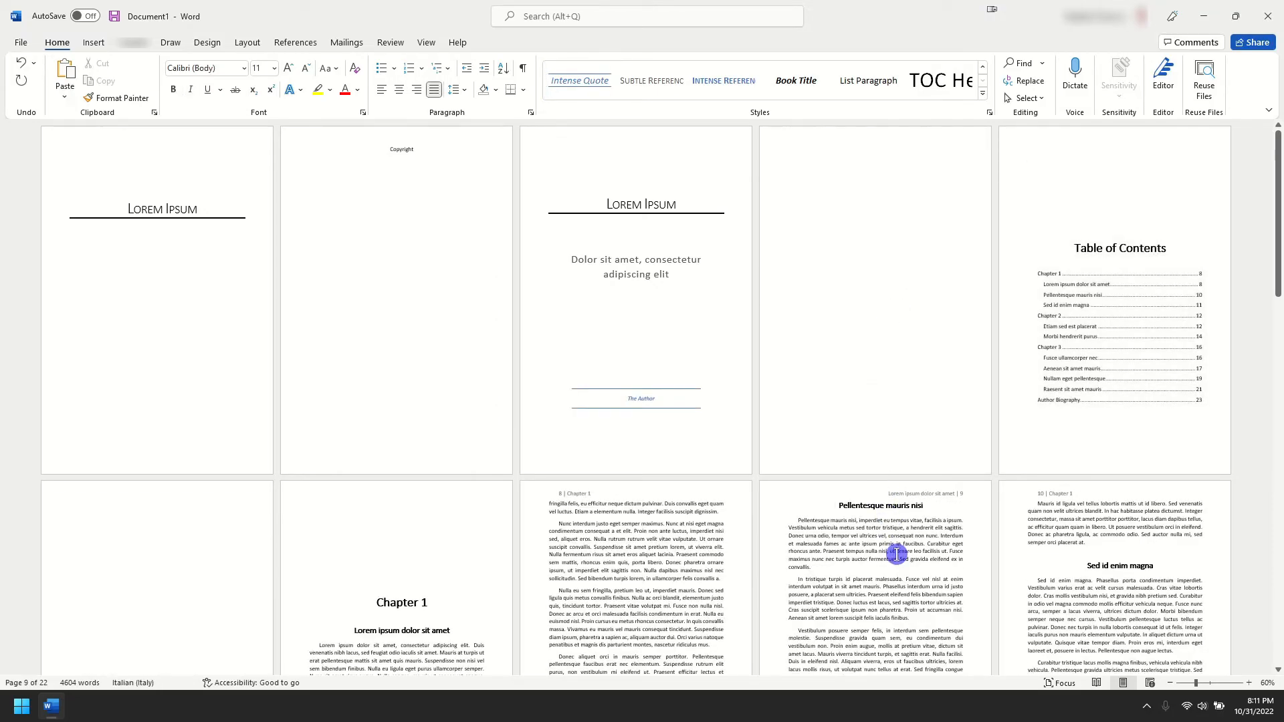
scroll(896, 553, down, 2)
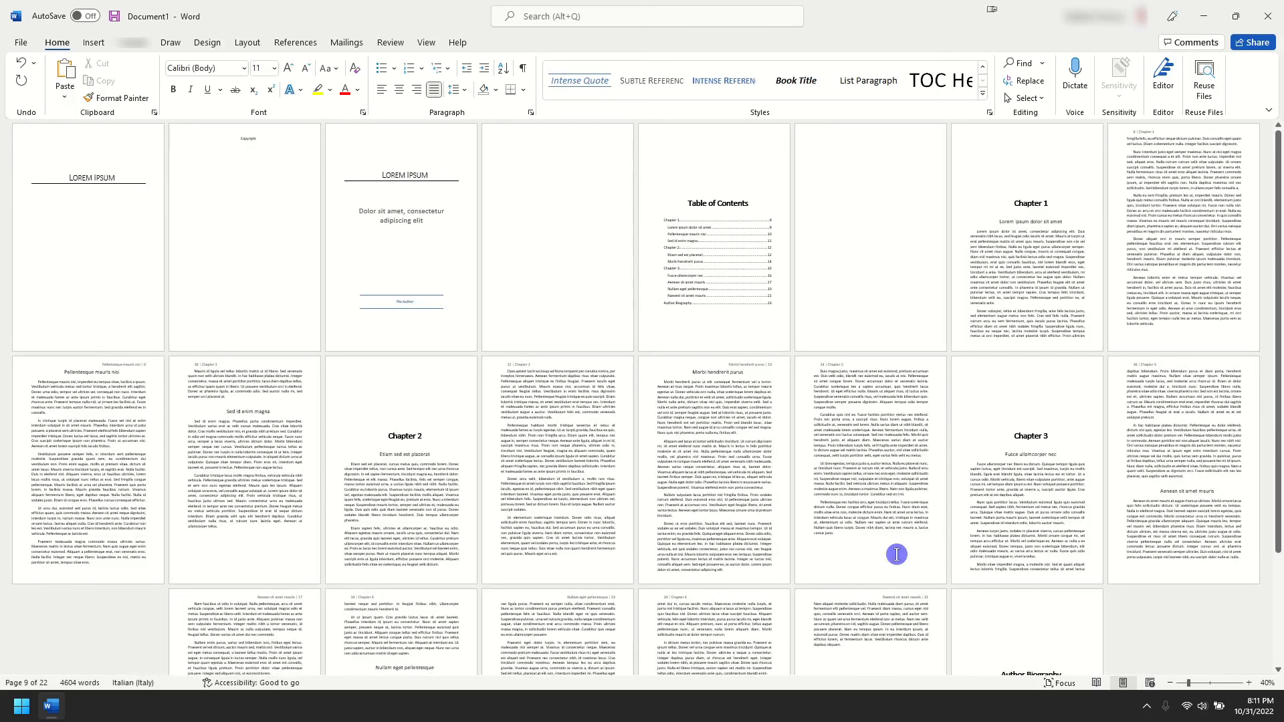